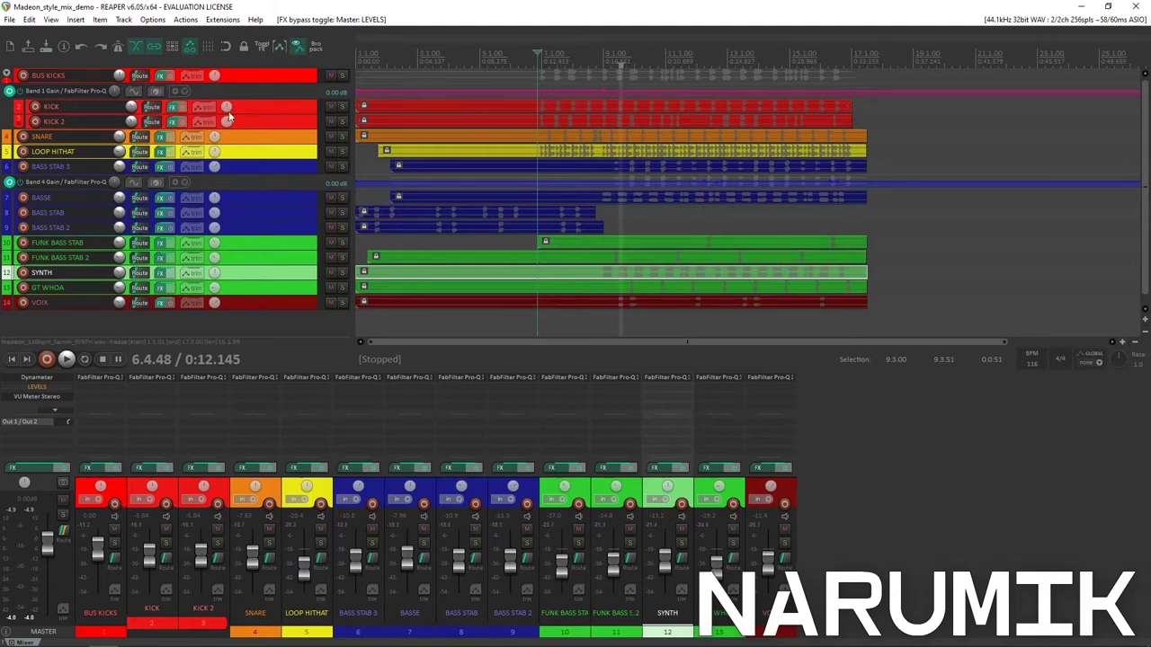
Open the Dynameter plugin on the master channel, reset its reading, and move its window beside the timeline.
{"action": "left_click", "coordinate": [254, 157]}
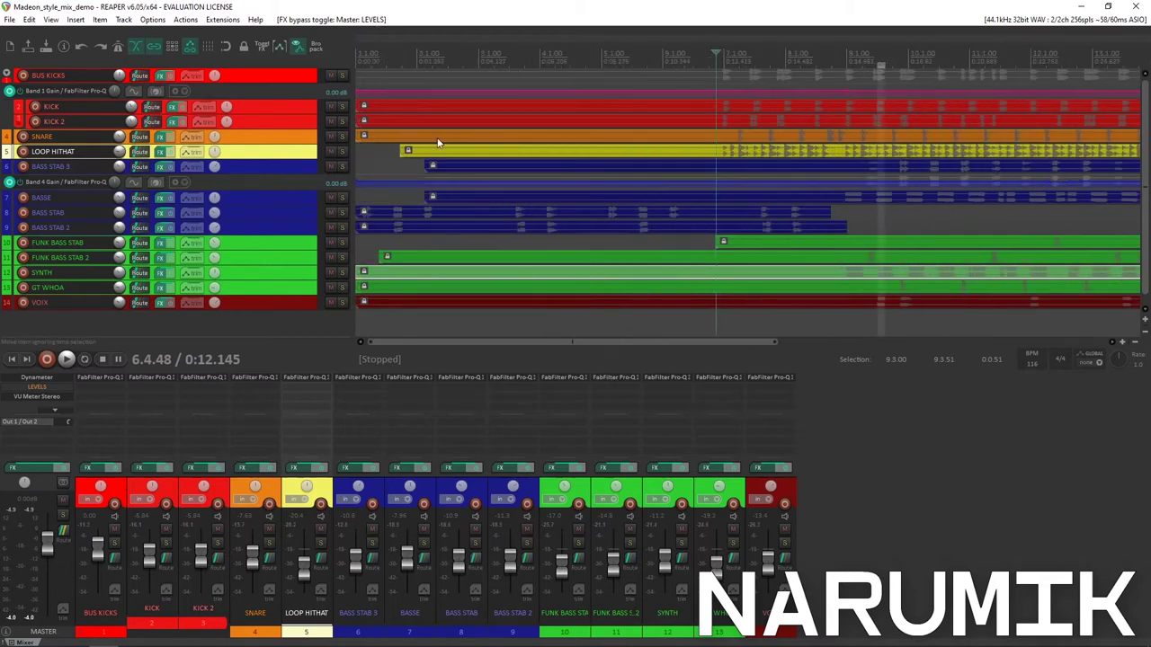
{"action": "scroll", "coordinate": [785, 175], "scroll_direction": "up", "scroll_amount": 5}
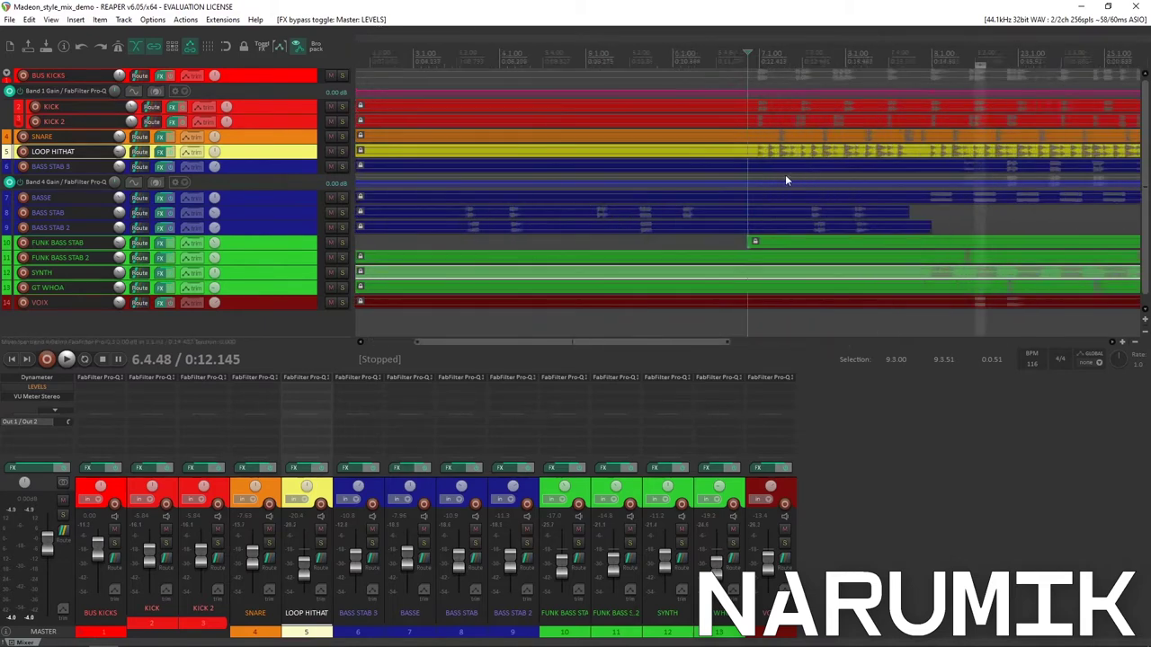
{"action": "scroll", "coordinate": [772, 166], "scroll_direction": "down", "scroll_amount": 2}
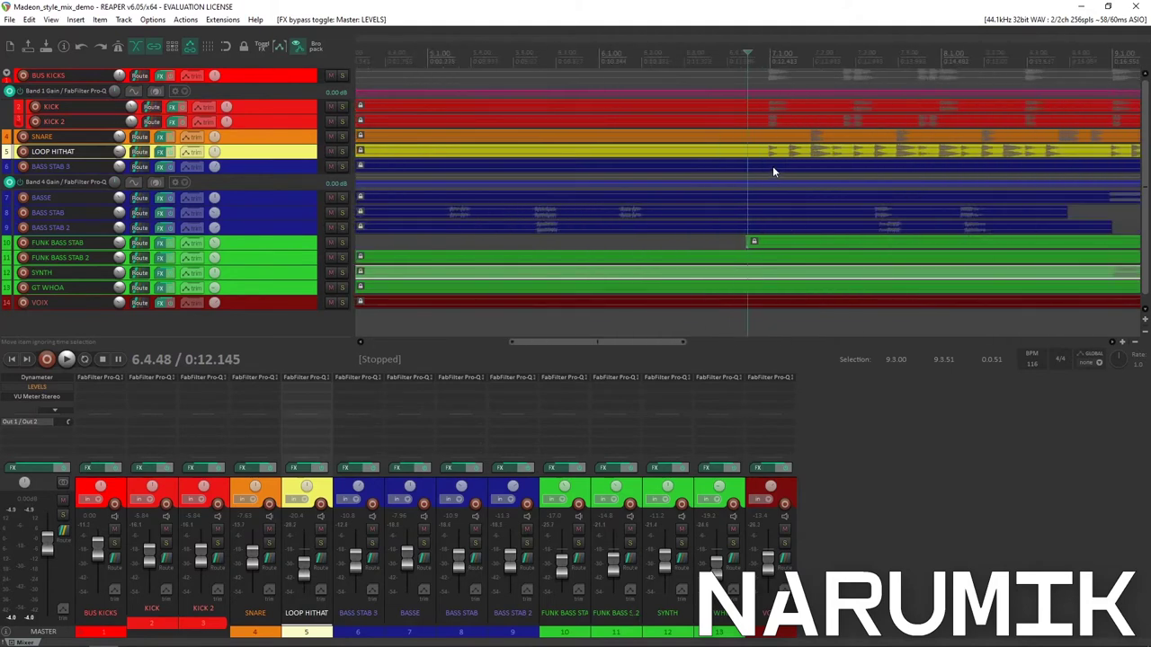
{"action": "left_click", "coordinate": [44, 380]}
{"action": "left_click", "coordinate": [1024, 532]}
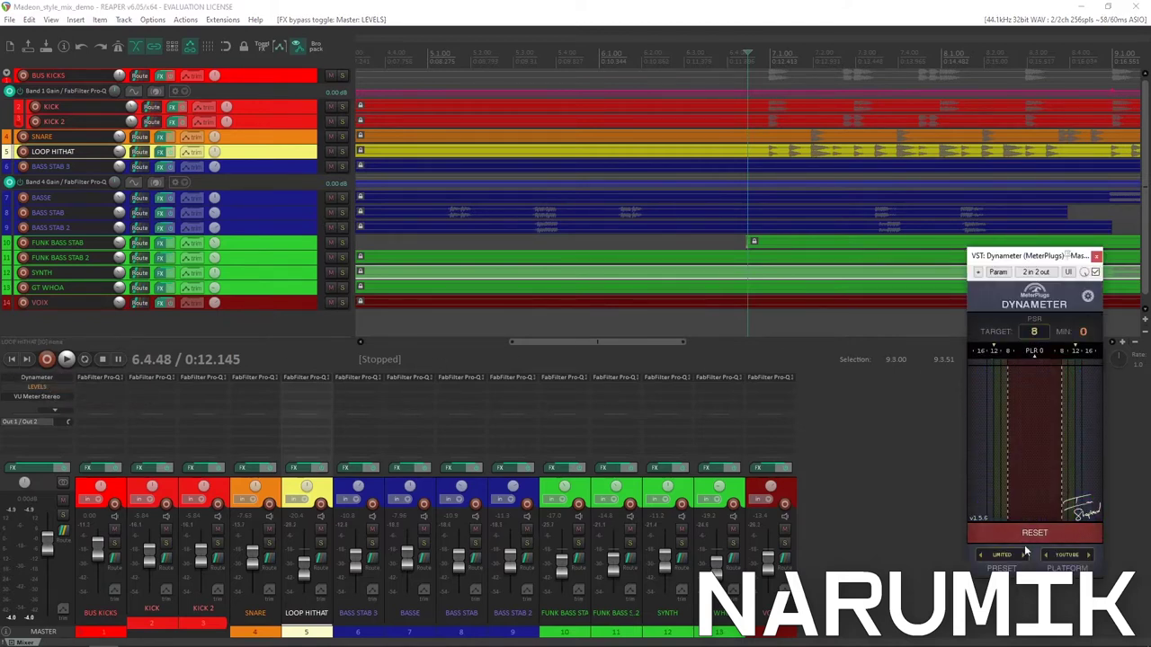
{"action": "left_click_drag", "start_coordinate": [1010, 265], "coordinate": [326, 260]}
Place the edit cursor at 6.4.04 and play the mix through to about bar 17 to record its dynamics in Dynameter.
{"action": "scroll", "coordinate": [790, 169], "scroll_direction": "down", "scroll_amount": 3}
{"action": "scroll", "coordinate": [527, 125], "scroll_direction": "down", "scroll_amount": 3}
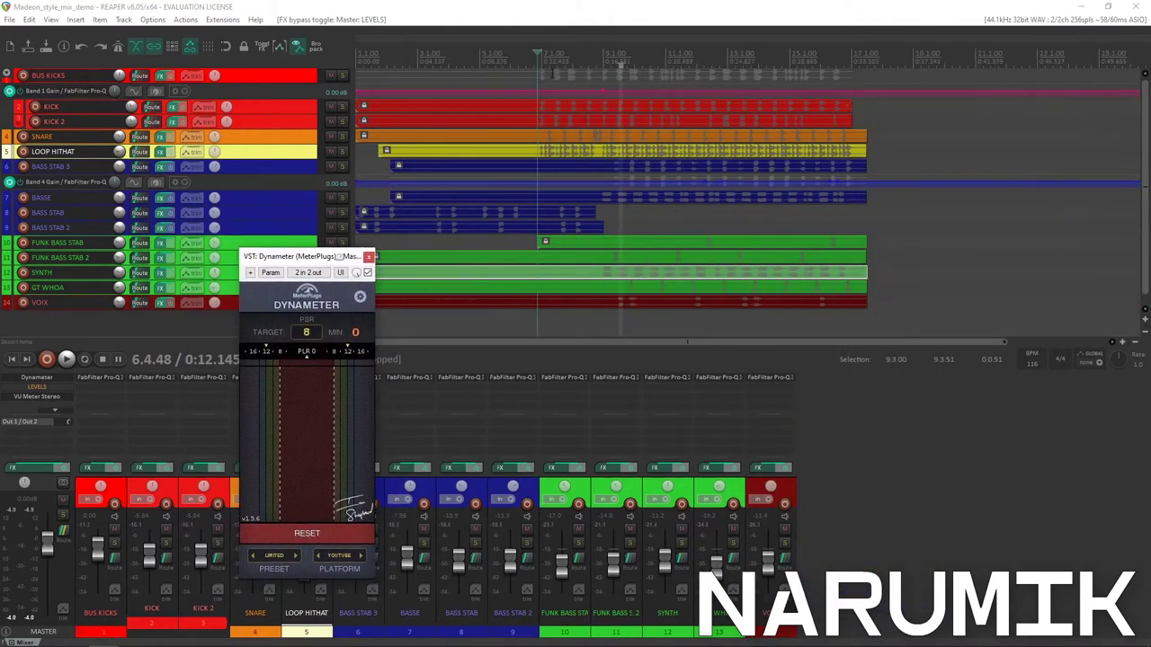
{"action": "scroll", "coordinate": [500, 135], "scroll_direction": "up", "scroll_amount": 6}
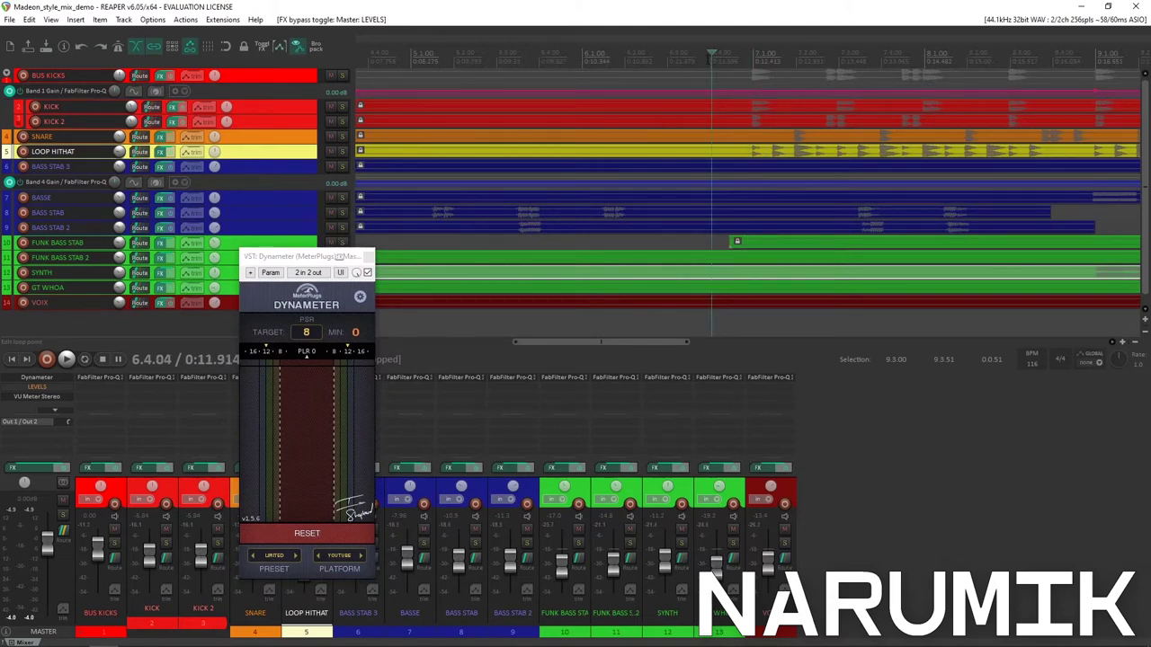
{"action": "scroll", "coordinate": [741, 101], "scroll_direction": "down", "scroll_amount": 7}
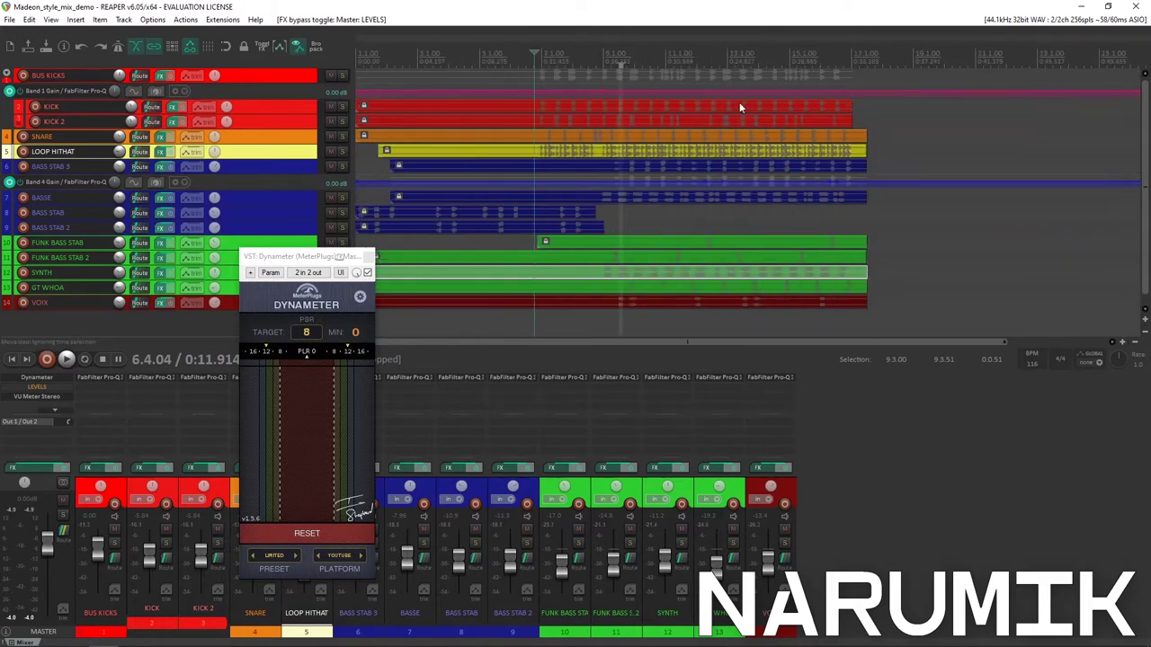
{"action": "scroll", "coordinate": [681, 118], "scroll_direction": "up", "scroll_amount": 4}
{"action": "scroll", "coordinate": [681, 119], "scroll_direction": "down", "scroll_amount": 4}
{"action": "scroll", "coordinate": [570, 165], "scroll_direction": "up", "scroll_amount": 3}
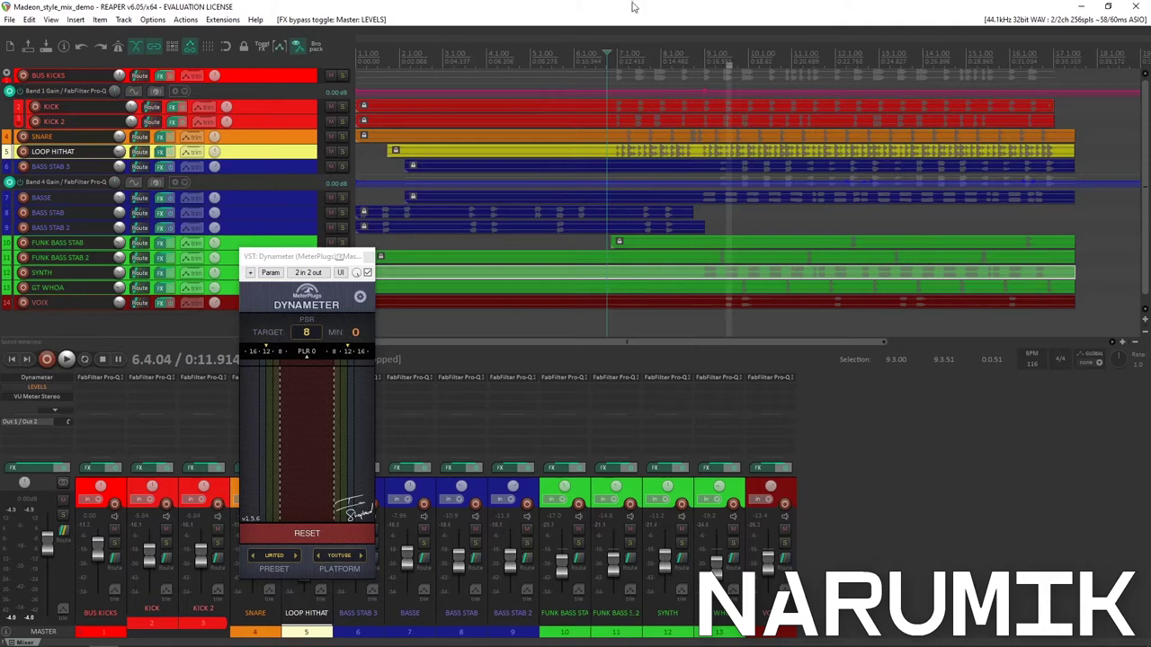
{"action": "key", "text": "space"}
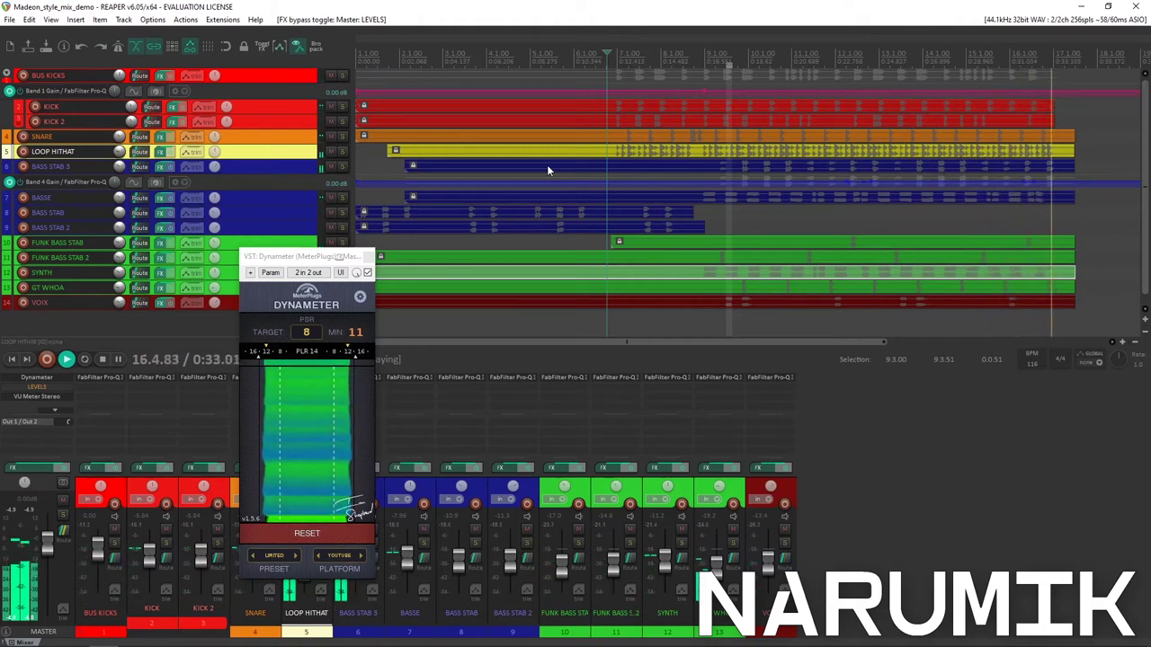
{"action": "key", "text": "space"}
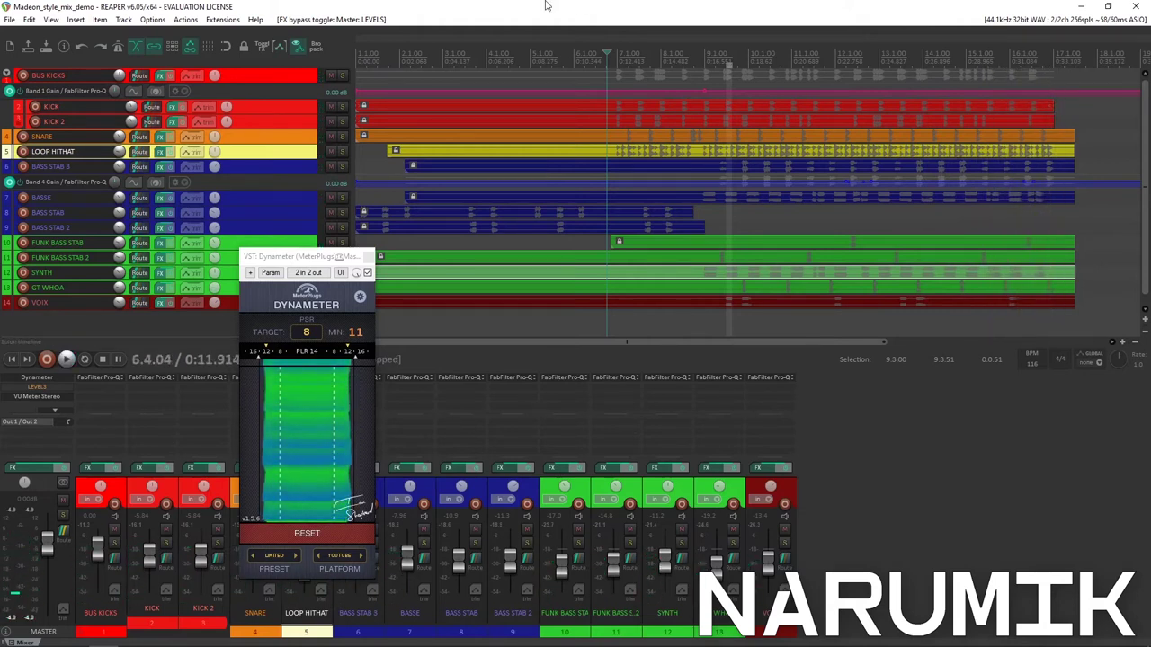
Examine Dynameter's recorded history for the played section, comparing the earlier and later parts of the graph.
{"action": "left_click_drag", "start_coordinate": [324, 495], "coordinate": [349, 417]}
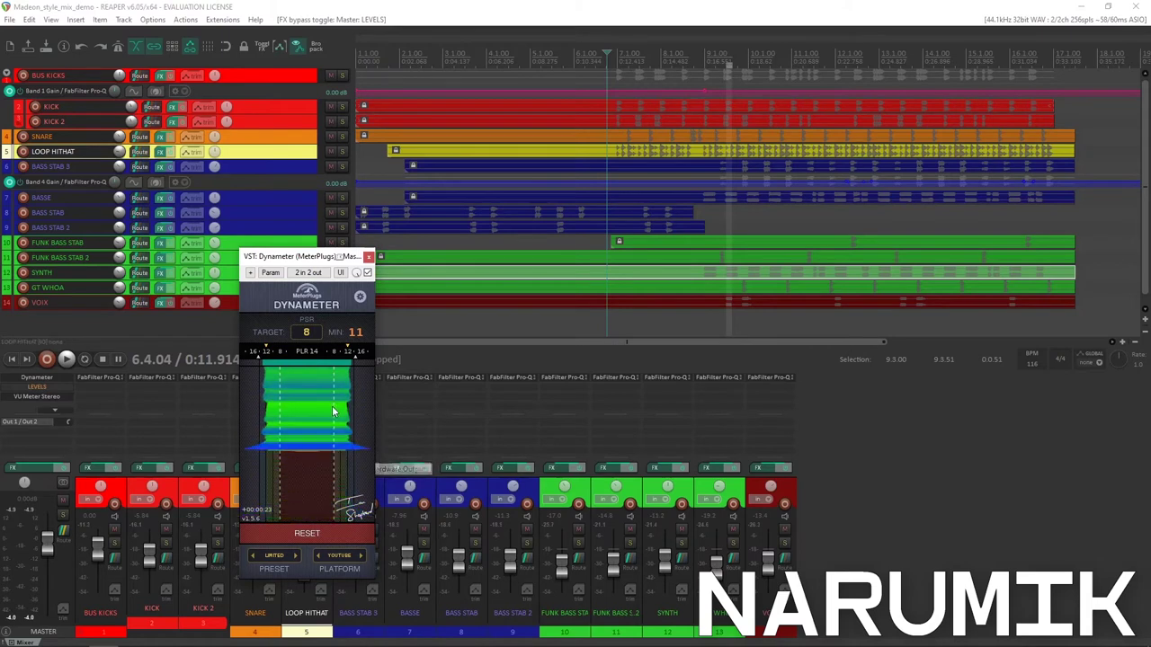
{"action": "scroll", "coordinate": [314, 394], "scroll_direction": "up", "scroll_amount": 5}
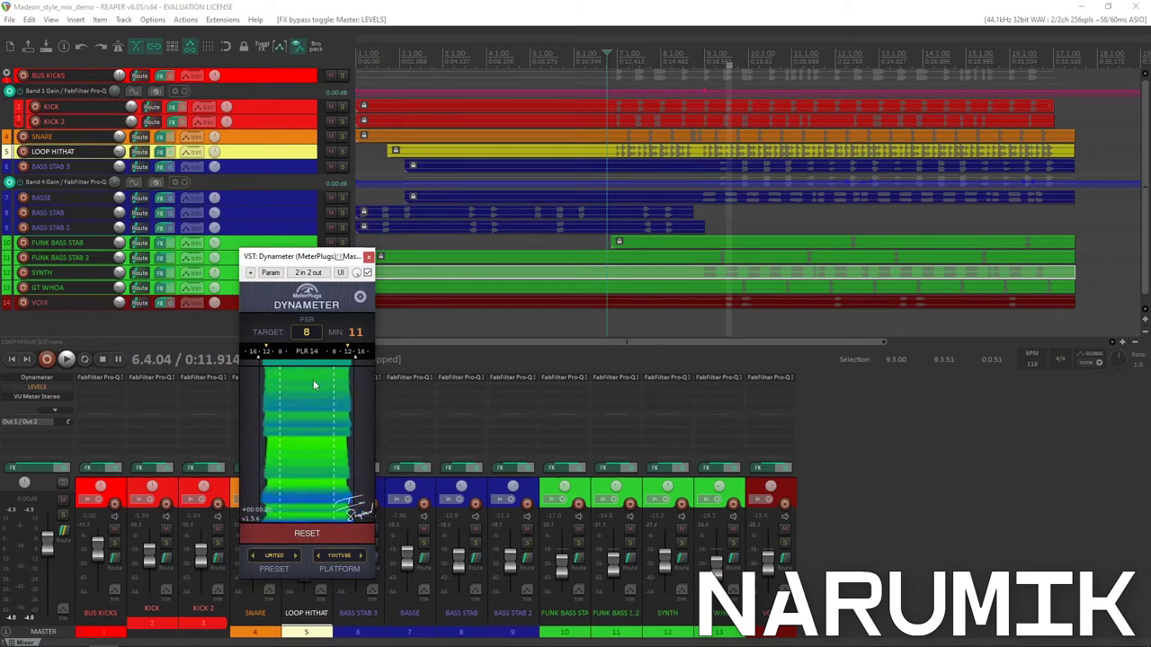
{"action": "scroll", "coordinate": [334, 404], "scroll_direction": "down", "scroll_amount": 6}
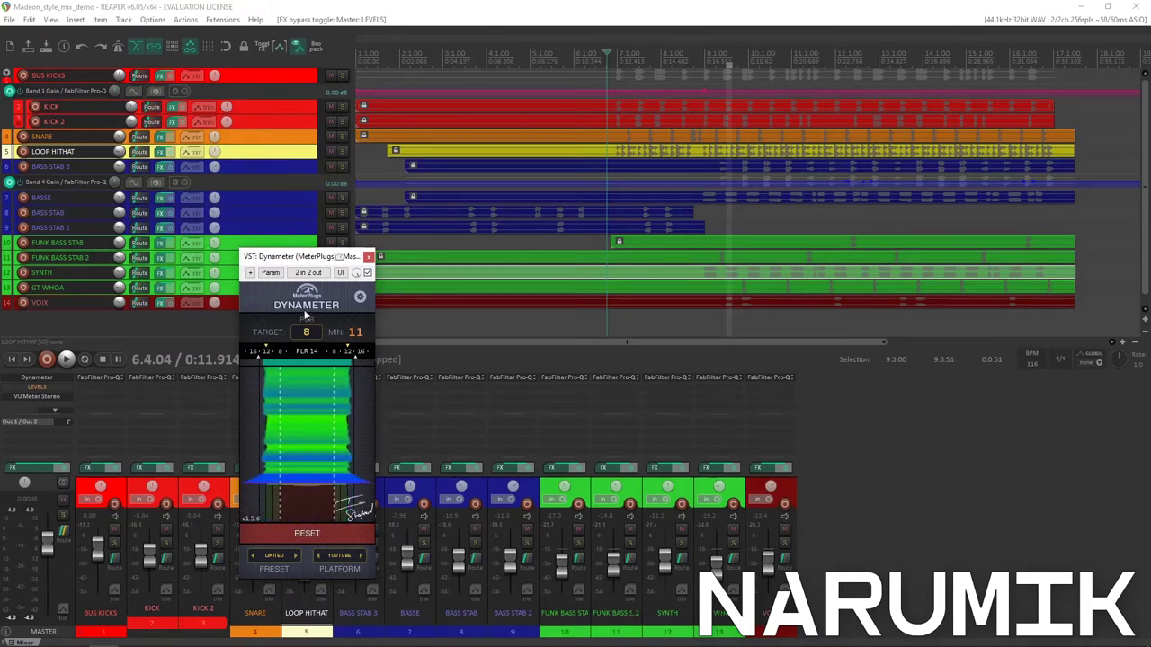
{"action": "left_click_drag", "start_coordinate": [284, 254], "coordinate": [511, 259]}
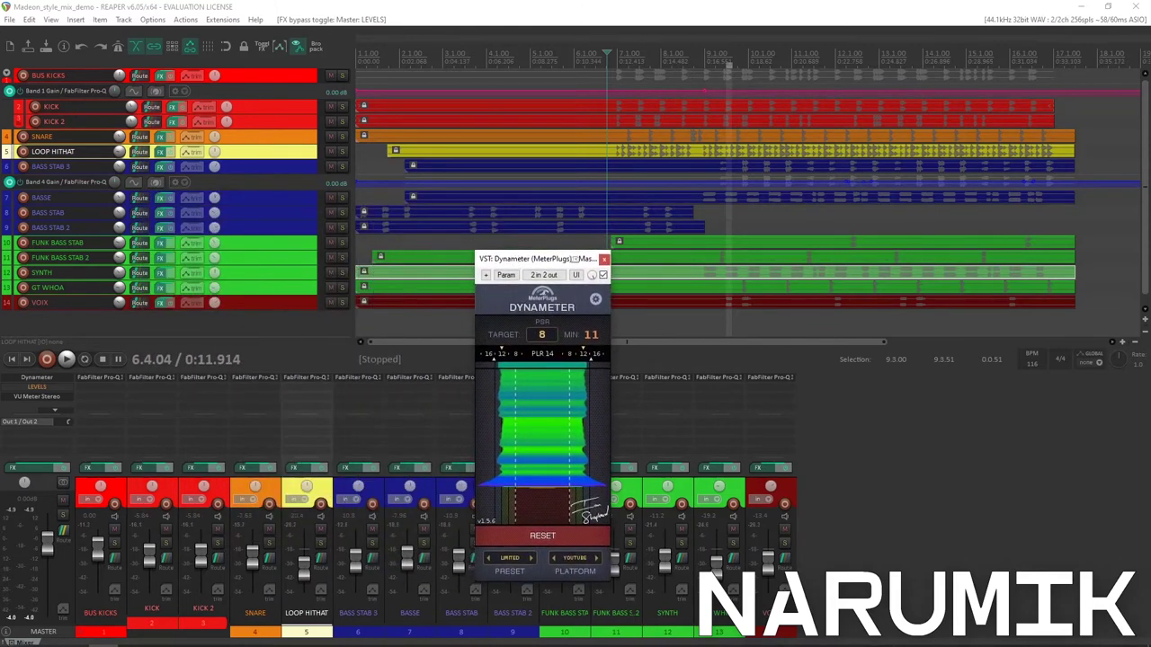
{"action": "left_click_drag", "start_coordinate": [522, 474], "coordinate": [533, 419]}
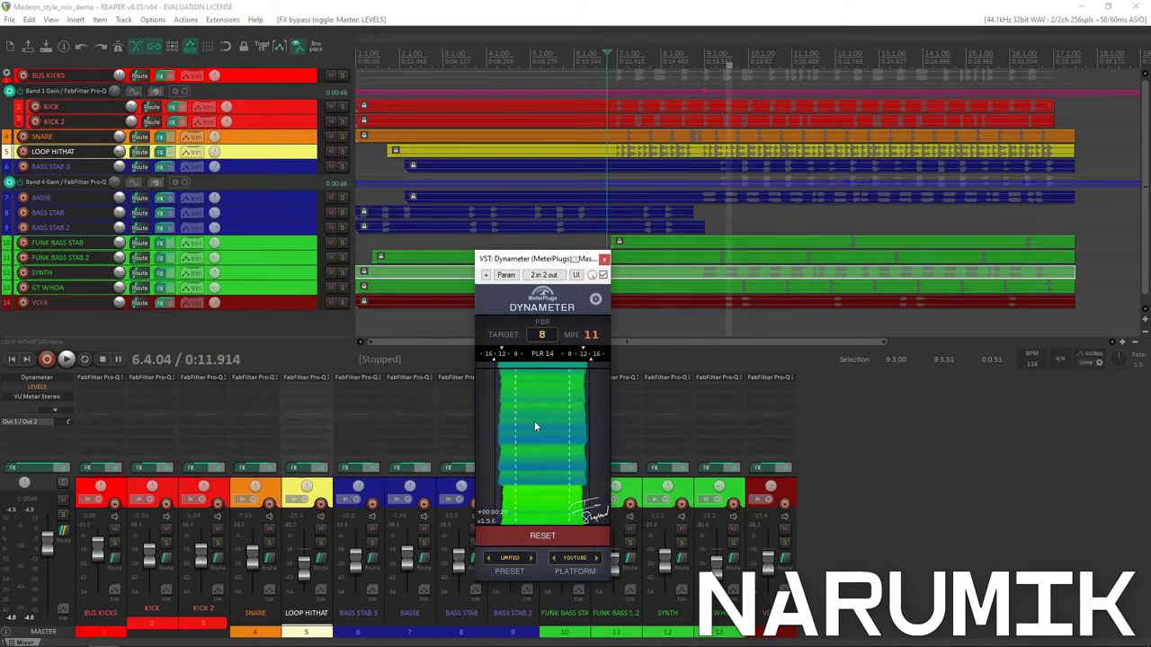
{"action": "scroll", "coordinate": [533, 430], "scroll_direction": "down", "scroll_amount": 3}
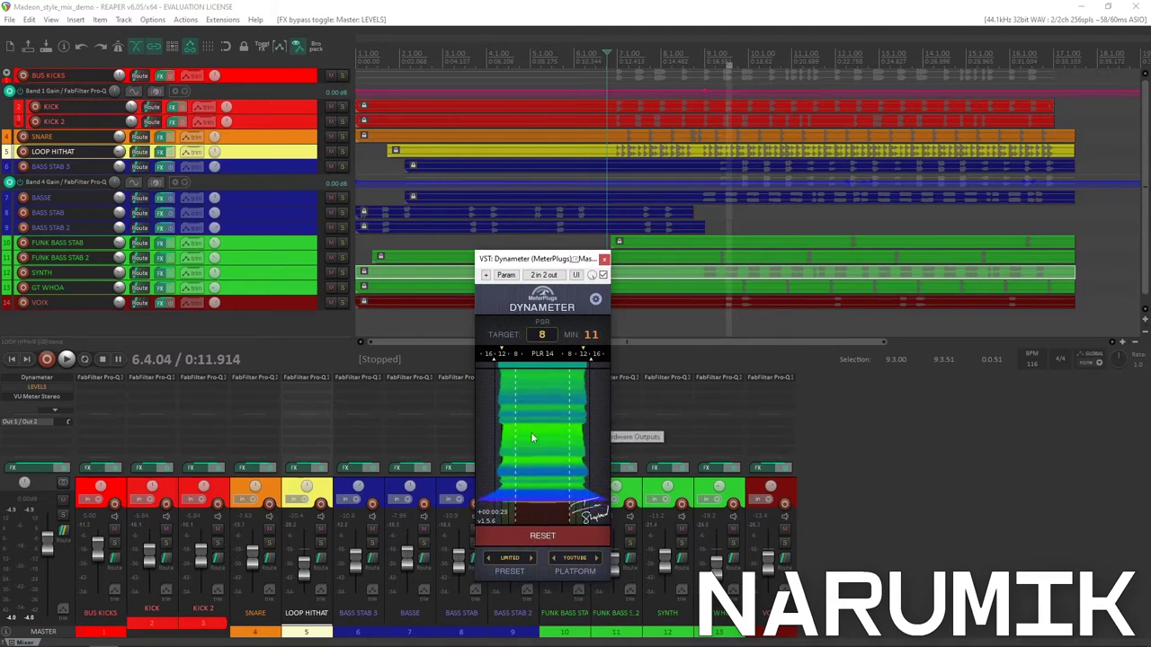
{"action": "scroll", "coordinate": [532, 436], "scroll_direction": "down", "scroll_amount": 3}
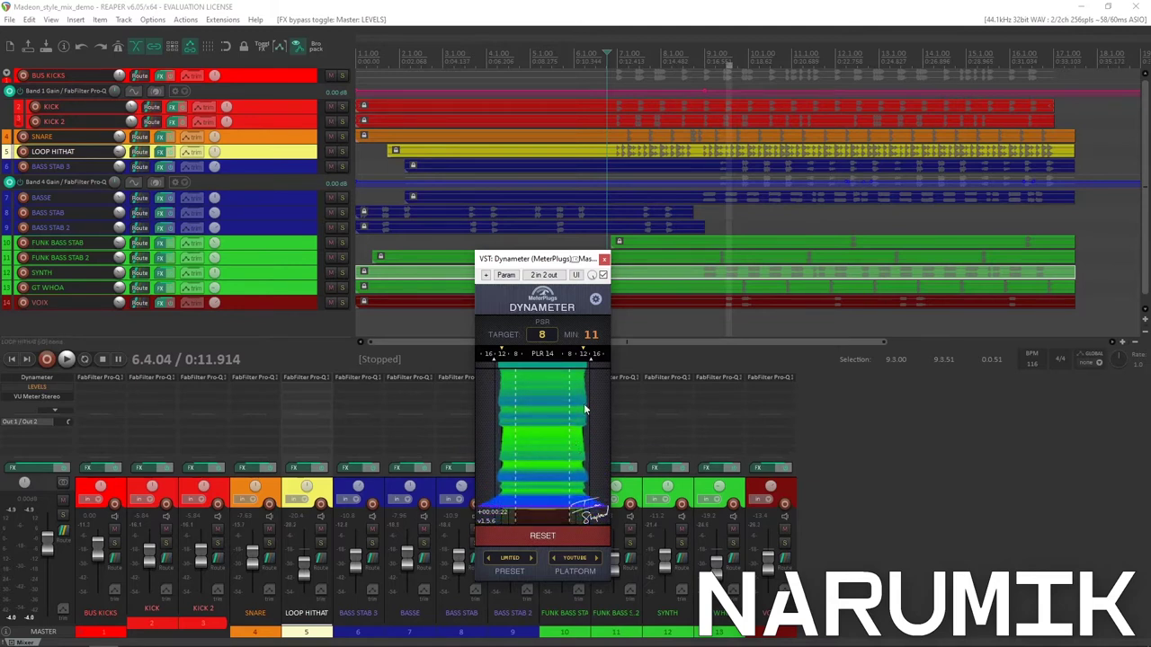
{"action": "left_click_drag", "start_coordinate": [525, 267], "coordinate": [527, 264]}
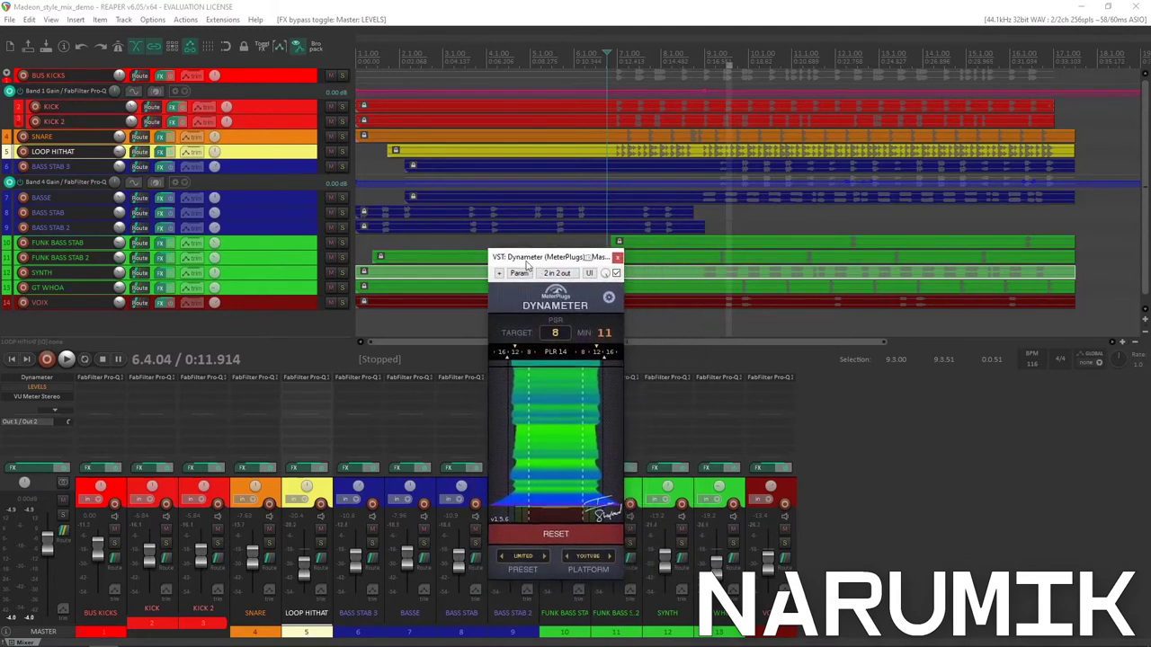
{"action": "left_click_drag", "start_coordinate": [529, 399], "coordinate": [577, 472]}
{"action": "scroll", "coordinate": [584, 450], "scroll_direction": "up", "scroll_amount": 1}
{"action": "mouse_move", "coordinate": [594, 398]}
{"action": "left_mouse_down"}
{"action": "mouse_move", "coordinate": [589, 415]}
{"action": "mouse_move", "coordinate": [556, 402]}
{"action": "mouse_move", "coordinate": [566, 442]}
{"action": "mouse_move", "coordinate": [602, 419]}
{"action": "left_mouse_up"}
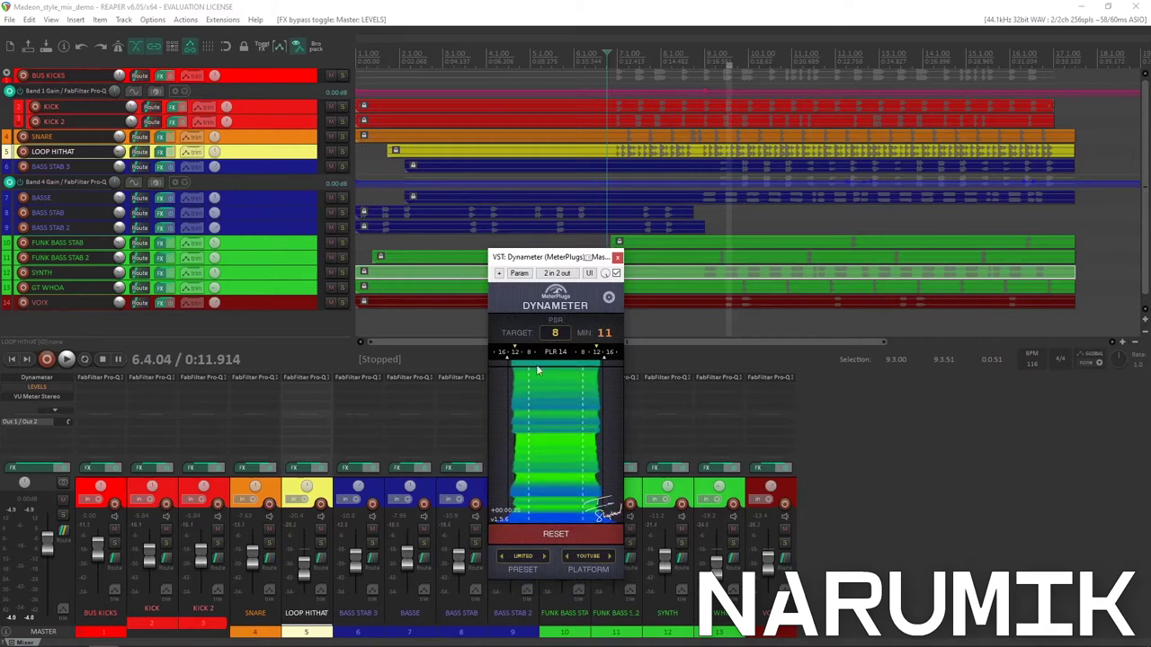
{"action": "scroll", "coordinate": [578, 457], "scroll_direction": "down", "scroll_amount": 2}
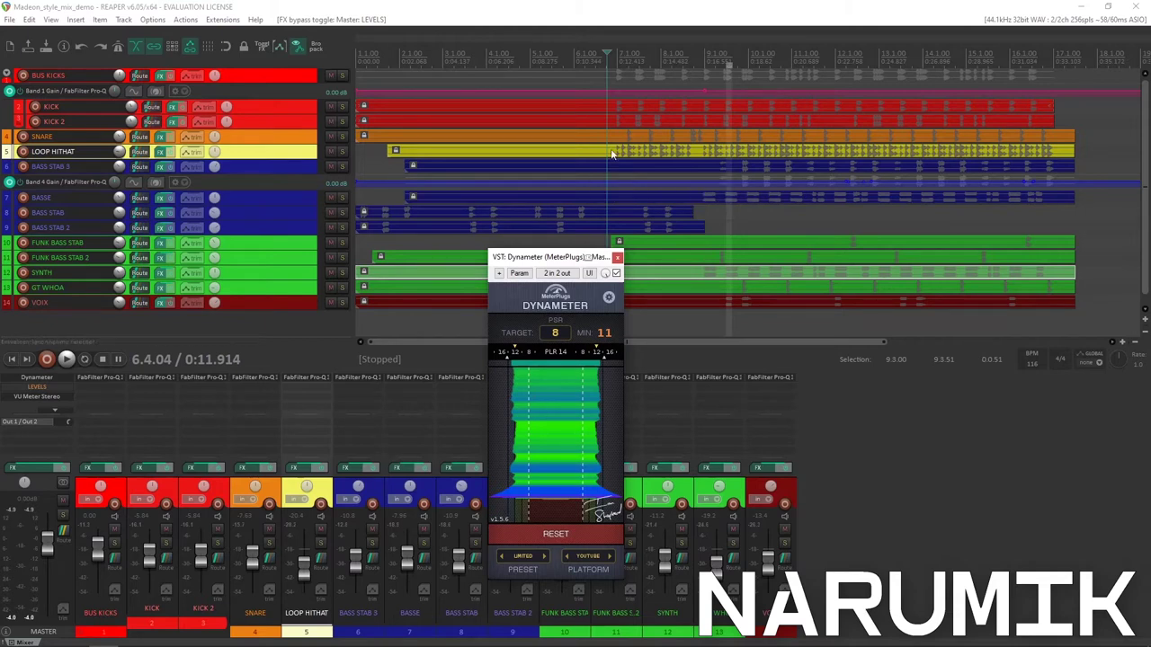
{"action": "scroll", "coordinate": [652, 56], "scroll_direction": "up", "scroll_amount": 3}
{"action": "scroll", "coordinate": [652, 56], "scroll_direction": "up", "scroll_amount": 3}
{"action": "scroll", "coordinate": [656, 56], "scroll_direction": "down", "scroll_amount": 6}
{"action": "scroll", "coordinate": [659, 57], "scroll_direction": "up", "scroll_amount": 3}
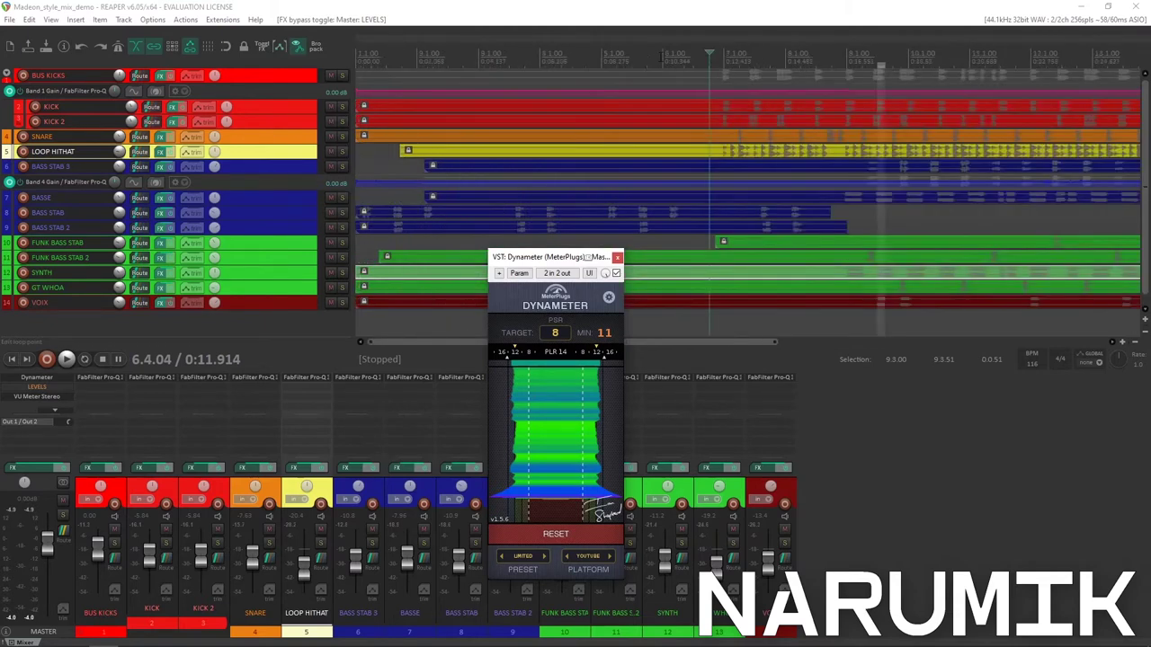
{"action": "scroll", "coordinate": [660, 55], "scroll_direction": "down", "scroll_amount": 2}
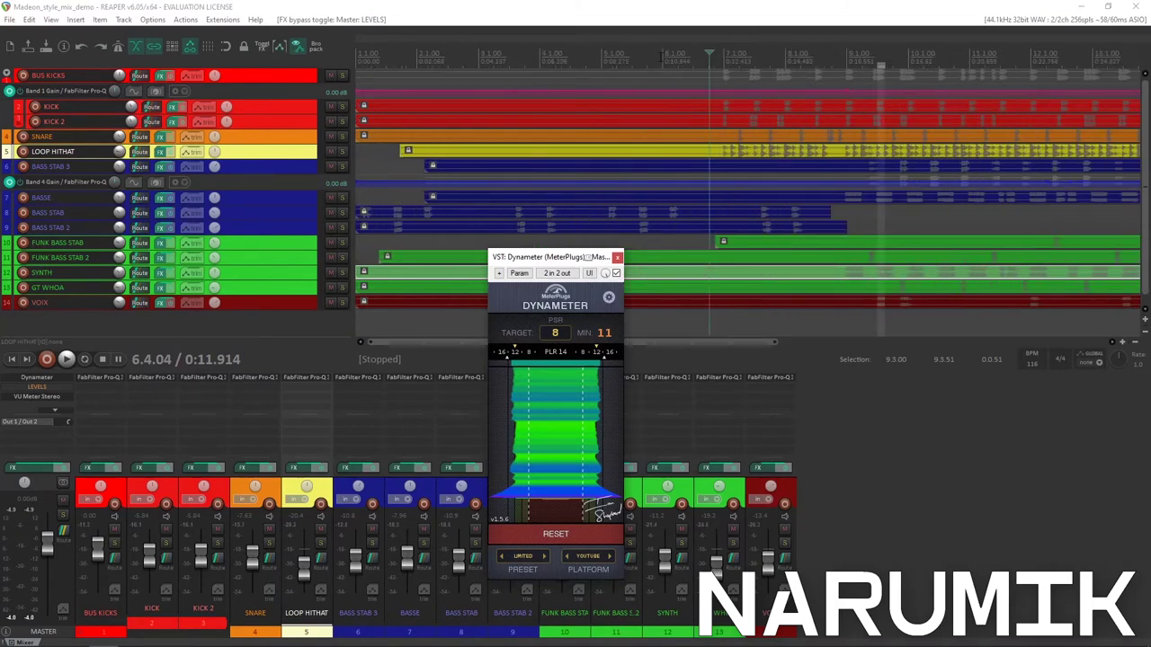
{"action": "scroll", "coordinate": [660, 56], "scroll_direction": "down", "scroll_amount": 2}
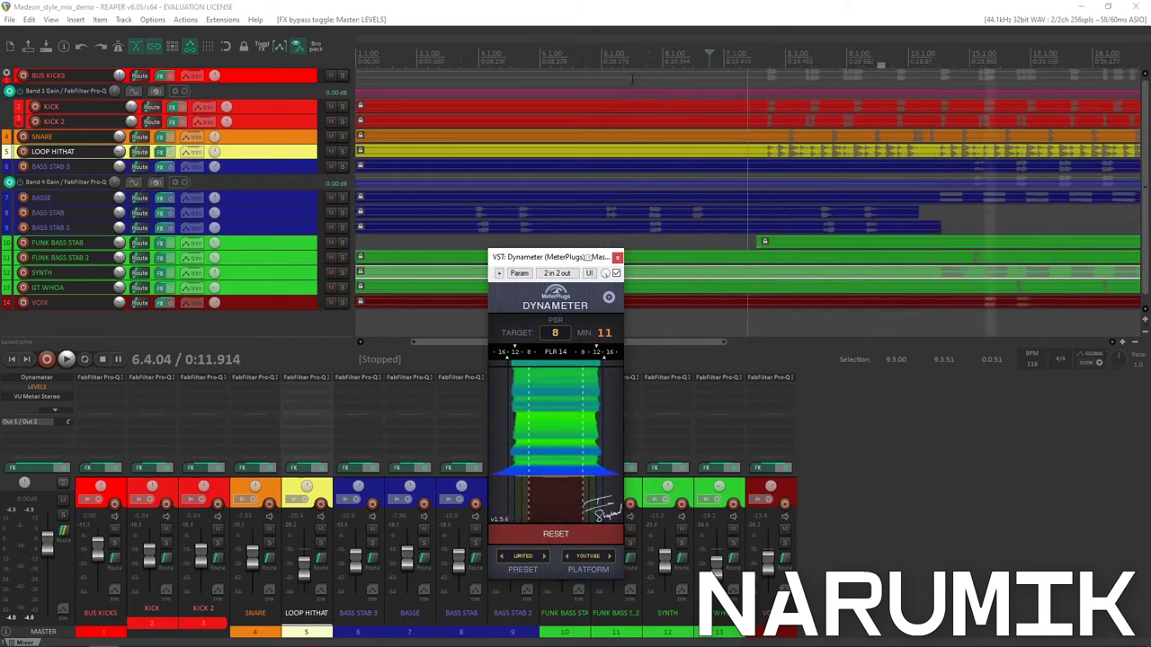
{"action": "scroll", "coordinate": [632, 80], "scroll_direction": "up", "scroll_amount": 3}
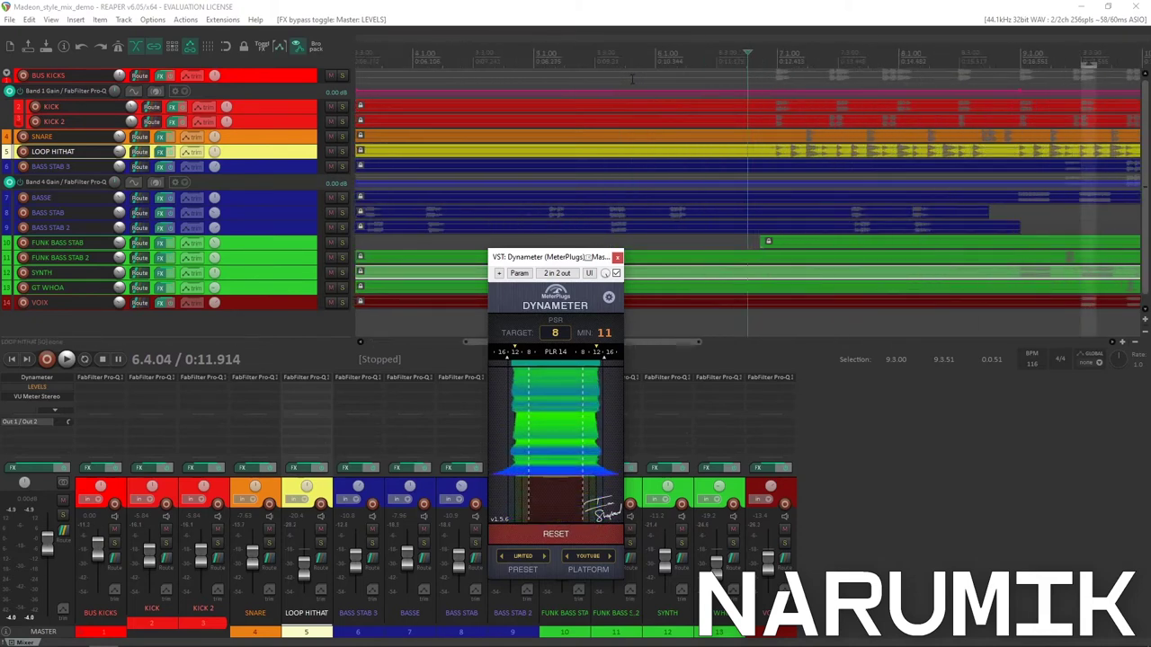
{"action": "scroll", "coordinate": [632, 79], "scroll_direction": "down", "scroll_amount": 5}
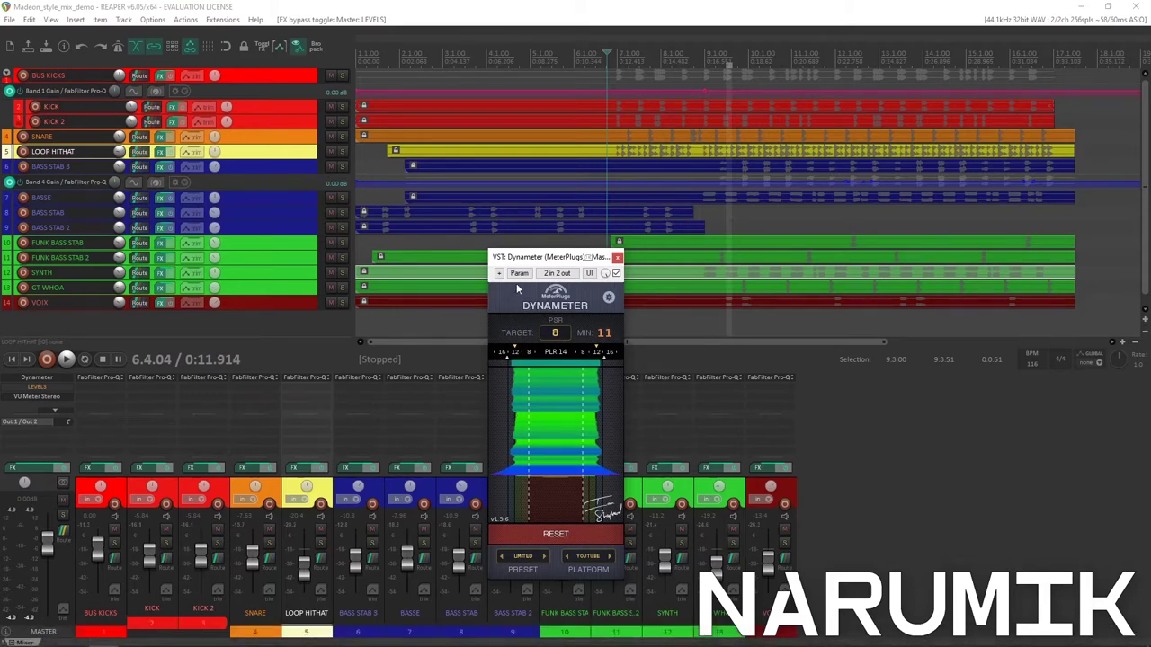
Move the Dynameter window aside and close it.
{"action": "left_click_drag", "start_coordinate": [526, 261], "coordinate": [417, 264]}
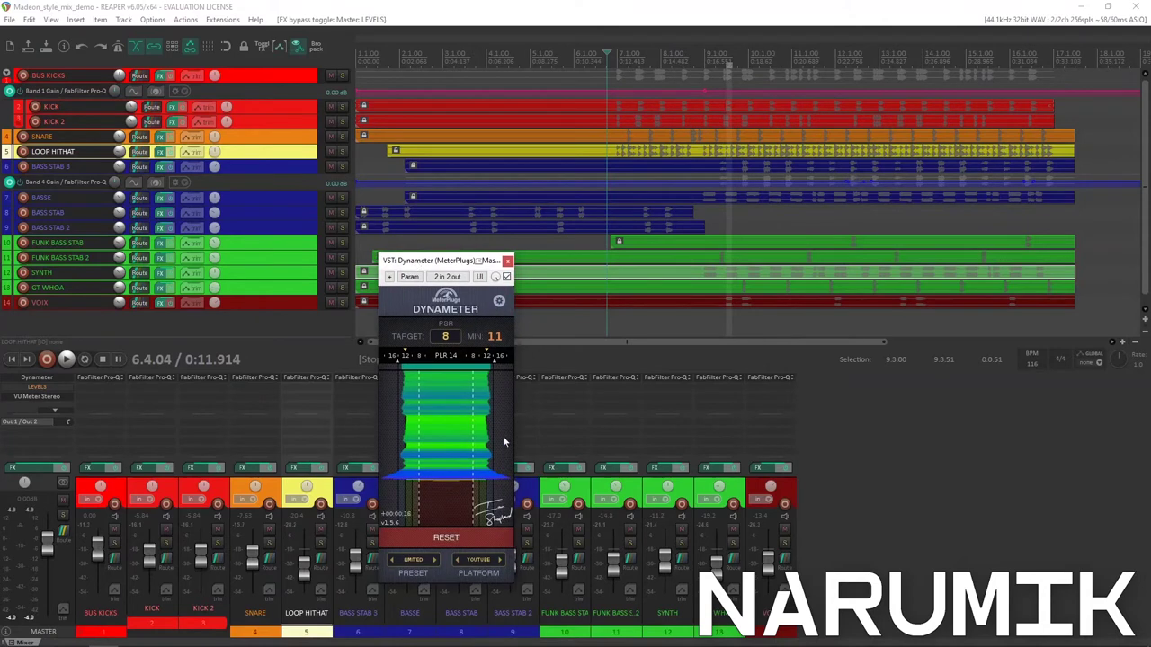
{"action": "left_click", "coordinate": [507, 261]}
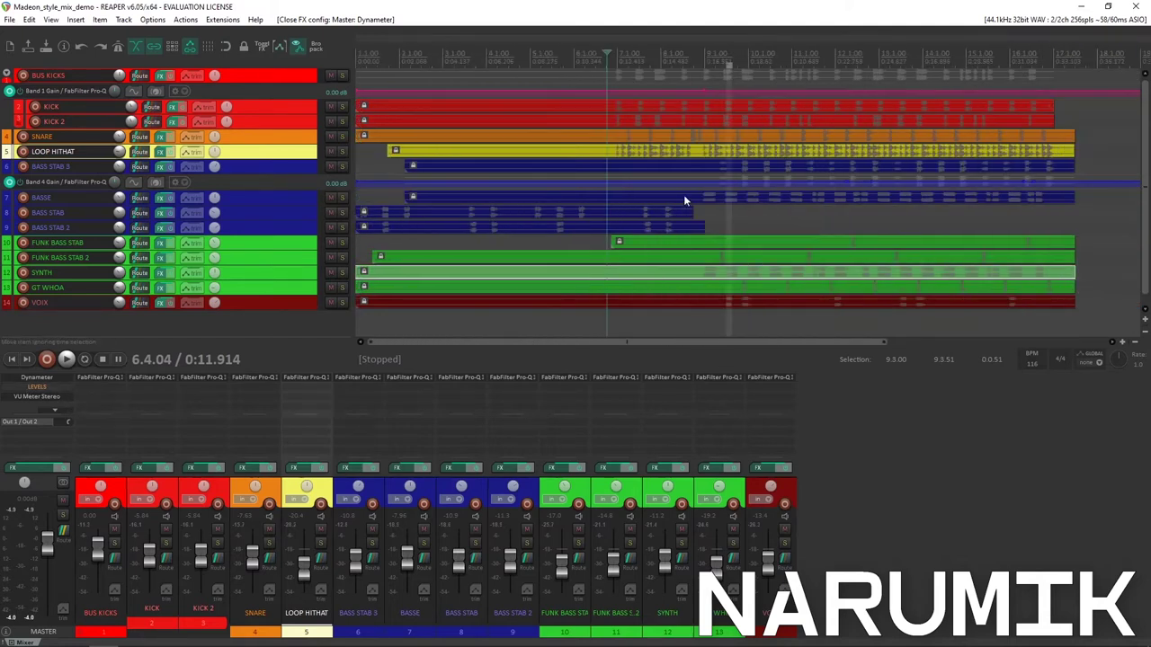
Select the KICK track and place the edit cursor just before bar 7, at 6.4.87.
{"action": "scroll", "coordinate": [684, 194], "scroll_direction": "up", "scroll_amount": 4}
{"action": "scroll", "coordinate": [771, 94], "scroll_direction": "down", "scroll_amount": 4}
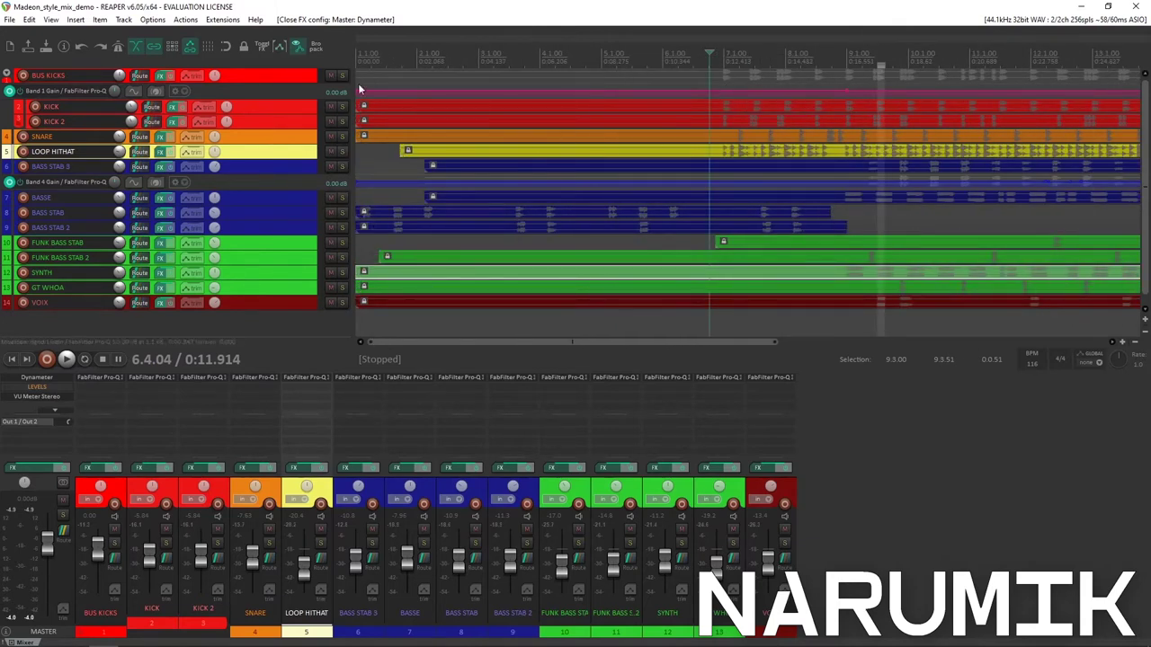
{"action": "left_click", "coordinate": [295, 109]}
{"action": "scroll", "coordinate": [848, 169], "scroll_direction": "down", "scroll_amount": 3}
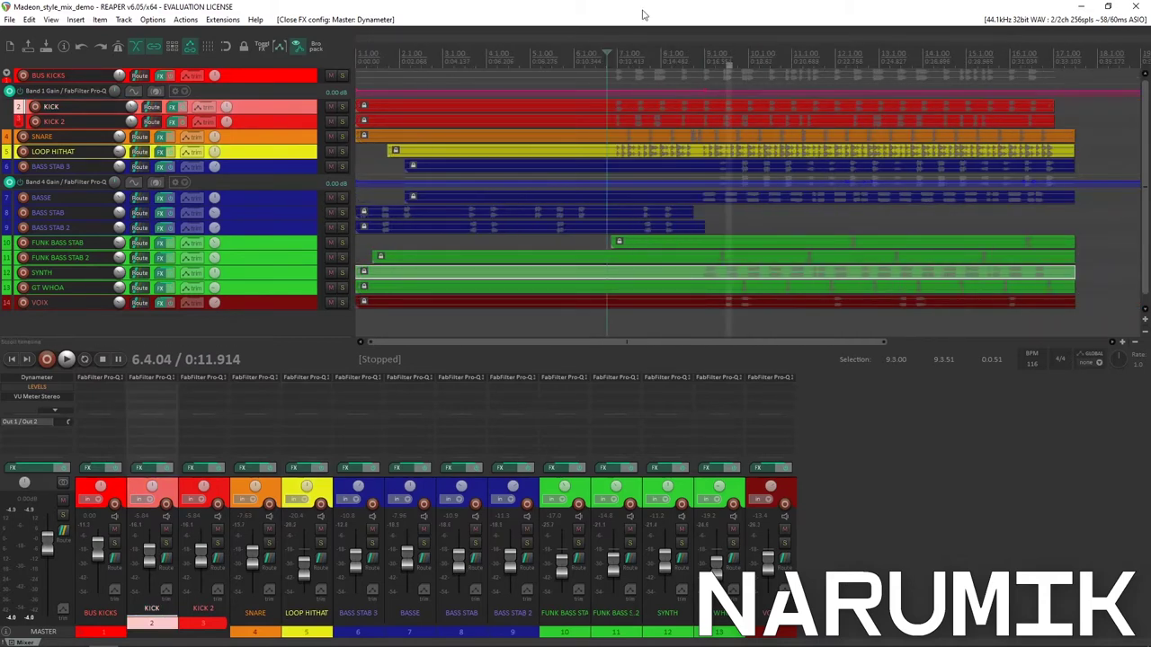
{"action": "scroll", "coordinate": [720, 108], "scroll_direction": "up", "scroll_amount": 3}
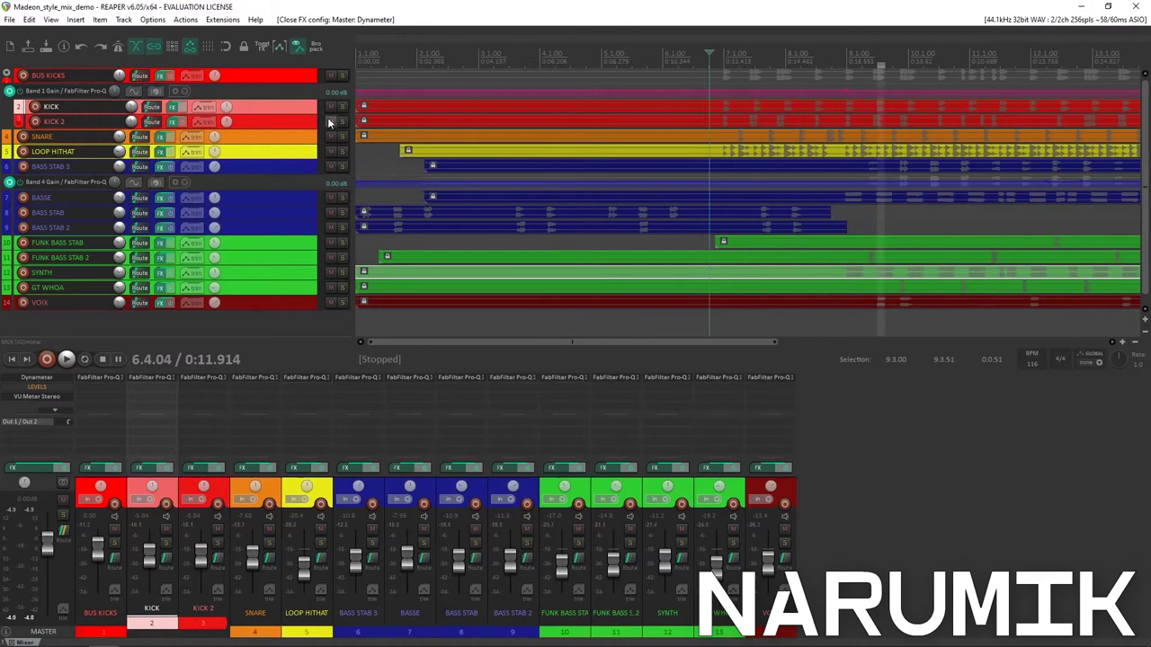
{"action": "scroll", "coordinate": [810, 137], "scroll_direction": "up", "scroll_amount": 5}
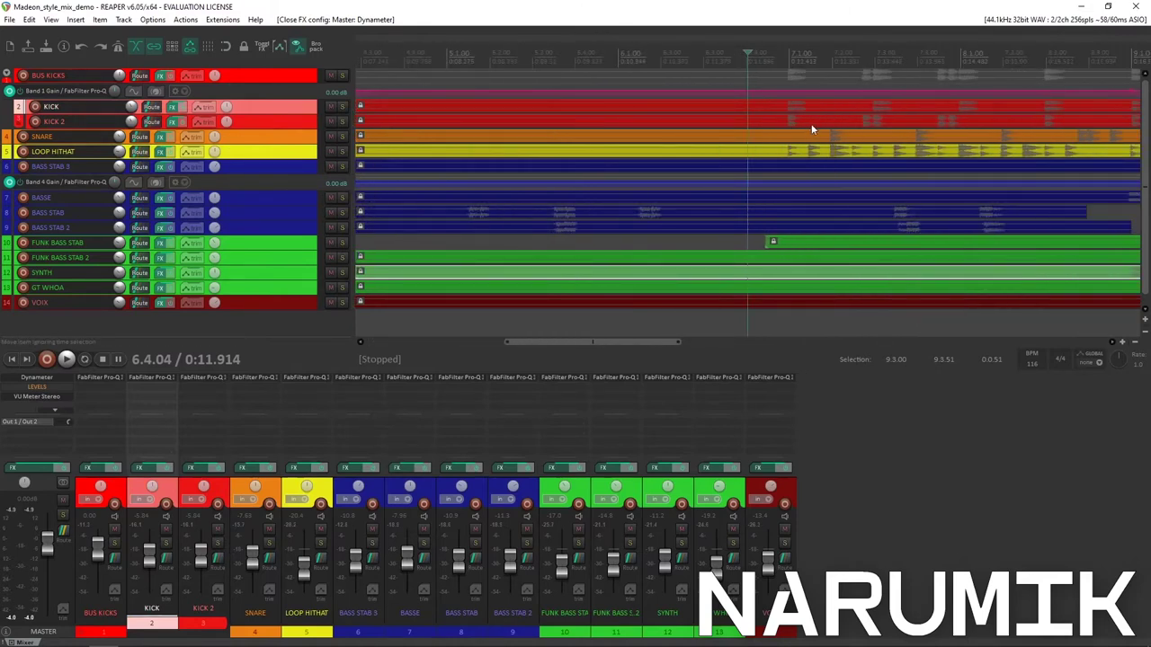
{"action": "scroll", "coordinate": [802, 117], "scroll_direction": "down", "scroll_amount": 3}
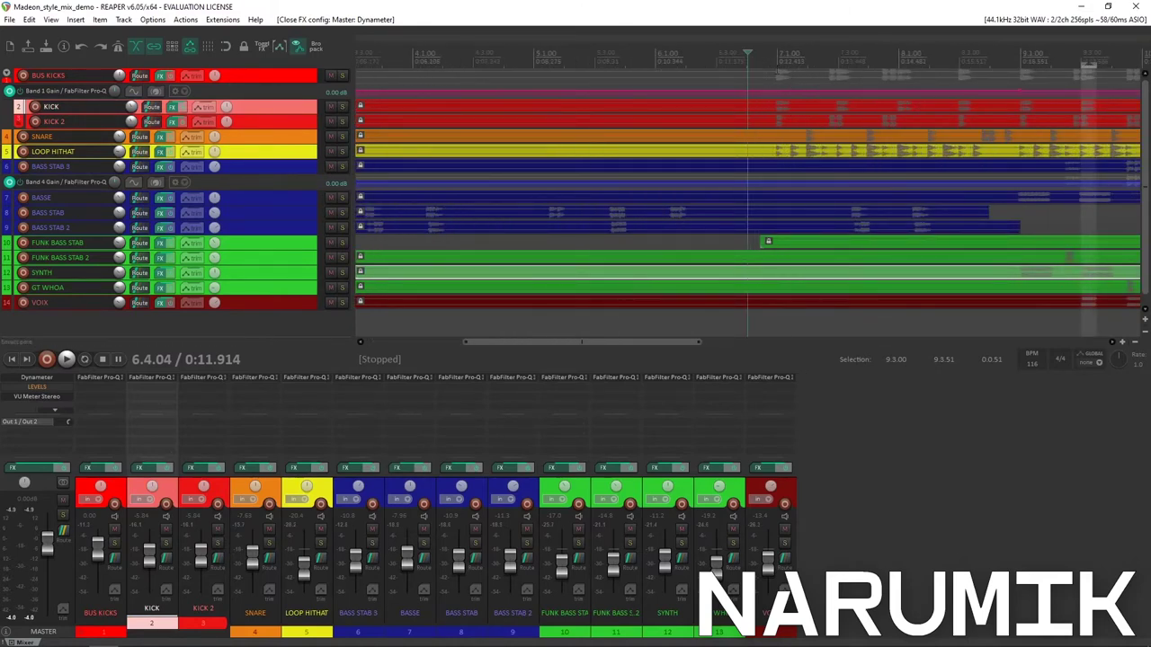
{"action": "scroll", "coordinate": [775, 64], "scroll_direction": "up", "scroll_amount": 5}
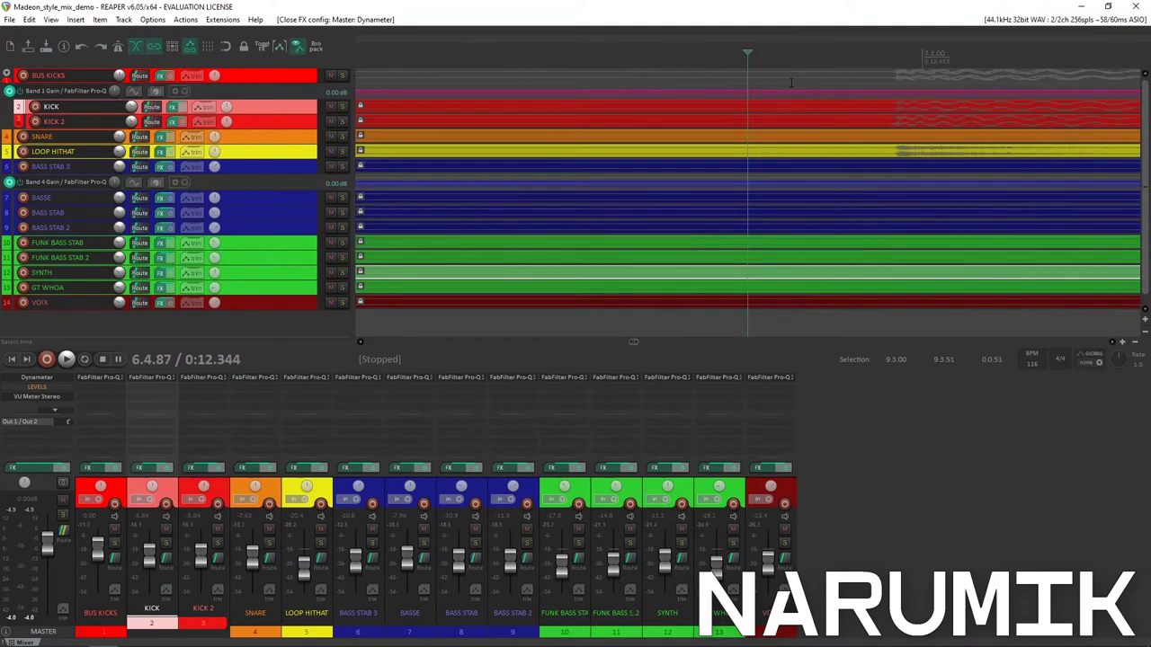
Select the BASSE track.
{"action": "scroll", "coordinate": [780, 93], "scroll_direction": "down", "scroll_amount": 6}
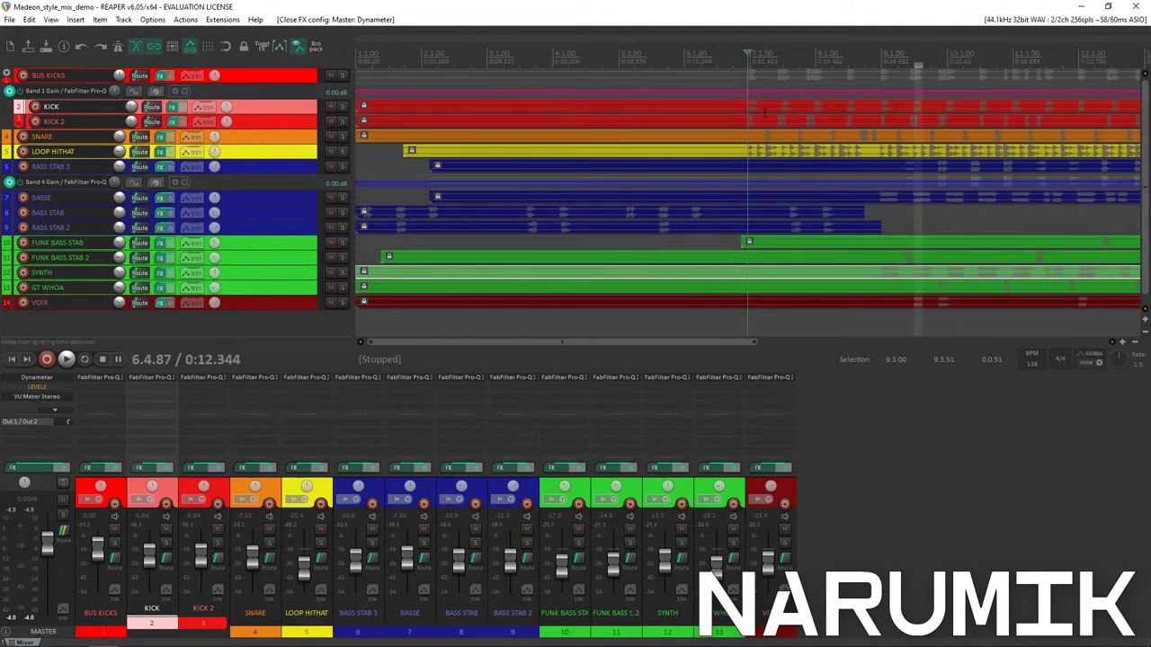
{"action": "scroll", "coordinate": [765, 111], "scroll_direction": "down", "scroll_amount": 4}
{"action": "left_click", "coordinate": [299, 198]}
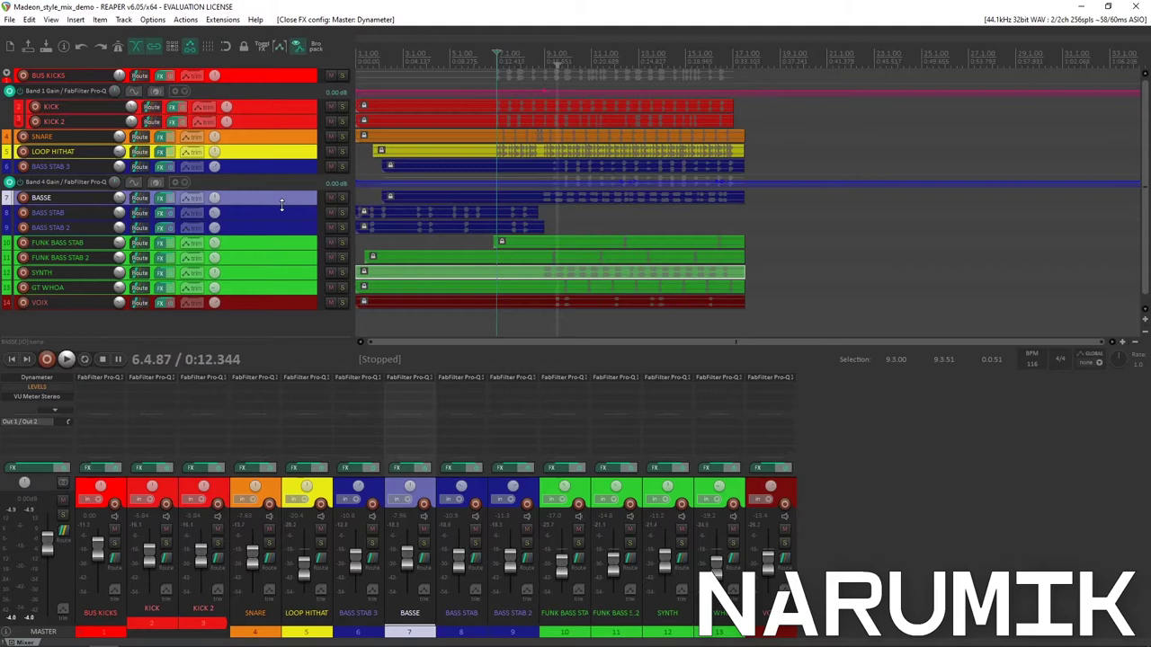
Audition the BUS KICKS track in solo and release its solo.
{"action": "scroll", "coordinate": [755, 112], "scroll_direction": "up", "scroll_amount": 6}
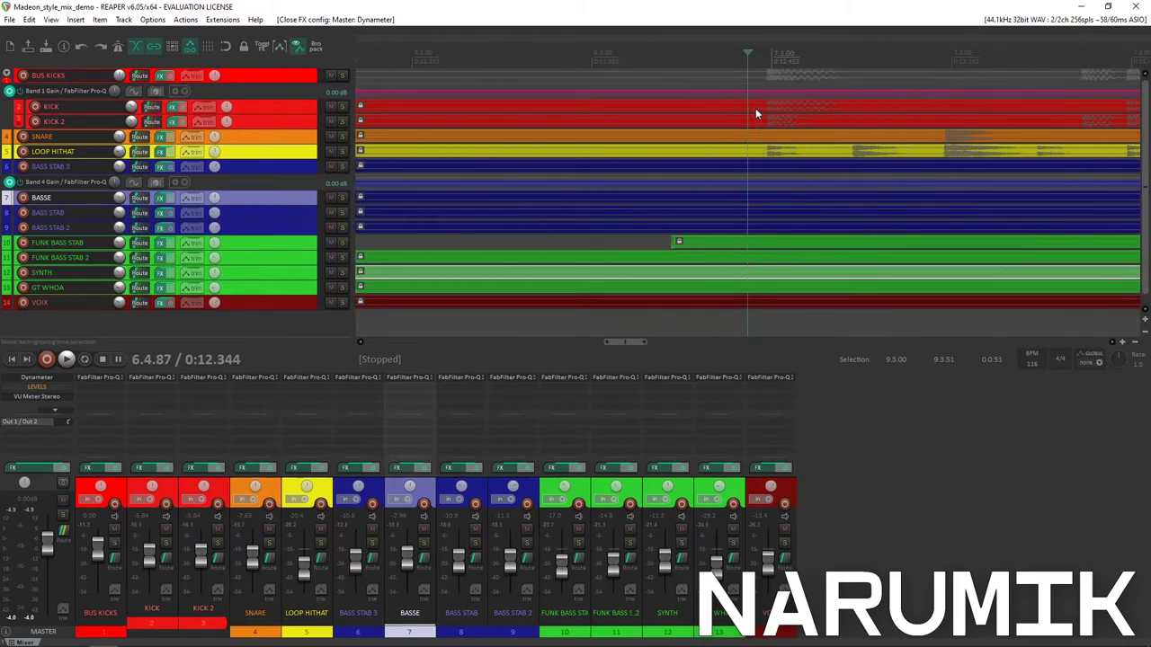
{"action": "scroll", "coordinate": [754, 99], "scroll_direction": "down", "scroll_amount": 5}
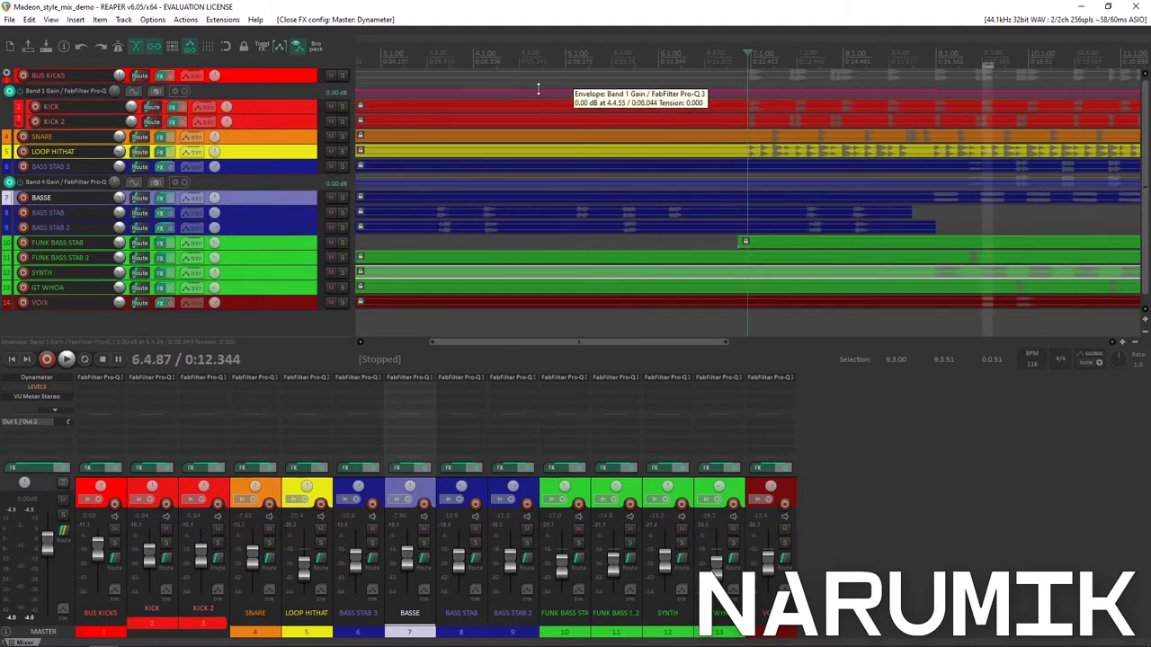
{"action": "left_click", "coordinate": [343, 75]}
{"action": "key", "text": "space"}
{"action": "key", "text": "space"}
{"action": "left_click", "coordinate": [342, 75]}
Set a time selection around the first kick at bar 7, from 6.4.95 to 7.1.50, and play it looped with repeat enabled.
{"action": "scroll", "coordinate": [777, 69], "scroll_direction": "up", "scroll_amount": 2}
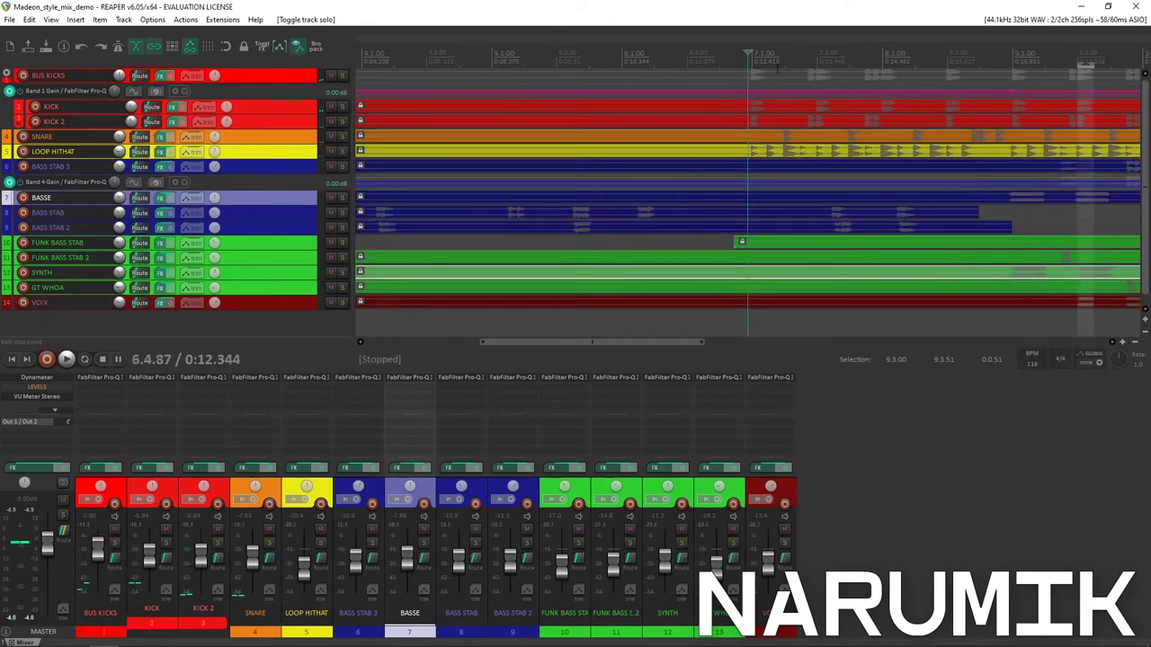
{"action": "scroll", "coordinate": [776, 68], "scroll_direction": "up", "scroll_amount": 2}
{"action": "left_click_drag", "start_coordinate": [770, 67], "coordinate": [908, 63]}
{"action": "key", "text": "r"}
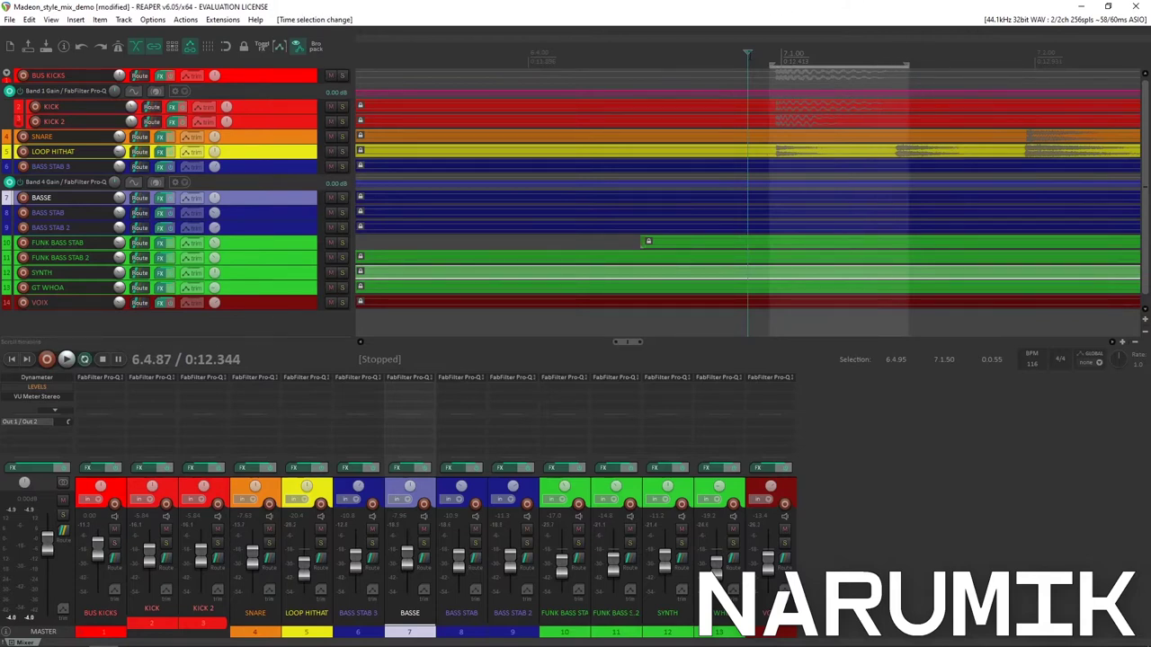
{"action": "key", "text": "space"}
{"action": "key", "text": "space"}
Add the VST3 FabFilter Pro-C 2 compressor to the BUS KICKS track after its Pro-Q 3.
{"action": "left_click", "coordinate": [240, 76]}
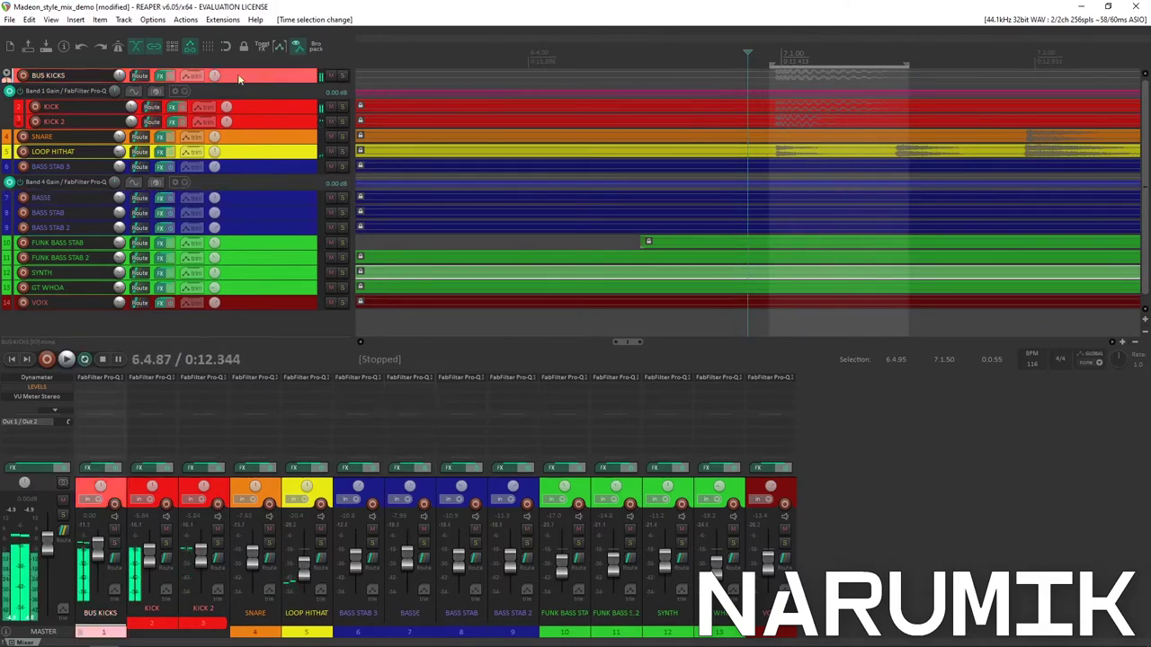
{"action": "left_click", "coordinate": [160, 75]}
{"action": "left_click_drag", "start_coordinate": [397, 51], "coordinate": [547, 113]}
{"action": "double_click", "coordinate": [536, 193]}
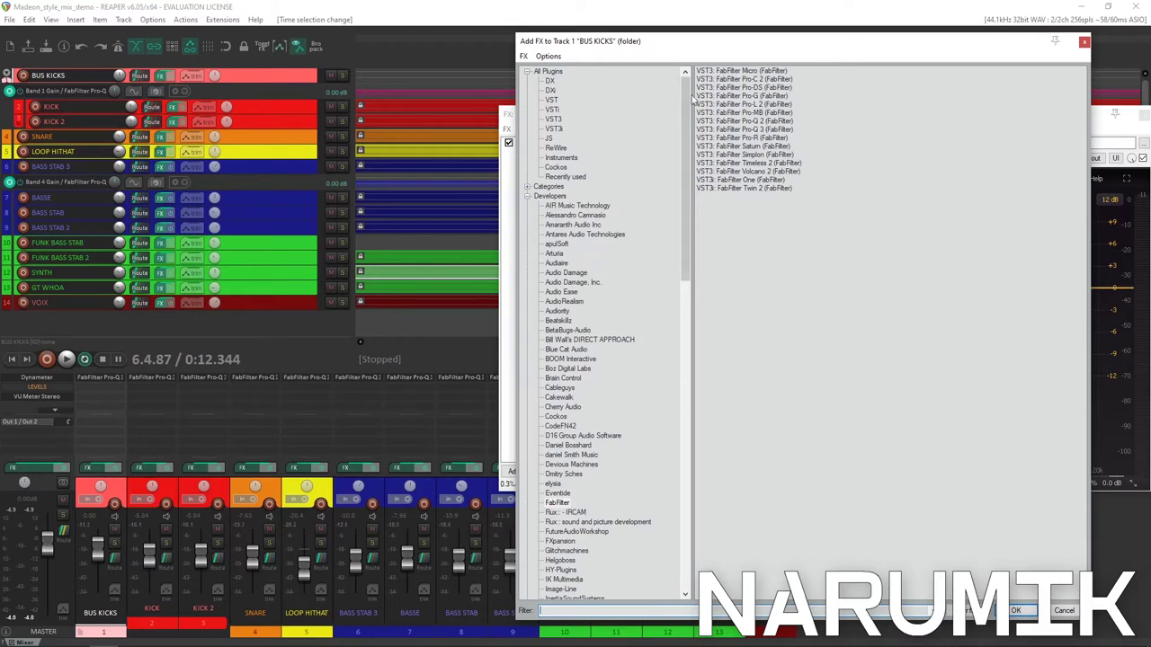
{"action": "double_click", "coordinate": [751, 79]}
{"action": "left_click_drag", "start_coordinate": [674, 117], "coordinate": [515, 117]}
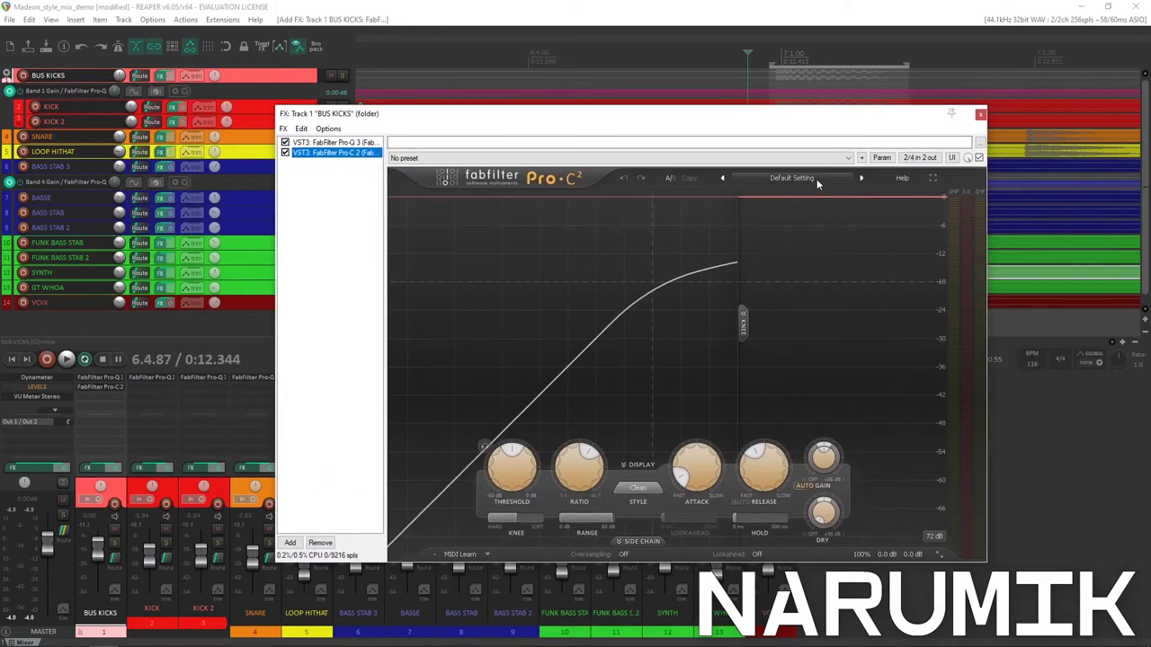
Load the Clean preset in Pro-C 2 and lower the attack to 0.005 ms.
{"action": "left_click", "coordinate": [794, 180]}
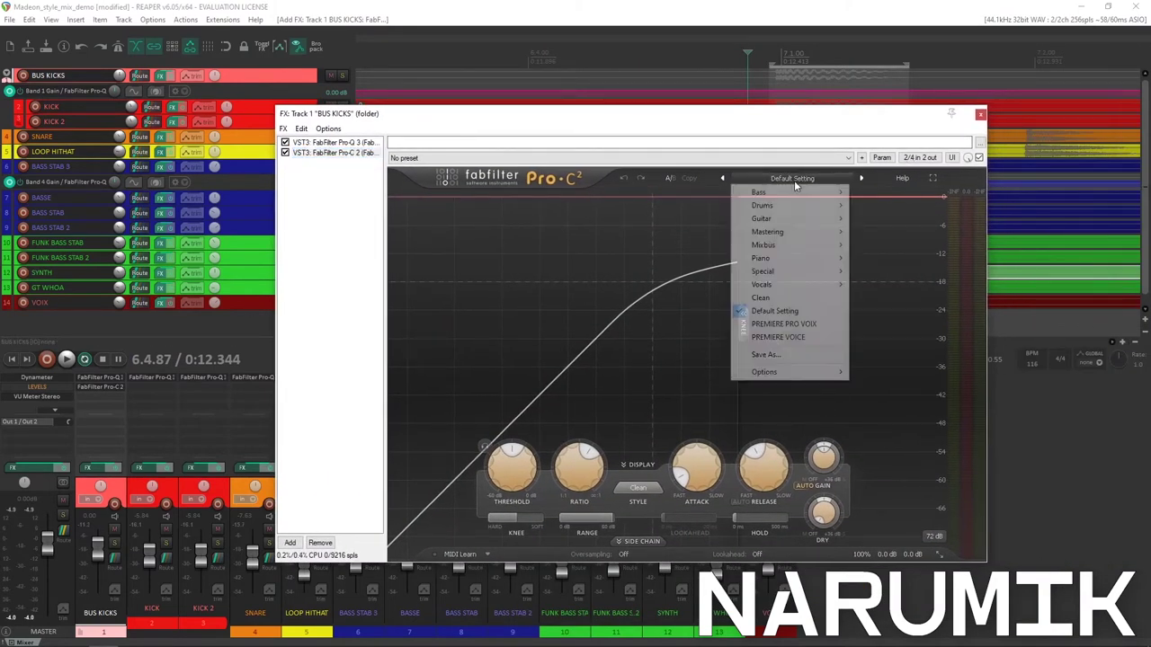
{"action": "left_click", "coordinate": [800, 298]}
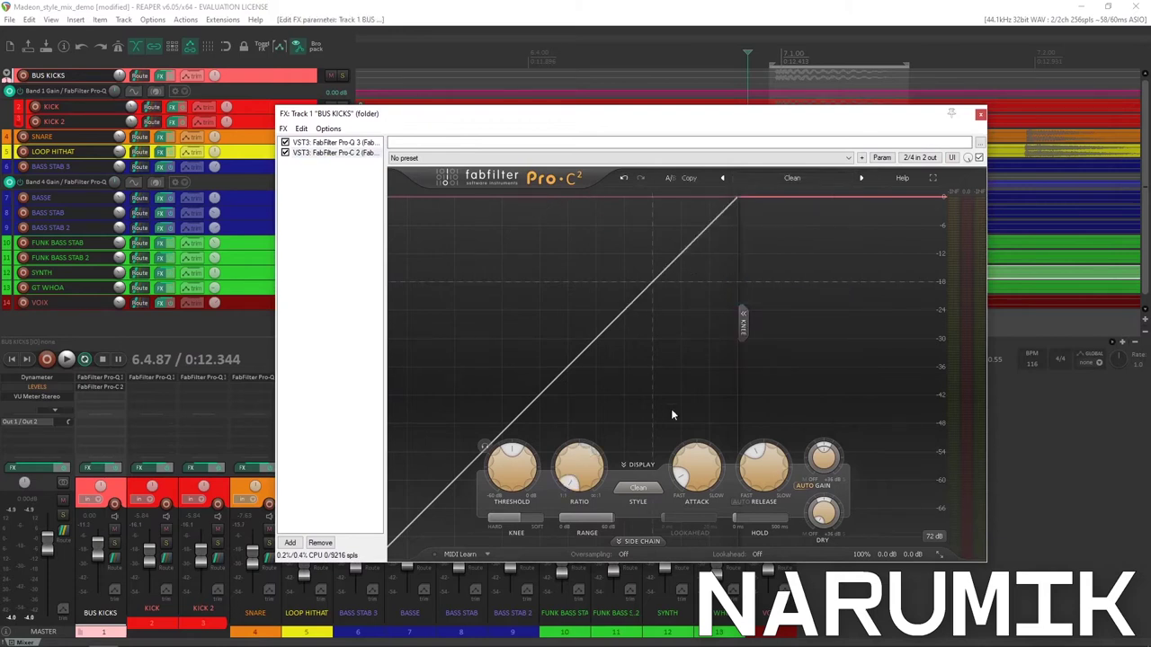
{"action": "mouse_move", "coordinate": [529, 462]}
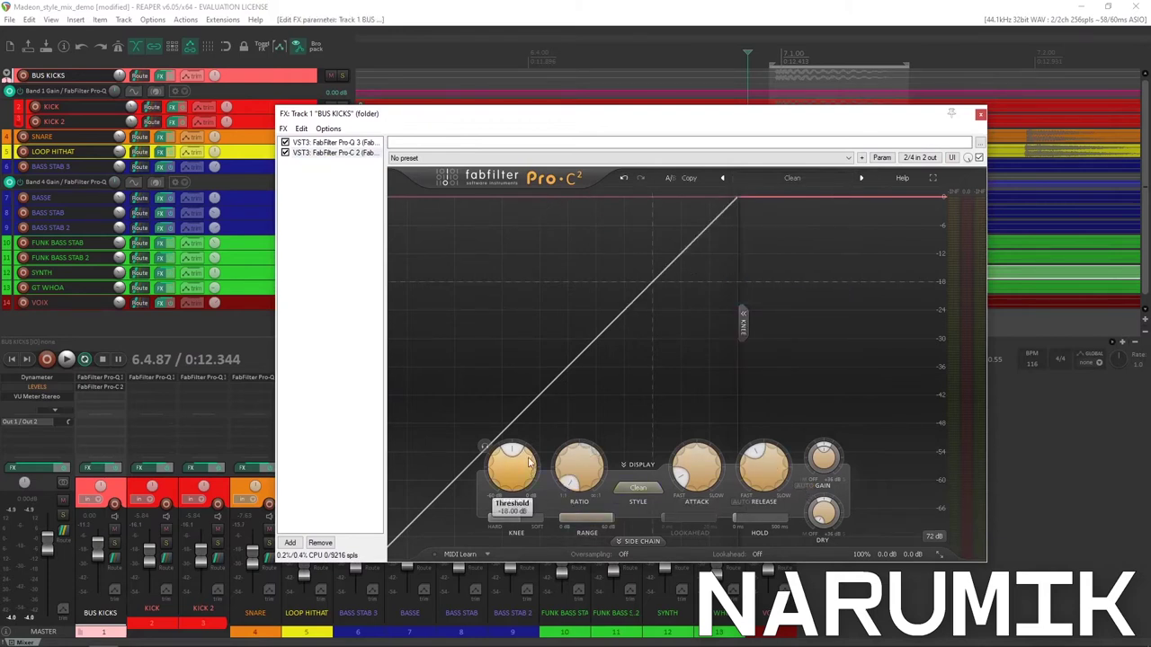
{"action": "left_click_drag", "start_coordinate": [690, 482], "coordinate": [703, 546]}
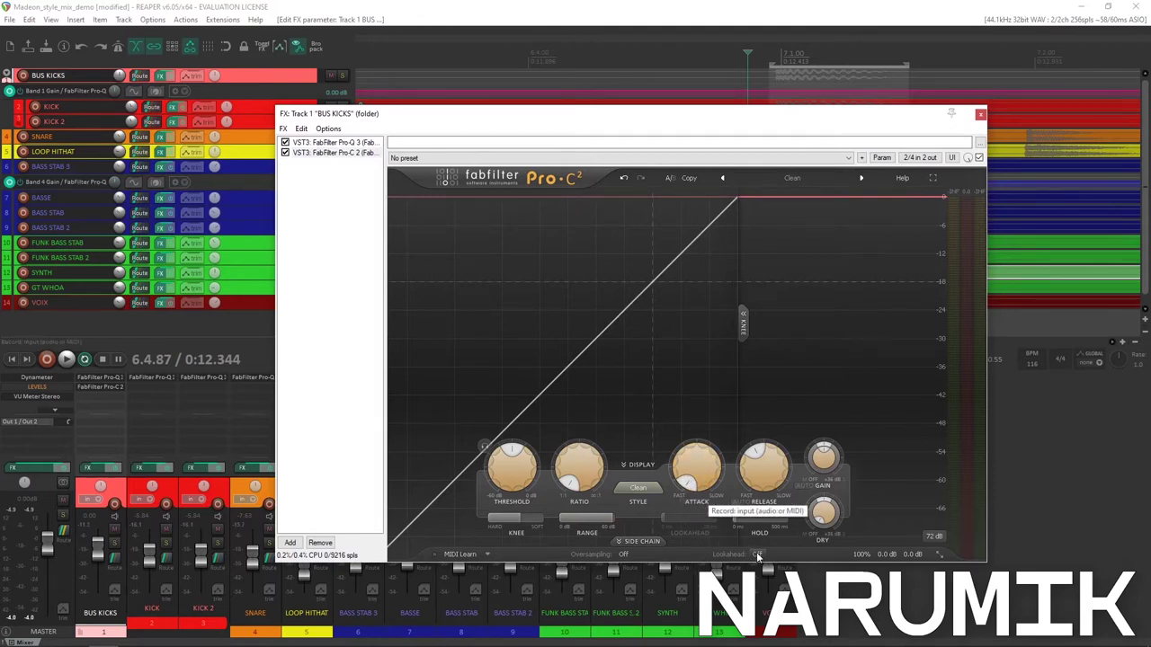
Set the oversampling of Pro-C 2 to 4x.
{"action": "left_click", "coordinate": [624, 555]}
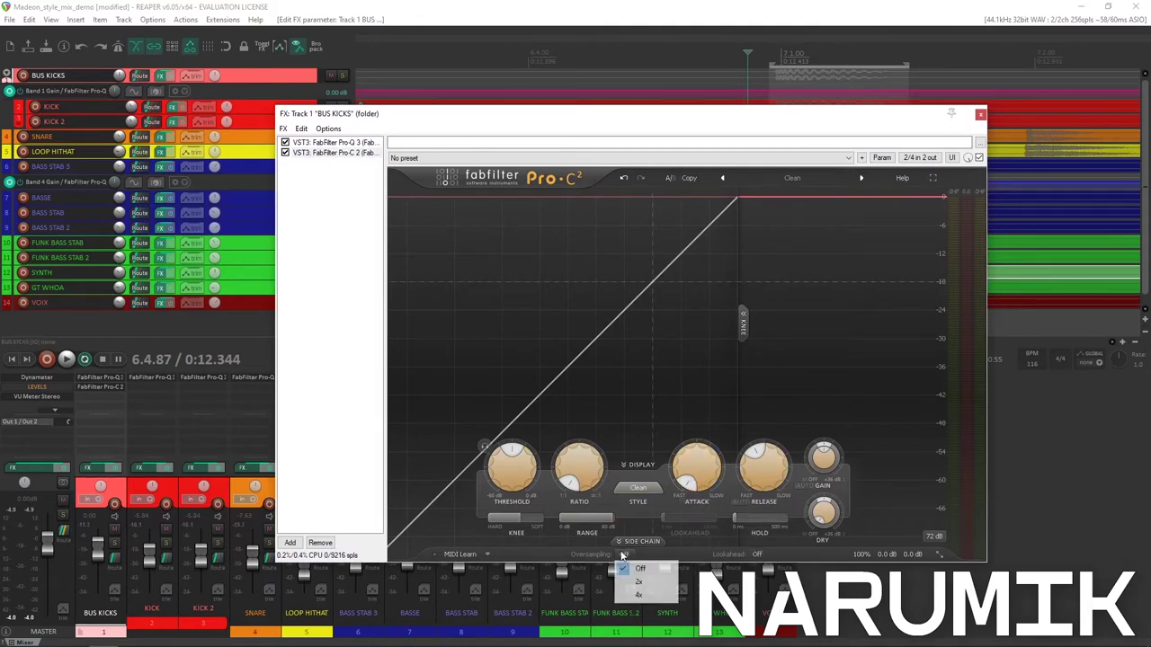
{"action": "left_click", "coordinate": [686, 472]}
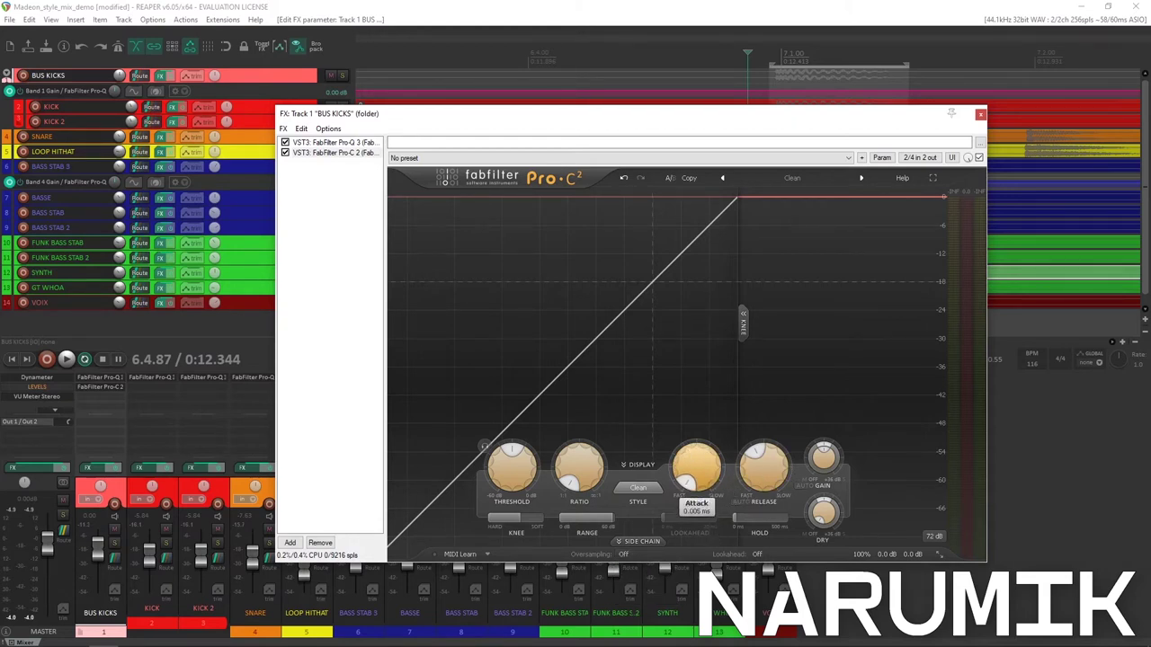
{"action": "left_click", "coordinate": [624, 556]}
{"action": "left_click", "coordinate": [639, 595]}
{"action": "left_click", "coordinate": [624, 556]}
{"action": "left_click", "coordinate": [566, 554]}
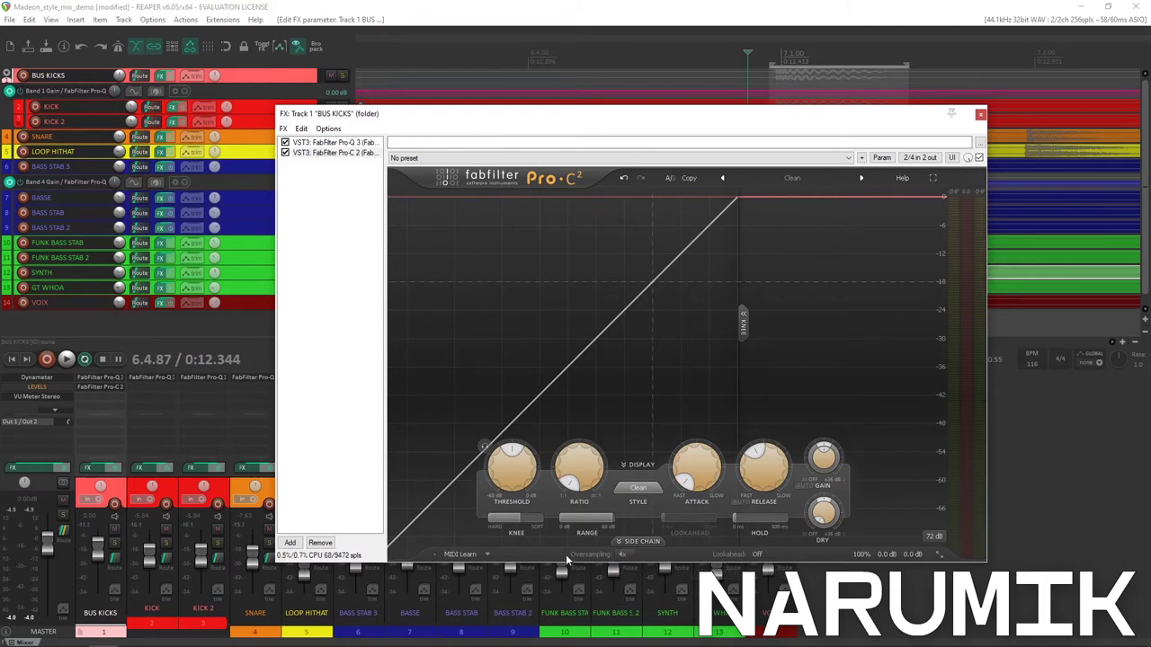
{"action": "mouse_move", "coordinate": [706, 485]}
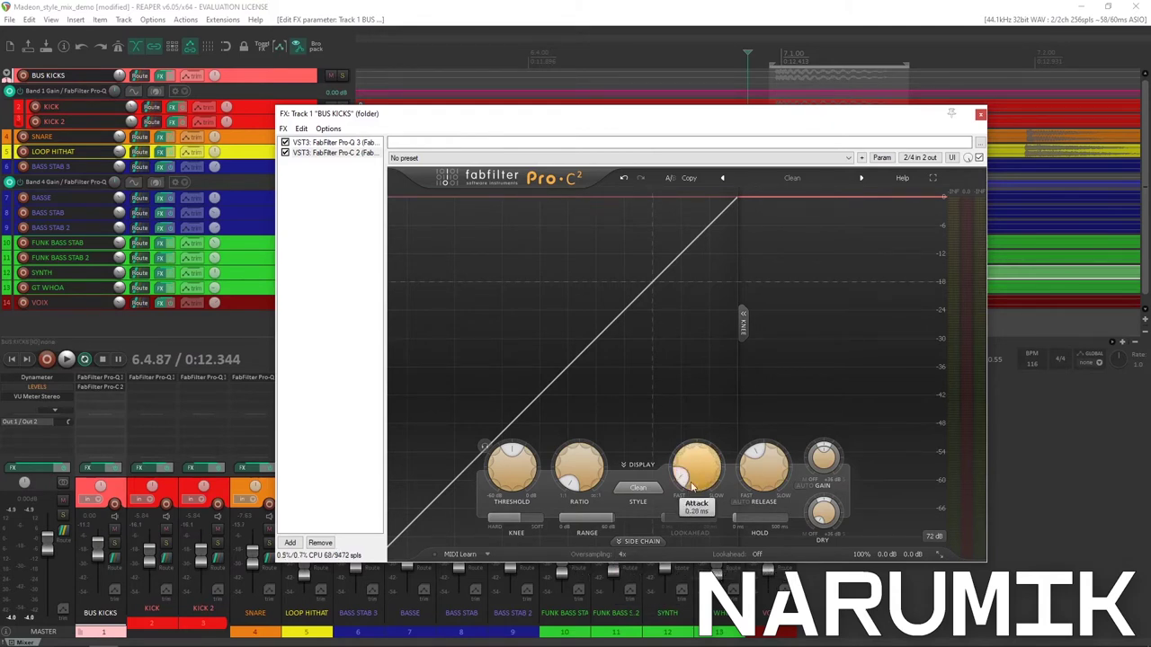
{"action": "left_click", "coordinate": [620, 556]}
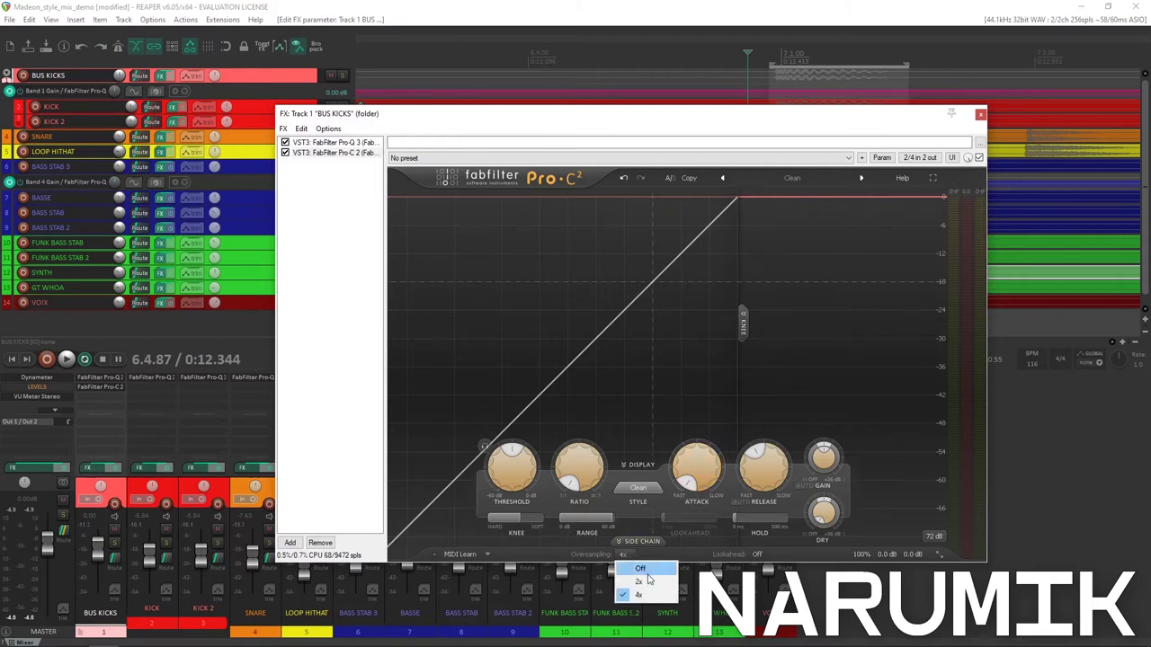
{"action": "left_click", "coordinate": [690, 561]}
{"action": "left_click", "coordinate": [428, 5]}
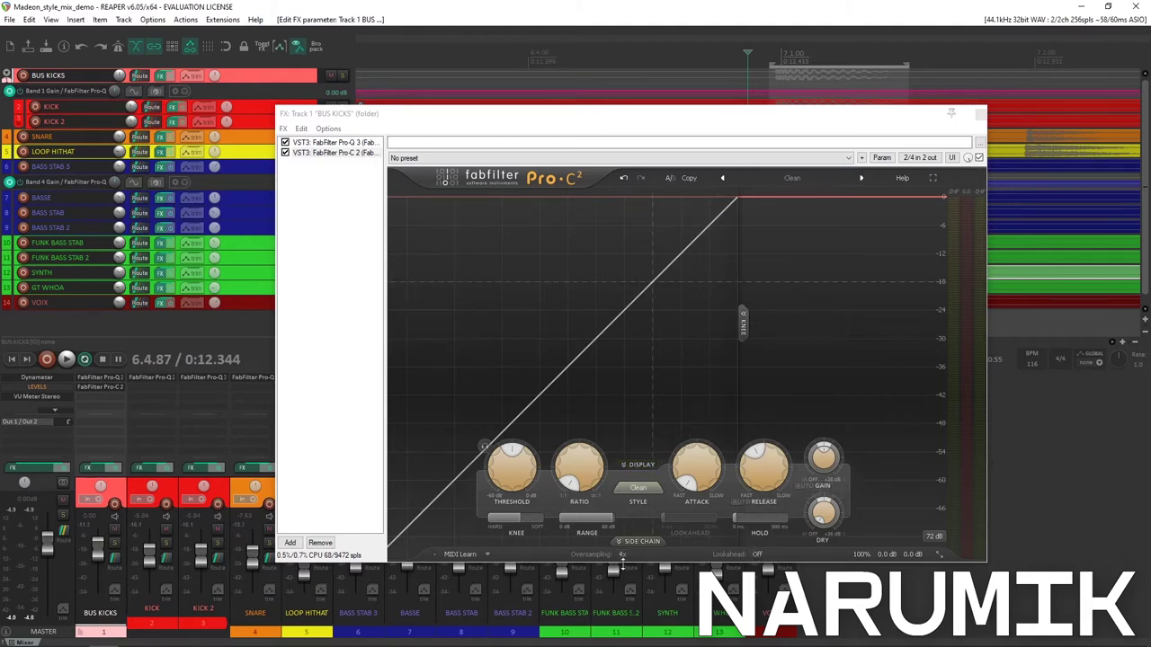
{"action": "left_click_drag", "start_coordinate": [712, 114], "coordinate": [669, 167]}
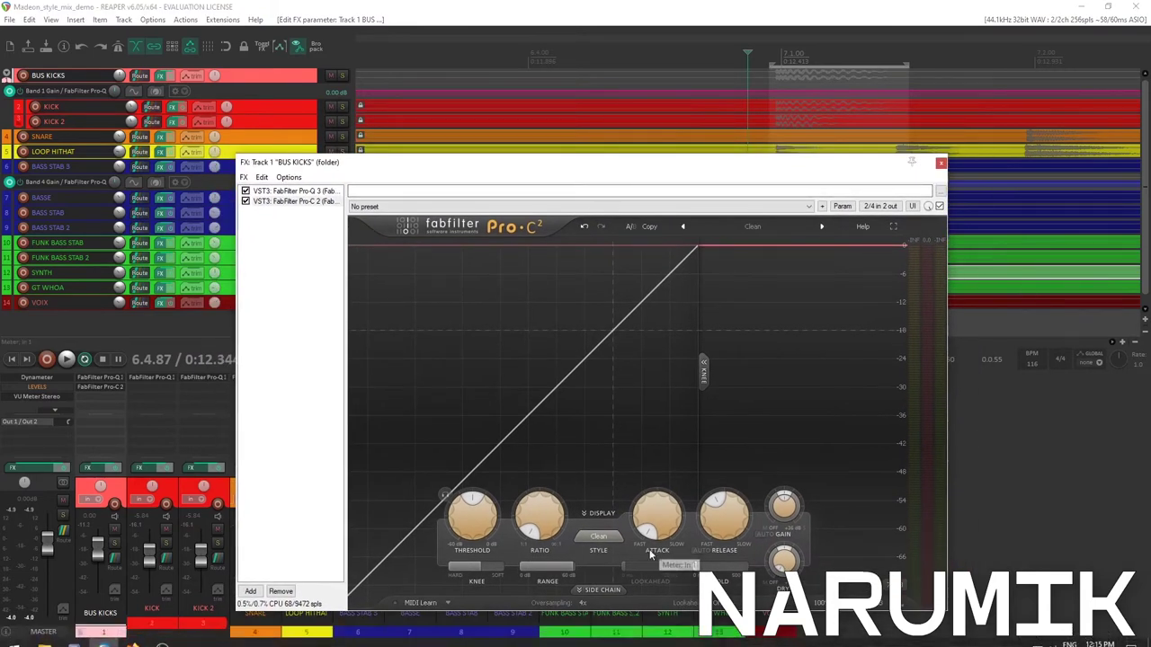
{"action": "left_click_drag", "start_coordinate": [570, 162], "coordinate": [628, 117]}
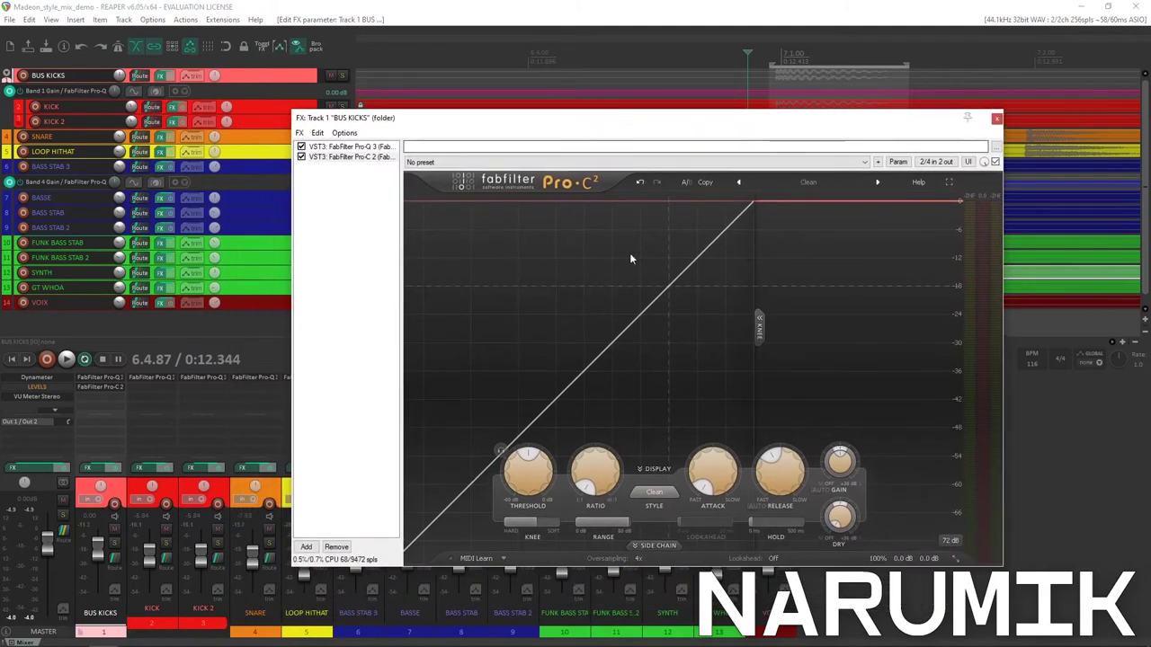
{"action": "left_click", "coordinate": [664, 500]}
{"action": "left_click", "coordinate": [803, 184]}
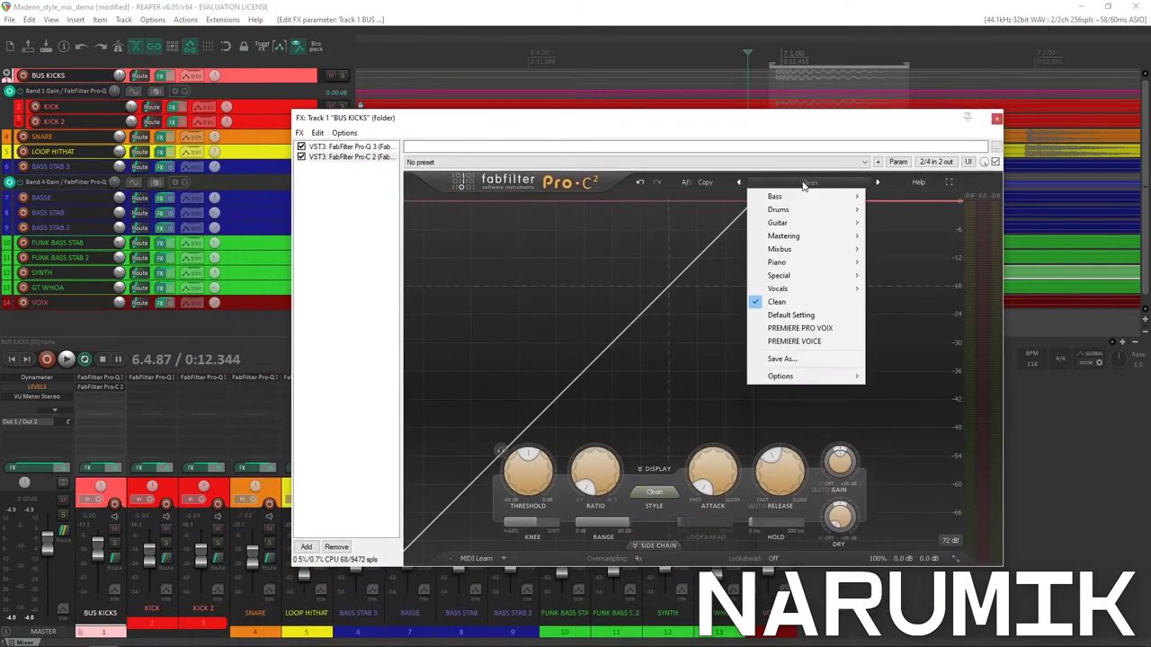
{"action": "left_click", "coordinate": [770, 128]}
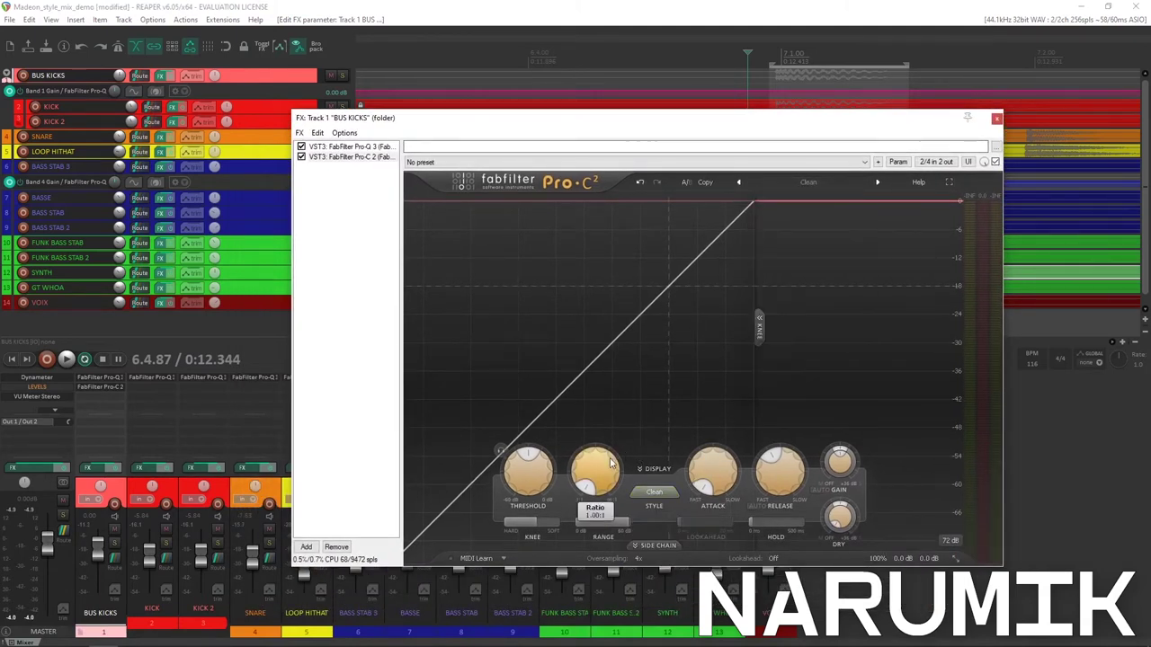
Switch the compressor to the Punch style with a higher ratio and a harder knee.
{"action": "left_click_drag", "start_coordinate": [609, 457], "coordinate": [609, 448]}
{"action": "left_click", "coordinate": [664, 490]}
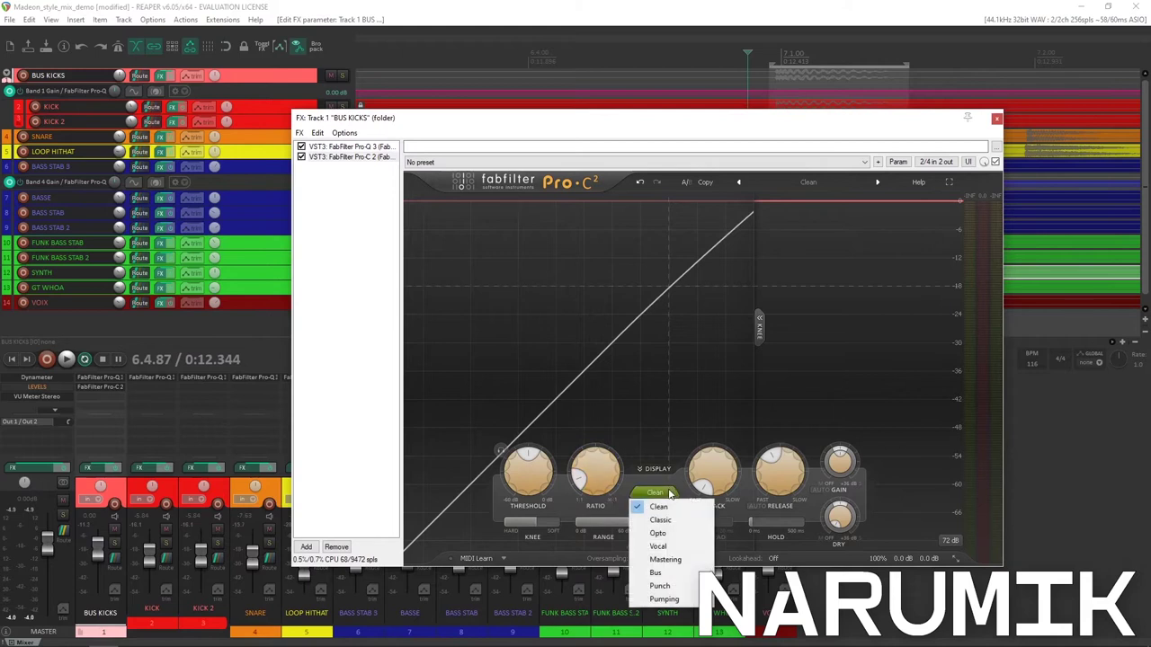
{"action": "left_click", "coordinate": [659, 585]}
{"action": "left_click_drag", "start_coordinate": [595, 466], "coordinate": [627, 397]}
{"action": "left_click_drag", "start_coordinate": [530, 525], "coordinate": [452, 541]}
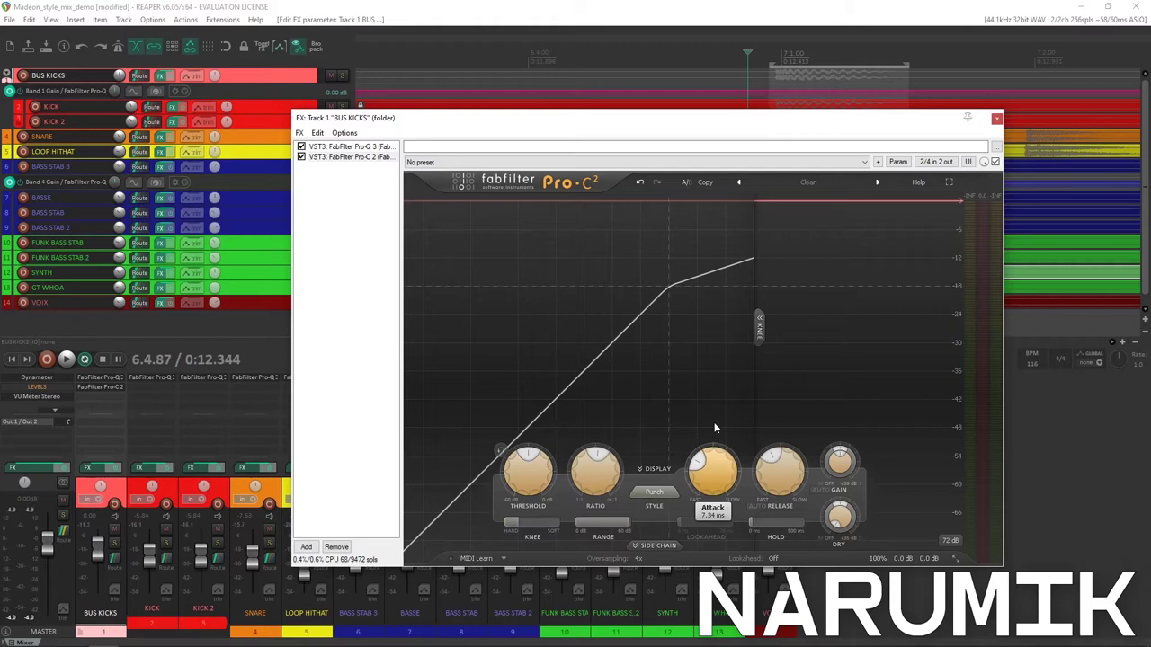
Raise the compressor's attack to 21.74 ms and shorten its release, playing the kick loop to check the compression.
{"action": "key", "text": "space"}
{"action": "left_click_drag", "start_coordinate": [710, 472], "coordinate": [729, 440]}
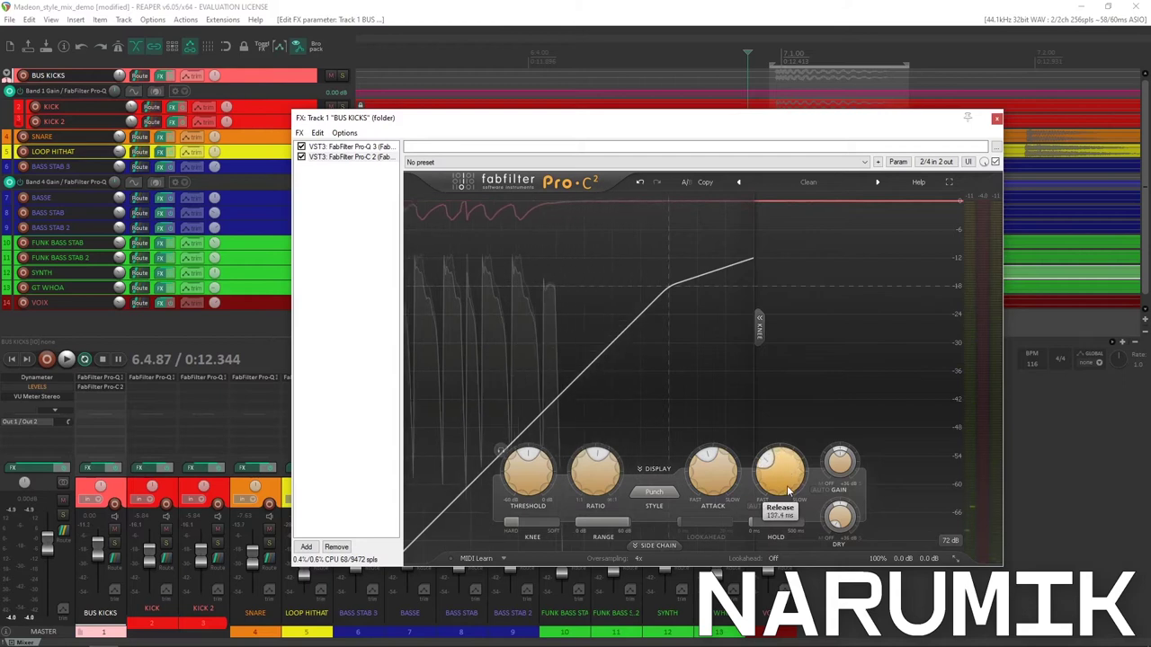
{"action": "left_click_drag", "start_coordinate": [785, 470], "coordinate": [791, 490]}
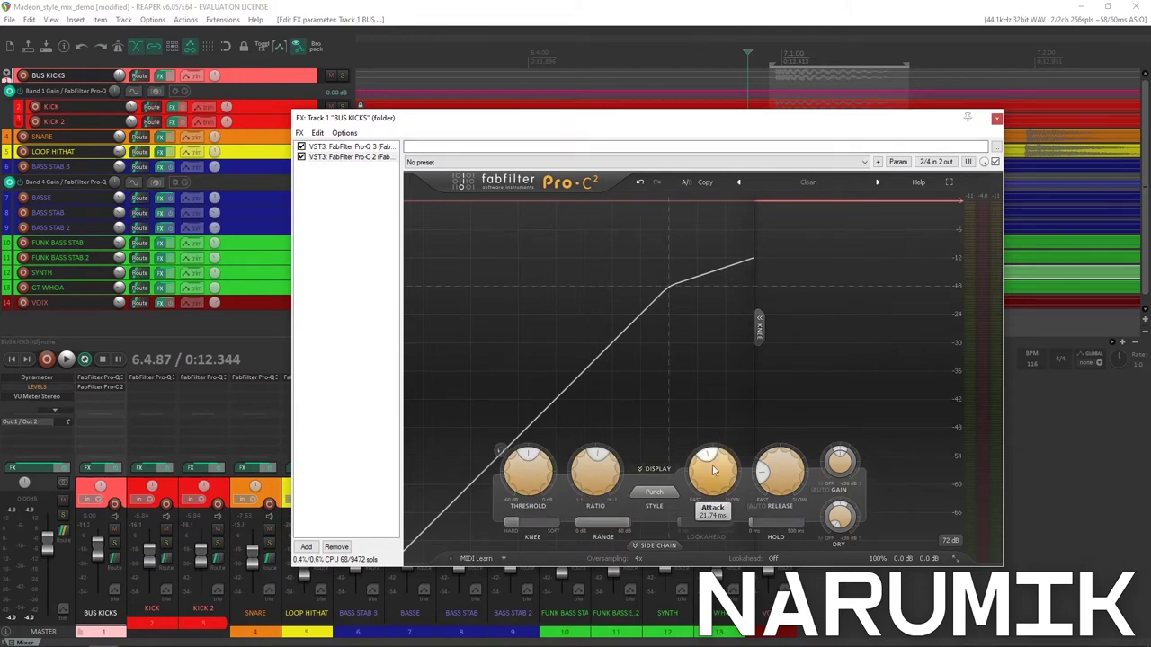
{"action": "mouse_move", "coordinate": [778, 475]}
{"action": "left_click_drag", "start_coordinate": [791, 475], "coordinate": [797, 484]}
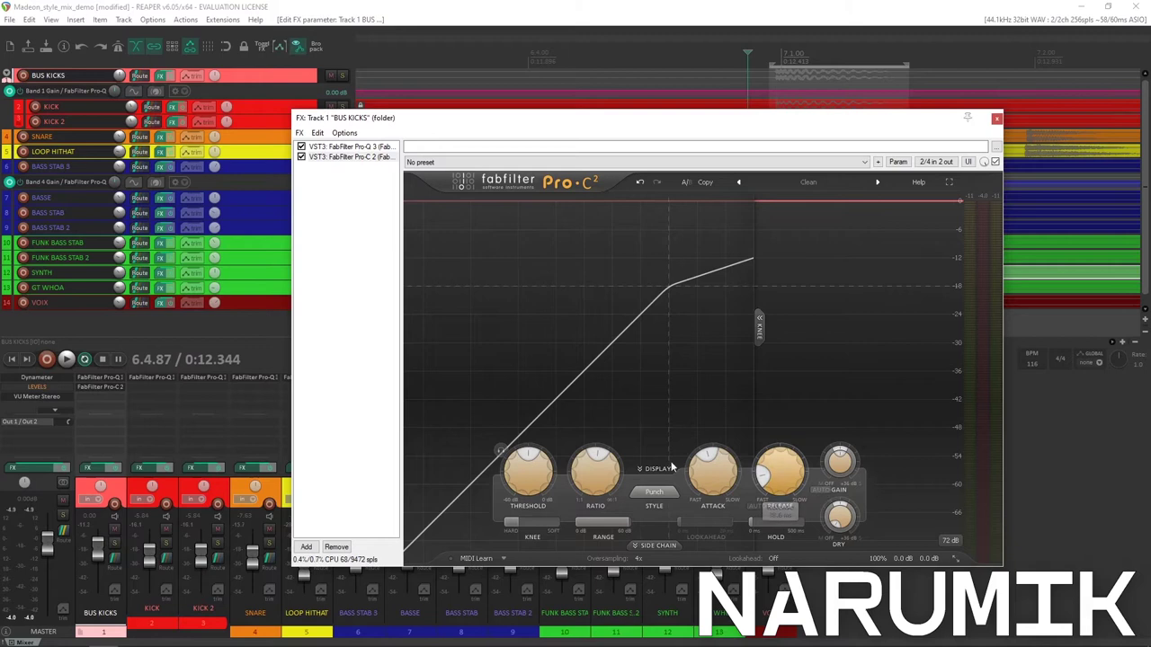
Play the kick loop and raise the compressor's threshold slightly for lighter gain reduction.
{"action": "key", "text": "space"}
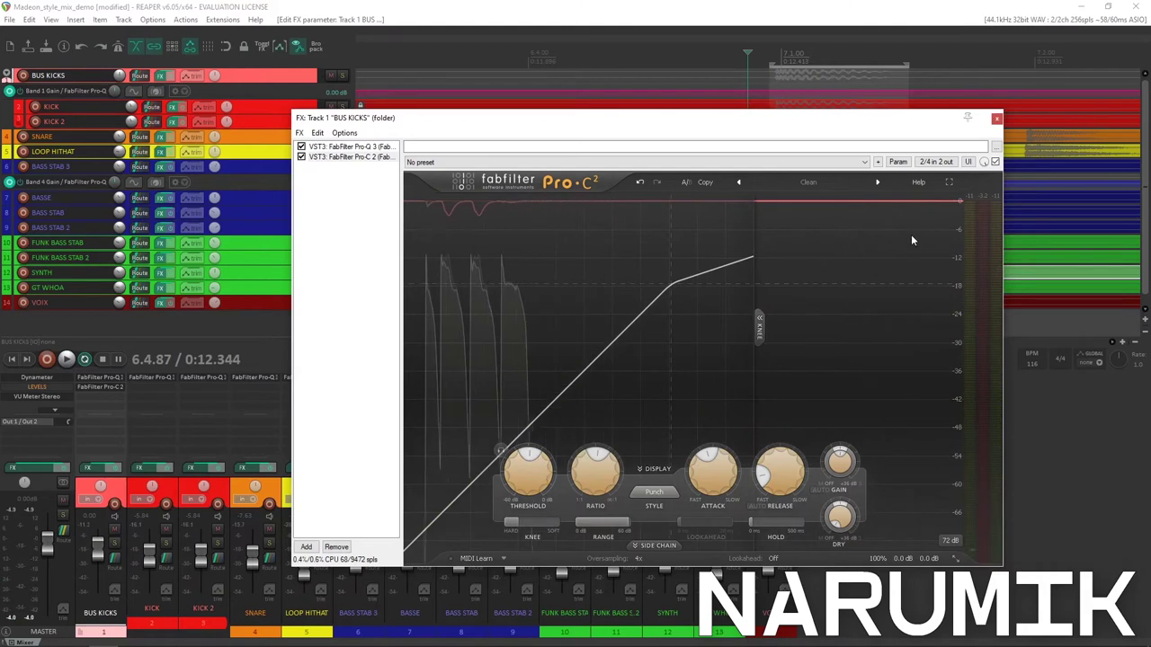
{"action": "key", "text": "space"}
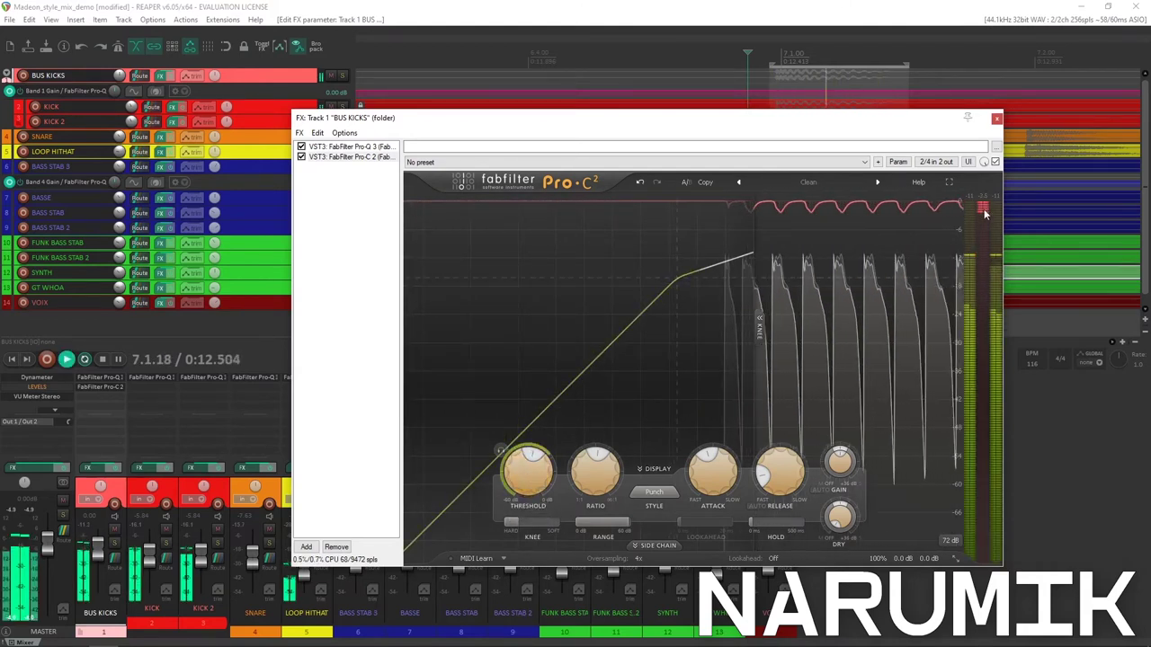
{"action": "key", "text": "space"}
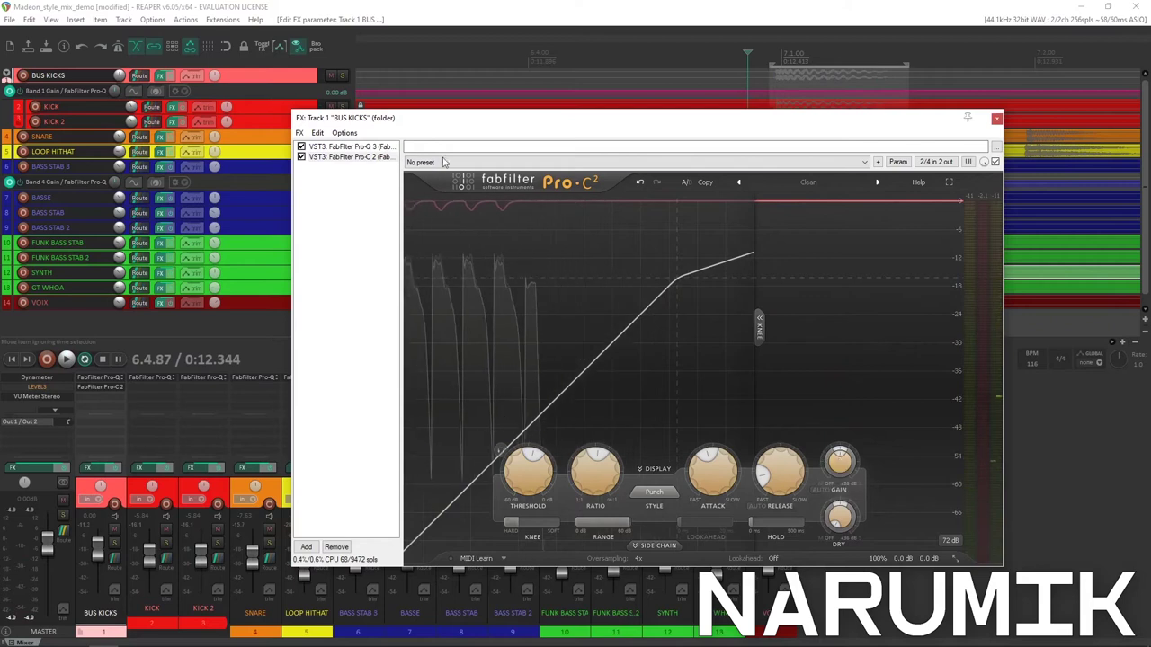
Audition the compressed kick loop with BUS KICKS soloed, release the solo, and move the effects window aside.
{"action": "left_click_drag", "start_coordinate": [413, 118], "coordinate": [457, 108]}
{"action": "left_click", "coordinate": [342, 76]}
{"action": "key", "text": "space"}
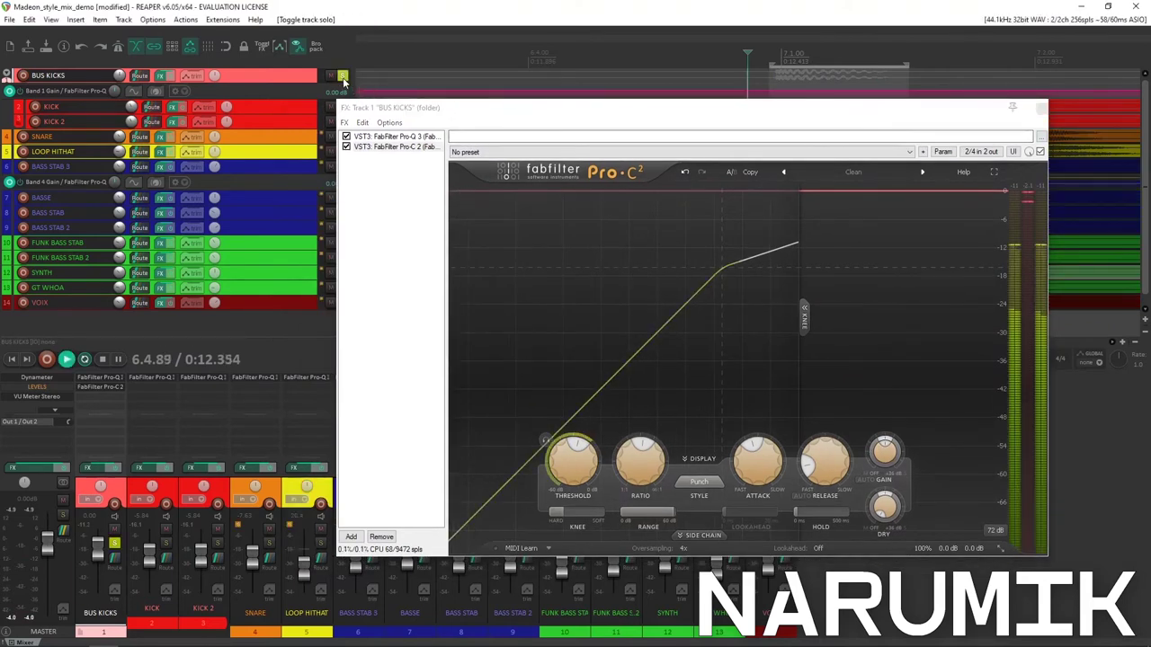
{"action": "key", "text": "space"}
{"action": "left_click", "coordinate": [343, 77]}
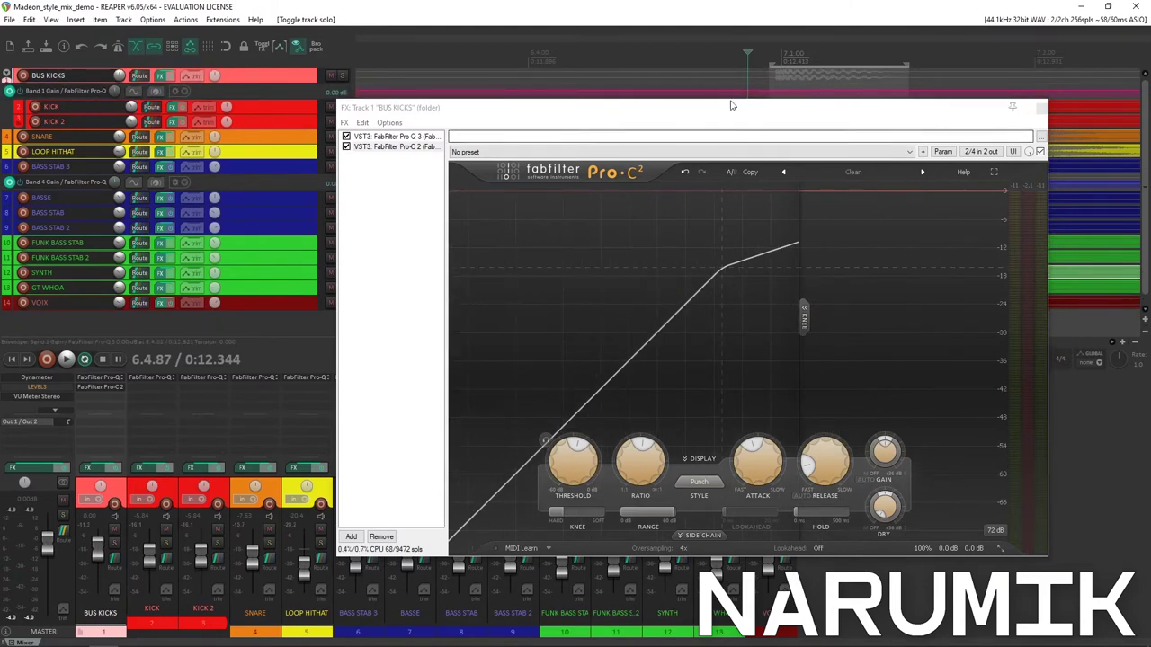
{"action": "left_click_drag", "start_coordinate": [725, 111], "coordinate": [759, 116]}
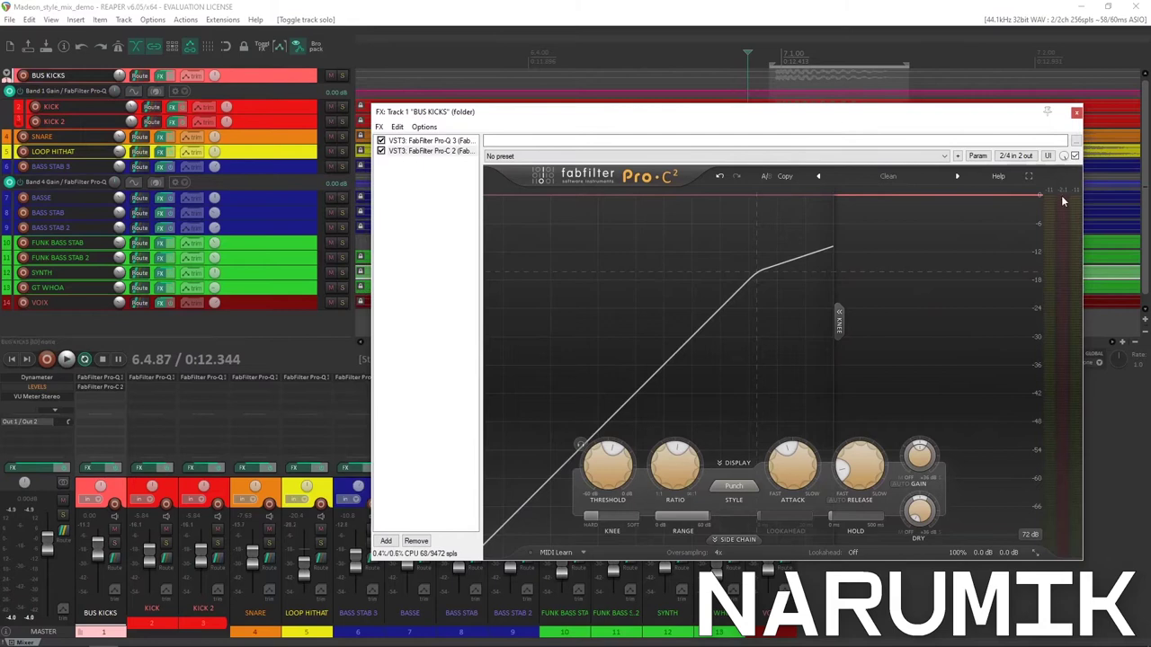
Find the Waves Dorrough Stereo meter by filtering the plug-ins for "dor" and add it to the BUS KICKS effects chain.
{"action": "left_click", "coordinate": [89, 528]}
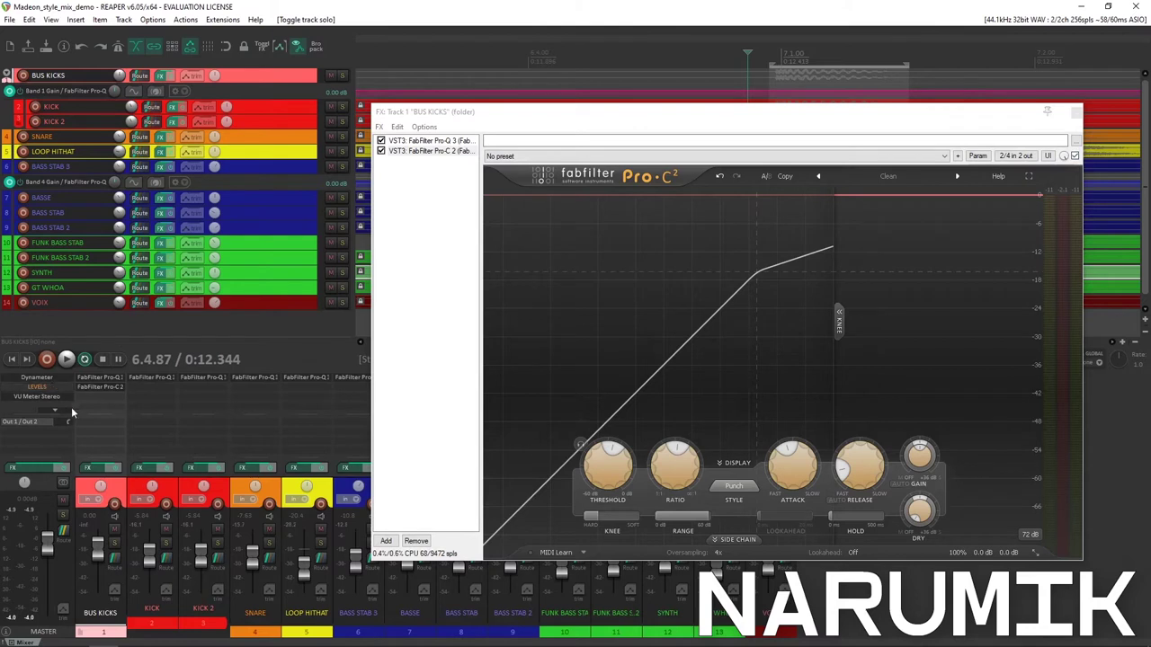
{"action": "left_click", "coordinate": [99, 402]}
{"action": "left_click_drag", "start_coordinate": [688, 241], "coordinate": [665, 589]}
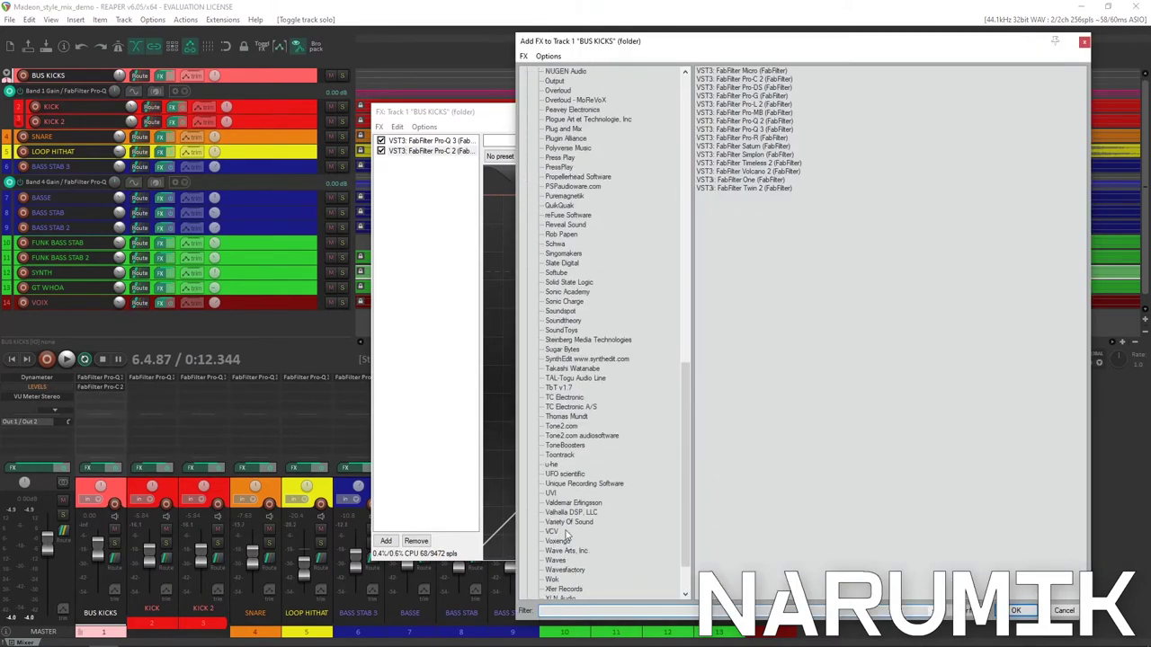
{"action": "left_click", "coordinate": [564, 505]}
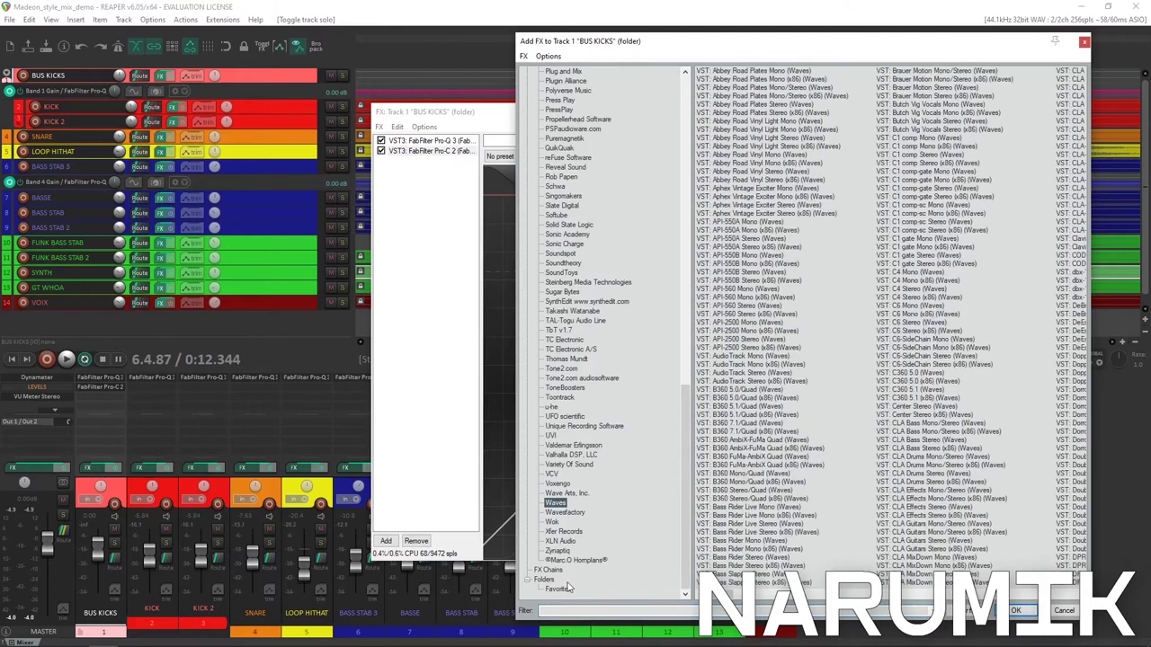
{"action": "type", "text": "doro"}
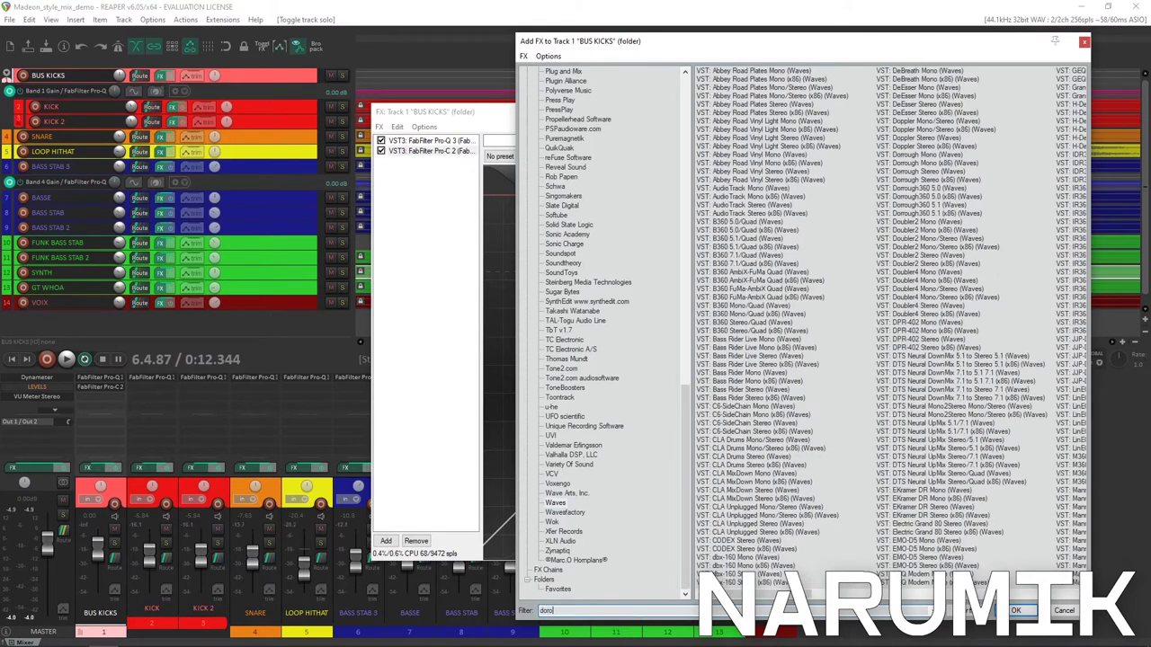
{"action": "key", "text": "BackSpace"}
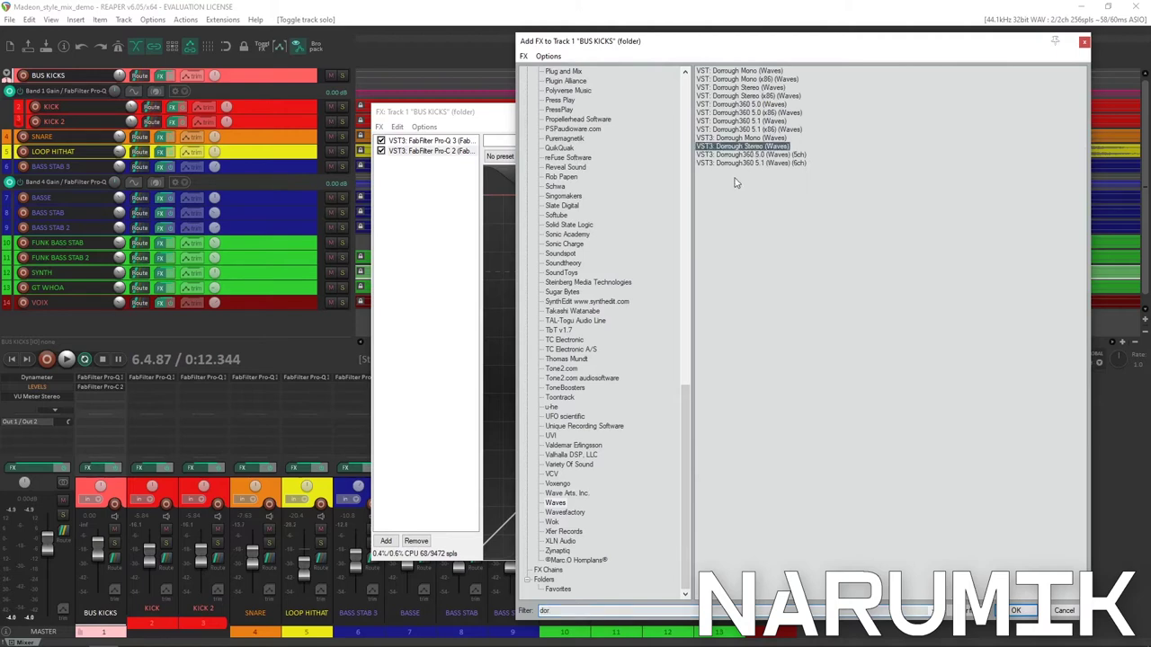
{"action": "double_click", "coordinate": [746, 146]}
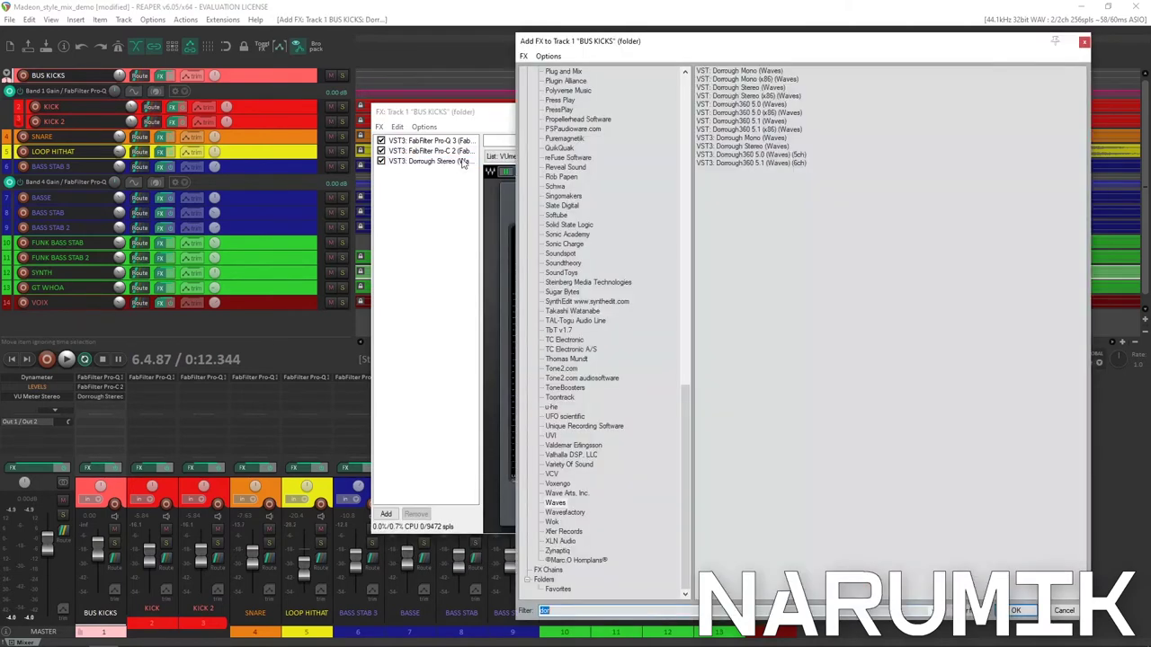
Float the Dorrough Stereo meter in its own window and place it beside the effects chain window.
{"action": "double_click", "coordinate": [454, 162]}
{"action": "left_click_drag", "start_coordinate": [484, 119], "coordinate": [210, 81]}
{"action": "left_click", "coordinate": [185, 116]}
{"action": "left_click_drag", "start_coordinate": [335, 79], "coordinate": [281, 70]}
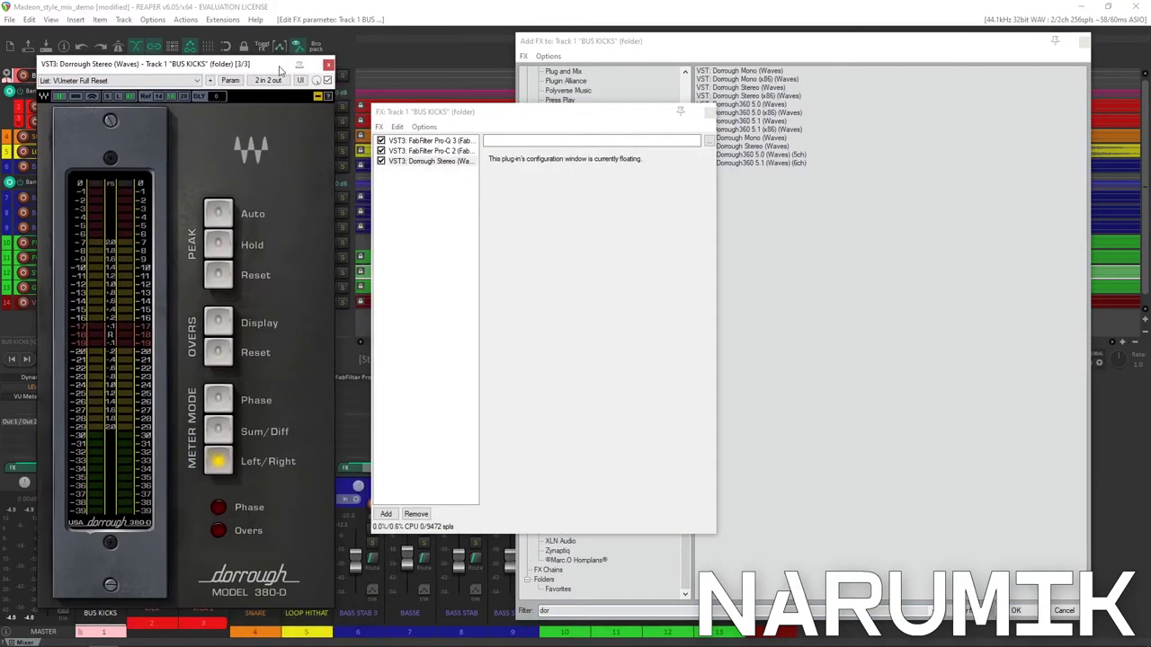
Show the Pro-C 2 compressor again, close the plug-in browser and arrange the compressor and meter windows side by side.
{"action": "left_click", "coordinate": [438, 153]}
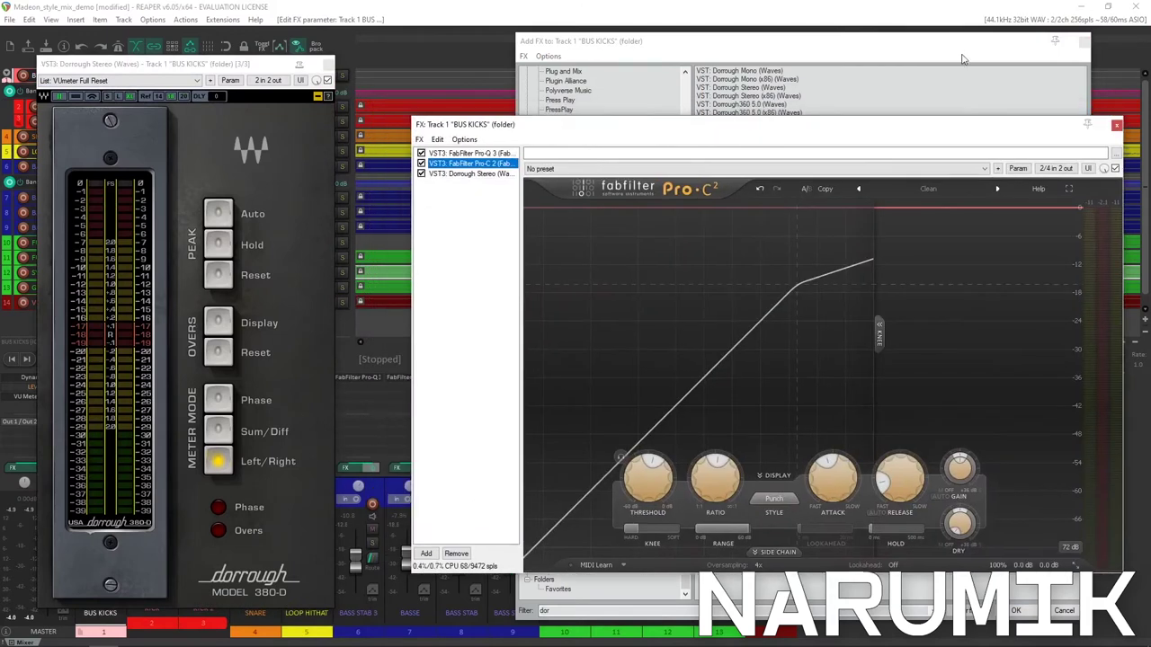
{"action": "left_click", "coordinate": [1086, 41]}
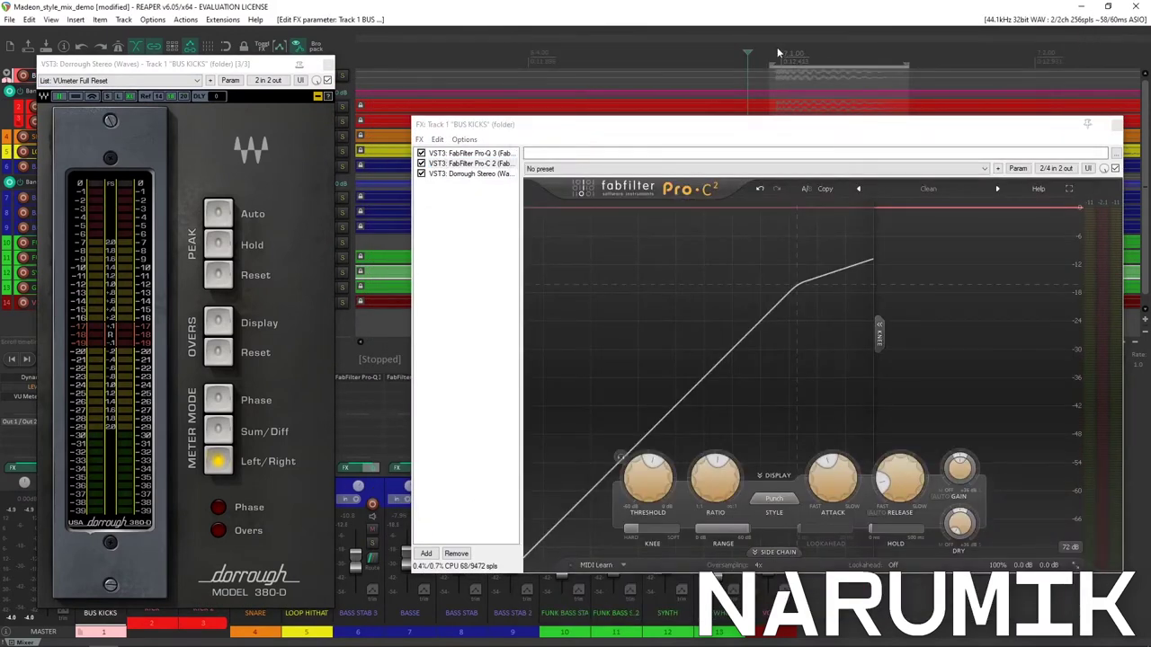
{"action": "mouse_move", "coordinate": [780, 126]}
{"action": "left_mouse_down"}
{"action": "mouse_move", "coordinate": [746, 129]}
{"action": "mouse_move", "coordinate": [759, 130]}
{"action": "left_mouse_up"}
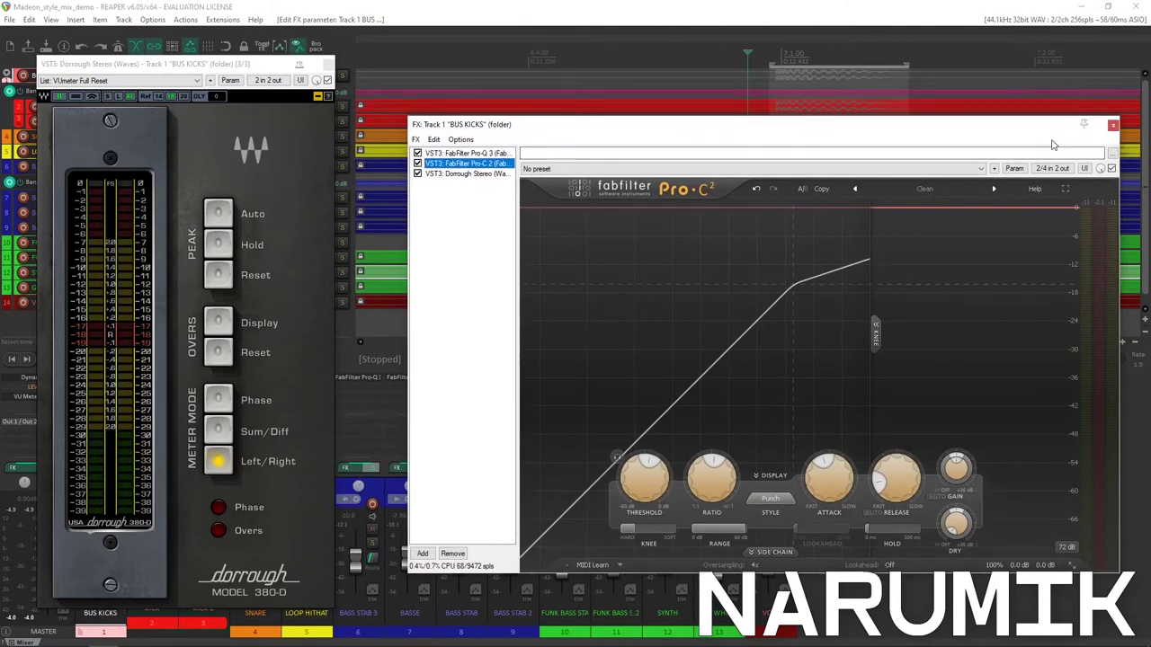
{"action": "mouse_move", "coordinate": [747, 131]}
{"action": "left_mouse_down"}
{"action": "mouse_move", "coordinate": [738, 159]}
{"action": "mouse_move", "coordinate": [761, 130]}
{"action": "left_mouse_up"}
{"action": "left_click_drag", "start_coordinate": [242, 66], "coordinate": [269, 63]}
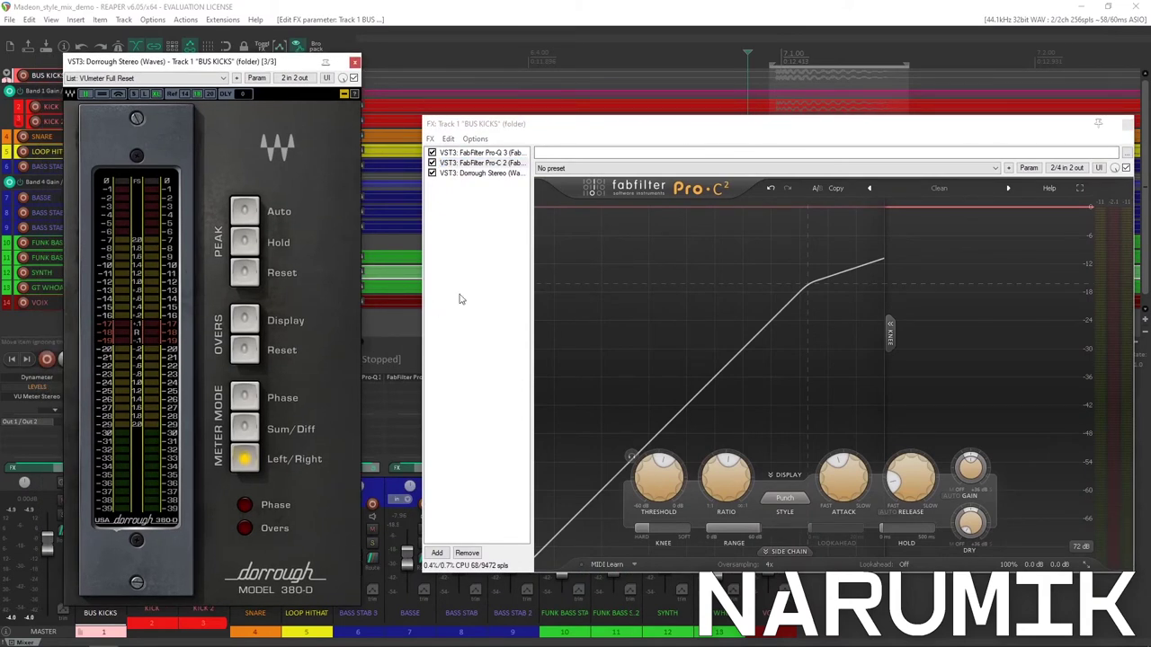
{"action": "left_click", "coordinate": [779, 158]}
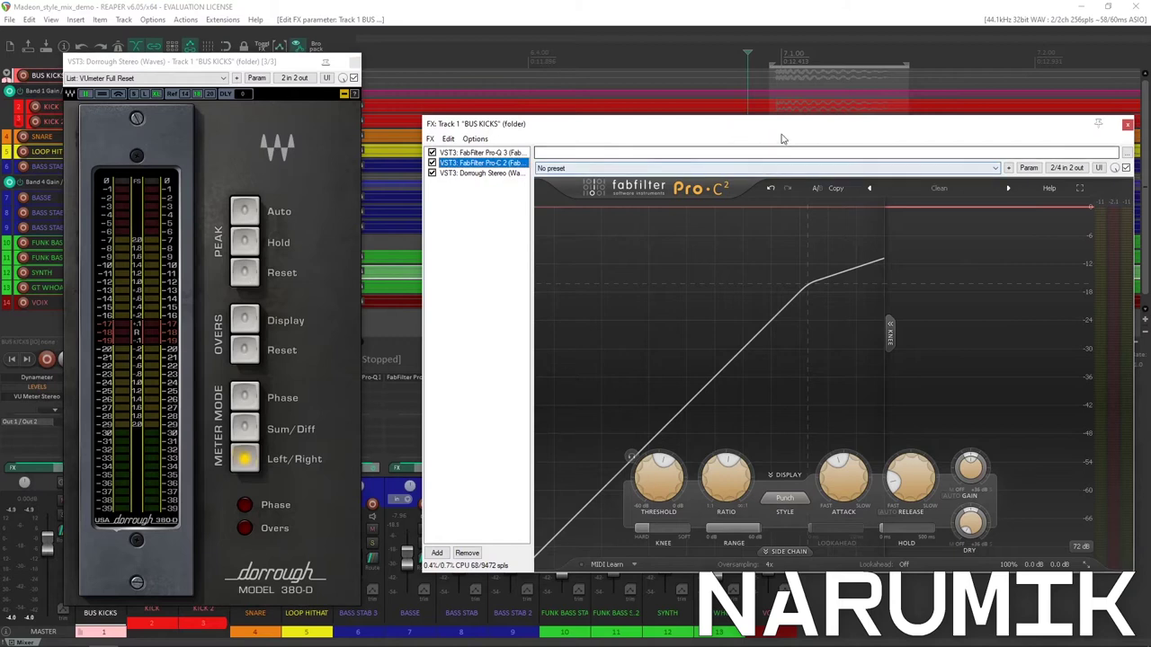
{"action": "left_click_drag", "start_coordinate": [786, 127], "coordinate": [748, 144]}
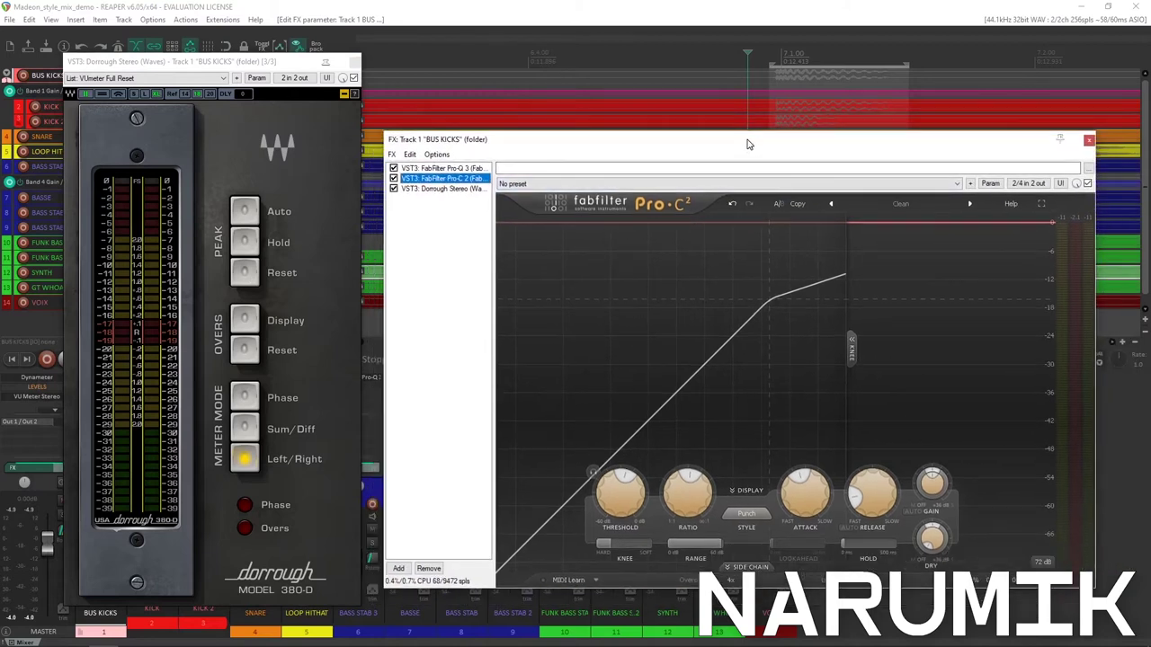
{"action": "left_click", "coordinate": [729, 5]}
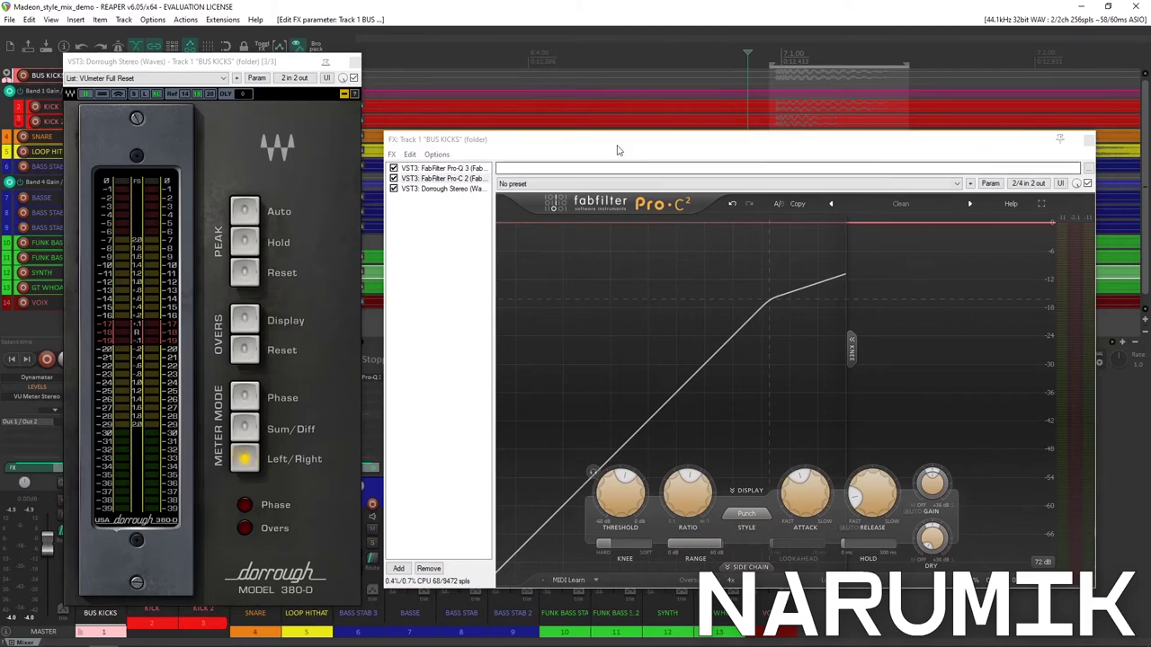
Play the kick loop with Pro-C 2 bypassed to read the uncompressed level on the Dorrough meter, and re-enable the compressor.
{"action": "key", "text": "space"}
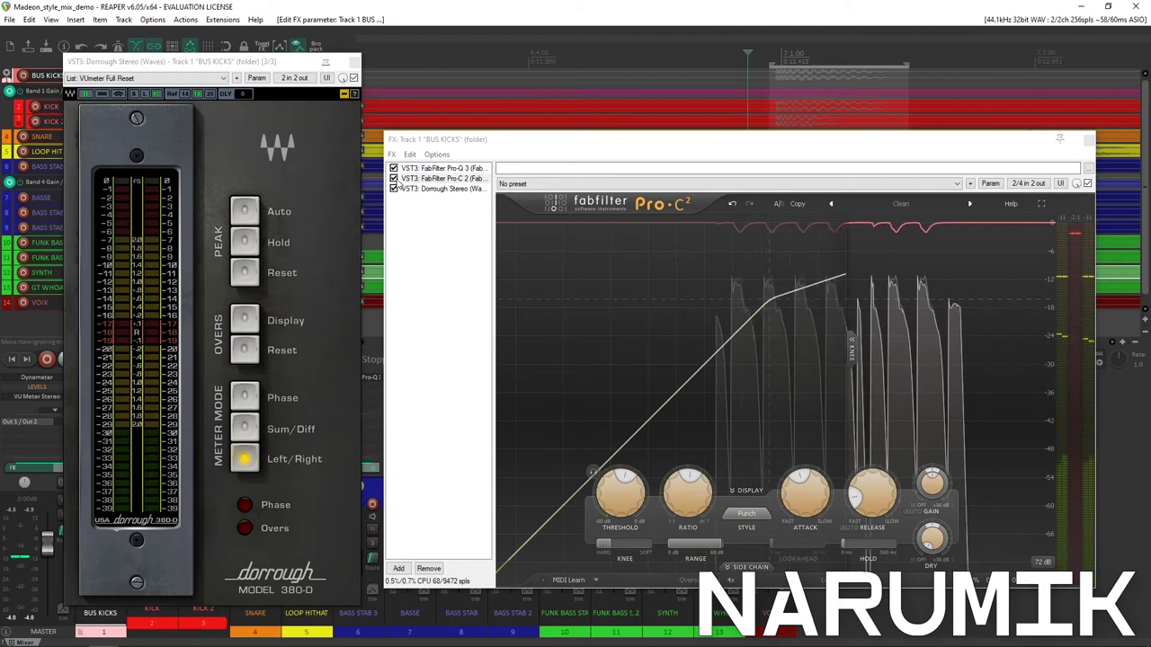
{"action": "left_click", "coordinate": [393, 178]}
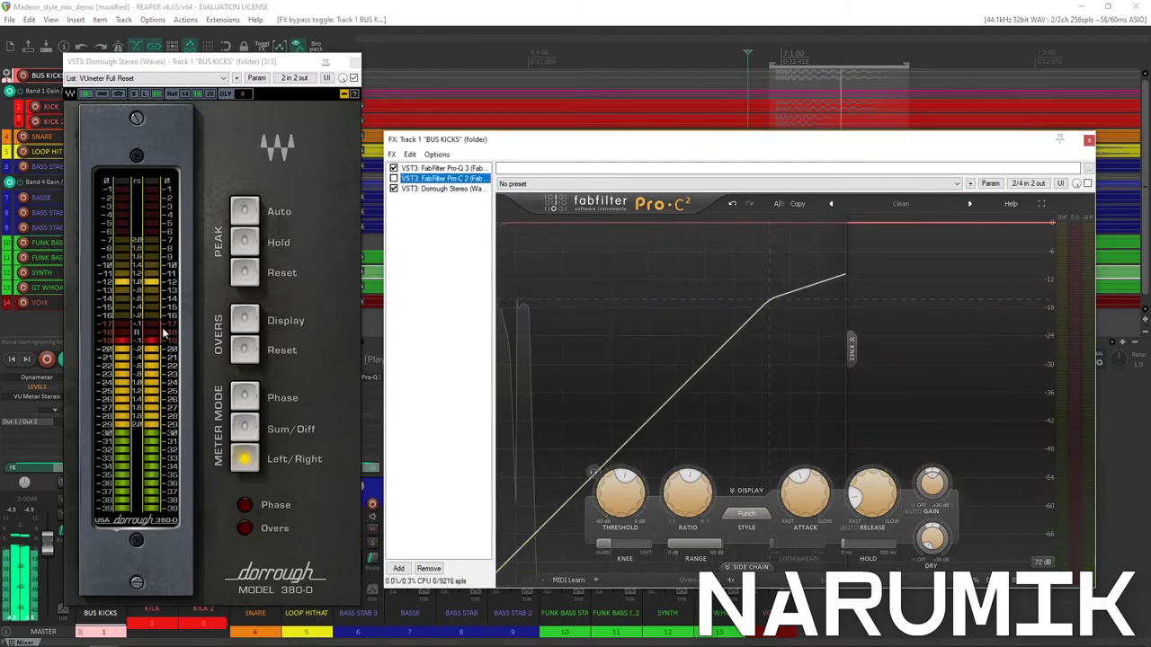
{"action": "key", "text": "space"}
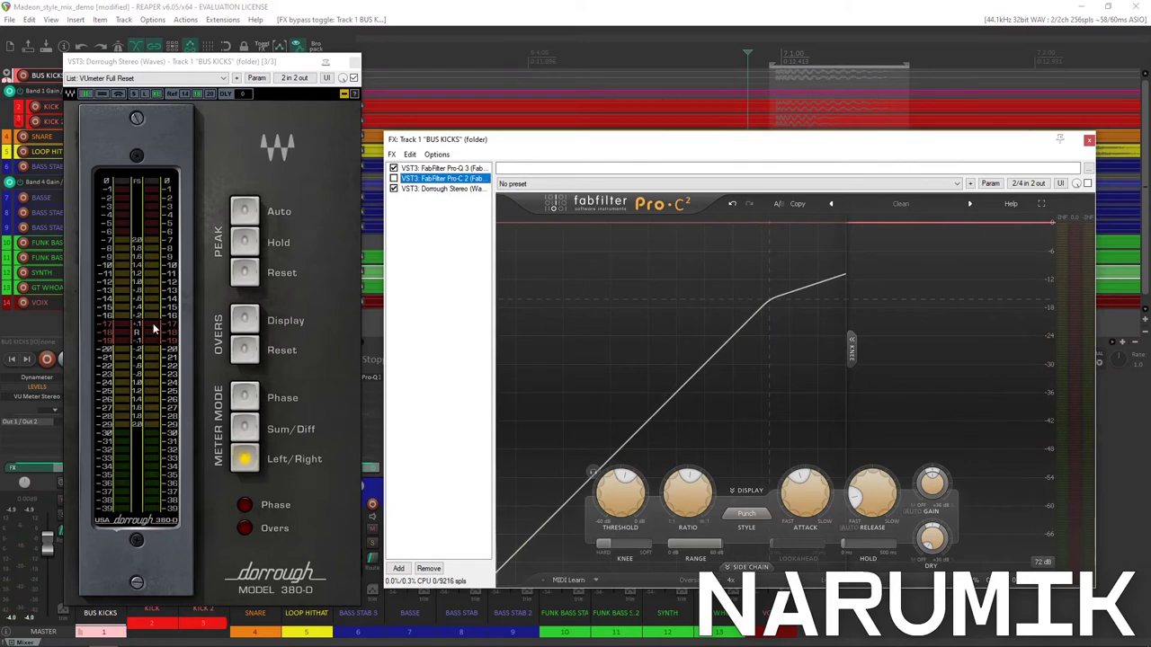
{"action": "left_click", "coordinate": [155, 332]}
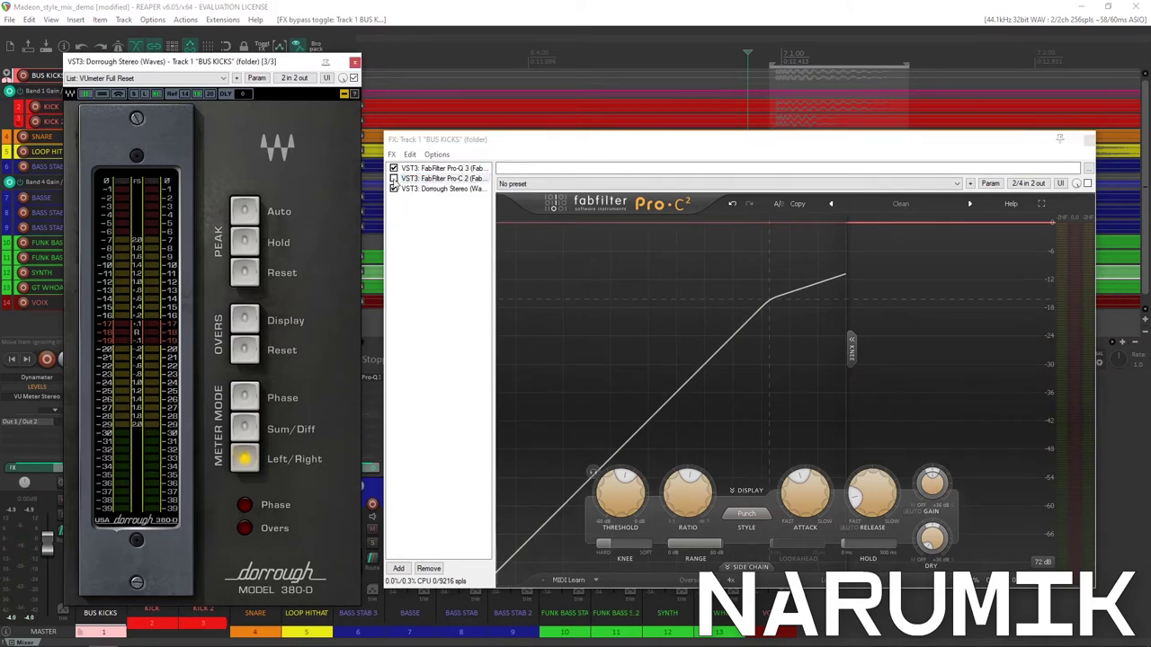
{"action": "left_click", "coordinate": [393, 179]}
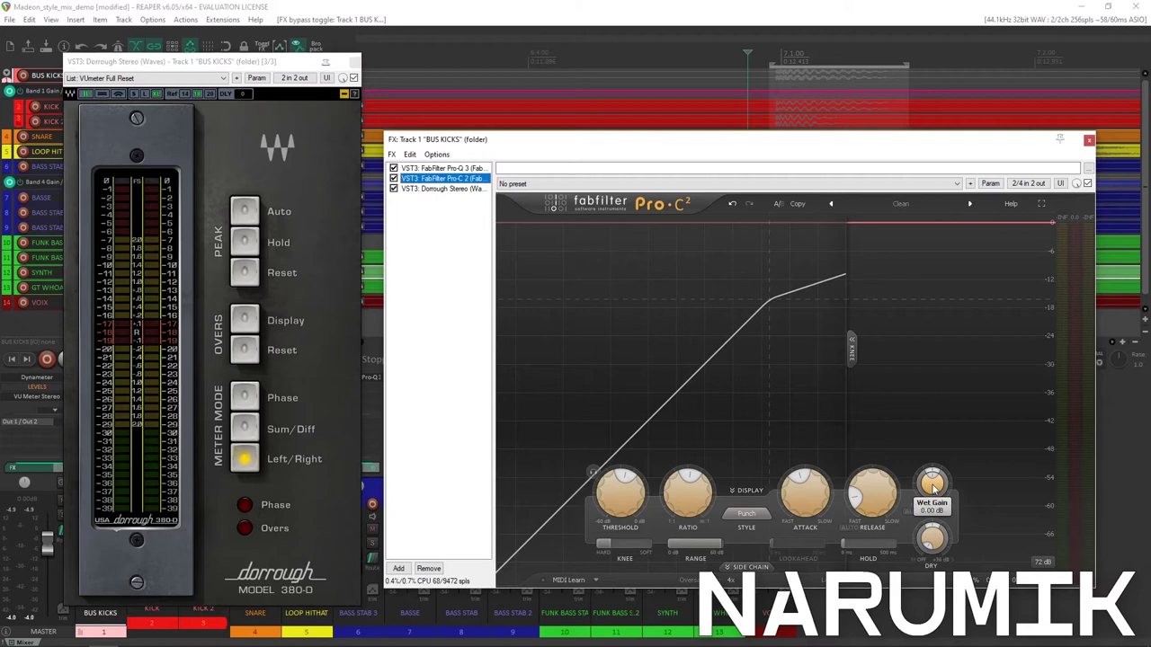
Compare the bypassed and compressed kick levels on the Dorrough meter during playback, checking Pro-C 2's wet gain.
{"action": "key", "text": "space"}
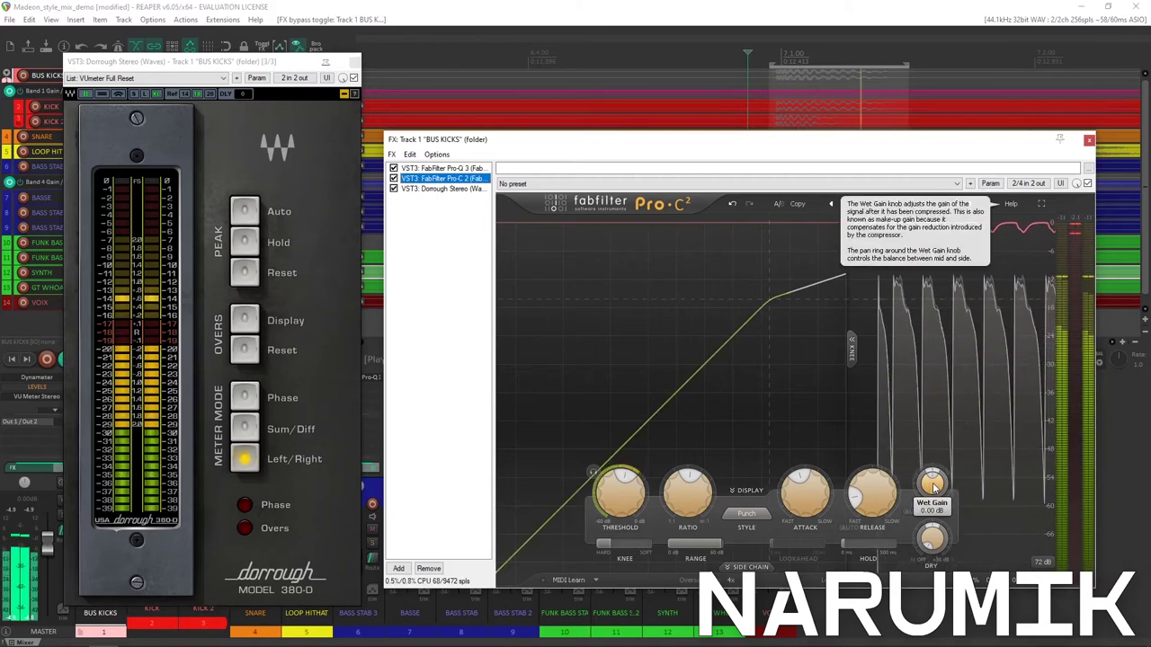
{"action": "left_click", "coordinate": [393, 178]}
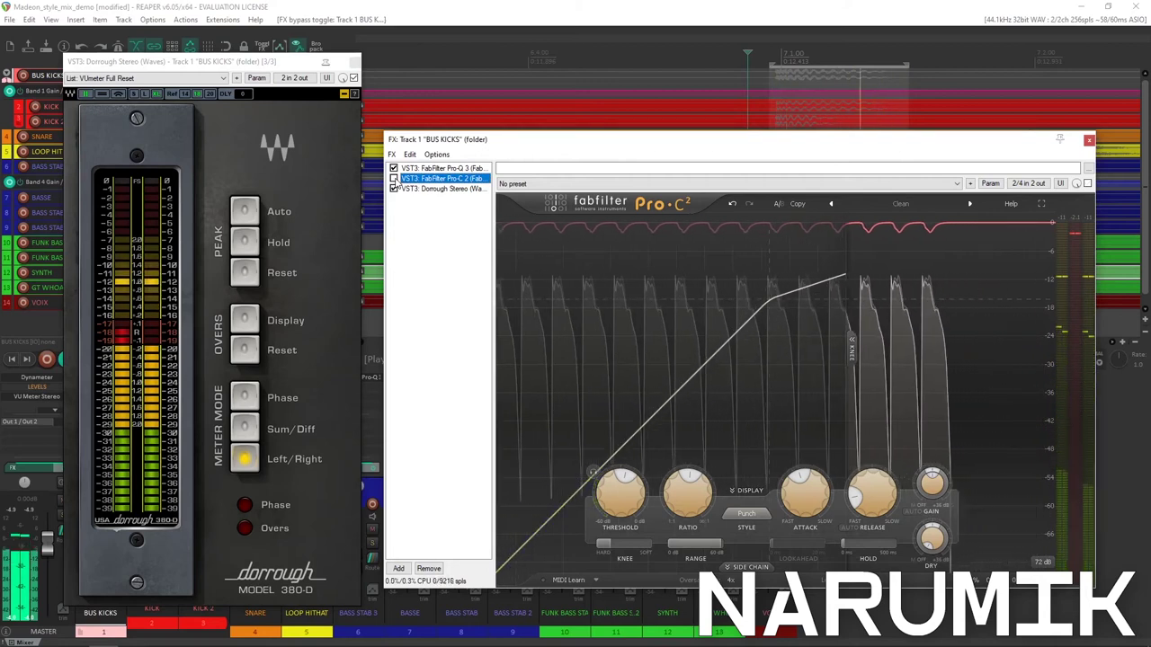
{"action": "left_click", "coordinate": [393, 179]}
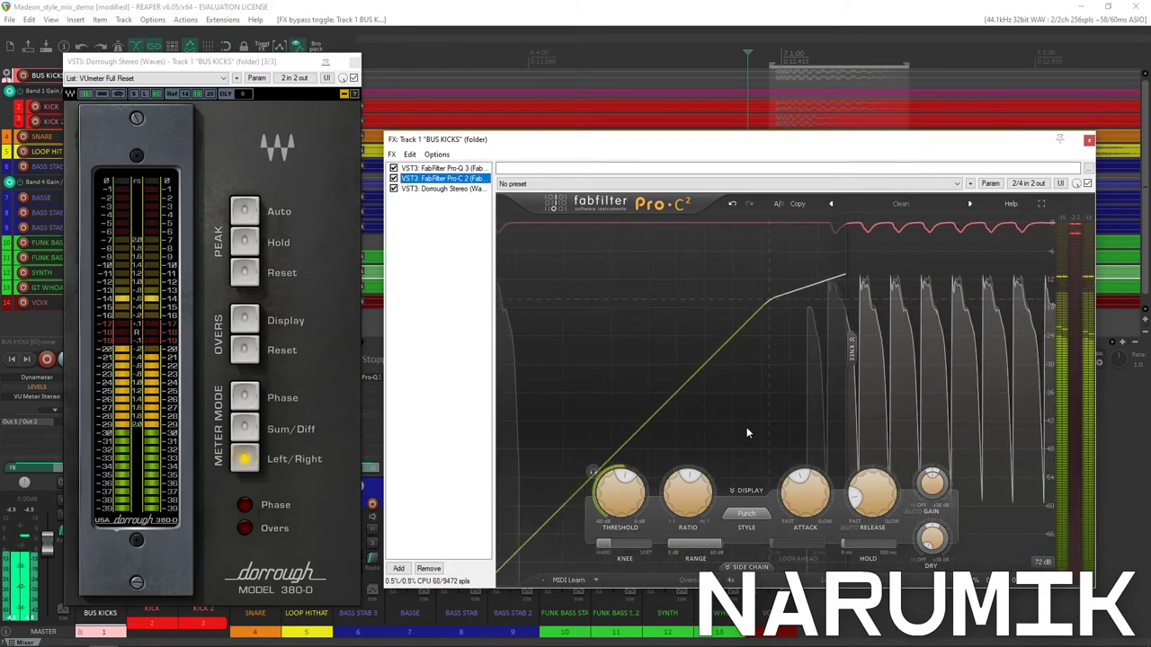
{"action": "left_click_drag", "start_coordinate": [937, 486], "coordinate": [938, 483]}
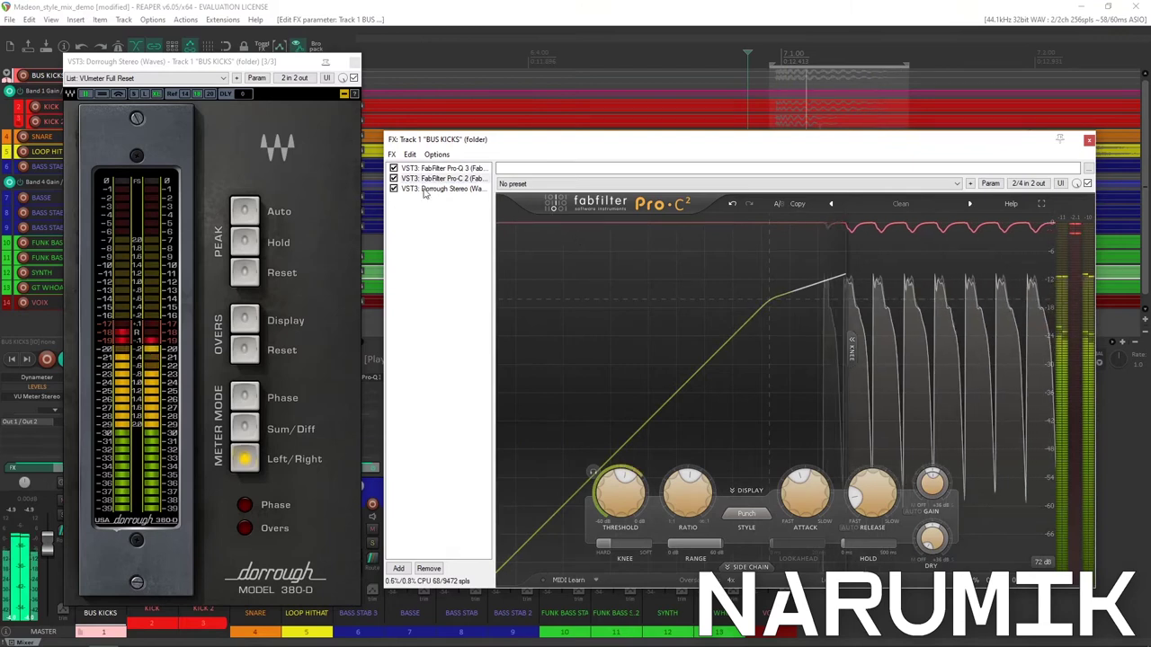
{"action": "left_click", "coordinate": [393, 178]}
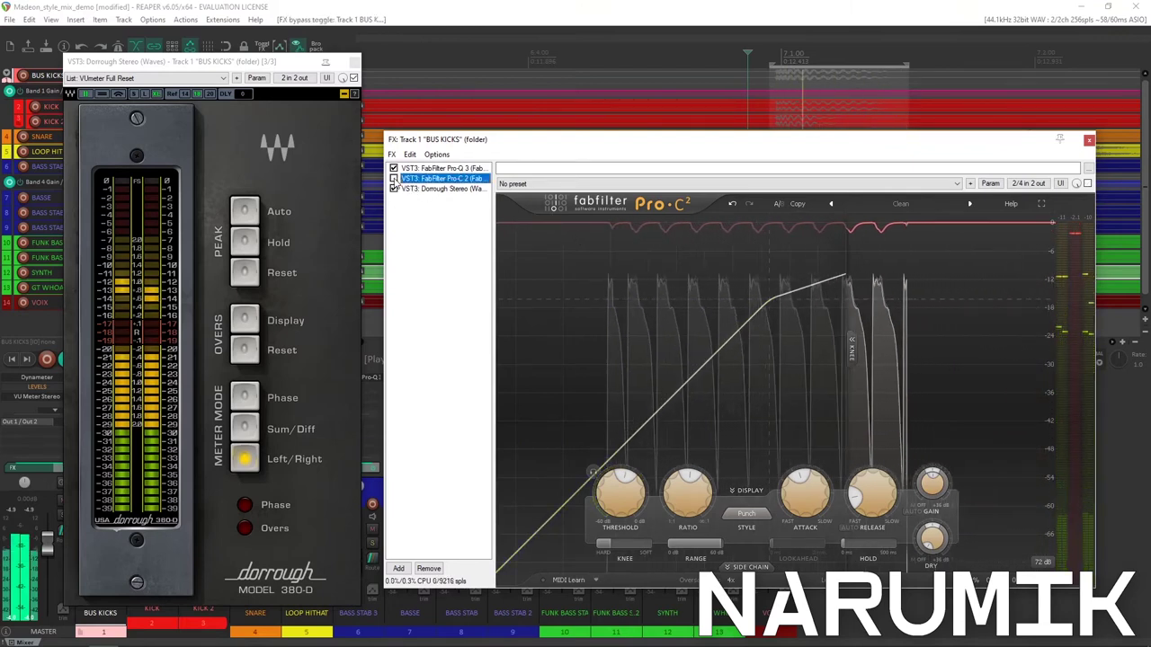
{"action": "left_click", "coordinate": [393, 178]}
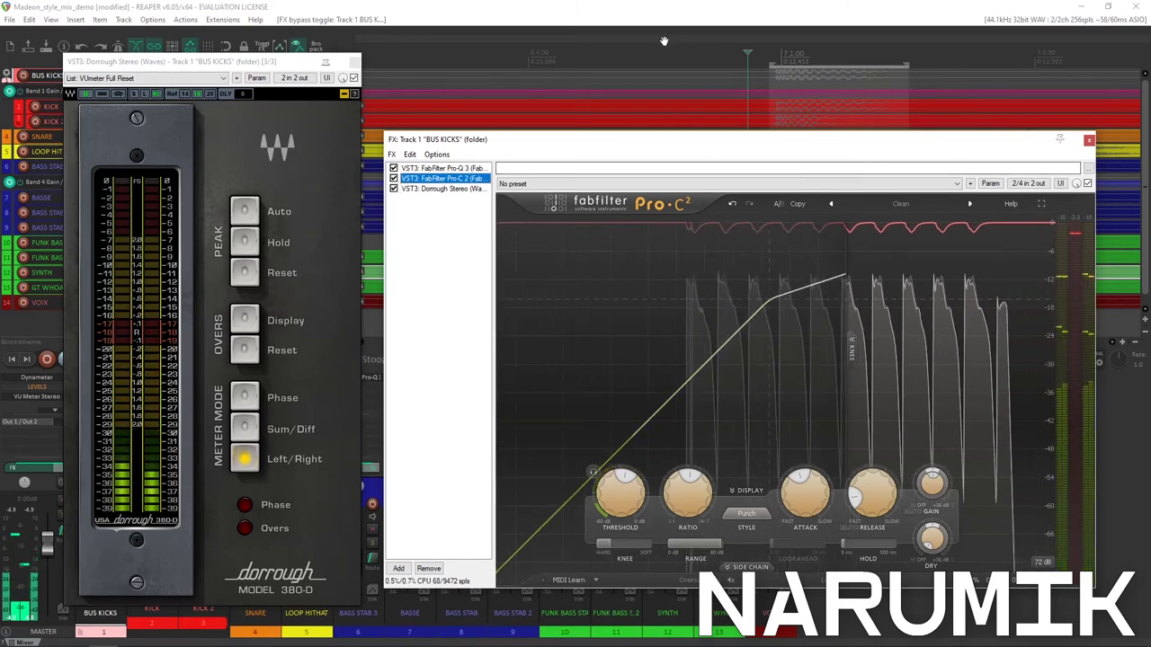
Select a wider time range around bar 7, move the effects window up and start playback.
{"action": "scroll", "coordinate": [663, 42], "scroll_direction": "down", "scroll_amount": 5}
{"action": "left_click_drag", "start_coordinate": [666, 57], "coordinate": [916, 57]}
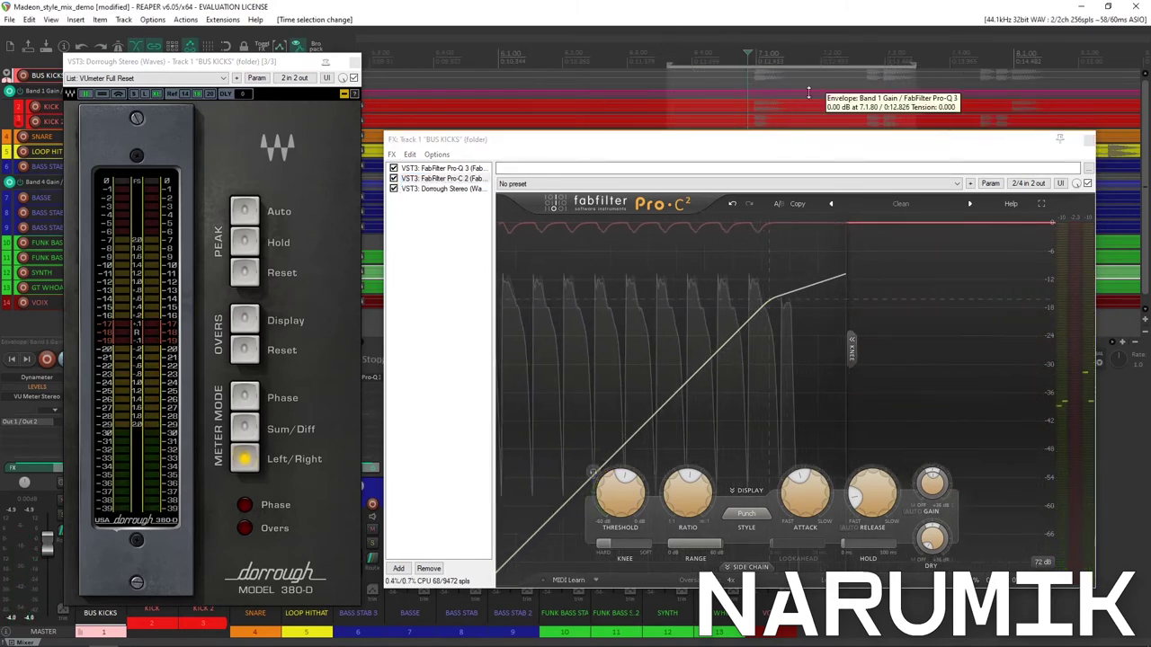
{"action": "left_click_drag", "start_coordinate": [540, 138], "coordinate": [558, 102]}
{"action": "key", "text": "space"}
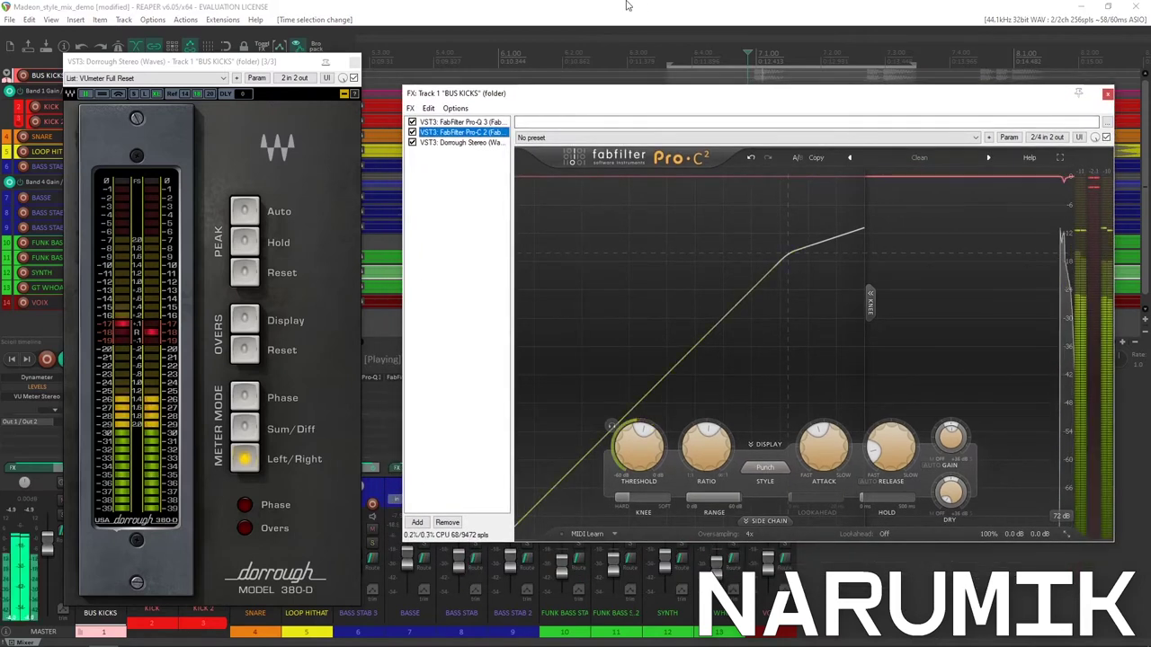
Audition the kicks within the mix around bar 12 while toggling the Pro-C 2 bypass, and stop playback.
{"action": "key", "text": "space"}
{"action": "key", "text": "space"}
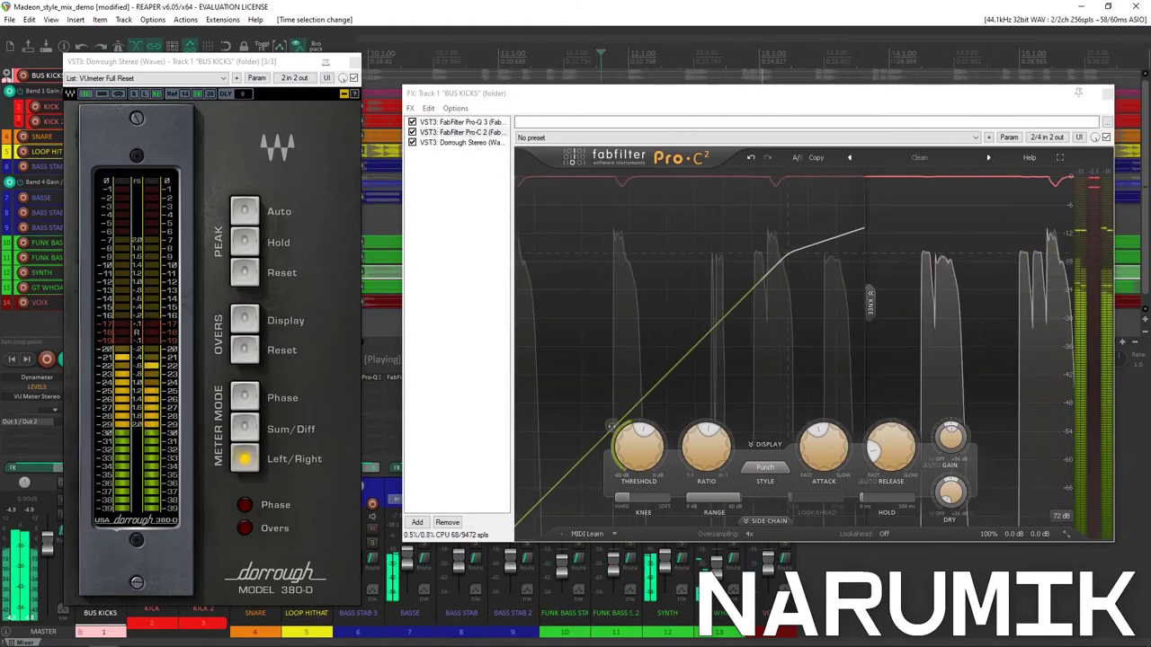
{"action": "left_click", "coordinate": [1107, 137]}
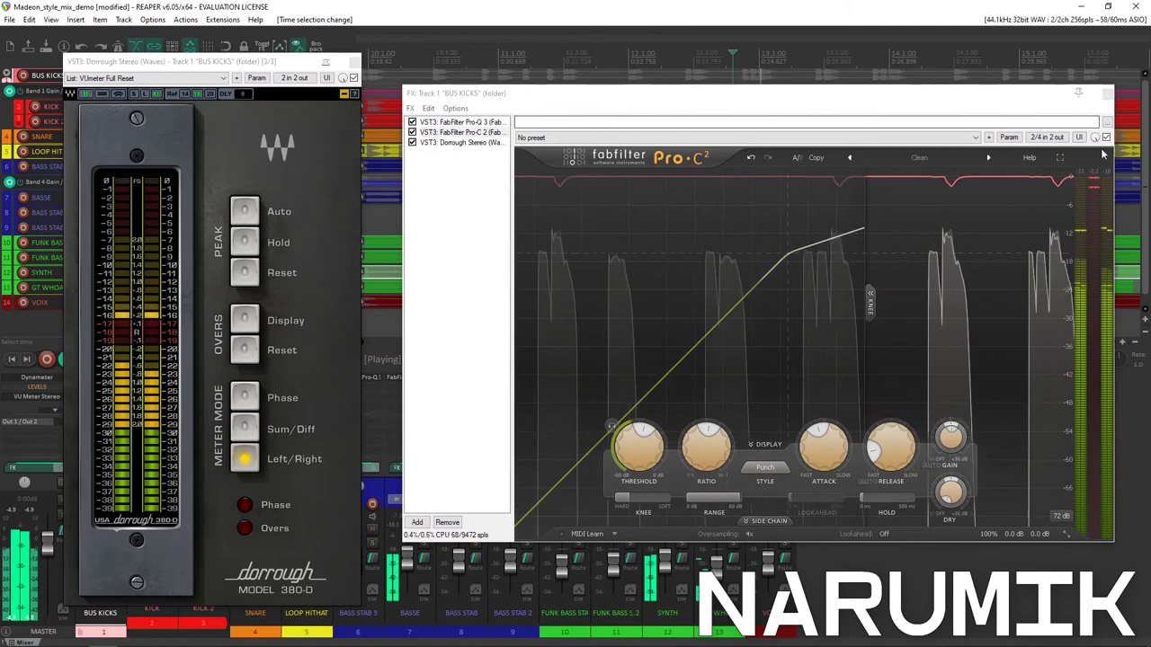
{"action": "key", "text": "space"}
Move the effects window down to uncover the tracks and play the mix from around bar 7.
{"action": "left_click_drag", "start_coordinate": [855, 94], "coordinate": [788, 206]}
{"action": "left_click", "coordinate": [658, 113]}
{"action": "scroll", "coordinate": [696, 113], "scroll_direction": "up", "scroll_amount": 3}
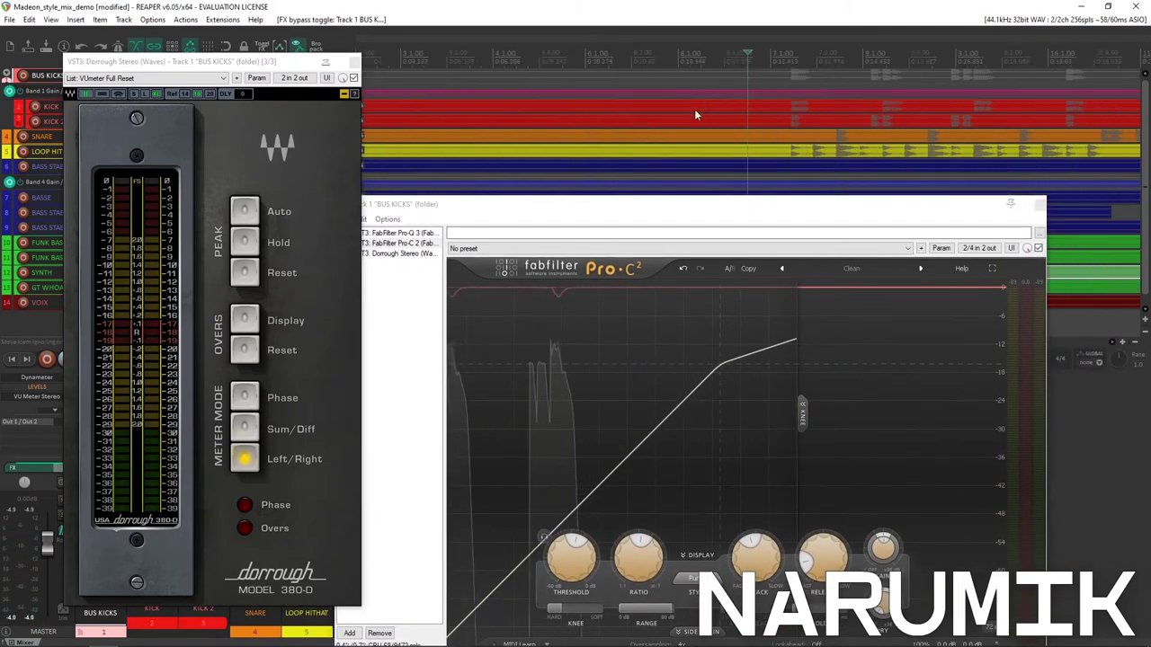
{"action": "key", "text": "space"}
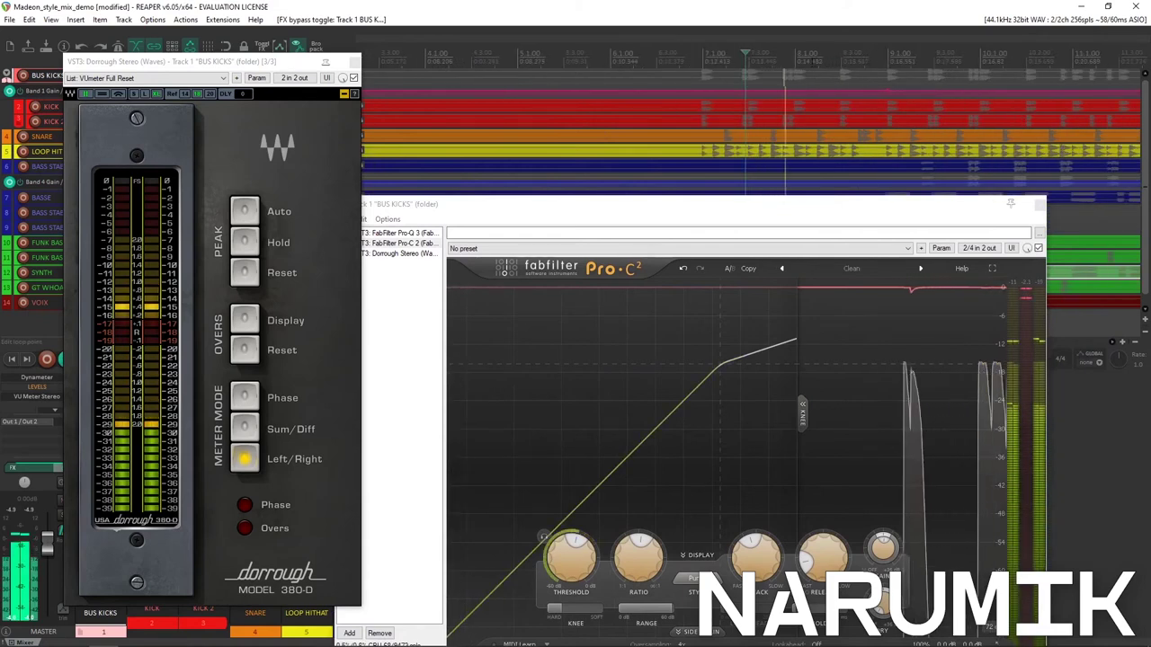
Compare the mix with Pro-C 2 bypassed and enabled from around bar 8, and move the effects window back up.
{"action": "left_click", "coordinate": [1038, 249]}
{"action": "key", "text": "space"}
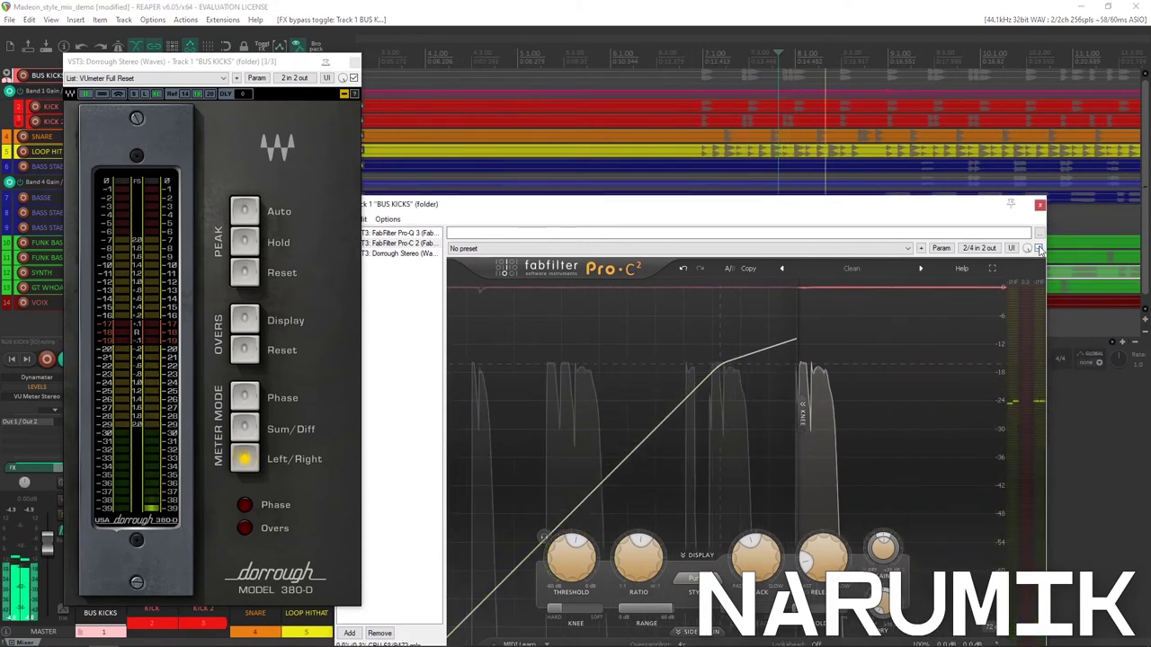
{"action": "key", "text": "space"}
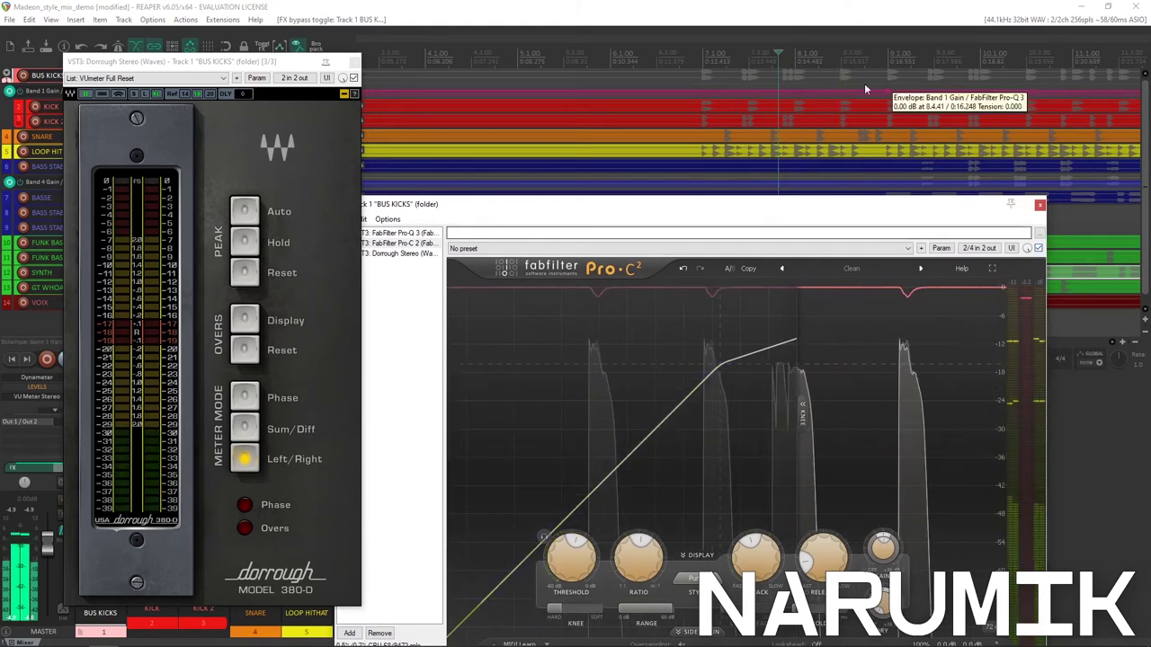
{"action": "left_click", "coordinate": [1039, 248]}
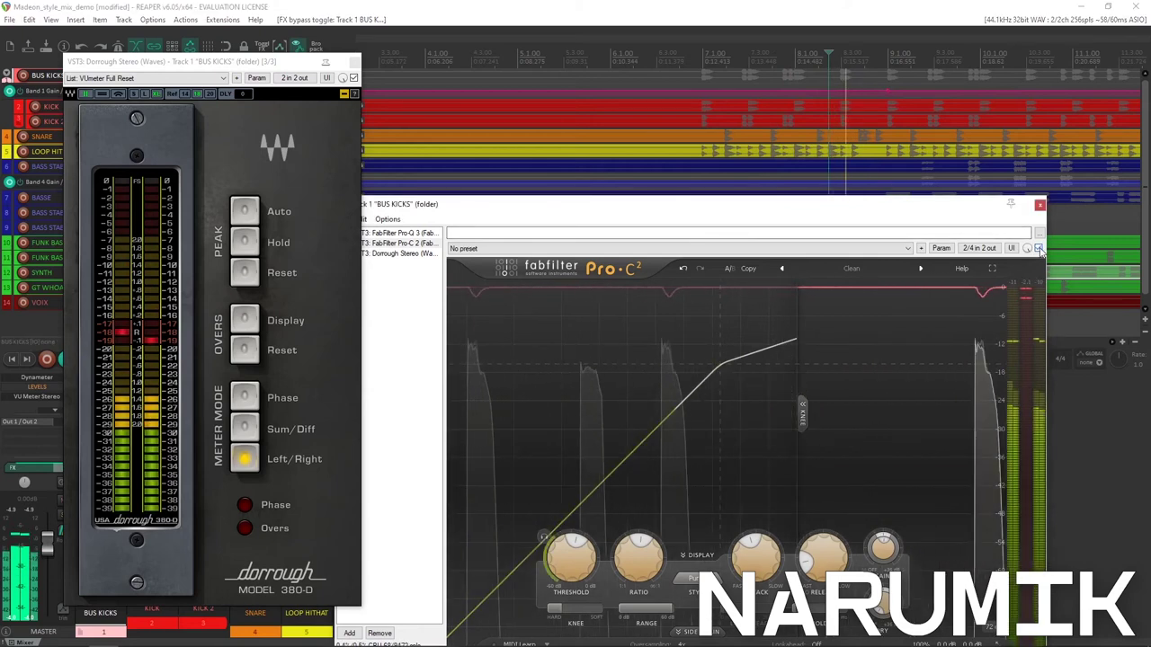
{"action": "left_click_drag", "start_coordinate": [902, 210], "coordinate": [899, 138]}
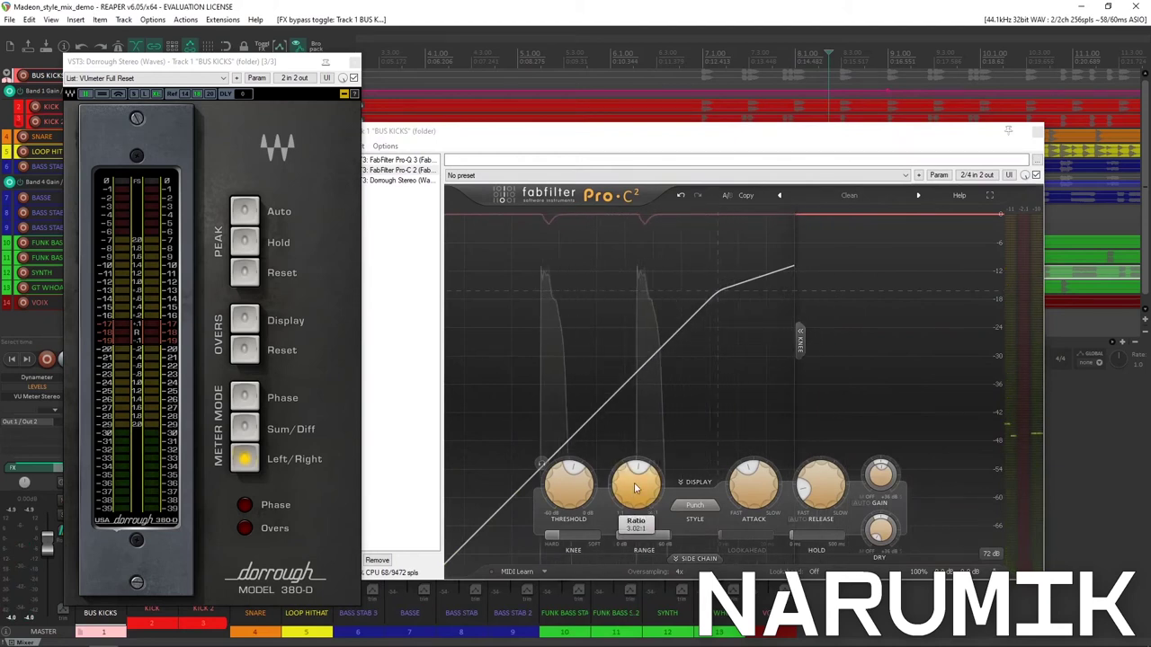
Set the Pro-C 2 release on BUS KICKS to about 80.5 ms while listening to the mix.
{"action": "left_click", "coordinate": [834, 497]}
{"action": "left_click_drag", "start_coordinate": [834, 500], "coordinate": [828, 482]}
{"action": "key", "text": "space"}
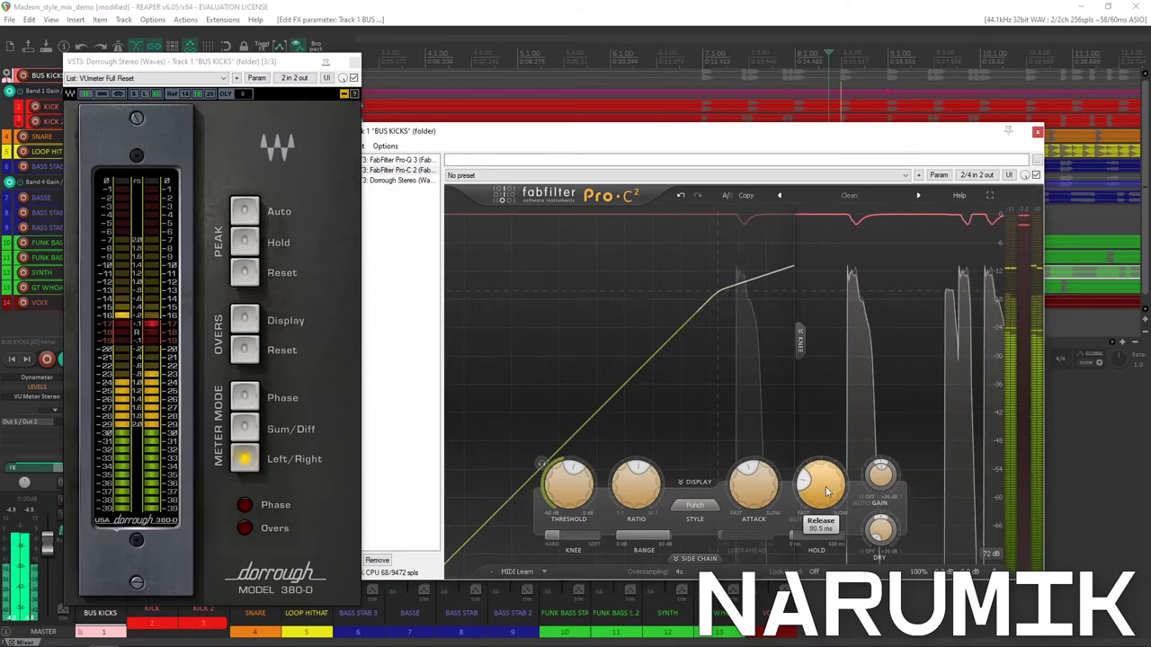
{"action": "key", "text": "space"}
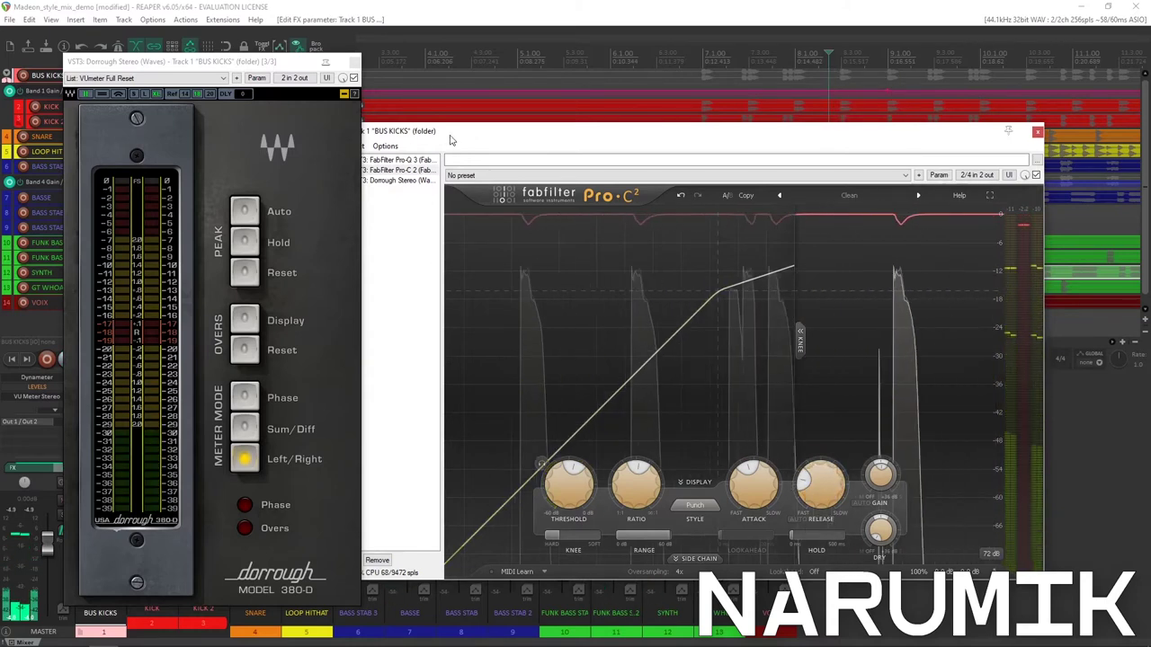
Move the effects windows down, solo BUS KICKS and compare the kicks with Pro-C 2 bypassed and enabled.
{"action": "left_click_drag", "start_coordinate": [449, 137], "coordinate": [478, 155]}
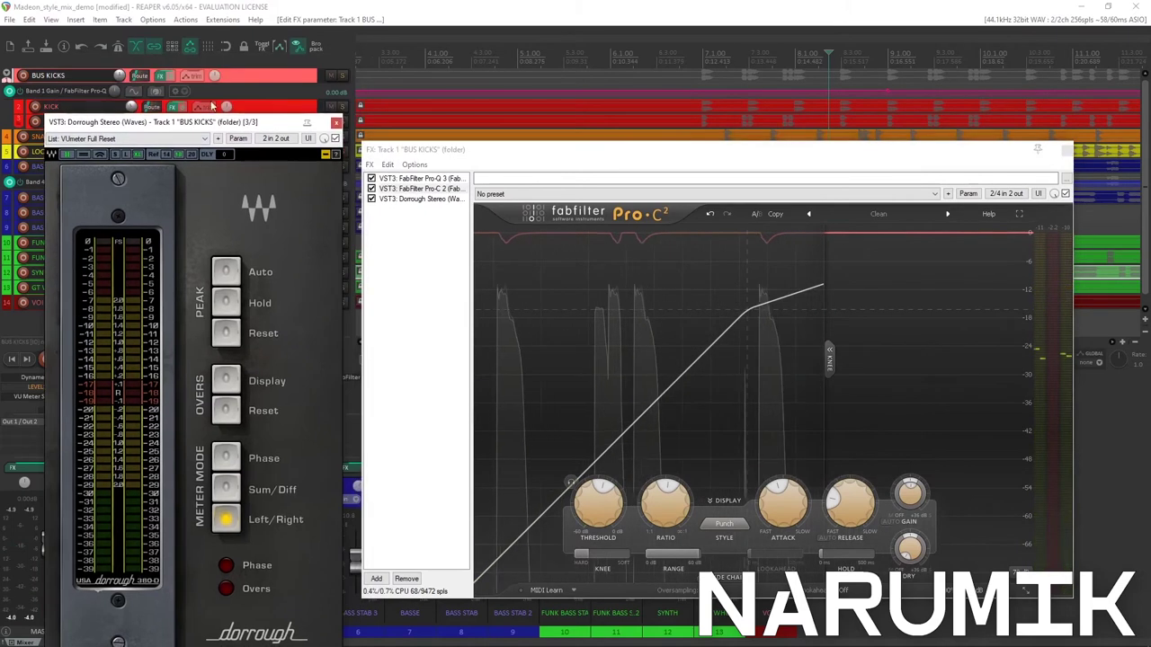
{"action": "left_click", "coordinate": [342, 74]}
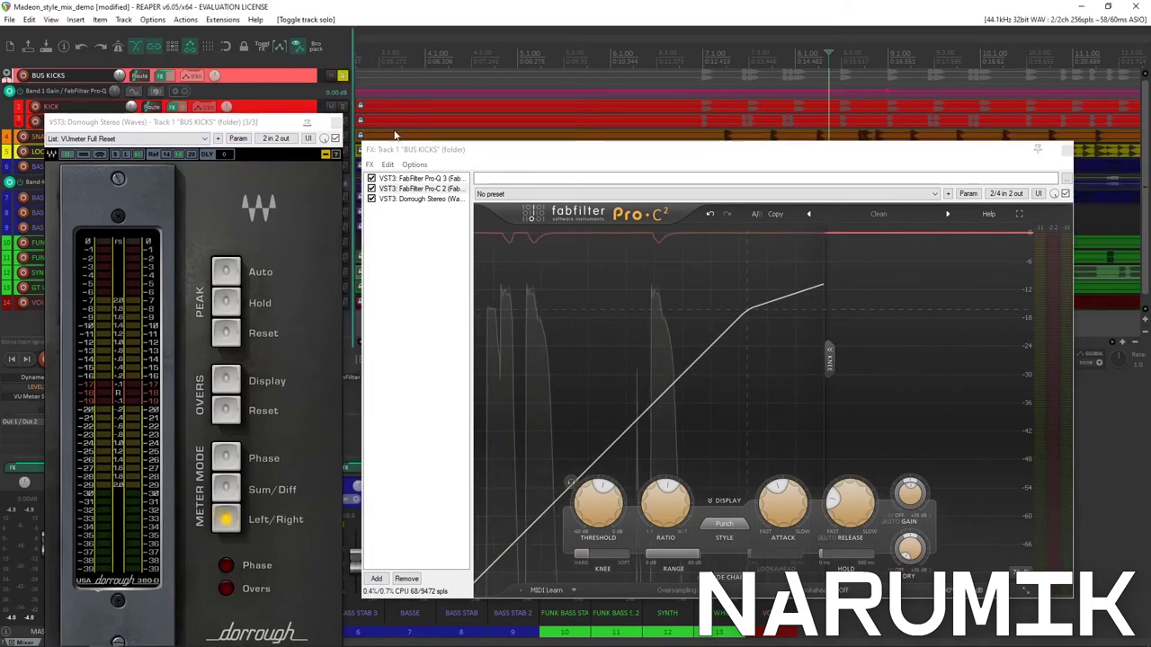
{"action": "left_click", "coordinate": [372, 189]}
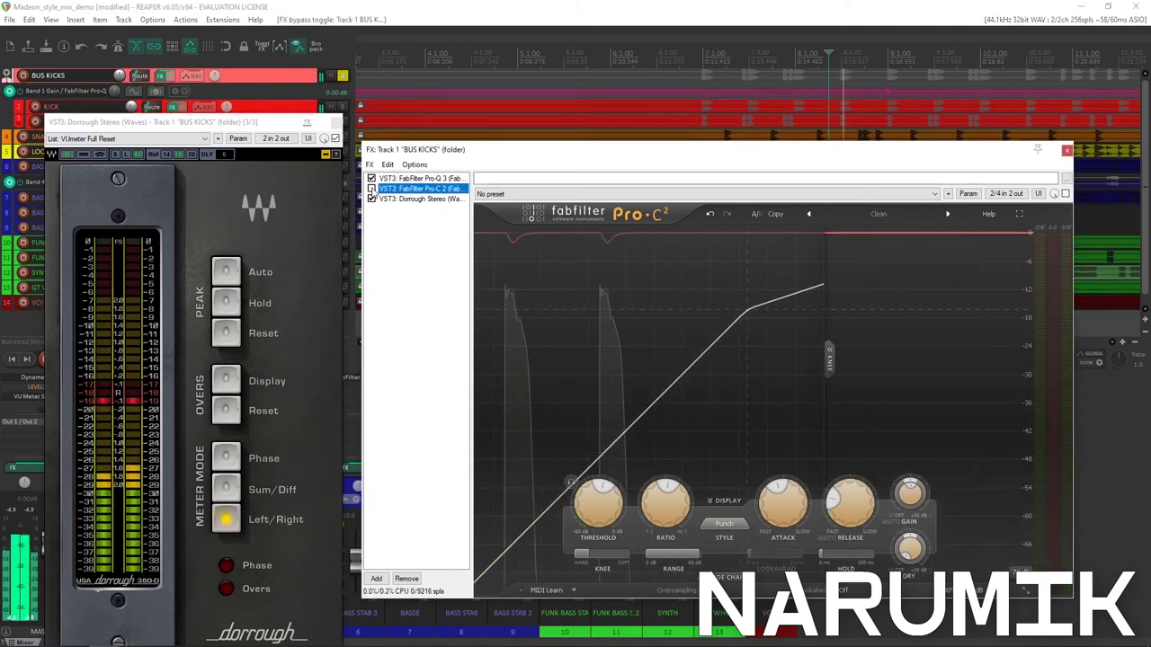
{"action": "left_click", "coordinate": [371, 189]}
{"action": "left_click", "coordinate": [371, 189]}
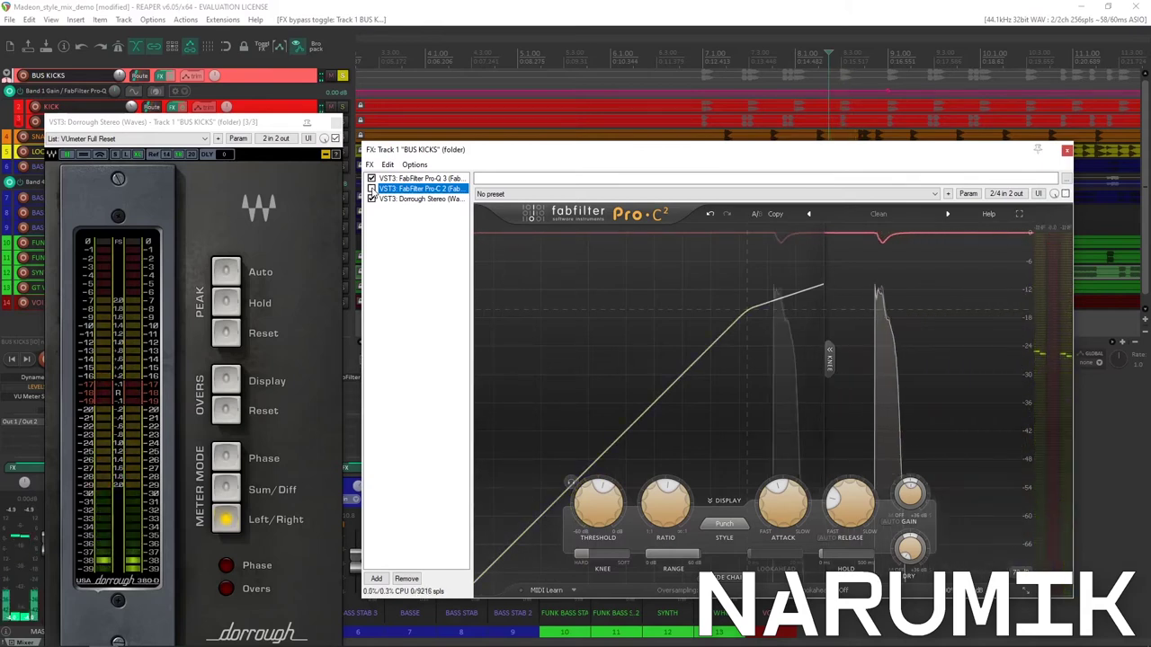
{"action": "left_click", "coordinate": [371, 188]}
Raise the Pro-C 2 wet gain to about +0.52 dB, matching the level against the bypassed kicks.
{"action": "left_click_drag", "start_coordinate": [904, 495], "coordinate": [904, 499]}
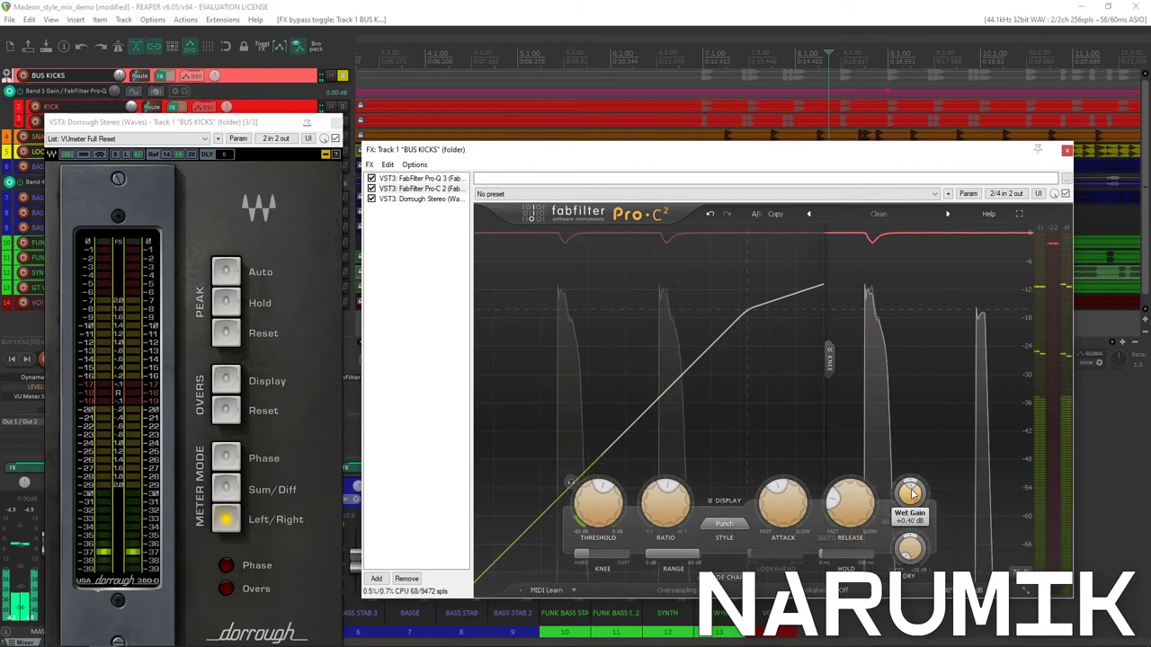
{"action": "left_click", "coordinate": [1066, 196]}
{"action": "left_click", "coordinate": [1065, 195]}
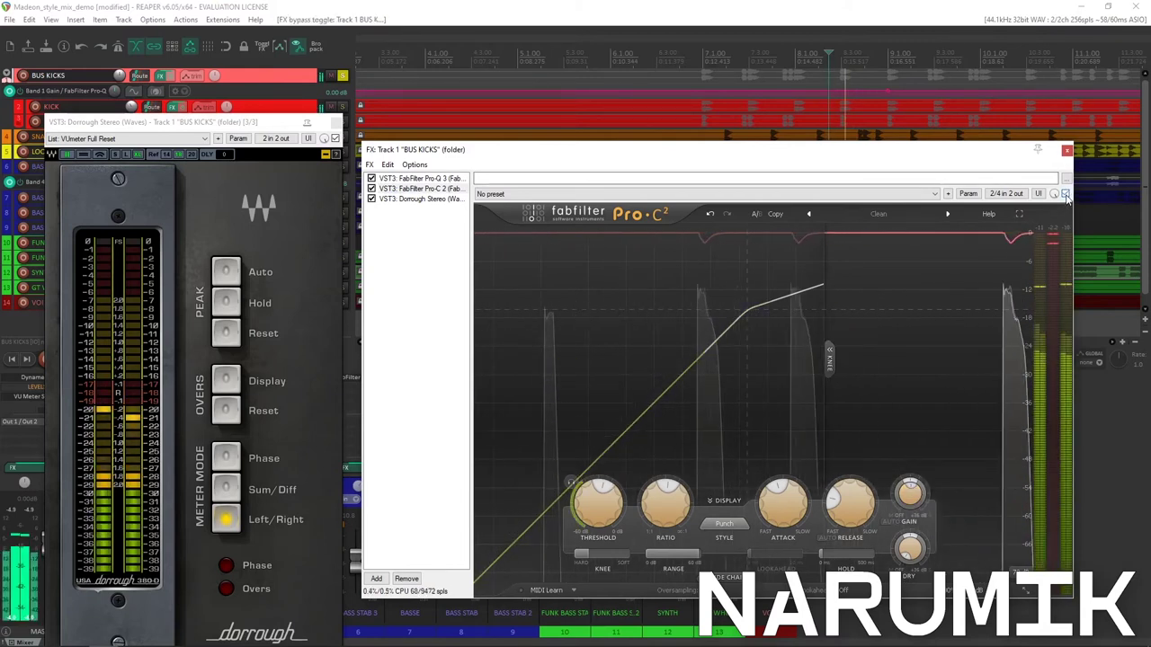
{"action": "mouse_move", "coordinate": [918, 494]}
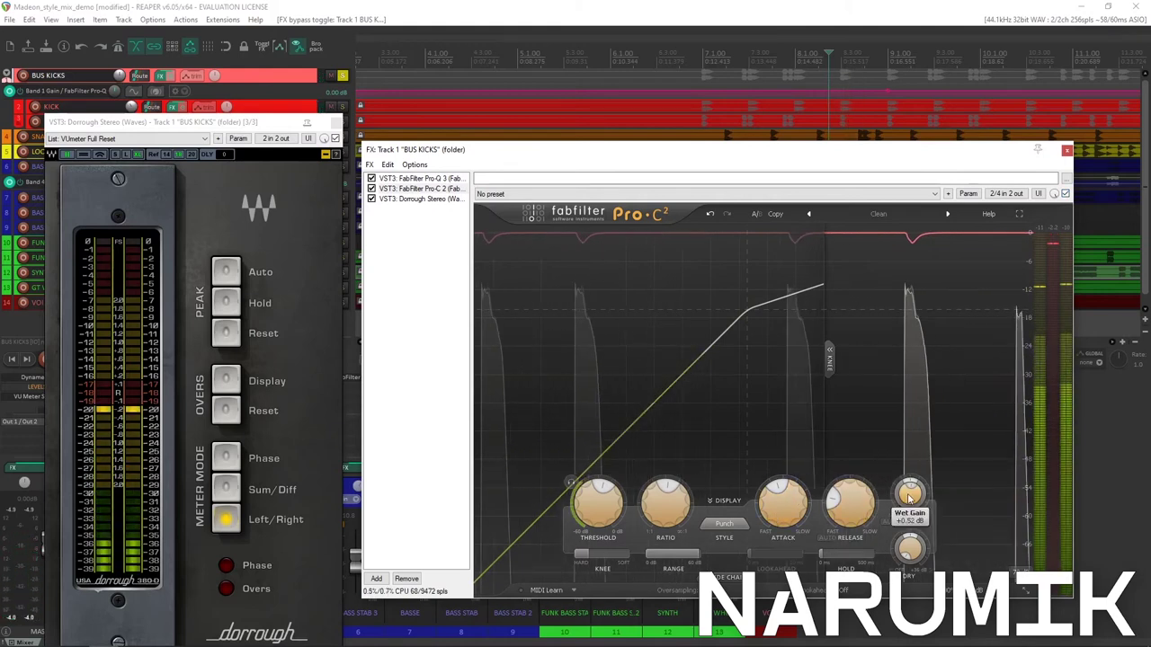
{"action": "left_click", "coordinate": [919, 498]}
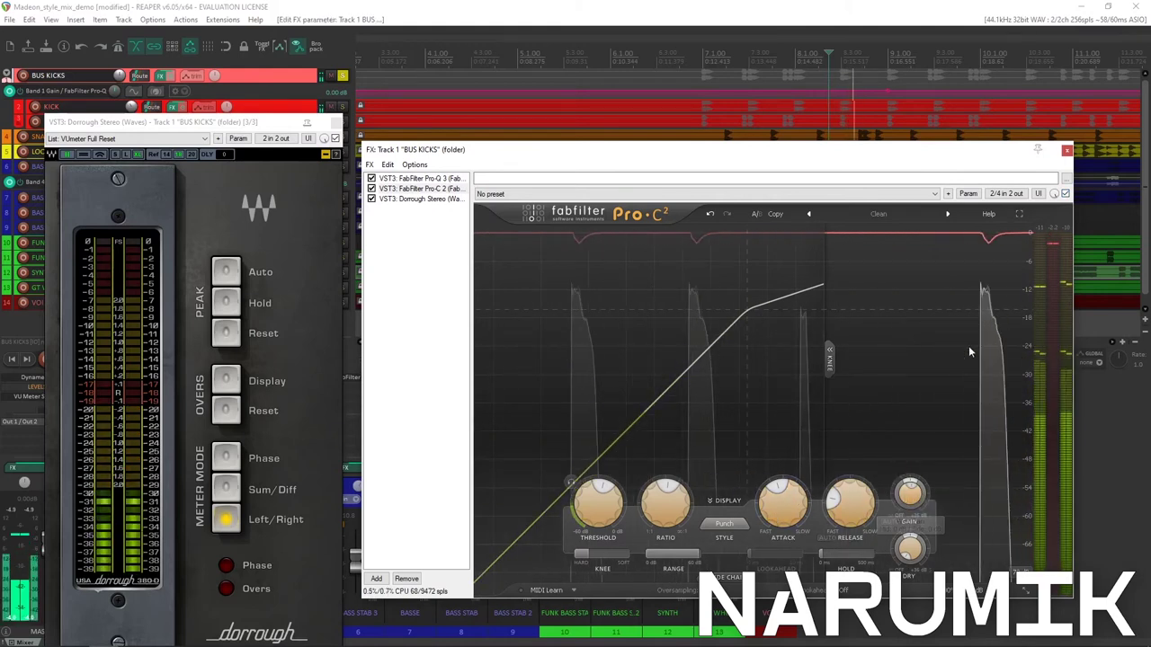
Compare the soloed kicks with Pro-C 2 bypassed and enabled, and unsolo BUS KICKS.
{"action": "left_click", "coordinate": [1066, 194]}
{"action": "left_click", "coordinate": [1065, 194]}
{"action": "left_click", "coordinate": [1065, 195]}
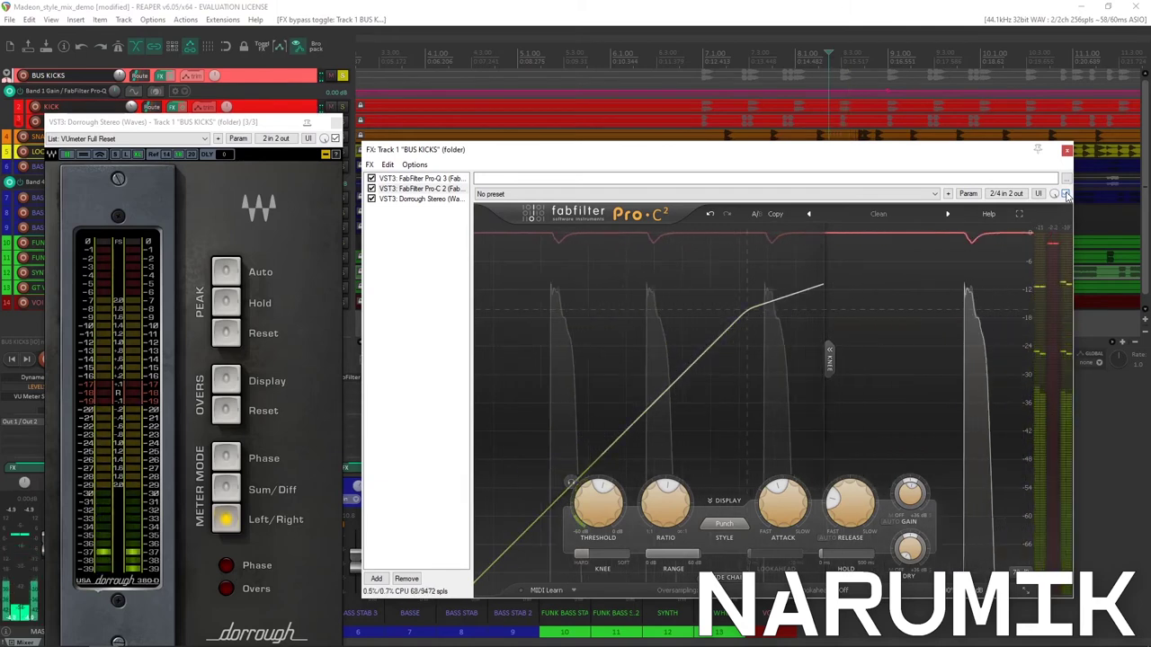
{"action": "left_click", "coordinate": [1066, 194]}
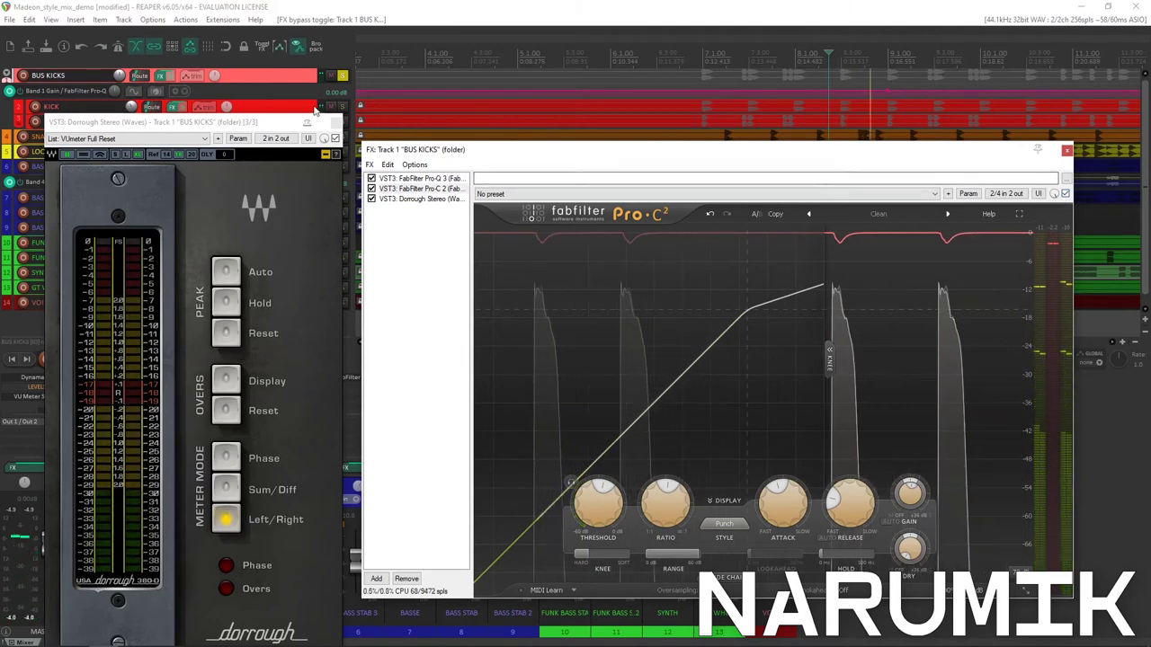
{"action": "left_click", "coordinate": [343, 76]}
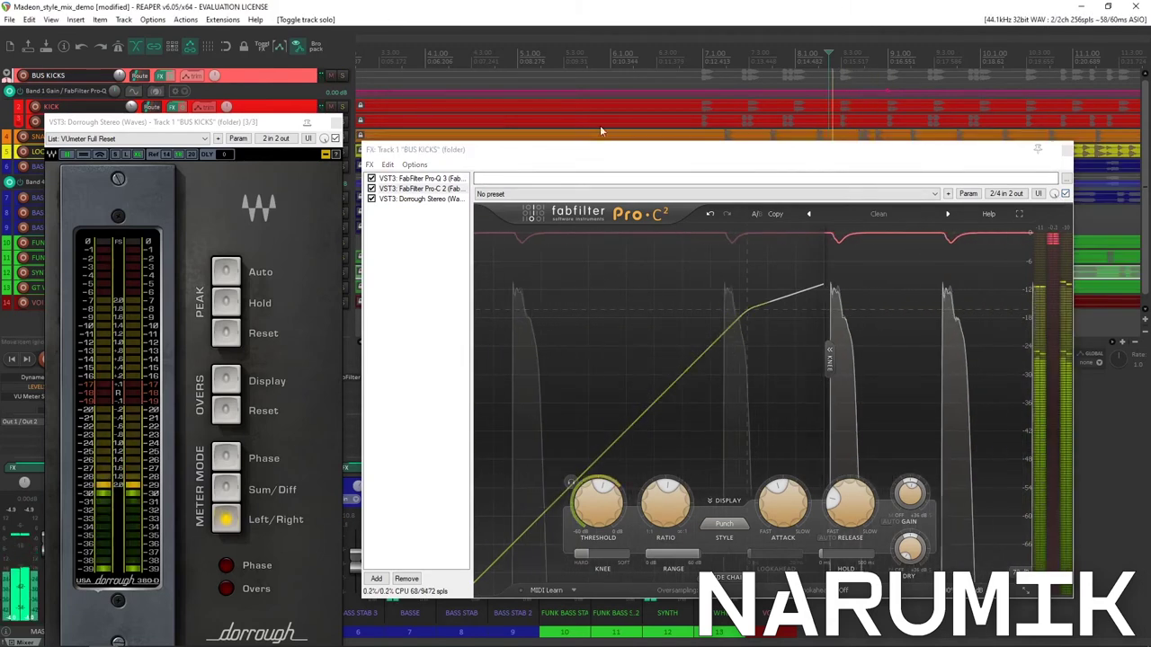
Select the range from 8.2.57 to 8.3.71 and compare the full mix there with Pro-C 2 bypassed and enabled.
{"action": "left_click", "coordinate": [1066, 194]}
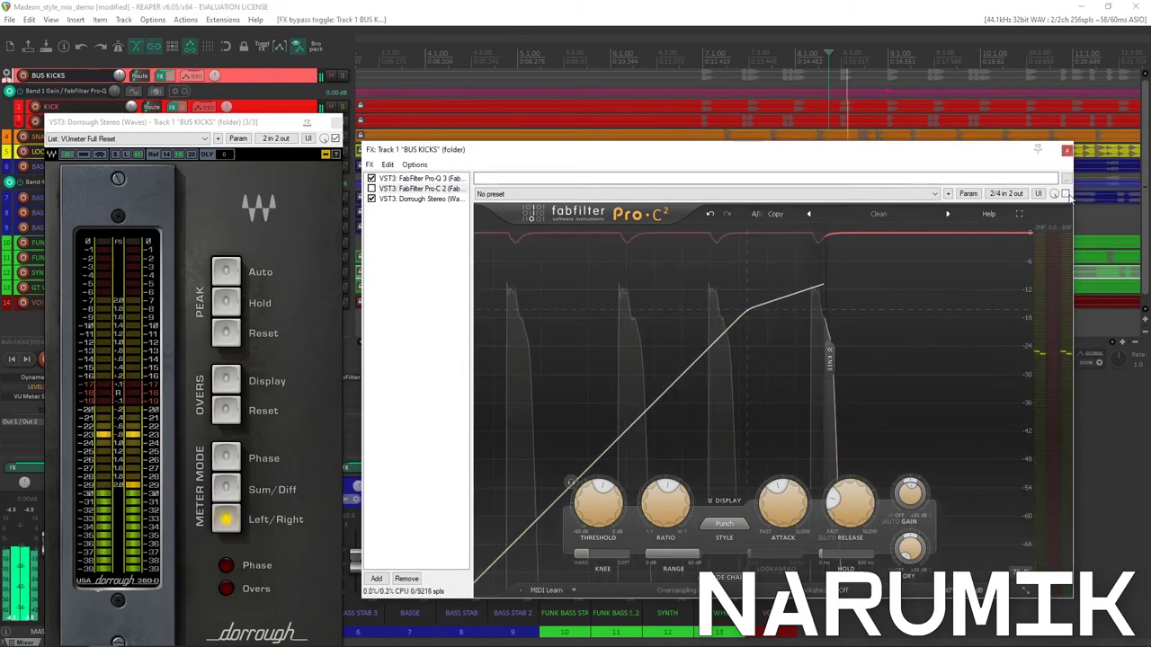
{"action": "left_click_drag", "start_coordinate": [829, 64], "coordinate": [834, 66]}
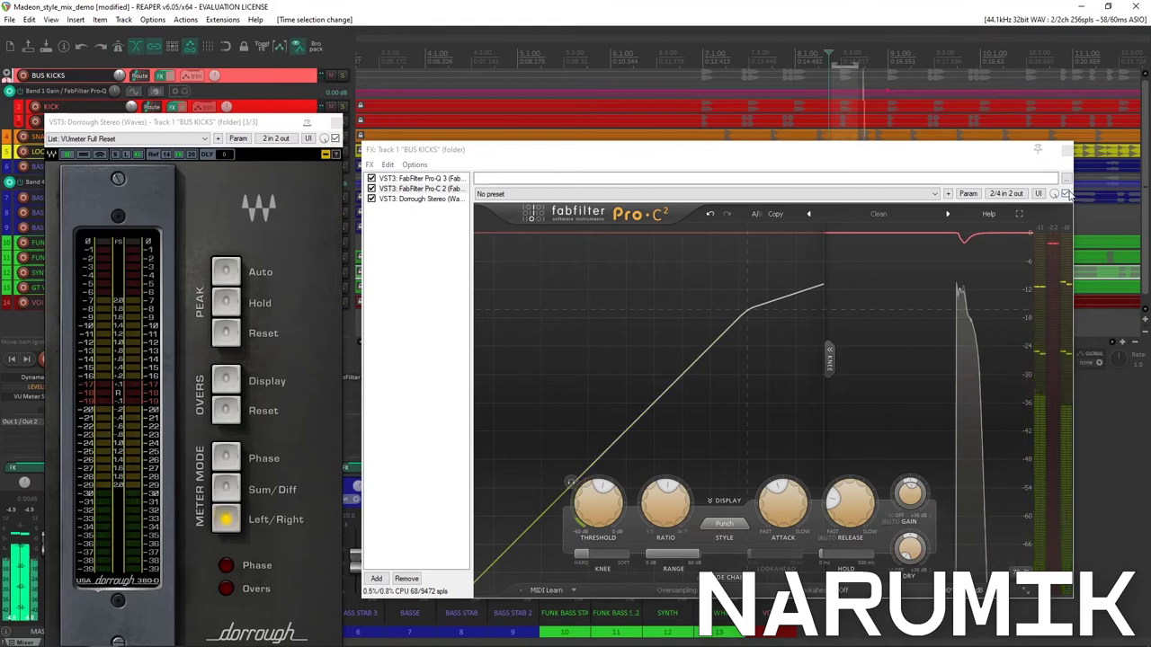
{"action": "key", "text": "space"}
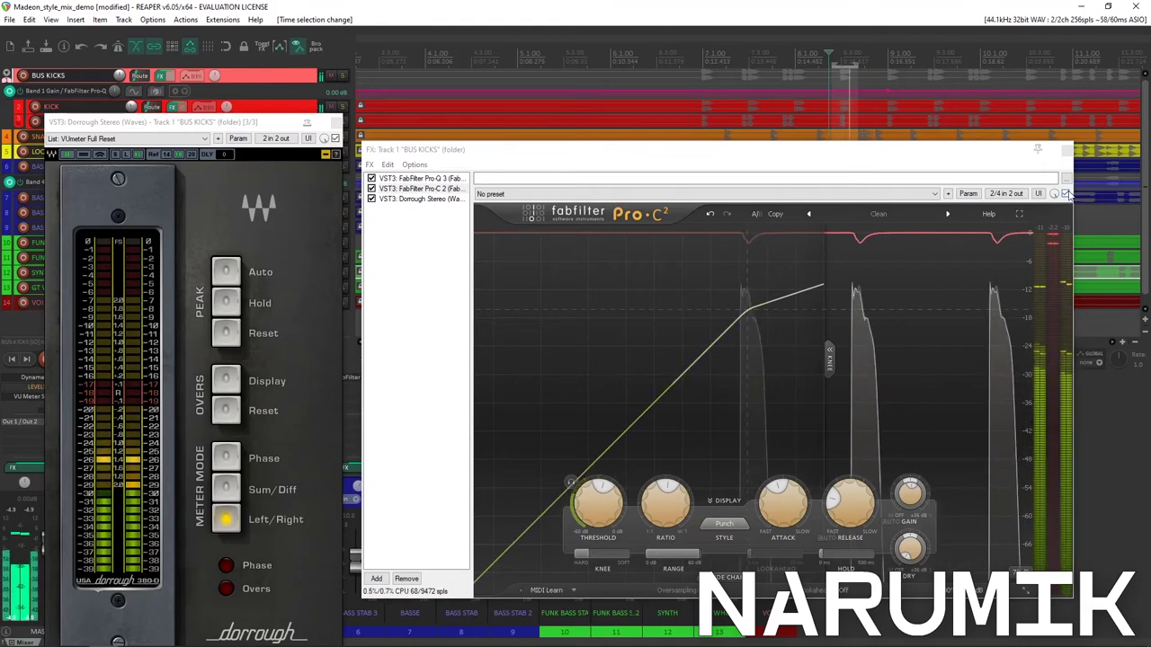
{"action": "left_click", "coordinate": [1065, 194]}
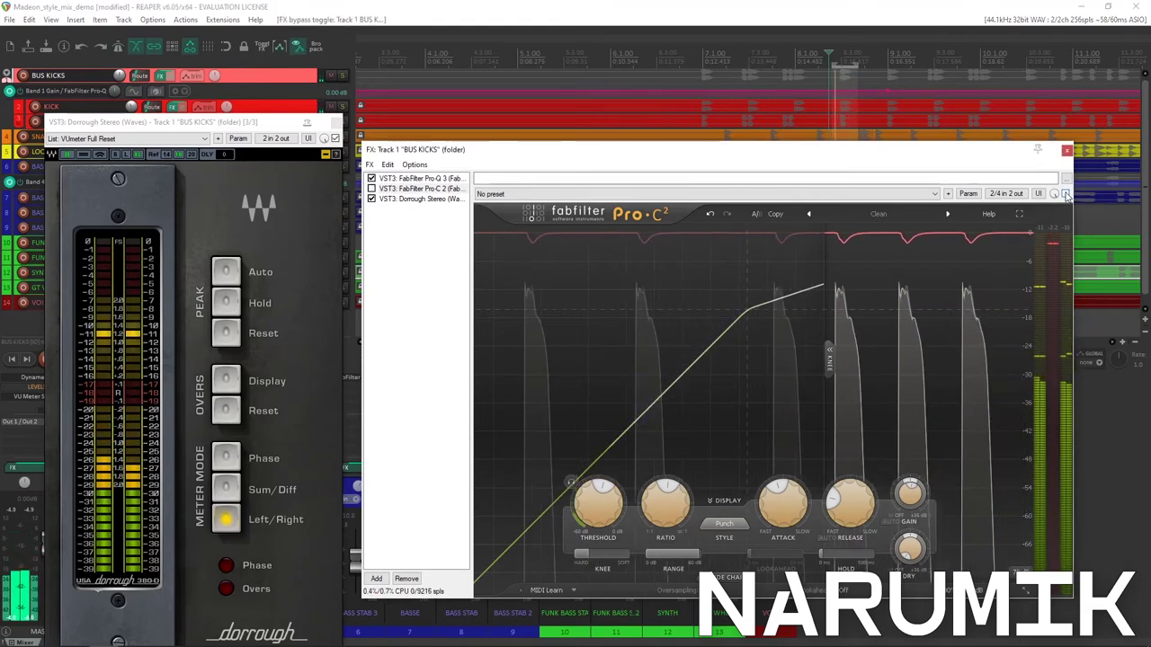
{"action": "left_click", "coordinate": [1066, 194]}
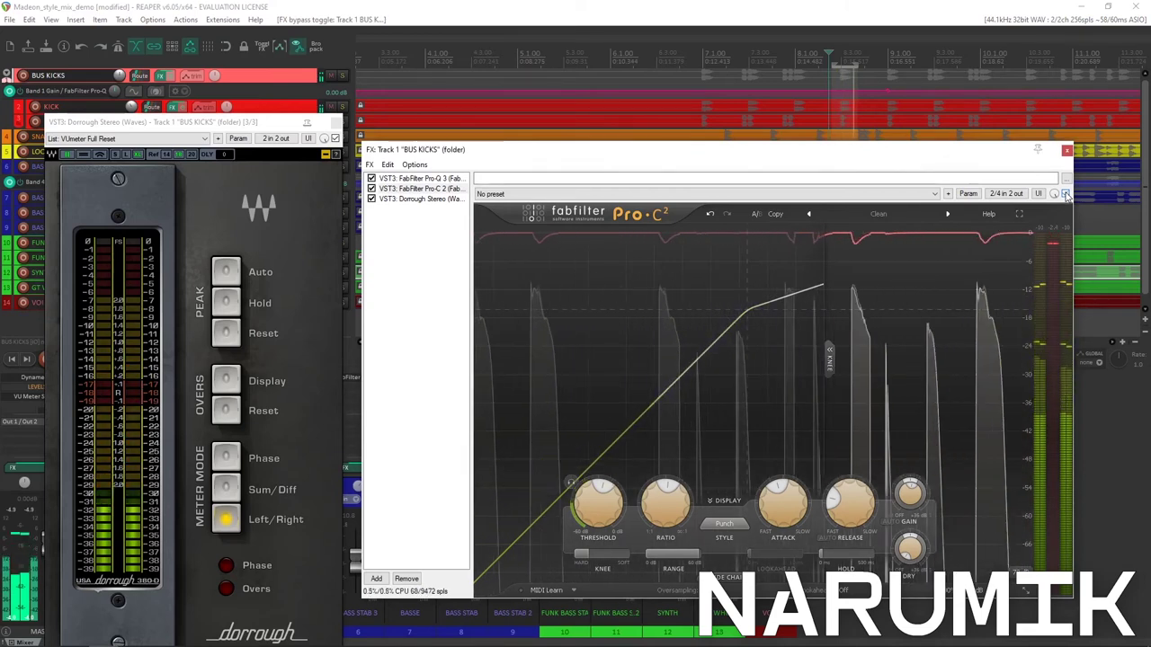
{"action": "left_click", "coordinate": [1065, 194]}
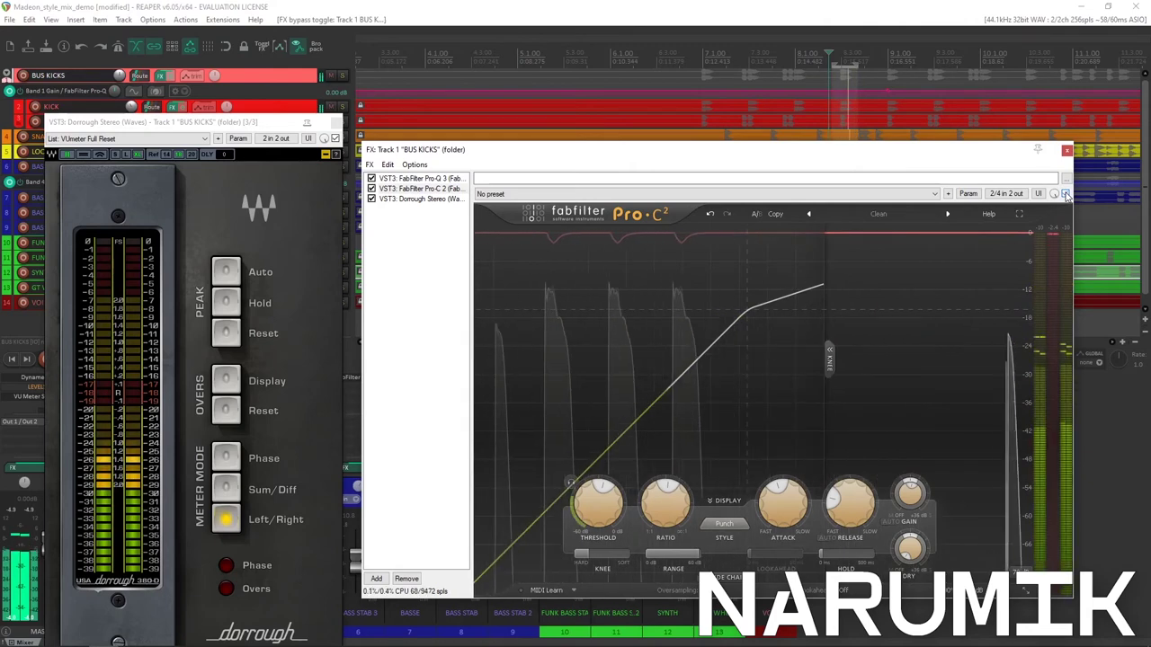
{"action": "left_click", "coordinate": [1066, 194]}
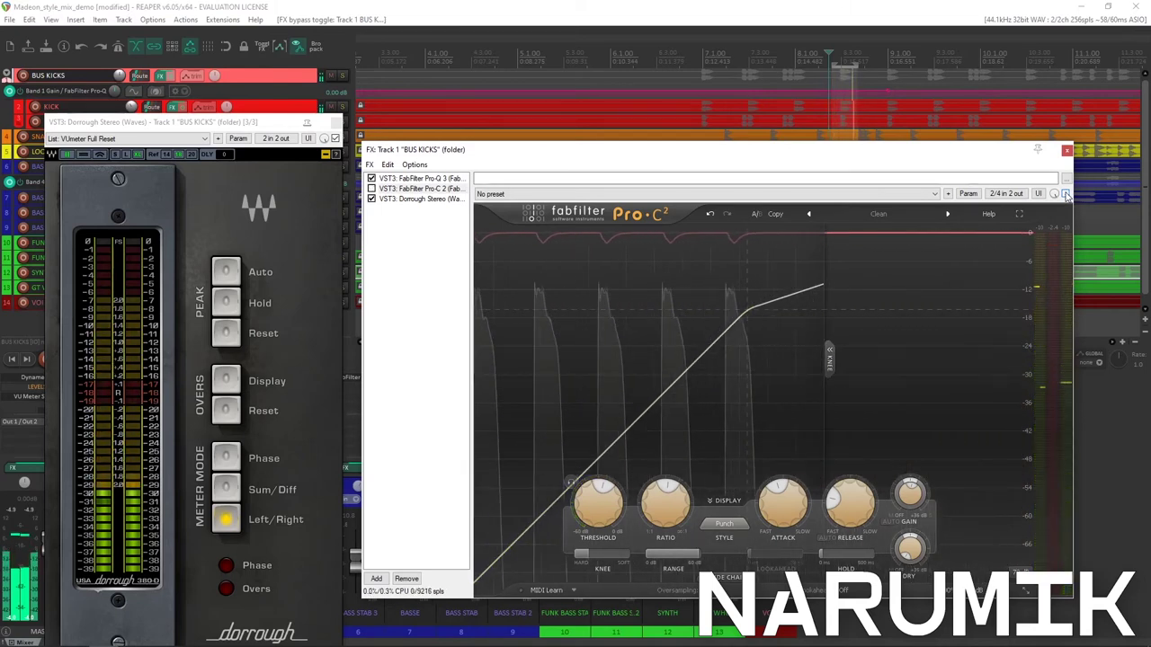
Play the mix from around bars 10 and 12 while toggling the Pro-C 2 bypass to compare the kicks.
{"action": "left_click", "coordinate": [983, 57]}
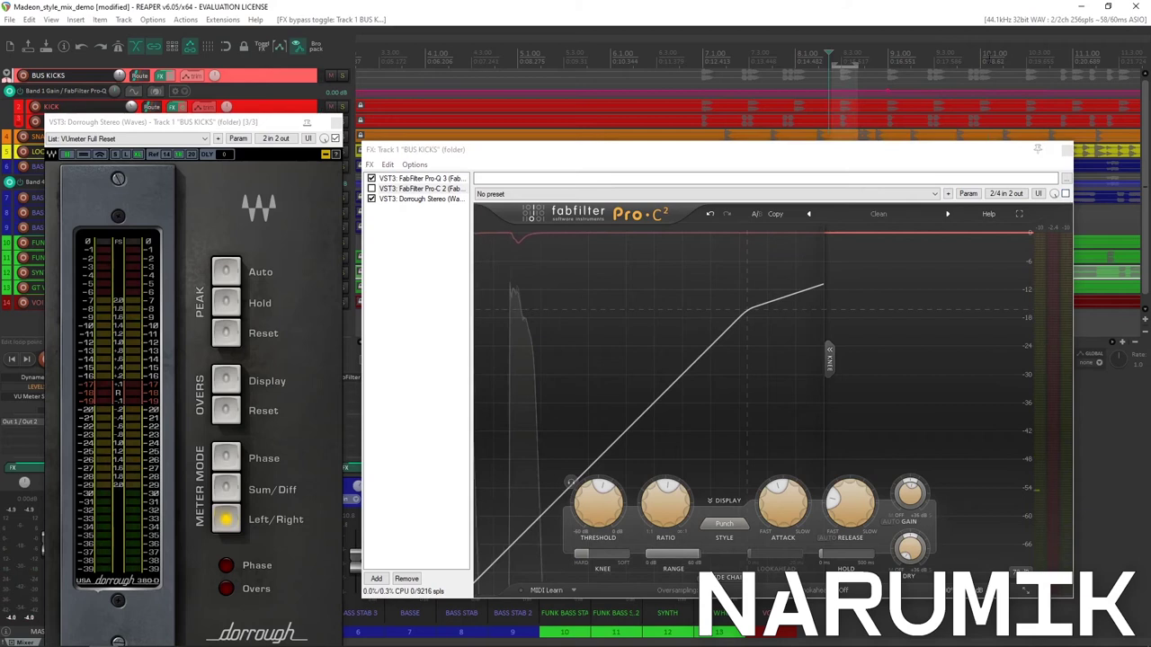
{"action": "scroll", "coordinate": [983, 58], "scroll_direction": "down", "scroll_amount": 3}
{"action": "key", "text": "space"}
{"action": "left_click", "coordinate": [1066, 194]}
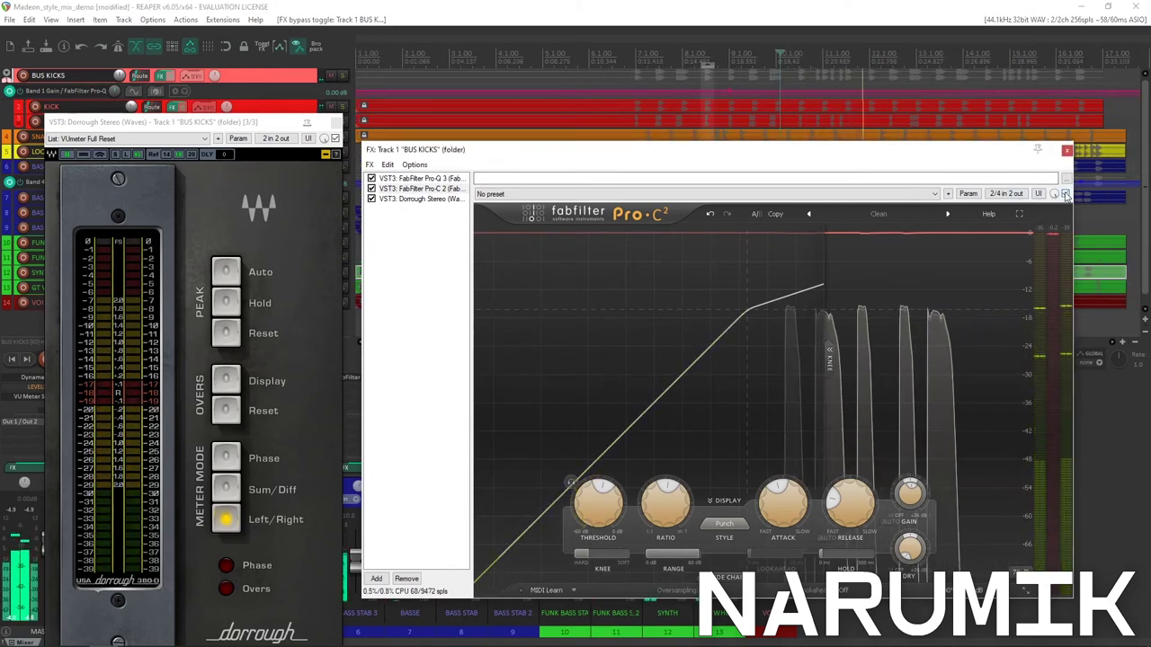
{"action": "left_click", "coordinate": [907, 57]}
{"action": "left_click", "coordinate": [1065, 194]}
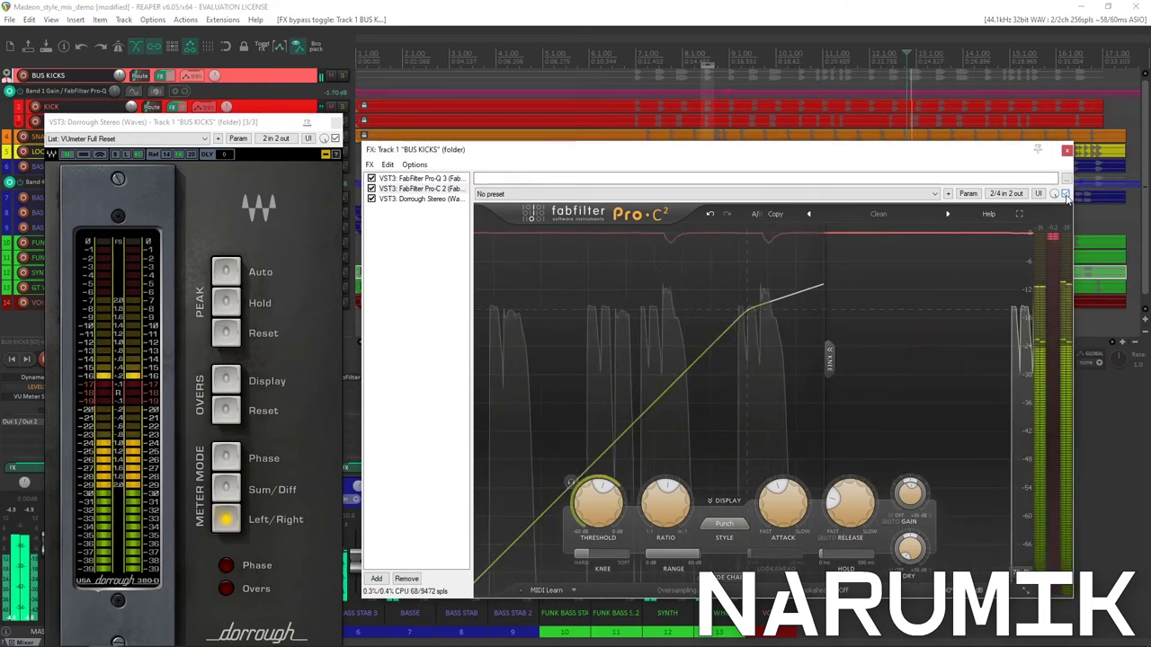
Compare the kicks in the mix around bar 14 with Pro-C 2 bypassed and enabled, leaving it enabled.
{"action": "left_click", "coordinate": [1066, 194]}
{"action": "left_click", "coordinate": [929, 63]}
{"action": "scroll", "coordinate": [969, 68], "scroll_direction": "up", "scroll_amount": 6}
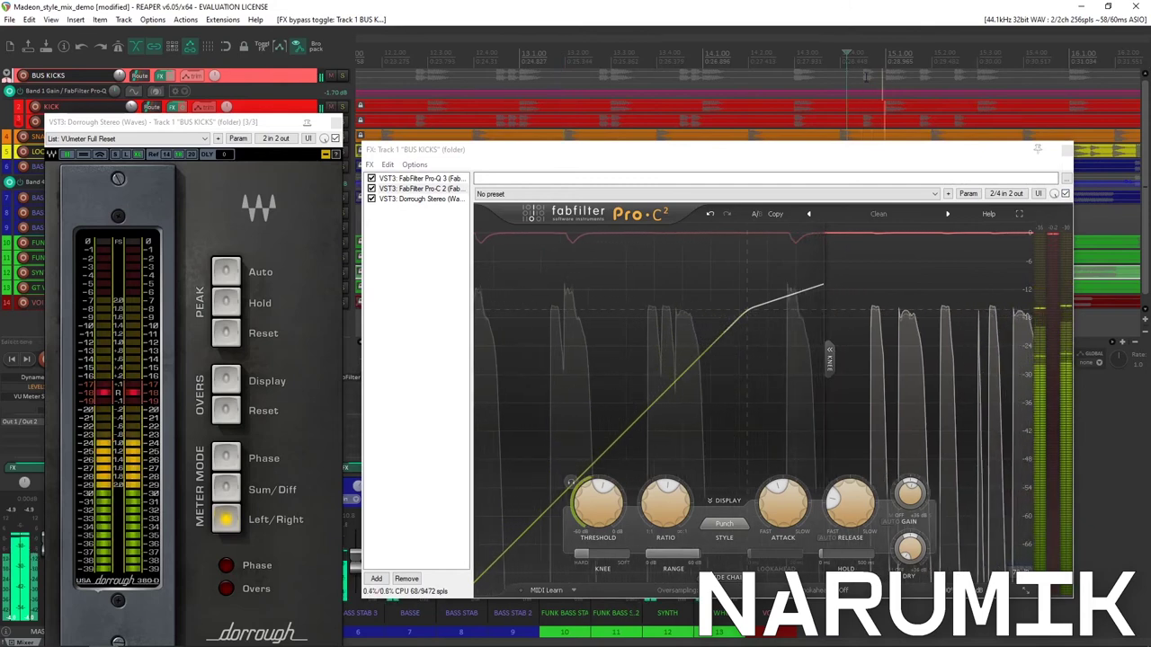
{"action": "left_click", "coordinate": [1066, 195]}
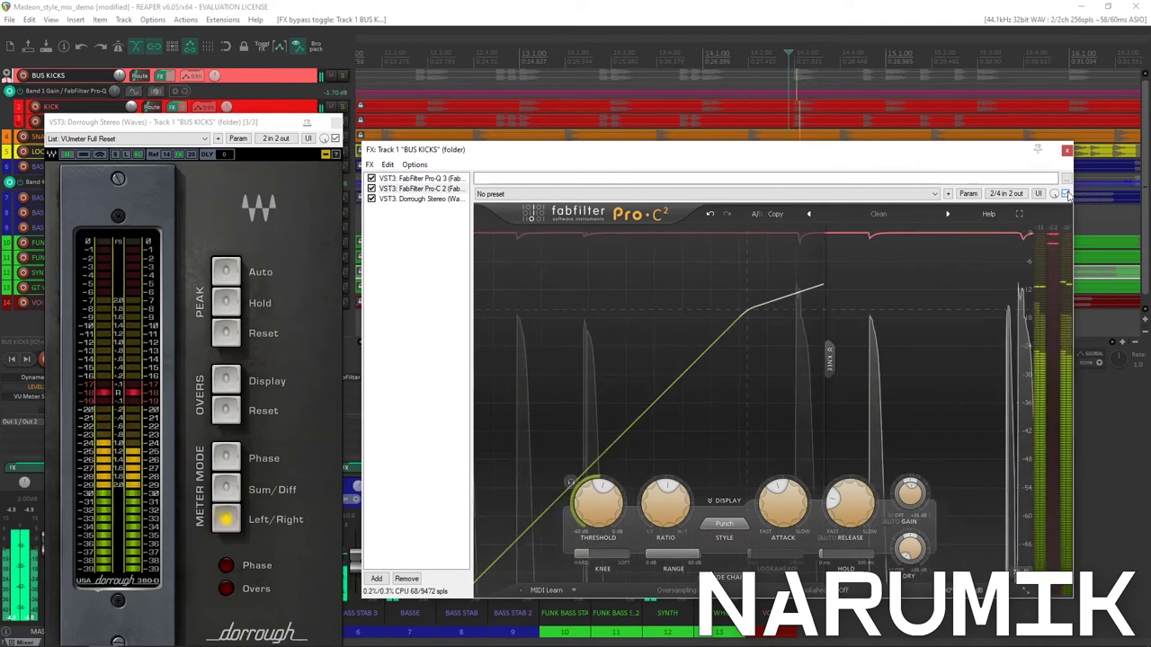
{"action": "left_click", "coordinate": [742, 54]}
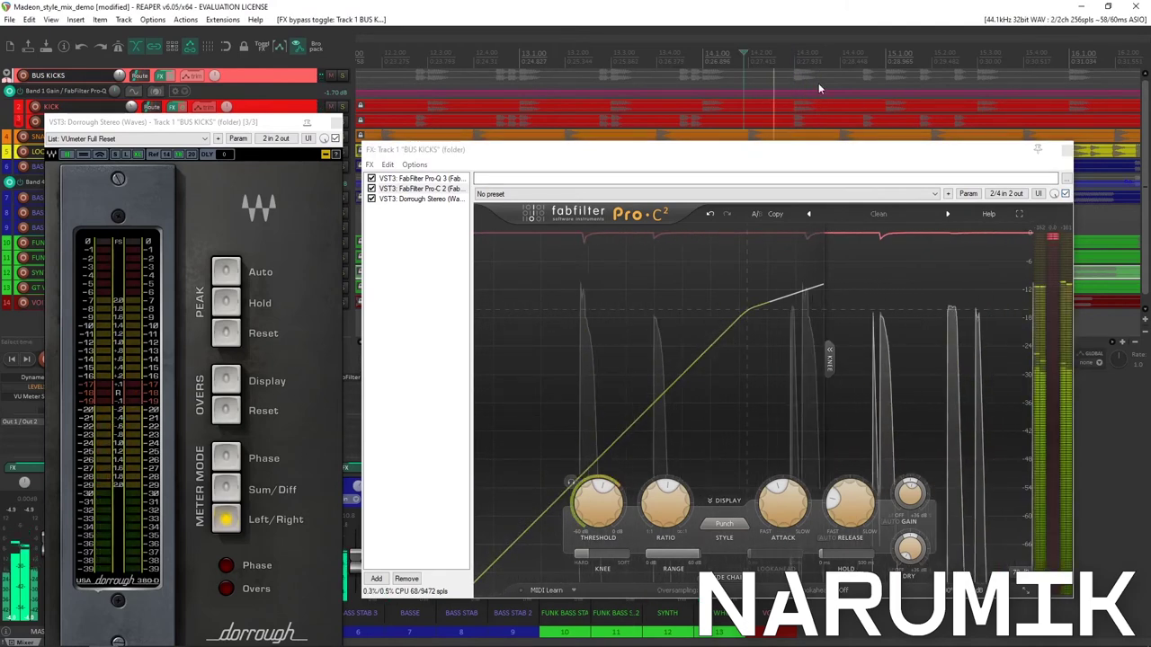
{"action": "left_click", "coordinate": [1066, 195]}
{"action": "left_click", "coordinate": [1066, 195]}
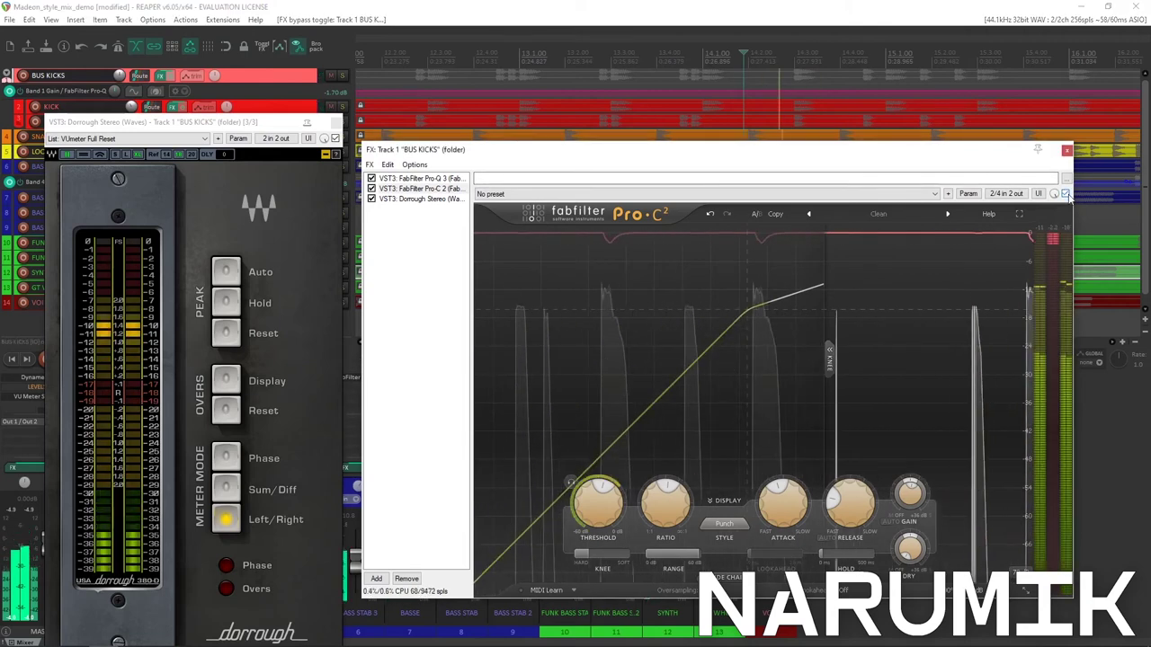
Stop playback, save the project and close the Dorrough meter and BUS KICKS effects windows.
{"action": "left_click", "coordinate": [450, 6]}
{"action": "key", "text": "space"}
{"action": "key", "text": "ctrl+s"}
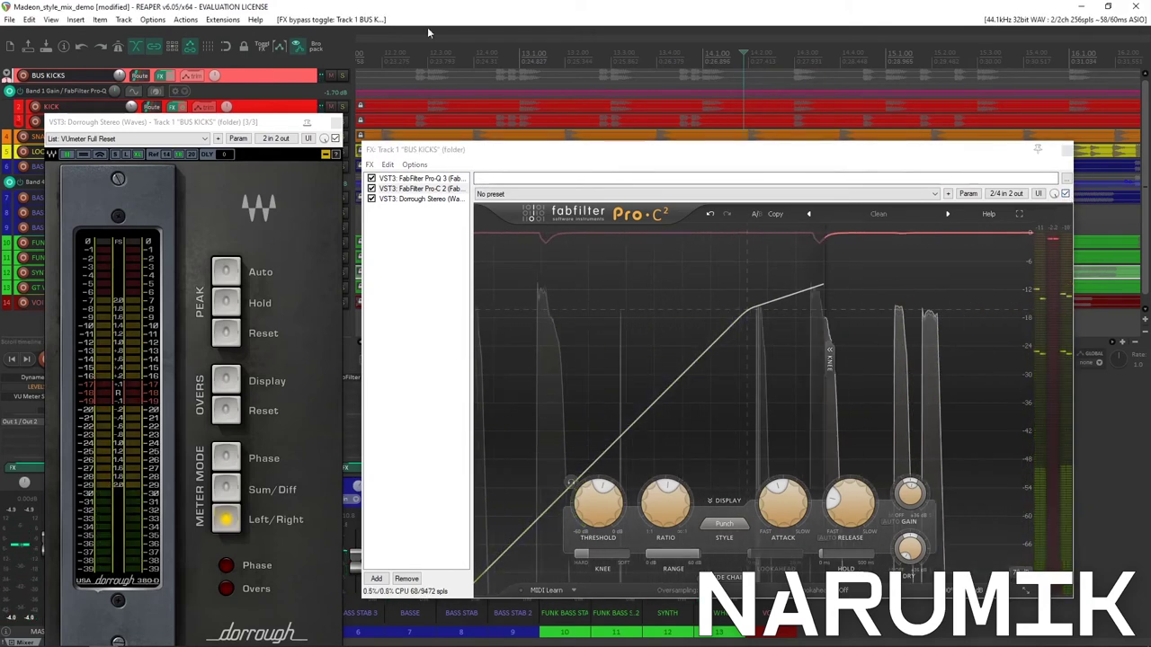
{"action": "left_click", "coordinate": [336, 122]}
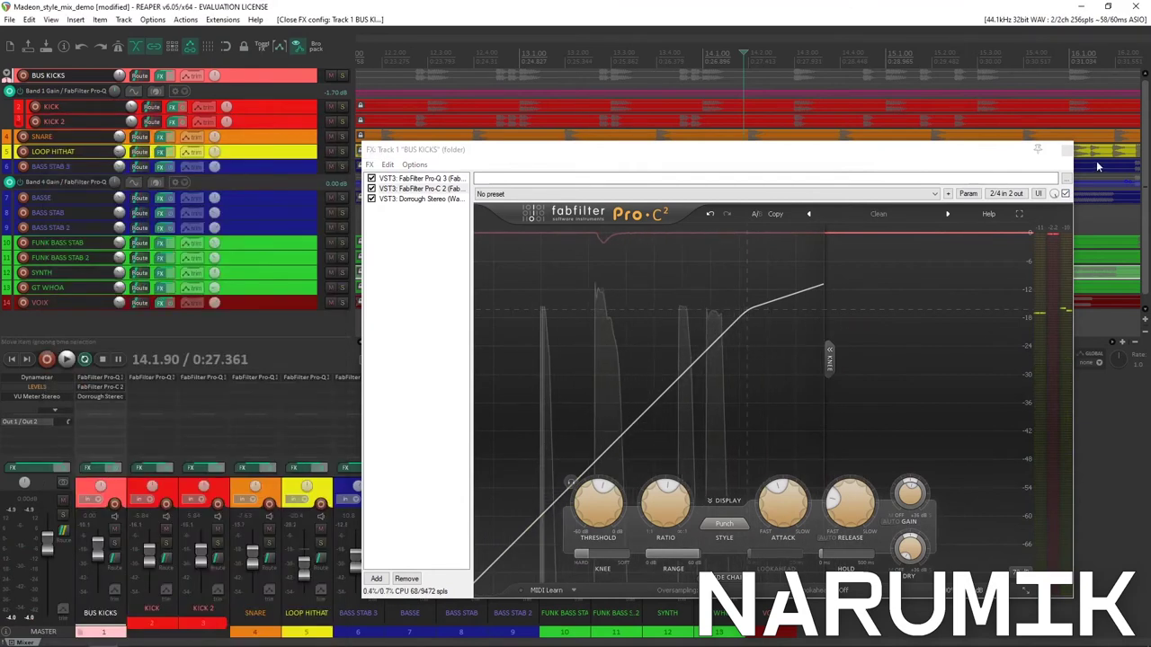
{"action": "left_click", "coordinate": [1067, 150]}
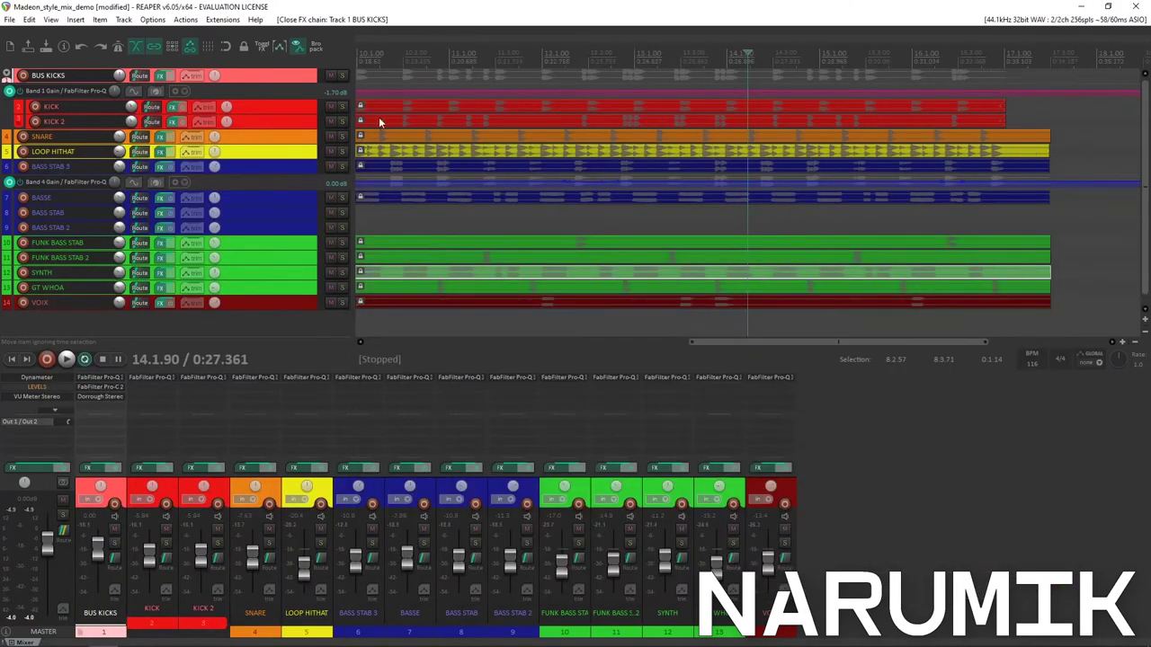
Solo BUS KICKS, audition it from around bar 9.4, and clear the solo.
{"action": "left_click", "coordinate": [344, 107]}
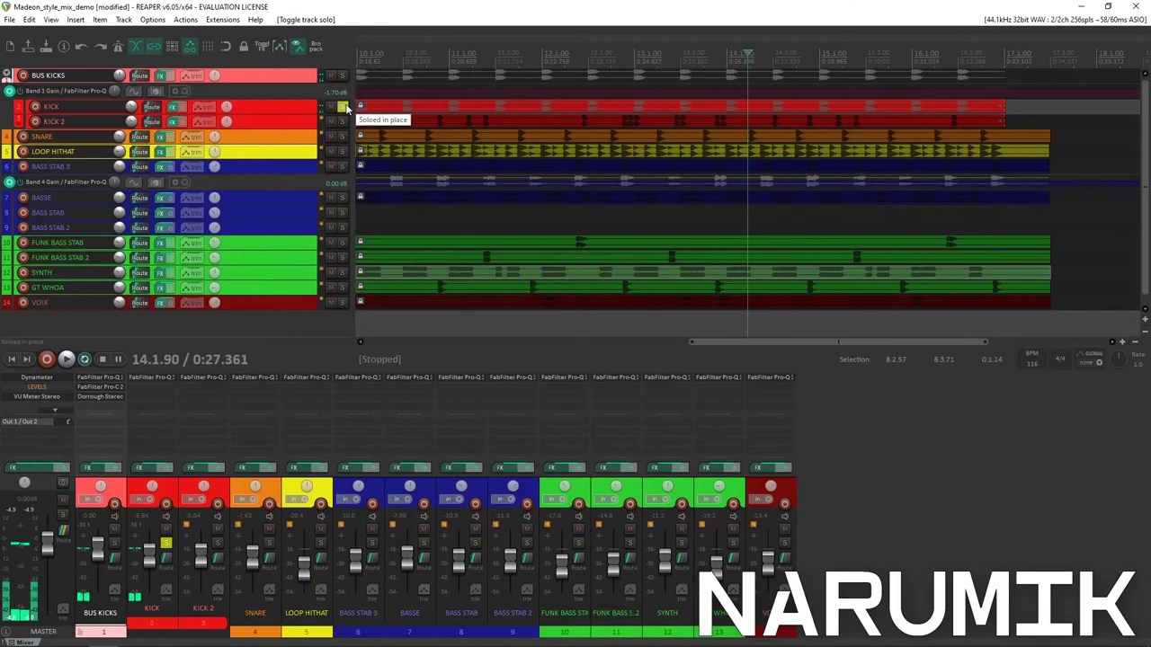
{"action": "left_click", "coordinate": [343, 107]}
{"action": "left_click", "coordinate": [342, 76]}
{"action": "scroll", "coordinate": [517, 78], "scroll_direction": "down", "scroll_amount": 3}
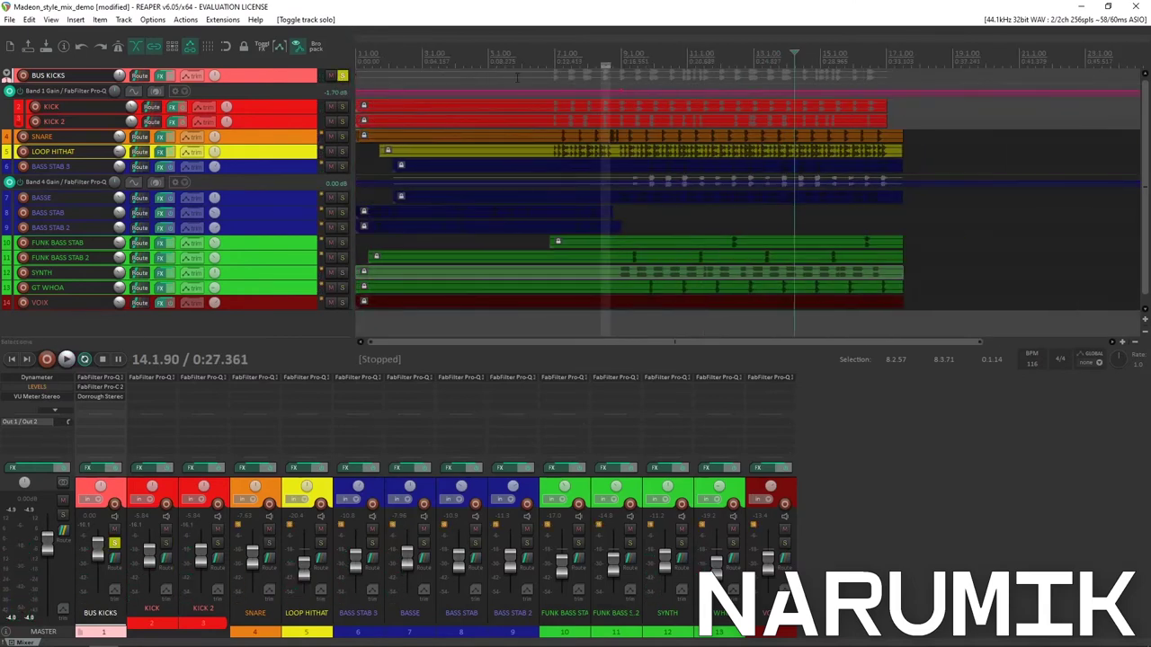
{"action": "left_click", "coordinate": [651, 51]}
{"action": "scroll", "coordinate": [653, 54], "scroll_direction": "up", "scroll_amount": 3}
{"action": "key", "text": "space"}
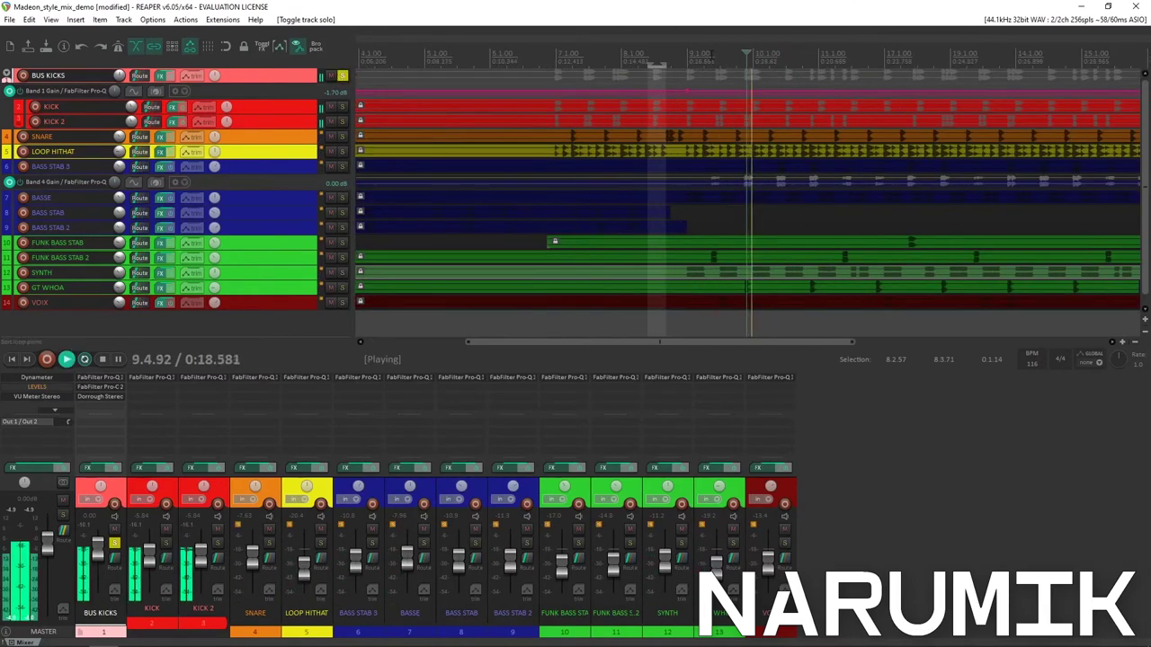
{"action": "key", "text": "space"}
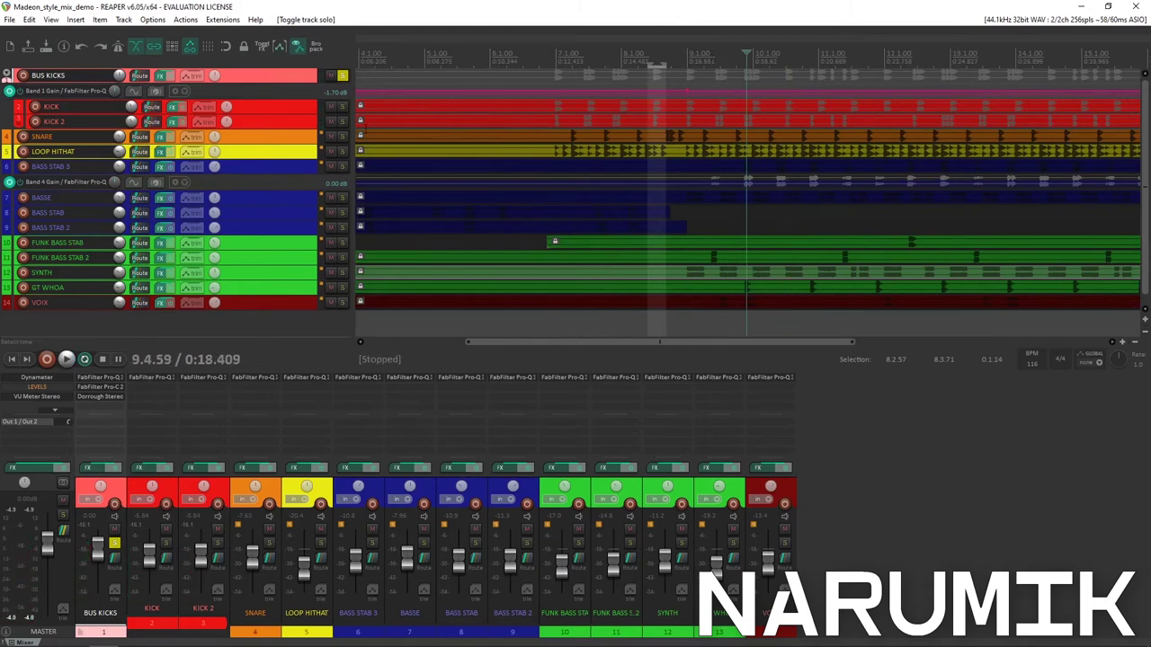
{"action": "left_click", "coordinate": [342, 75]}
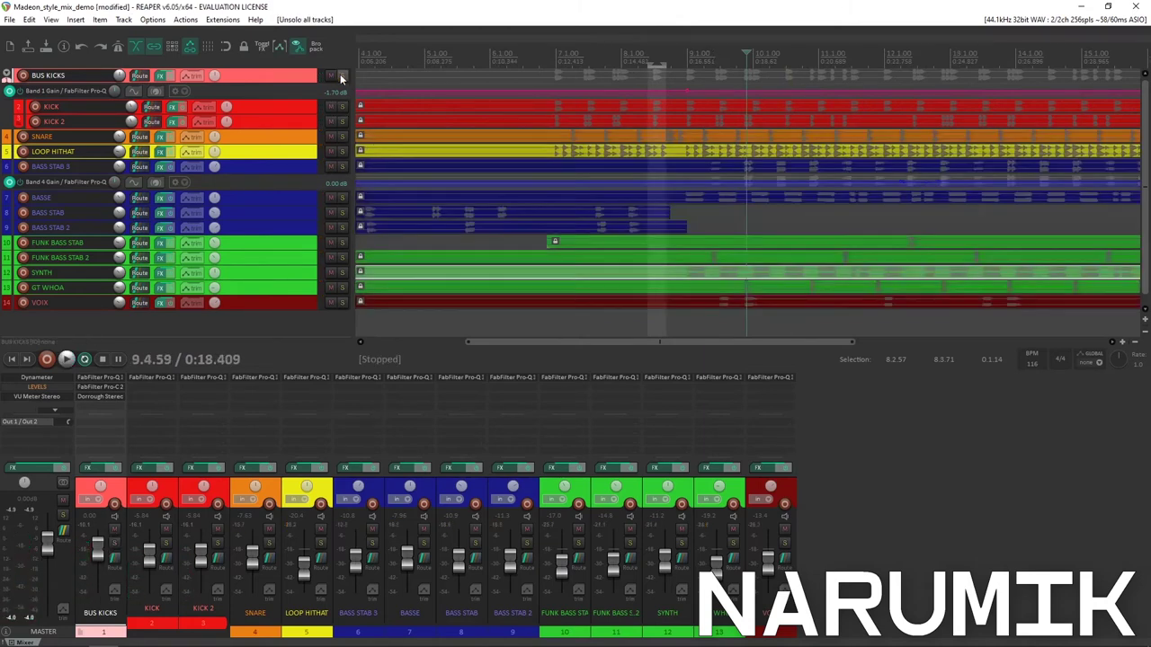
Enlarge the SNARE track and make a time selection around its first hit, from 7.1.87 to 7.2.63.
{"action": "left_click", "coordinate": [297, 137]}
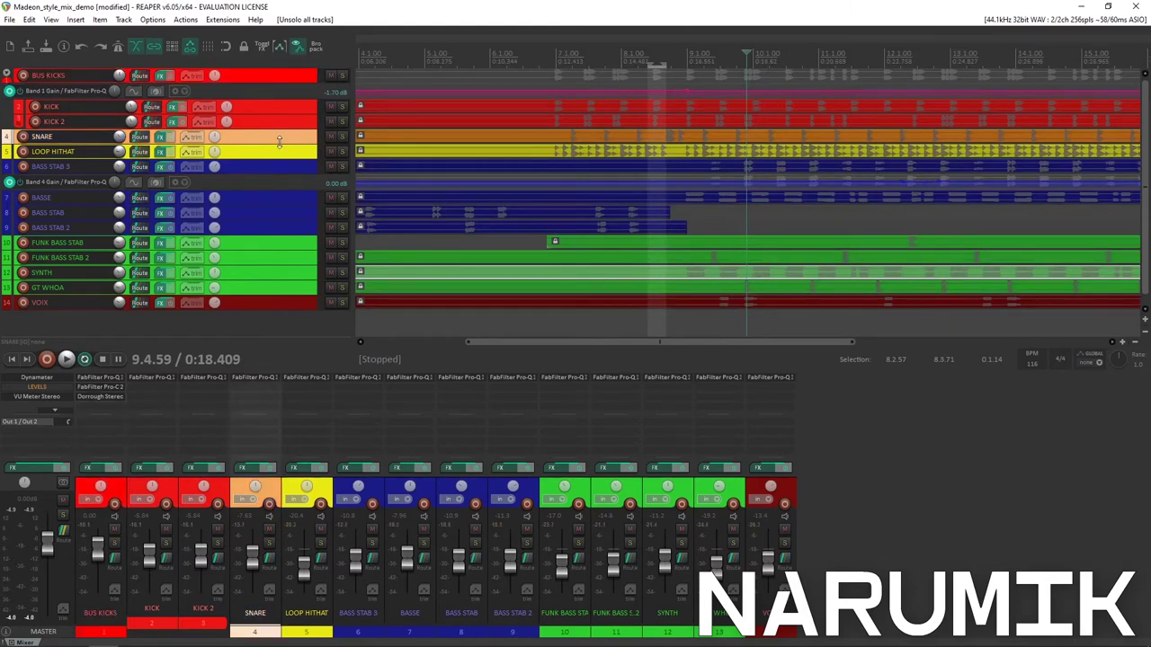
{"action": "left_click_drag", "start_coordinate": [272, 143], "coordinate": [241, 240]}
{"action": "scroll", "coordinate": [552, 189], "scroll_direction": "down", "scroll_amount": 3}
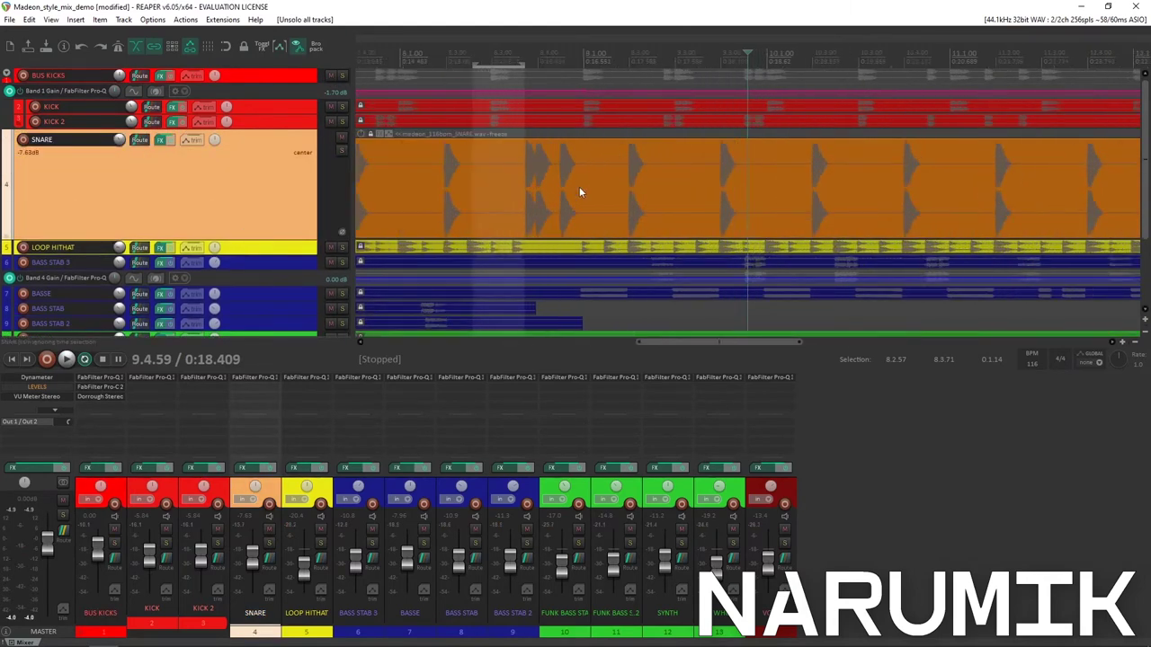
{"action": "left_click", "coordinate": [643, 163]}
{"action": "scroll", "coordinate": [668, 223], "scroll_direction": "up", "scroll_amount": 3}
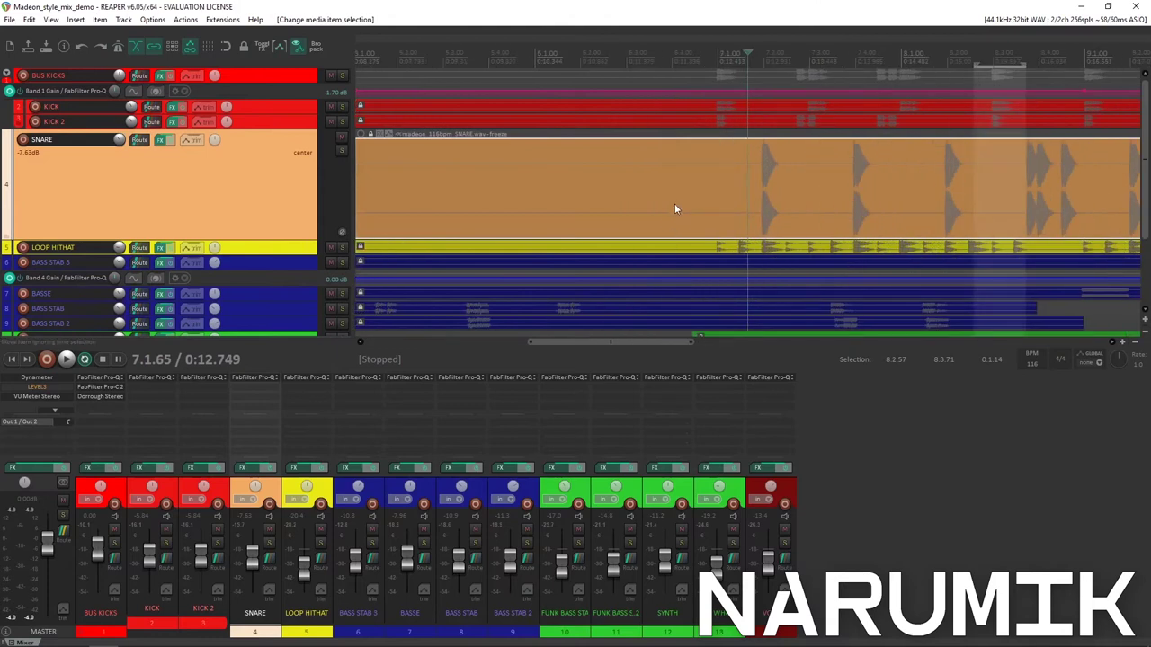
{"action": "scroll", "coordinate": [675, 202], "scroll_direction": "up", "scroll_amount": 2}
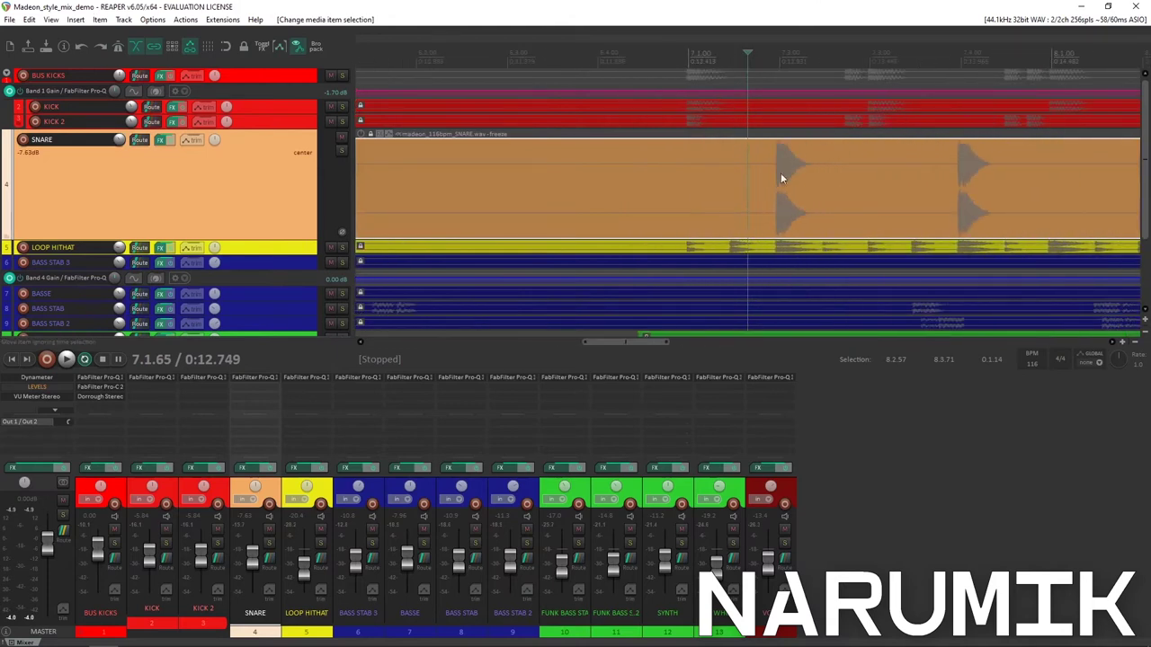
{"action": "left_click_drag", "start_coordinate": [768, 65], "coordinate": [836, 68]}
{"action": "scroll", "coordinate": [828, 149], "scroll_direction": "up", "scroll_amount": 3}
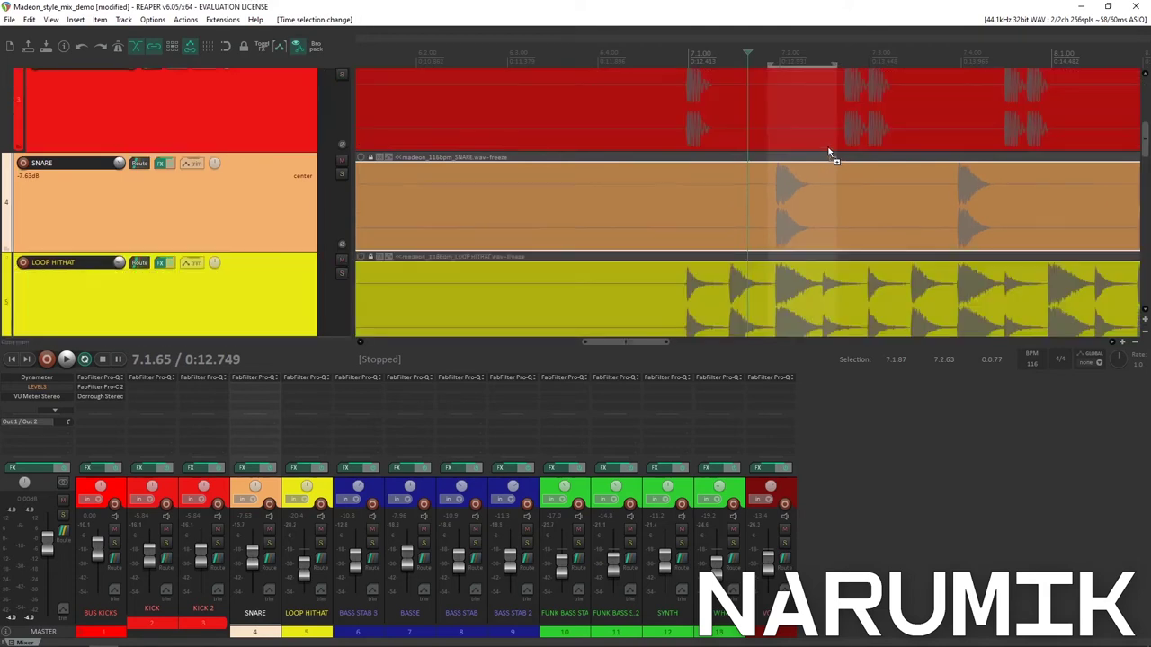
{"action": "scroll", "coordinate": [811, 203], "scroll_direction": "down", "scroll_amount": 4}
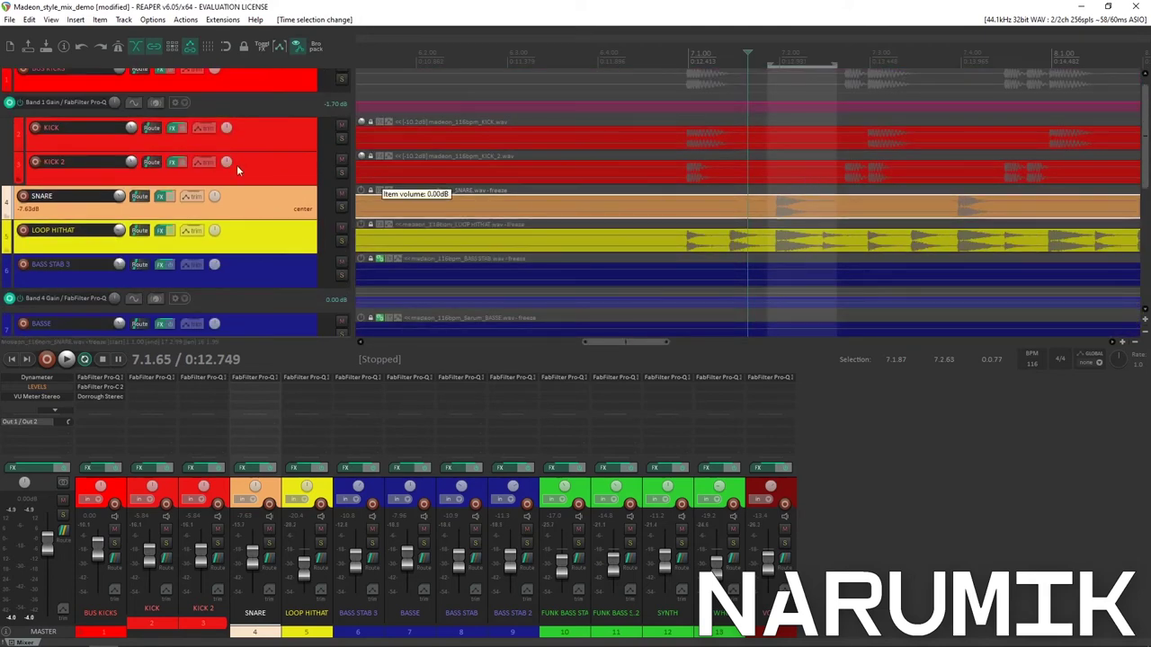
Show the SNARE effects chain while auditioning the selected hit, and close its window.
{"action": "left_click", "coordinate": [161, 200]}
{"action": "left_click_drag", "start_coordinate": [526, 169], "coordinate": [533, 259]}
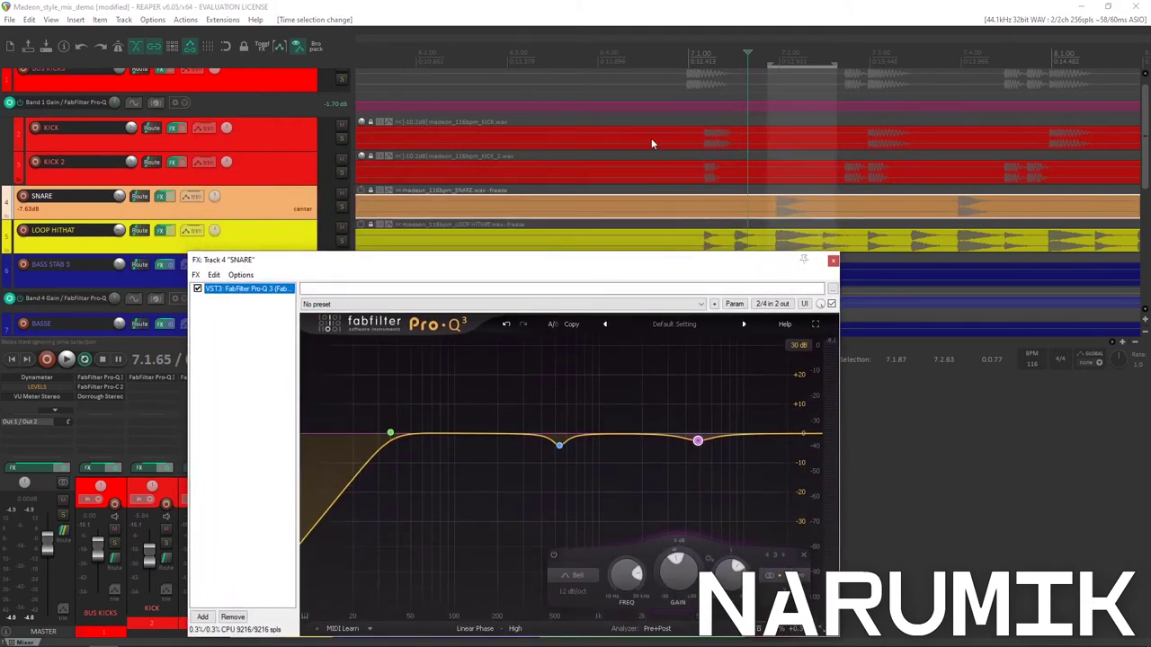
{"action": "key", "text": "space"}
{"action": "left_click", "coordinate": [833, 260]}
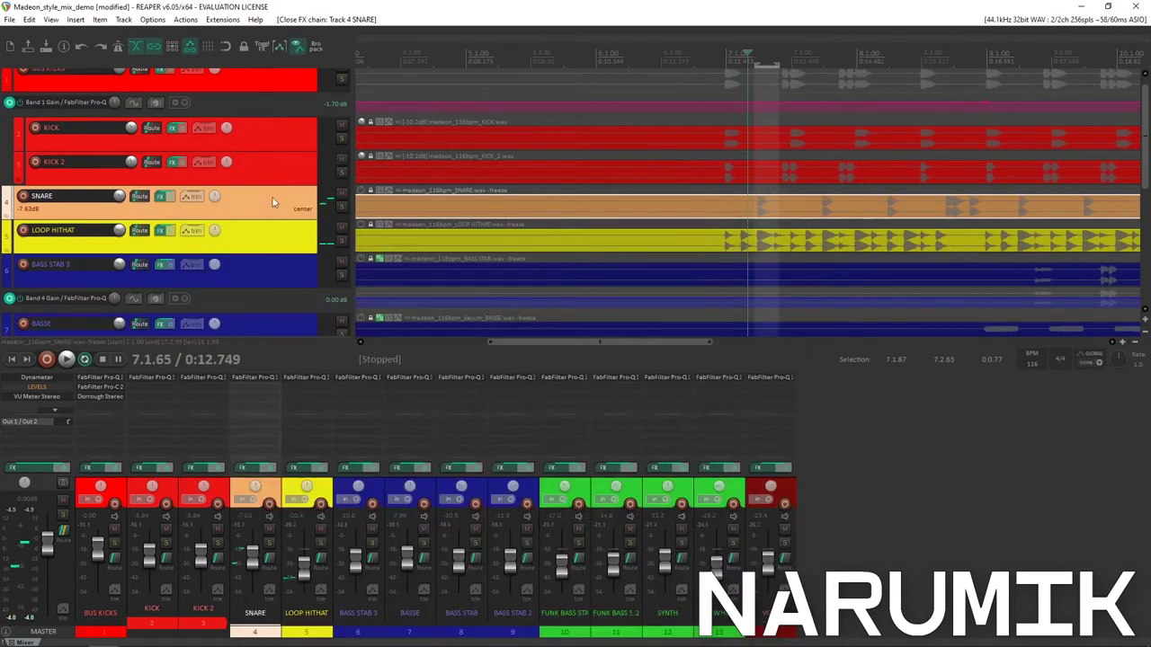
Add FabFilter Pro-C 2 after Pro-Q 3 in the SNARE effects chain and move the plugin window clear of the mixer.
{"action": "left_click", "coordinate": [160, 197]}
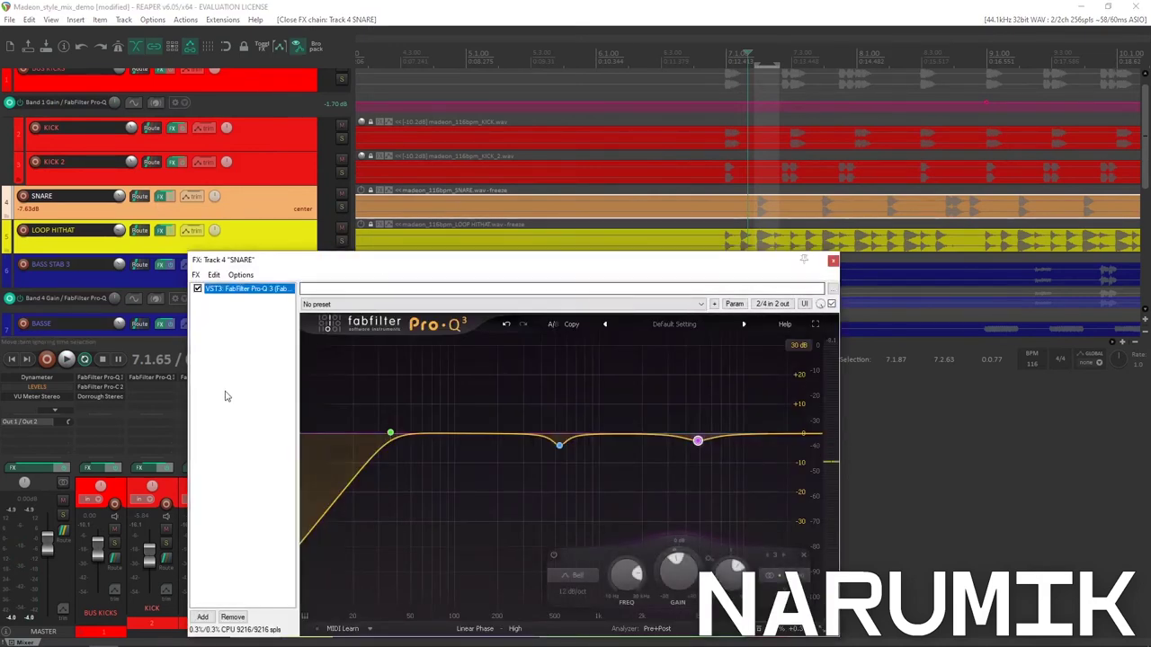
{"action": "double_click", "coordinate": [220, 390]}
{"action": "scroll", "coordinate": [652, 208], "scroll_direction": "up", "scroll_amount": 18}
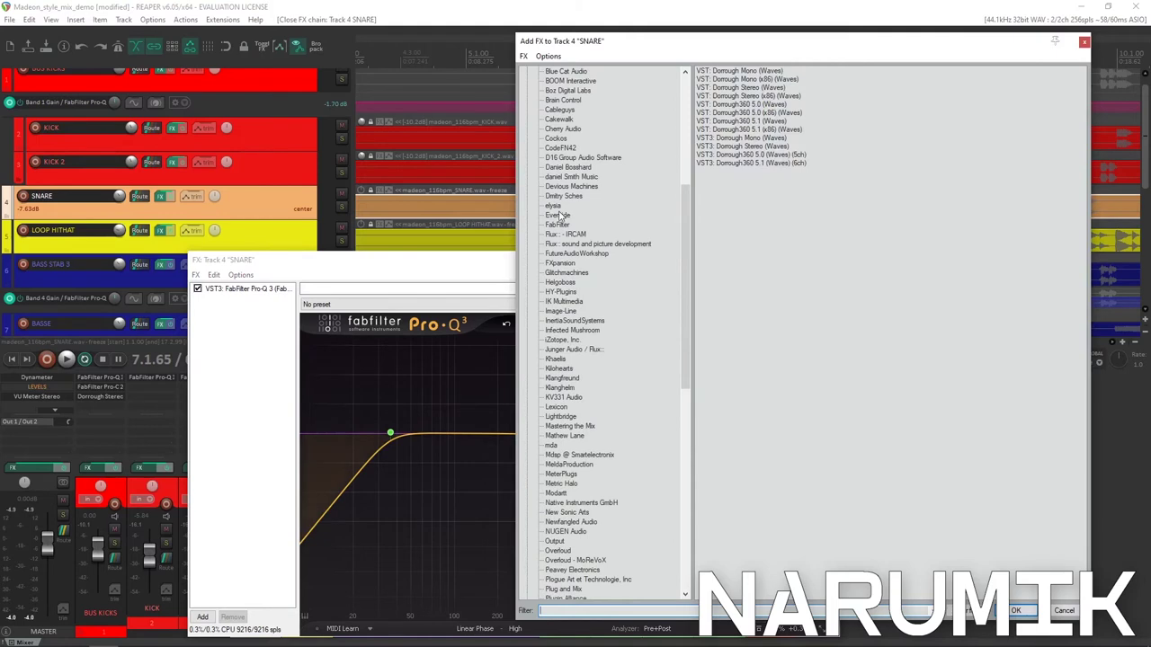
{"action": "left_click", "coordinate": [558, 223]}
{"action": "double_click", "coordinate": [728, 79]}
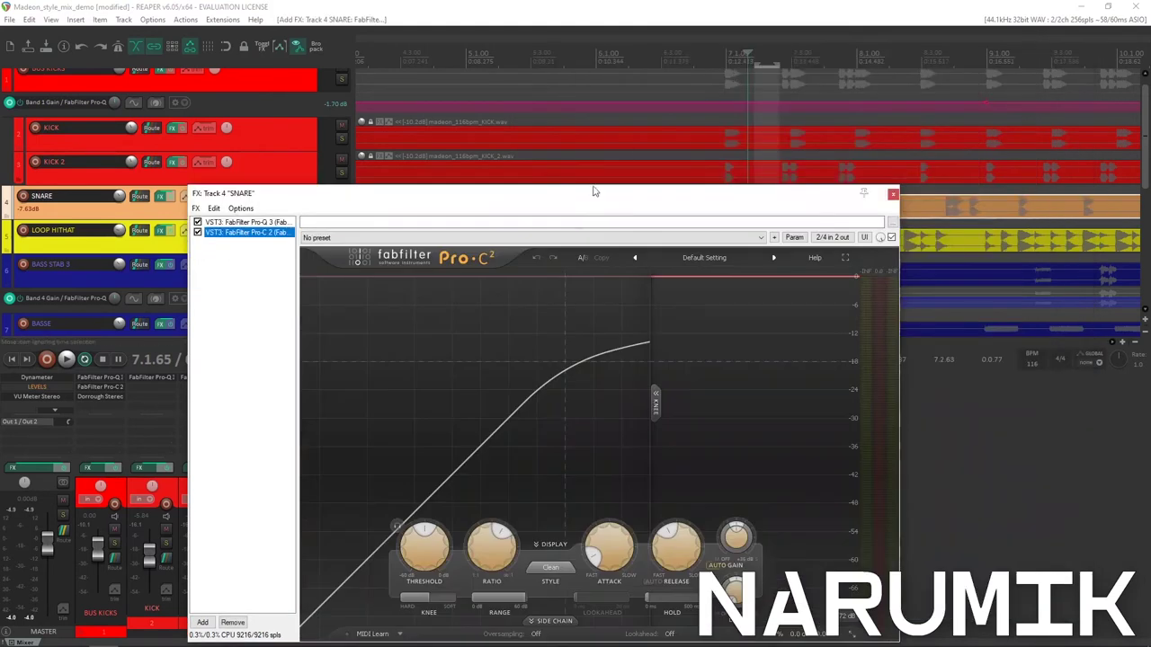
{"action": "left_click_drag", "start_coordinate": [584, 196], "coordinate": [635, 69]}
Load the Clean preset in the SNARE's Pro-C 2 and reposition the plugin window.
{"action": "left_click", "coordinate": [746, 135]}
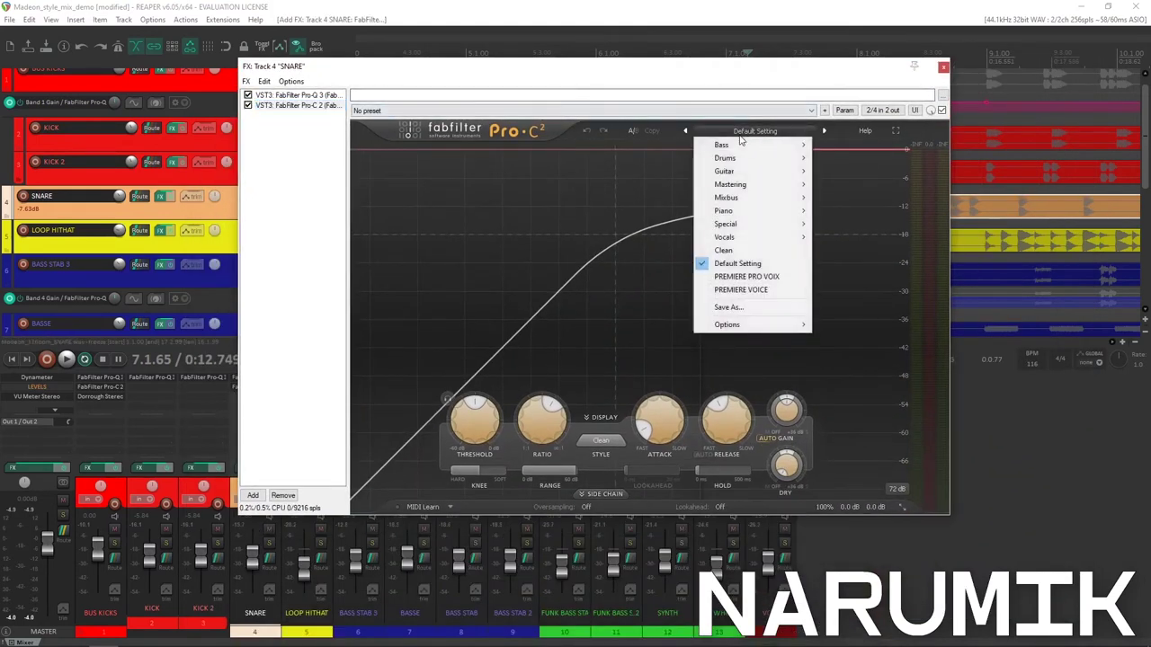
{"action": "left_click", "coordinate": [683, 77]}
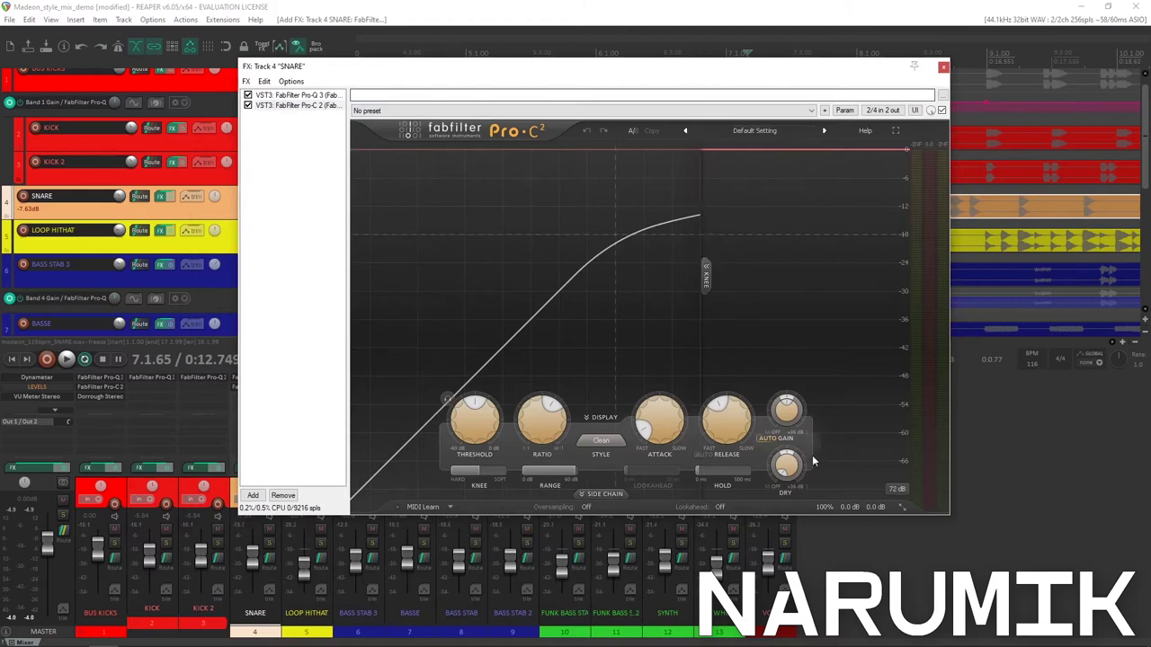
{"action": "left_click", "coordinate": [754, 131]}
{"action": "left_click", "coordinate": [750, 250]}
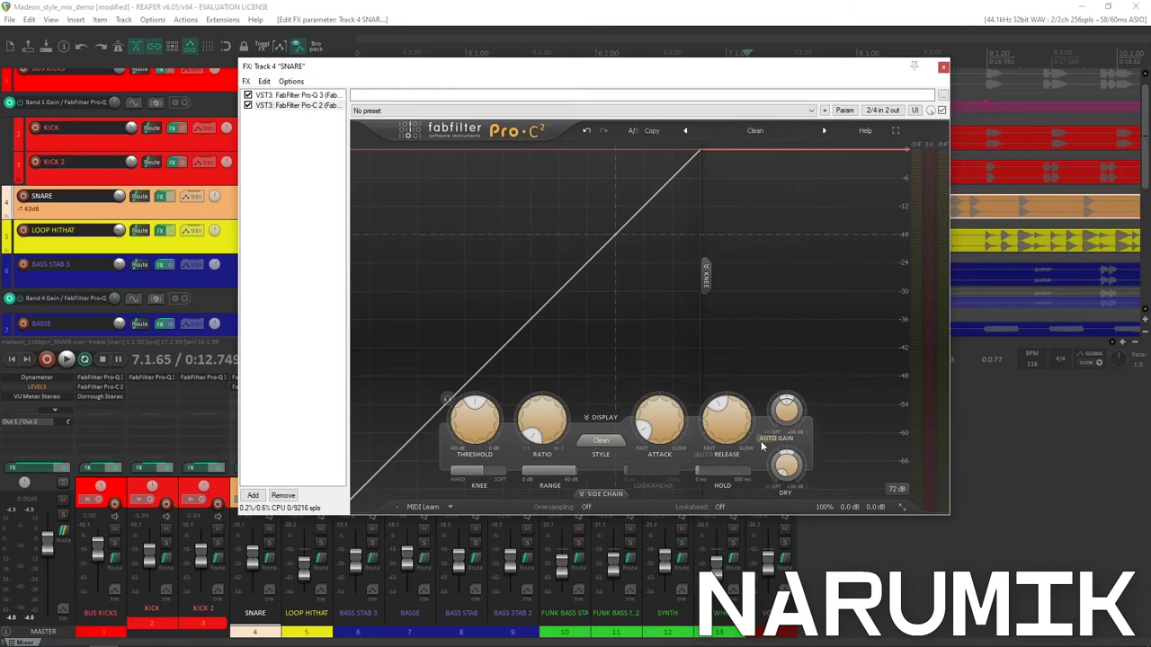
{"action": "left_click_drag", "start_coordinate": [511, 69], "coordinate": [575, 114]}
{"action": "left_click", "coordinate": [571, 6]}
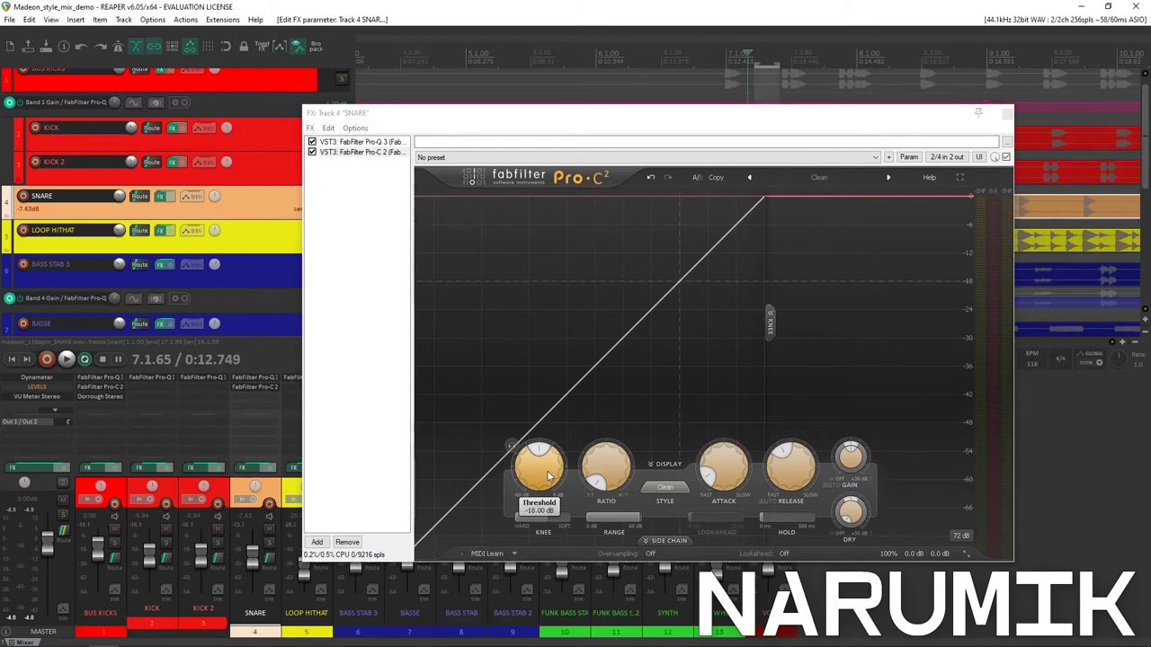
Raise the SNARE compressor's ratio and set its style to Punch.
{"action": "left_click", "coordinate": [619, 475]}
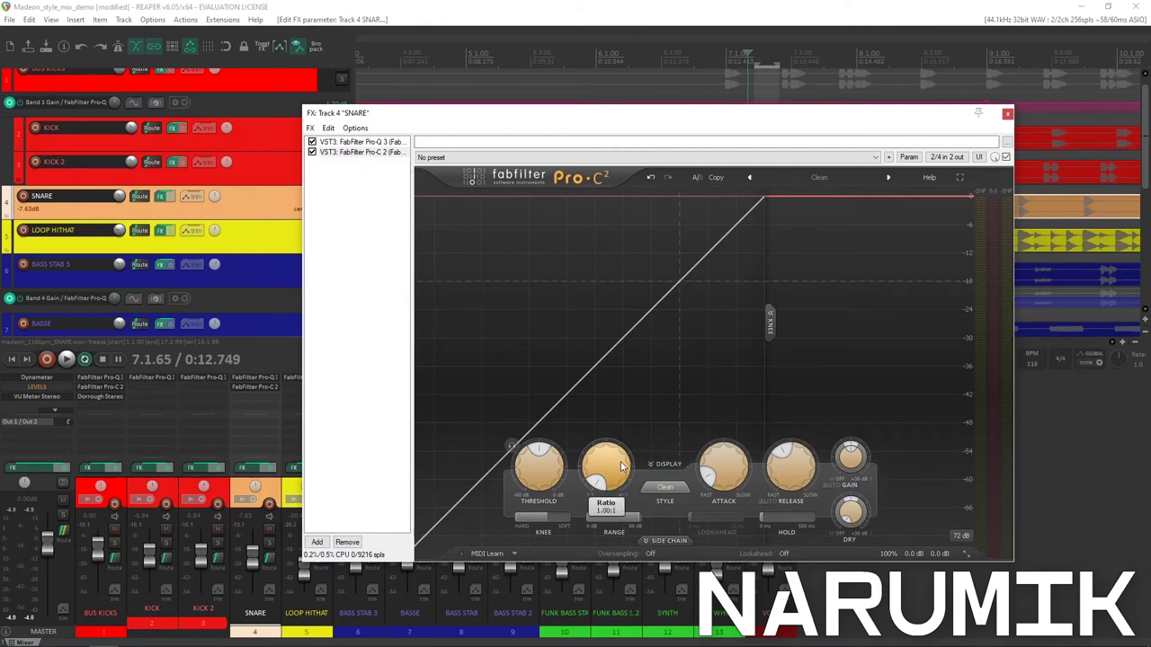
{"action": "left_click_drag", "start_coordinate": [629, 431], "coordinate": [624, 473]}
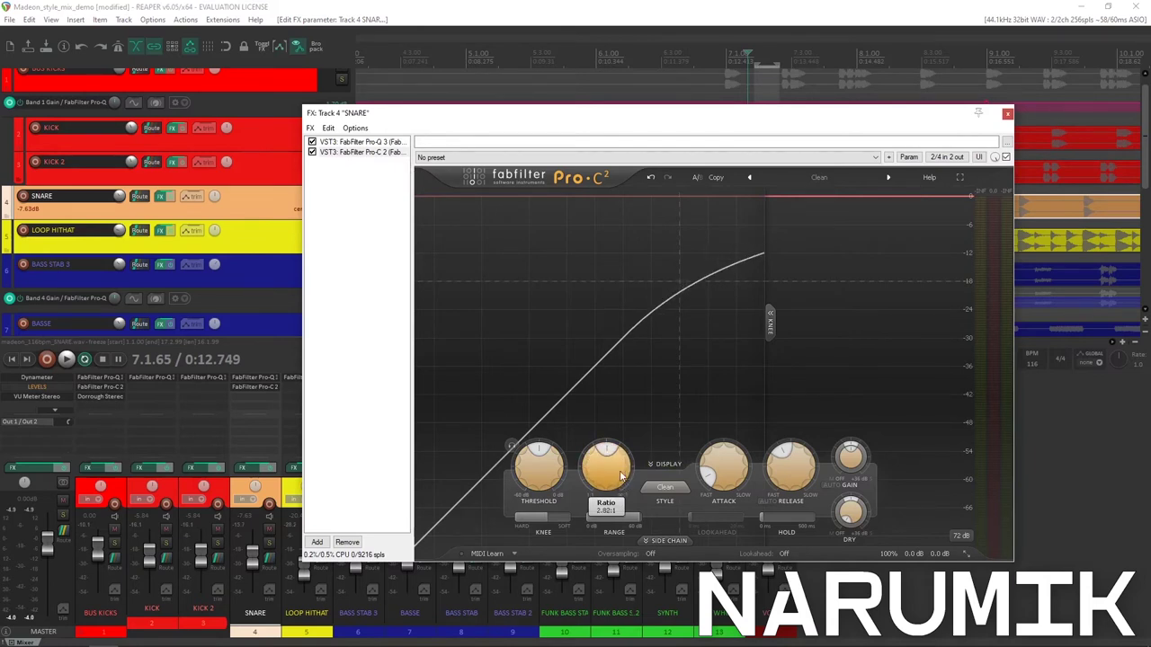
{"action": "left_click", "coordinate": [664, 487]}
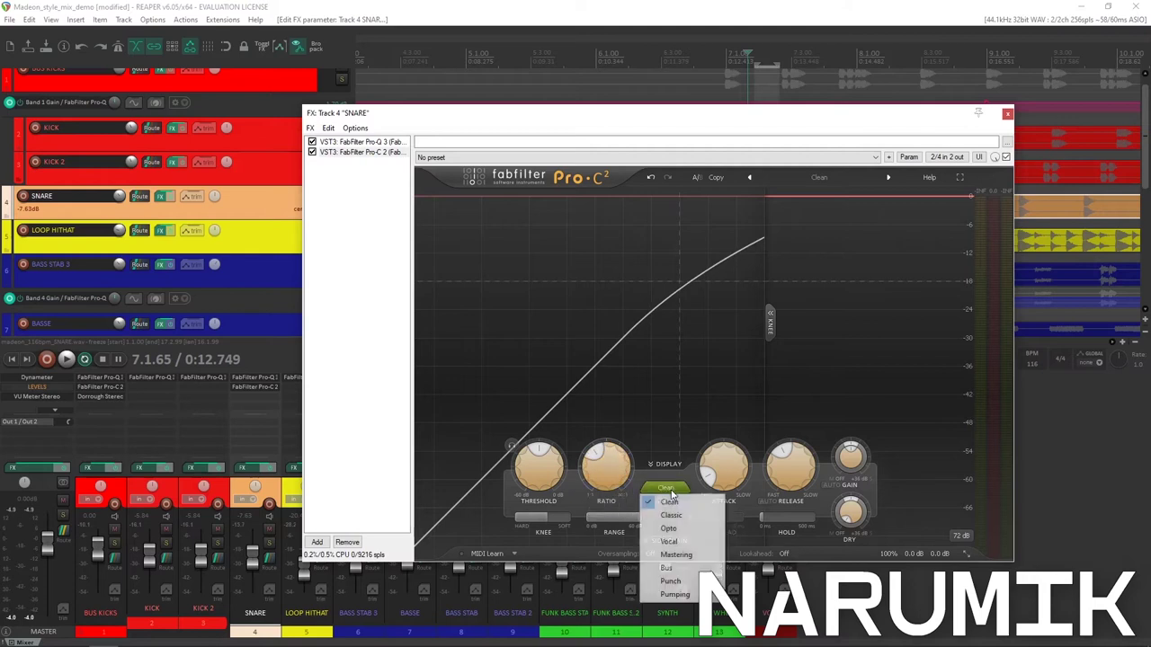
{"action": "left_click", "coordinate": [671, 582]}
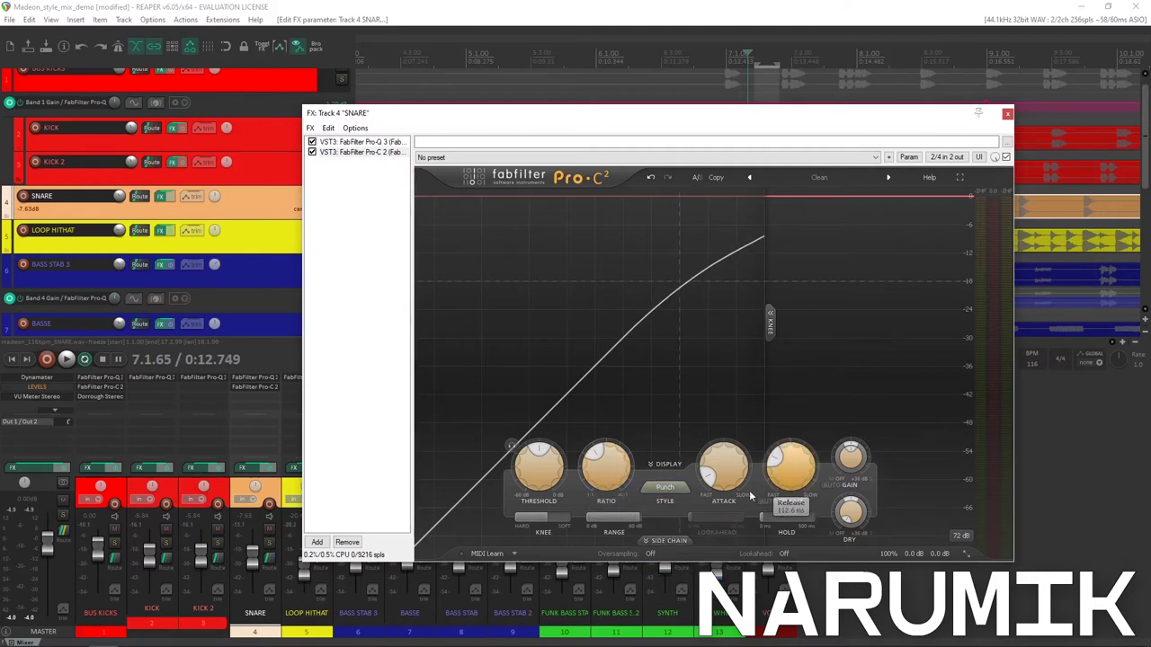
Loop the snare hit and set the compressor's attack to about 10.8 ms and release to about 57 ms.
{"action": "key", "text": "space"}
{"action": "left_click_drag", "start_coordinate": [730, 483], "coordinate": [745, 450]}
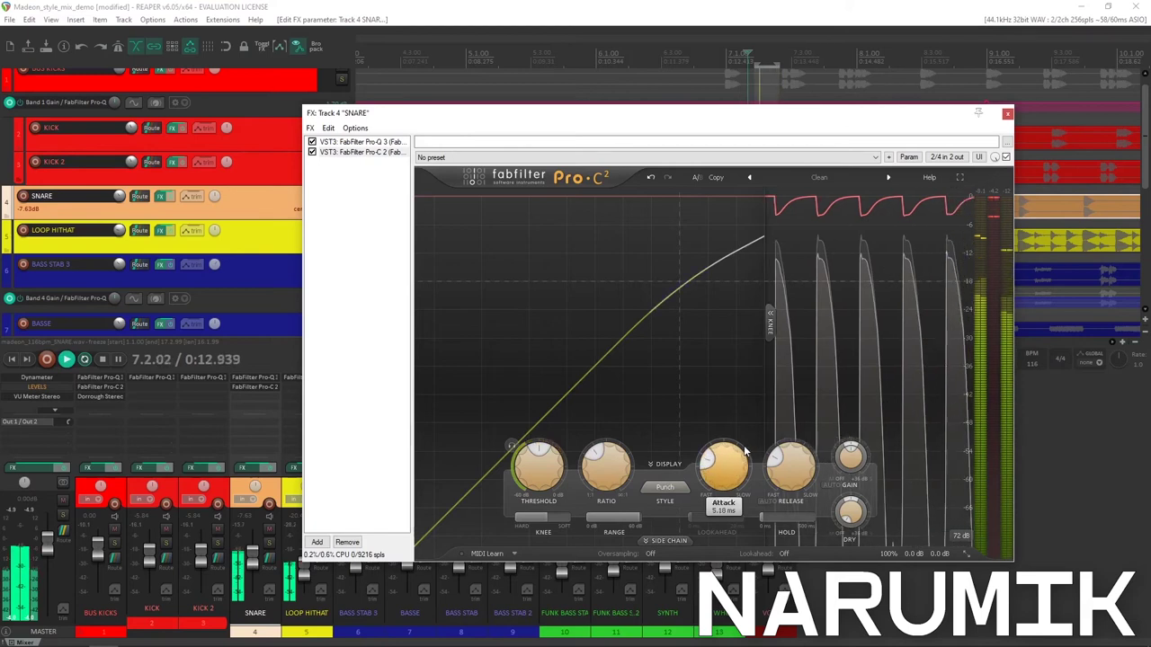
{"action": "scroll", "coordinate": [745, 451], "scroll_direction": "up", "scroll_amount": 3}
{"action": "key", "text": "space"}
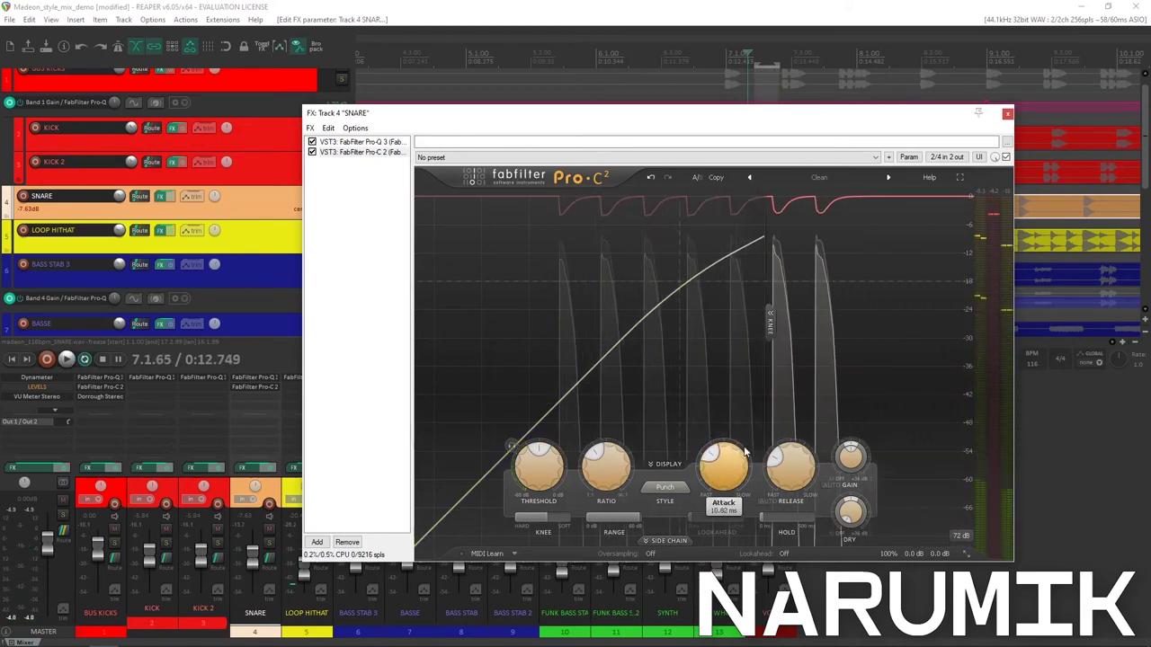
{"action": "mouse_move", "coordinate": [805, 485]}
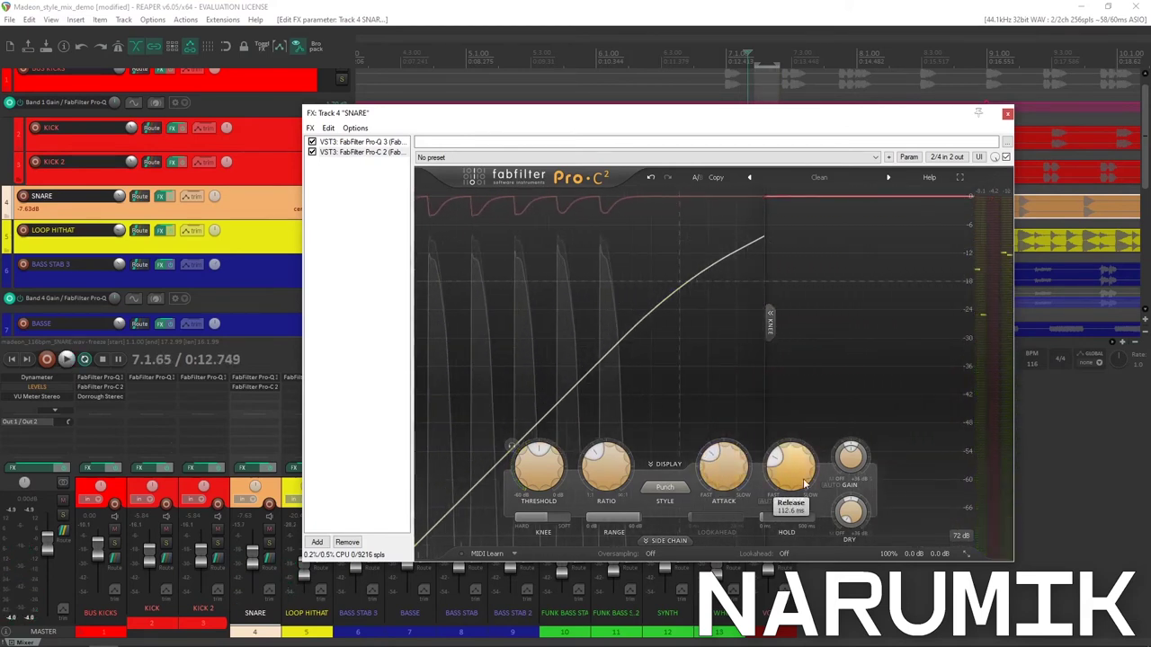
{"action": "scroll", "coordinate": [806, 470], "scroll_direction": "down", "scroll_amount": 3}
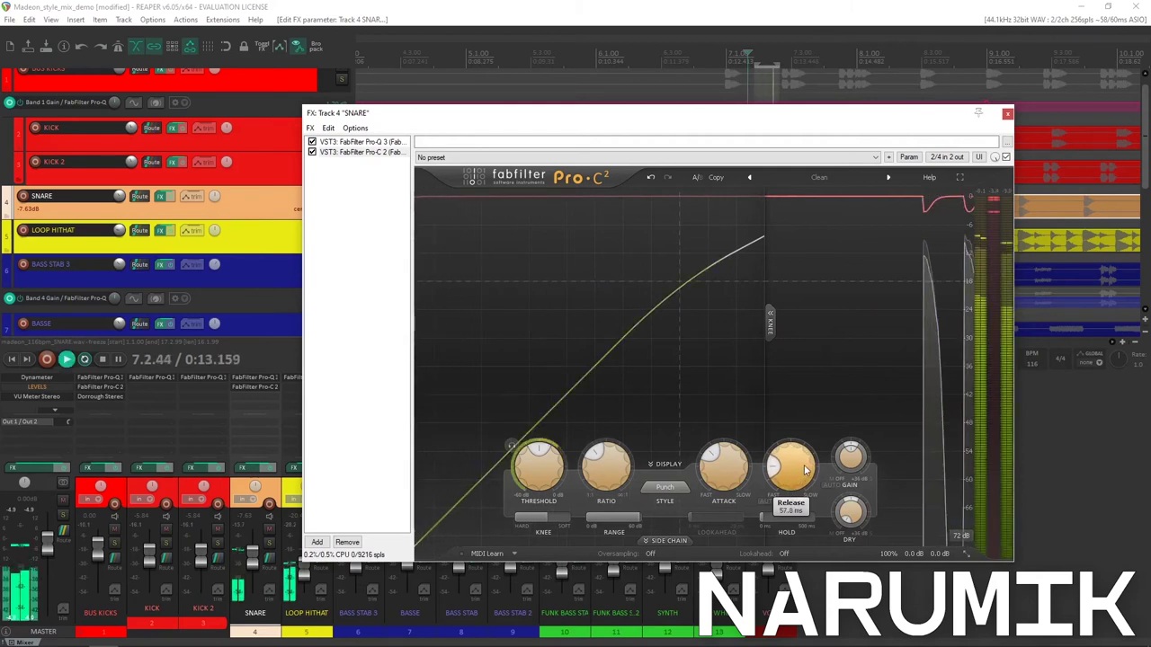
Set the ratio to about 3.1:1 with a higher threshold, and compare the snare with Pro-C 2 bypassed and enabled.
{"action": "left_click_drag", "start_coordinate": [613, 470], "coordinate": [639, 453]}
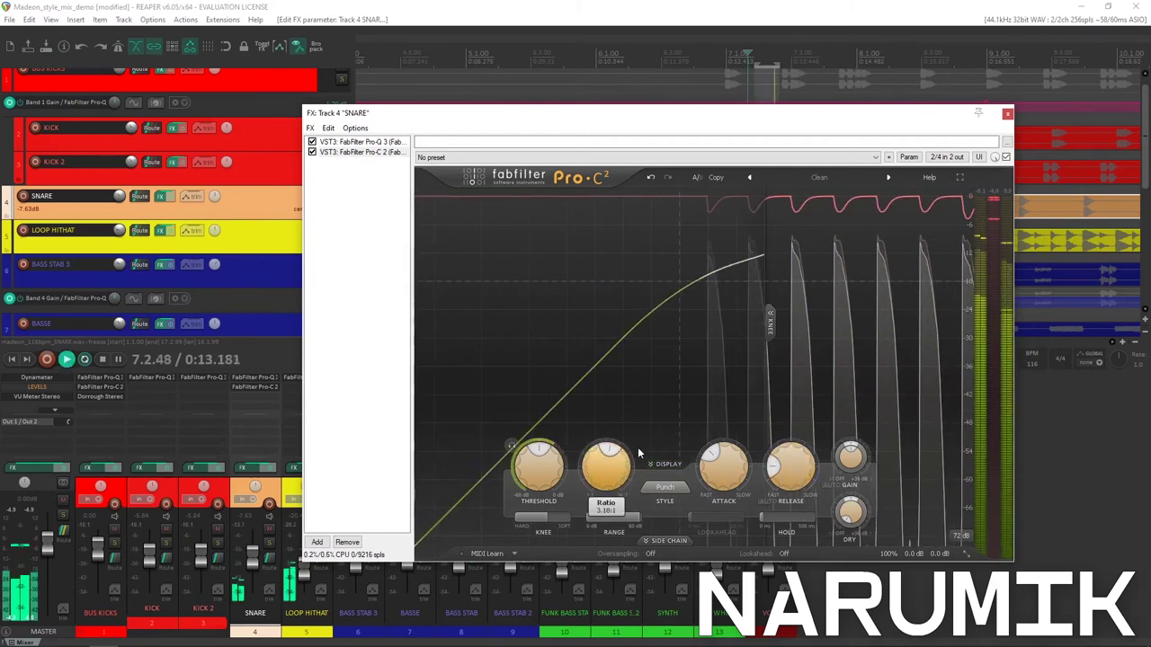
{"action": "mouse_move", "coordinate": [557, 461]}
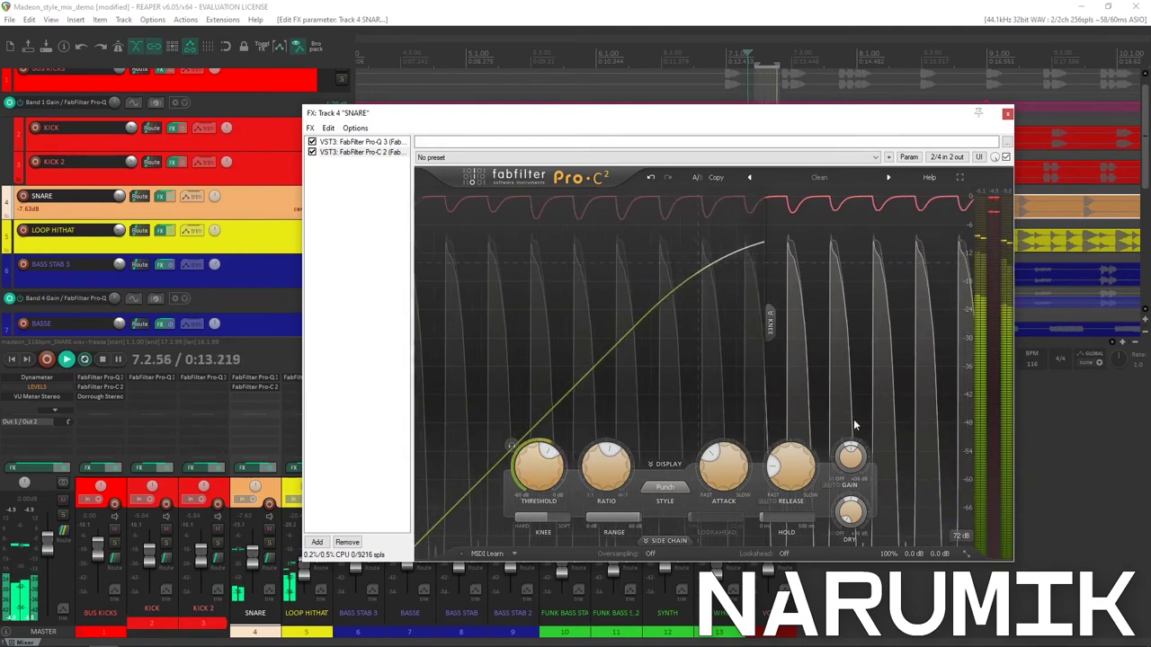
{"action": "left_click", "coordinate": [1005, 157]}
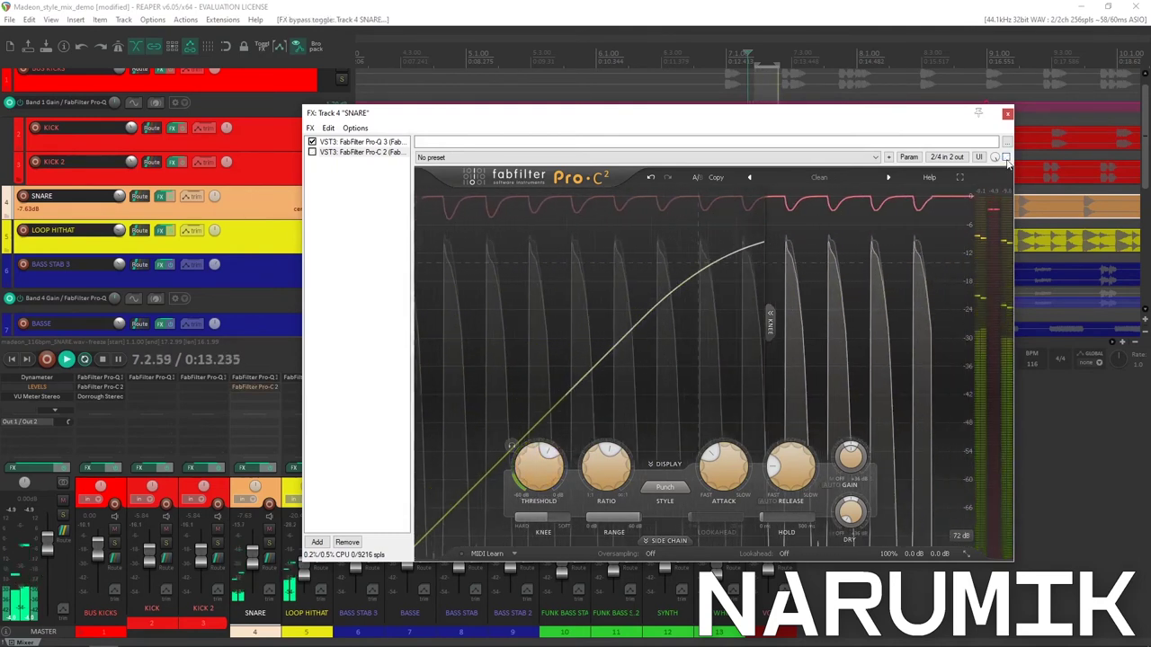
{"action": "left_click", "coordinate": [1005, 157]}
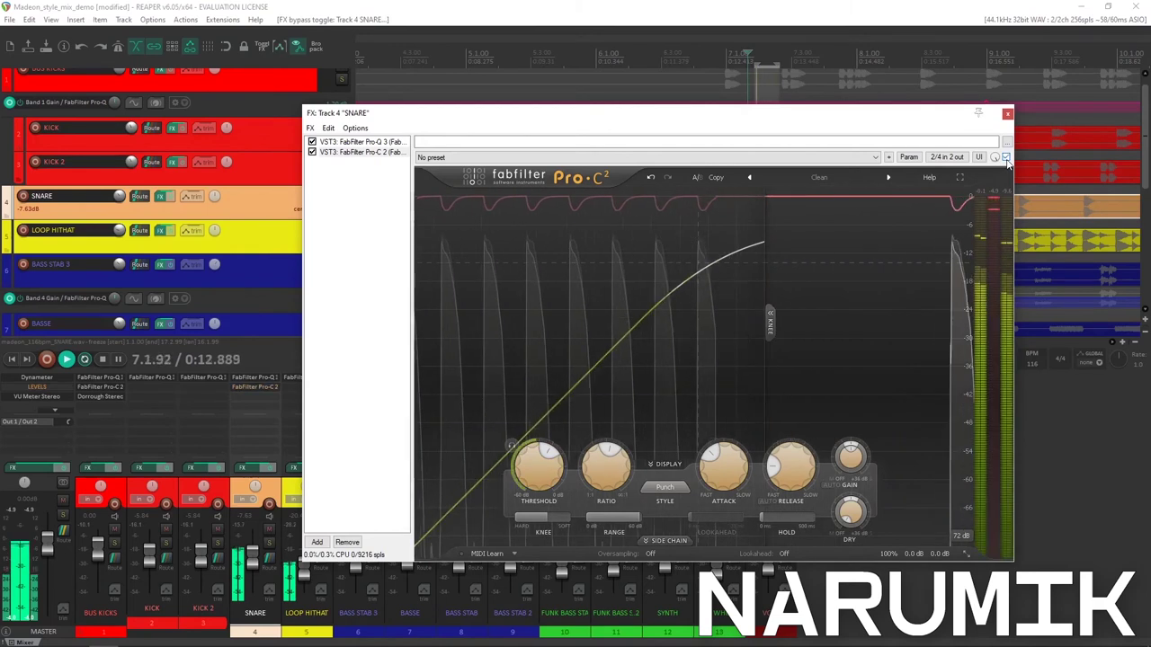
Raise Pro-C 2's wet gain to make up the snare's level, checking it against the bypassed signal and leaving the compressor enabled.
{"action": "left_click_drag", "start_coordinate": [860, 455], "coordinate": [873, 448]}
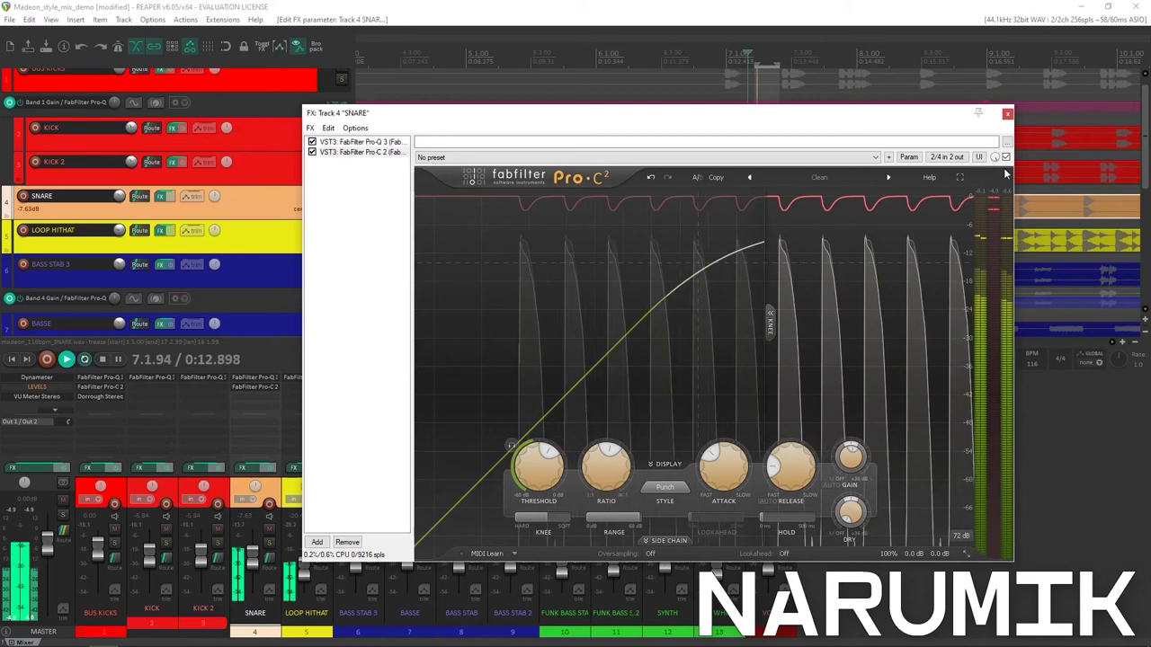
{"action": "left_click", "coordinate": [1005, 157]}
{"action": "left_click", "coordinate": [1005, 157]}
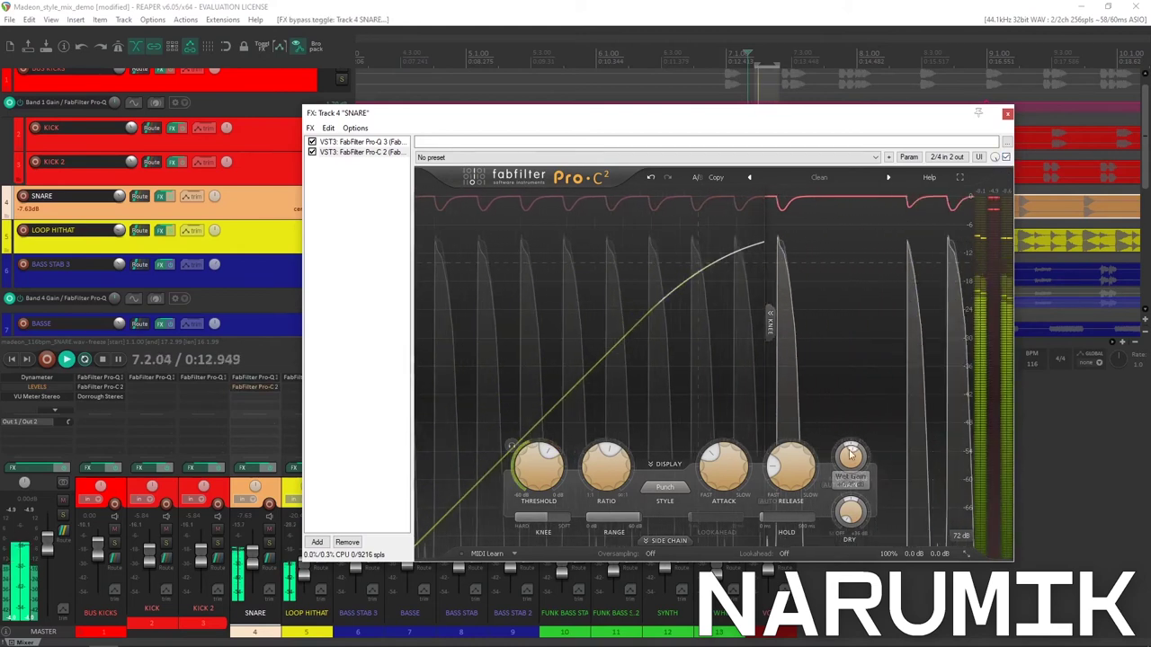
{"action": "double_click", "coordinate": [851, 456]}
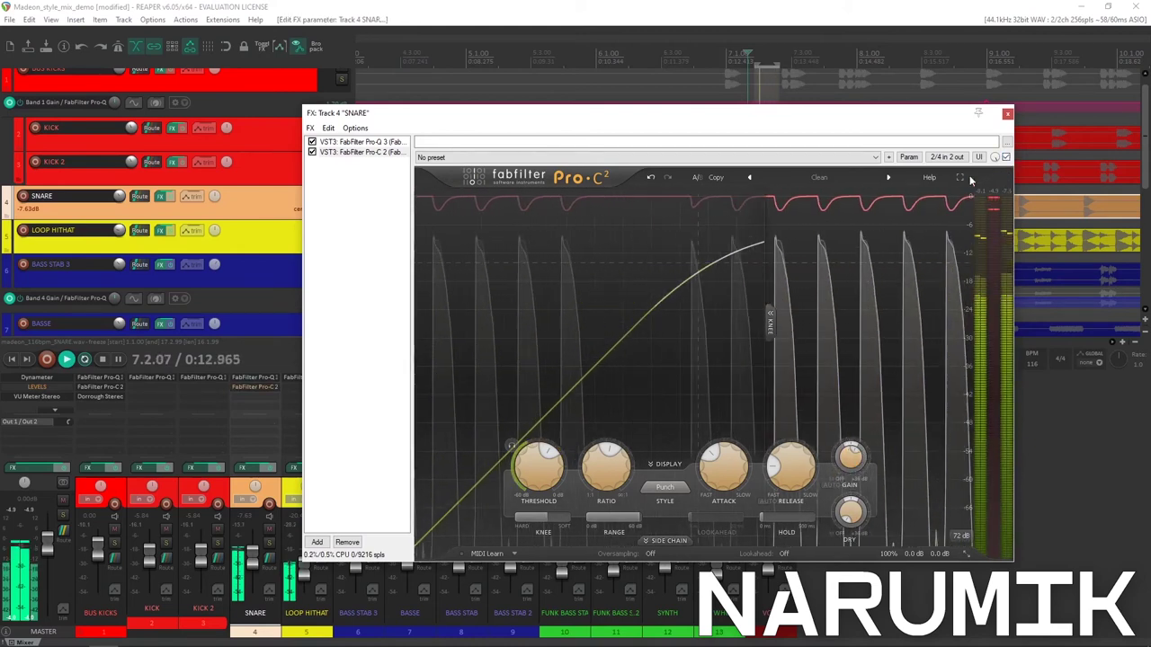
{"action": "left_click", "coordinate": [1007, 158]}
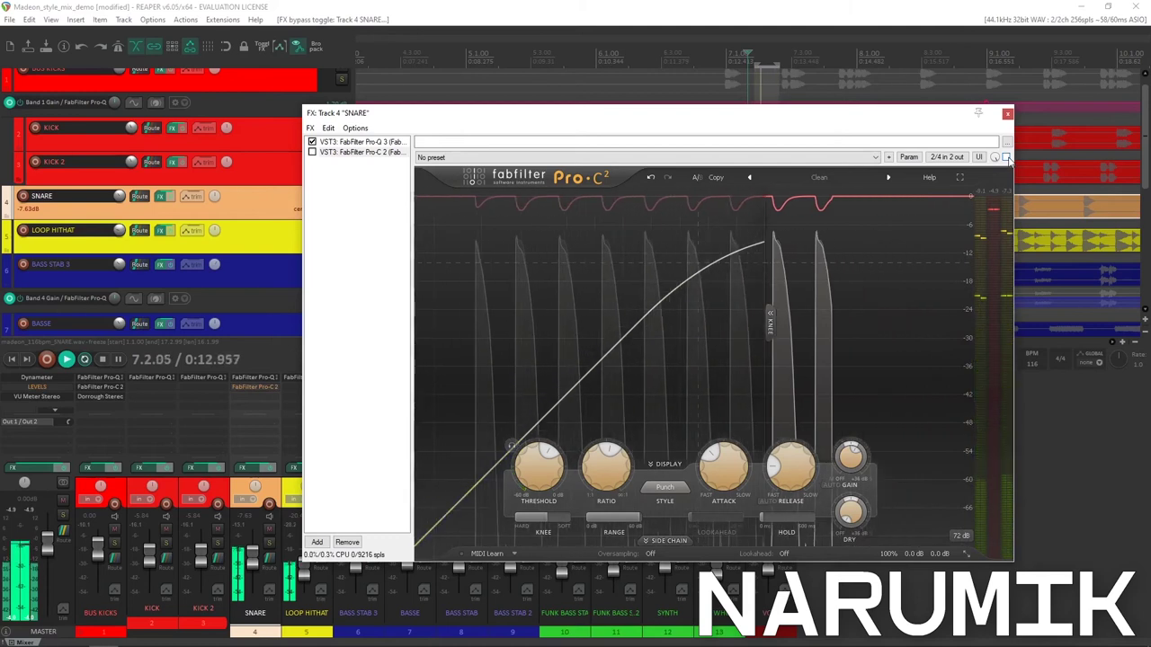
{"action": "left_click", "coordinate": [1007, 158]}
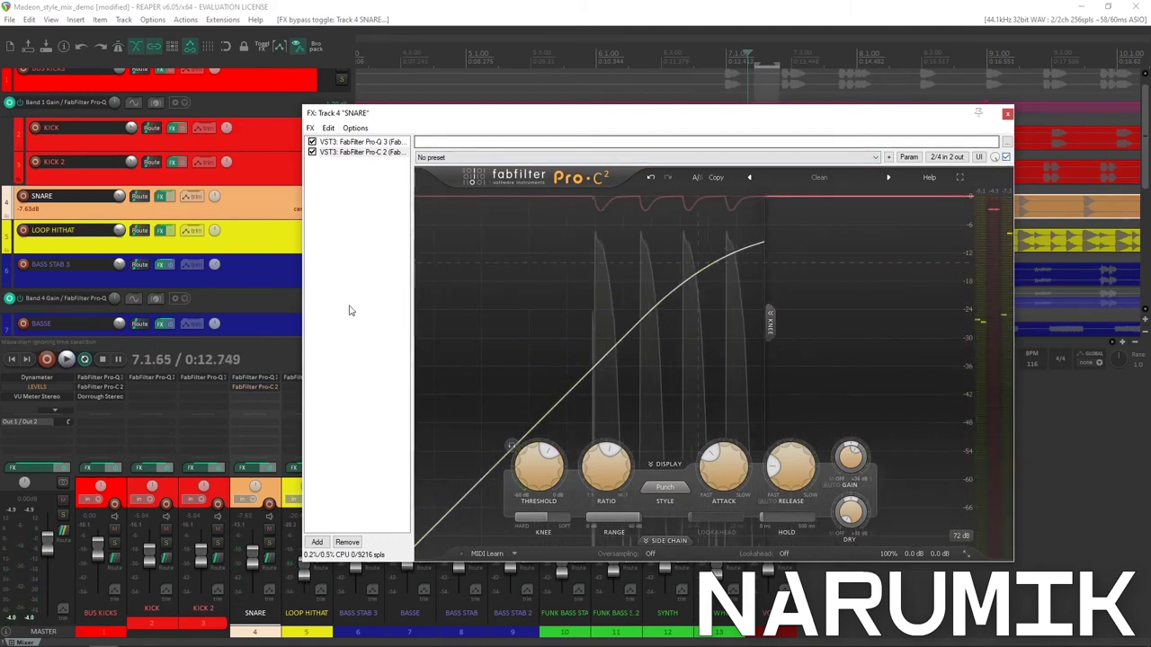
Move the Dorrough Stereo meter from BUS KICKS to the end of the SNARE effects chain and start playback.
{"action": "left_click_drag", "start_coordinate": [227, 390], "coordinate": [252, 396]}
{"action": "left_click", "coordinate": [88, 397], "text": "alt"}
{"action": "key", "text": "space"}
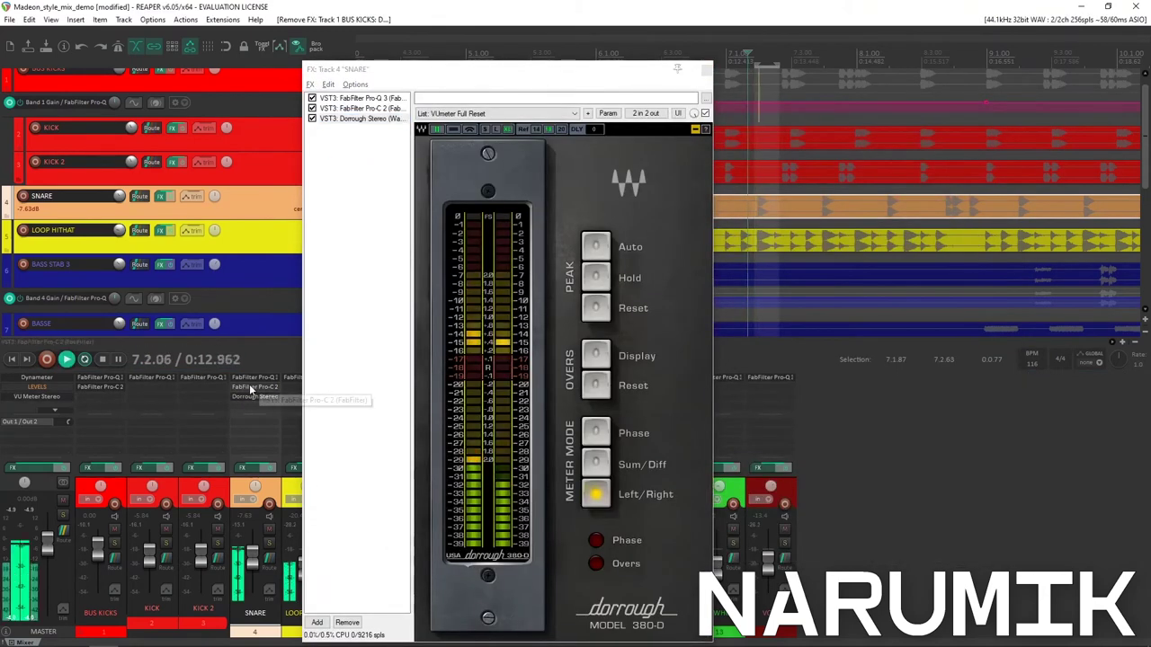
Compare the SNARE level on the Dorrough meter with Pro-C 2 bypassed and enabled, and select Pro-C 2 in the chain.
{"action": "left_click", "coordinate": [256, 396]}
{"action": "left_click", "coordinate": [255, 397]}
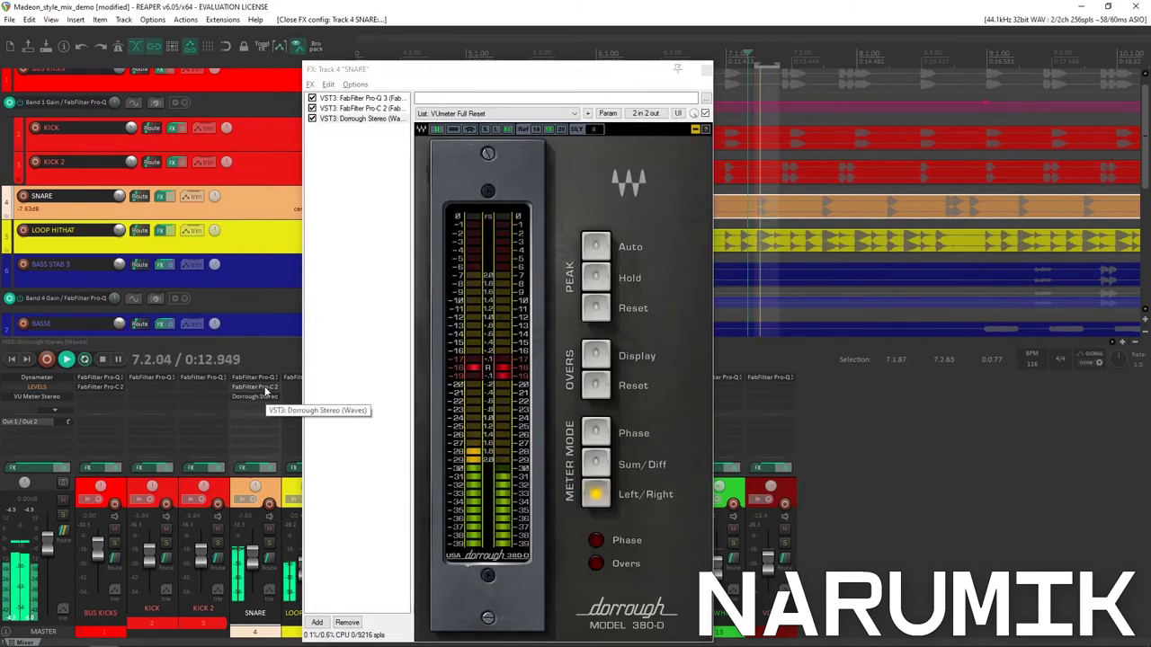
{"action": "left_click", "coordinate": [312, 108]}
{"action": "left_click", "coordinate": [312, 108]}
{"action": "left_click", "coordinate": [360, 108]}
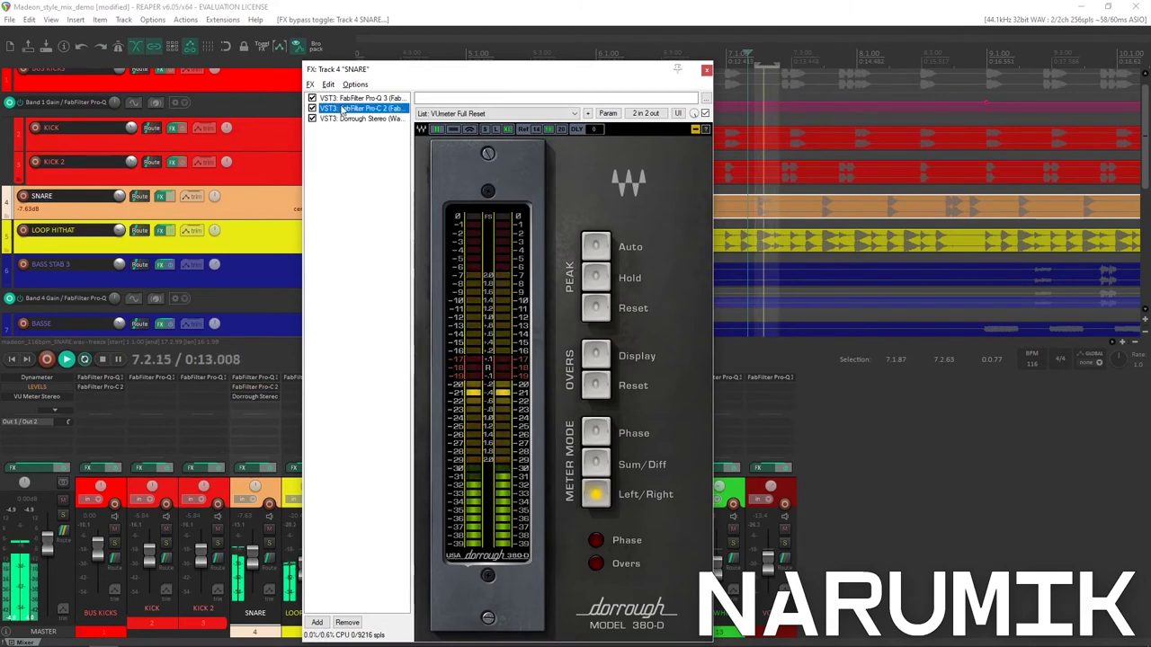
Fine-tune Pro-C 2's wet gain on SNARE, checking the Dorrough meter during playback with the compressor bypassed and enabled.
{"action": "left_click", "coordinate": [850, 414]}
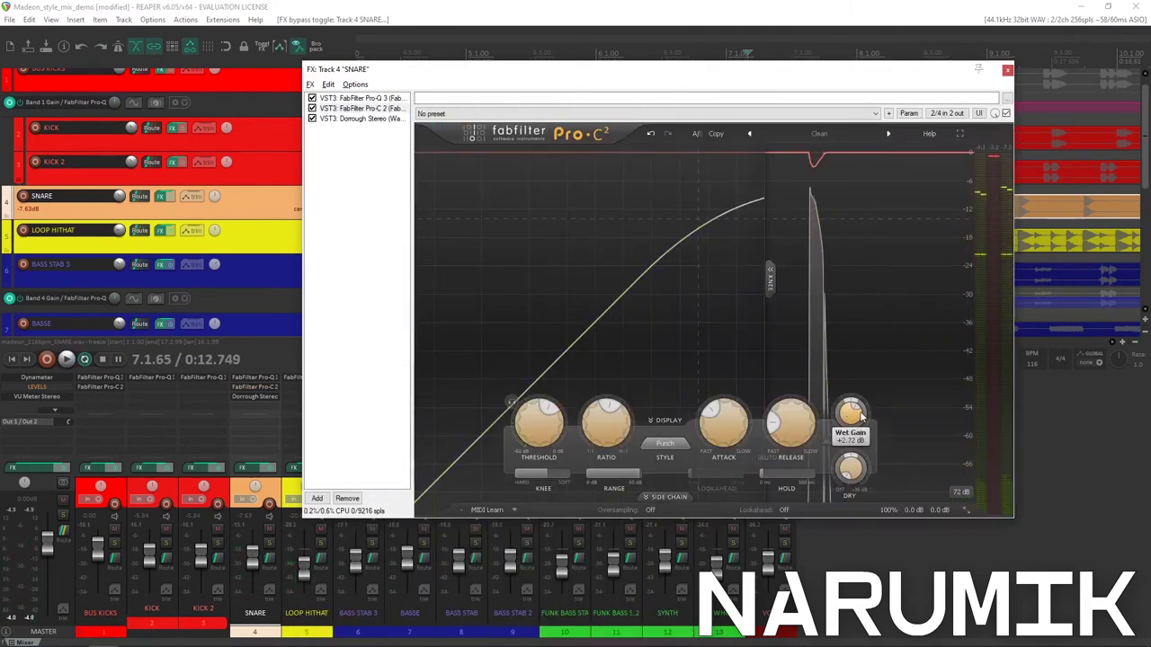
{"action": "key", "text": "space"}
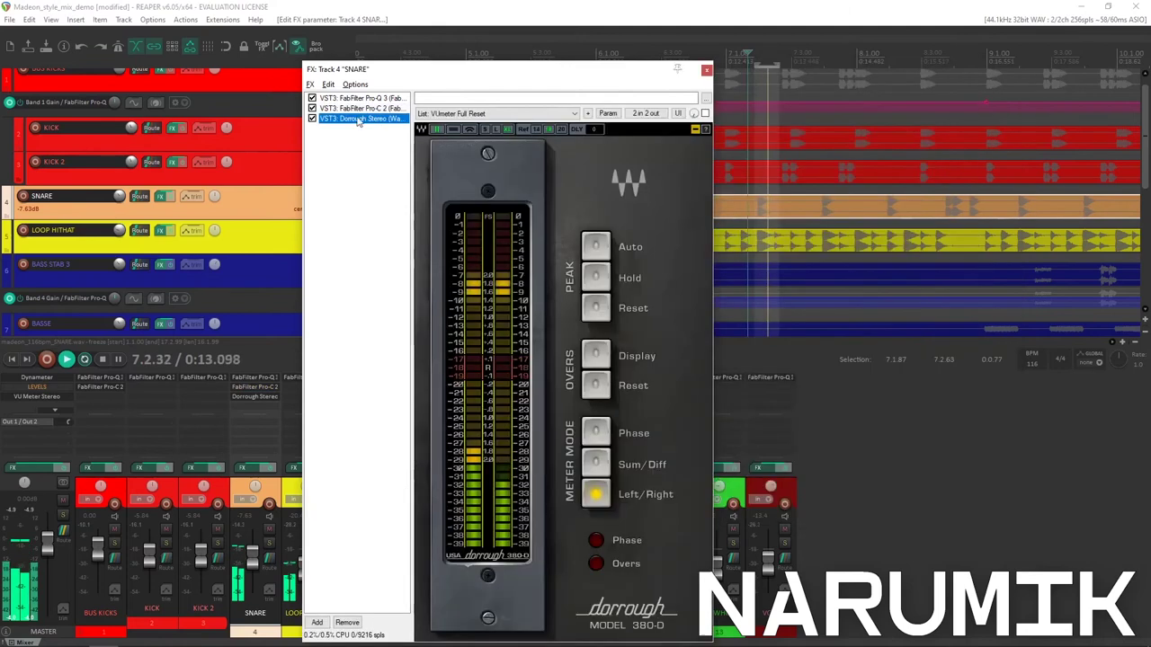
{"action": "left_click", "coordinate": [316, 119]}
{"action": "left_click", "coordinate": [312, 108]}
{"action": "left_click", "coordinate": [312, 108]}
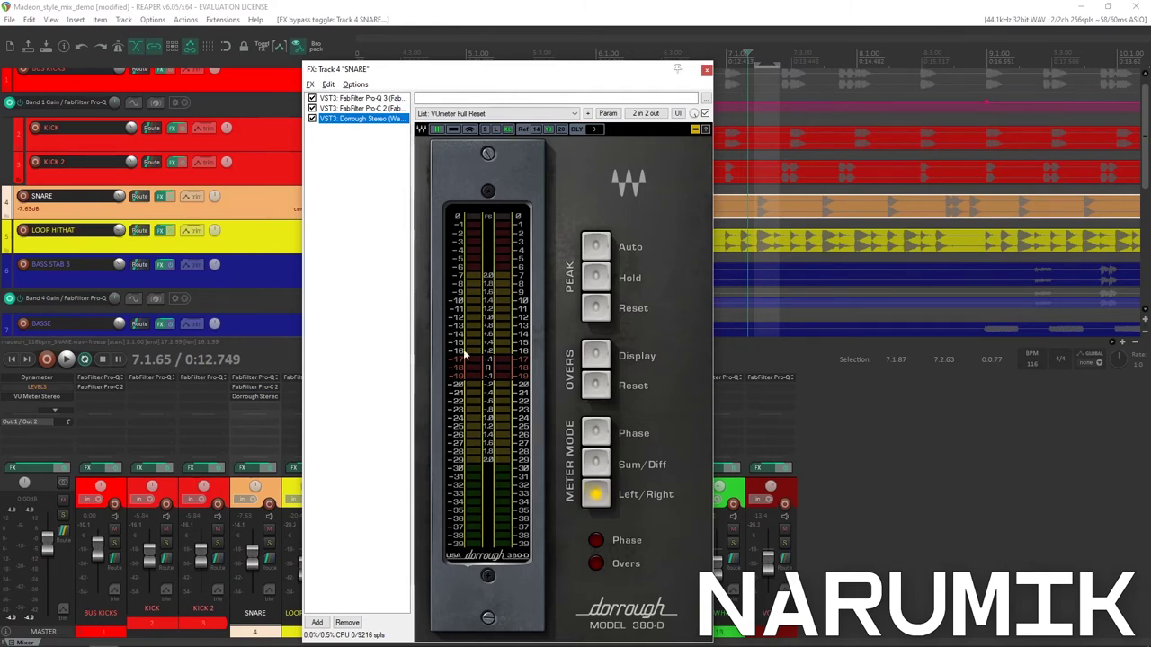
Compare SNARE once more on the Dorrough meter with Pro-C 2 bypassed and enabled, leave it enabled, and close the effects chain.
{"action": "key", "text": "space"}
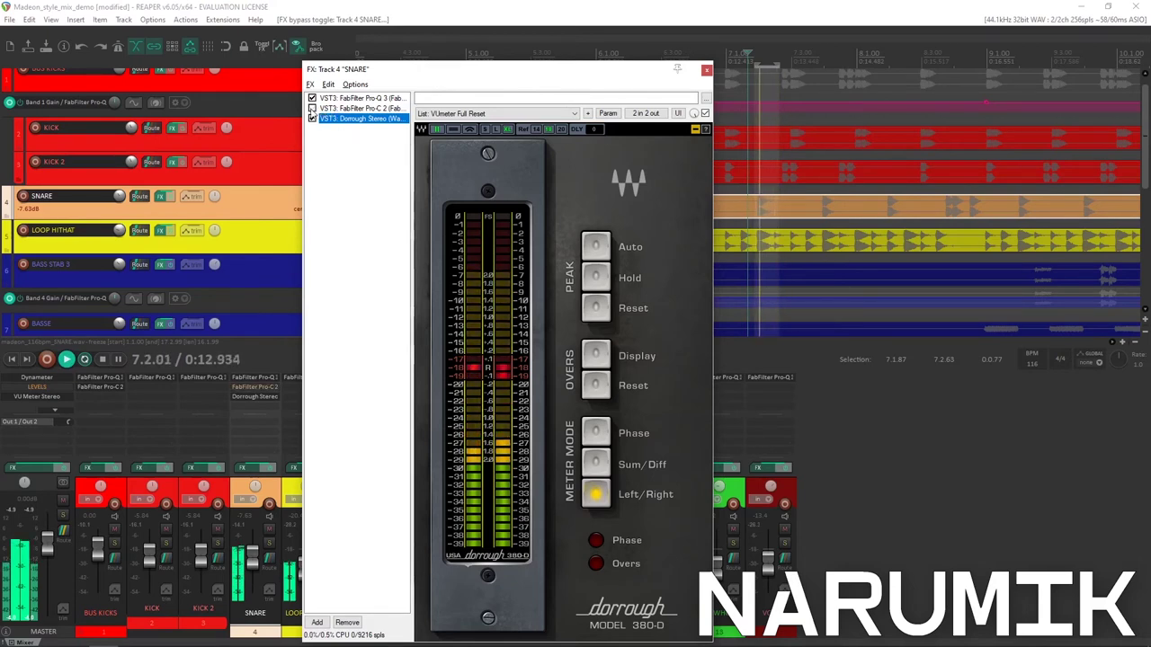
{"action": "left_click", "coordinate": [312, 109]}
{"action": "left_click", "coordinate": [312, 108]}
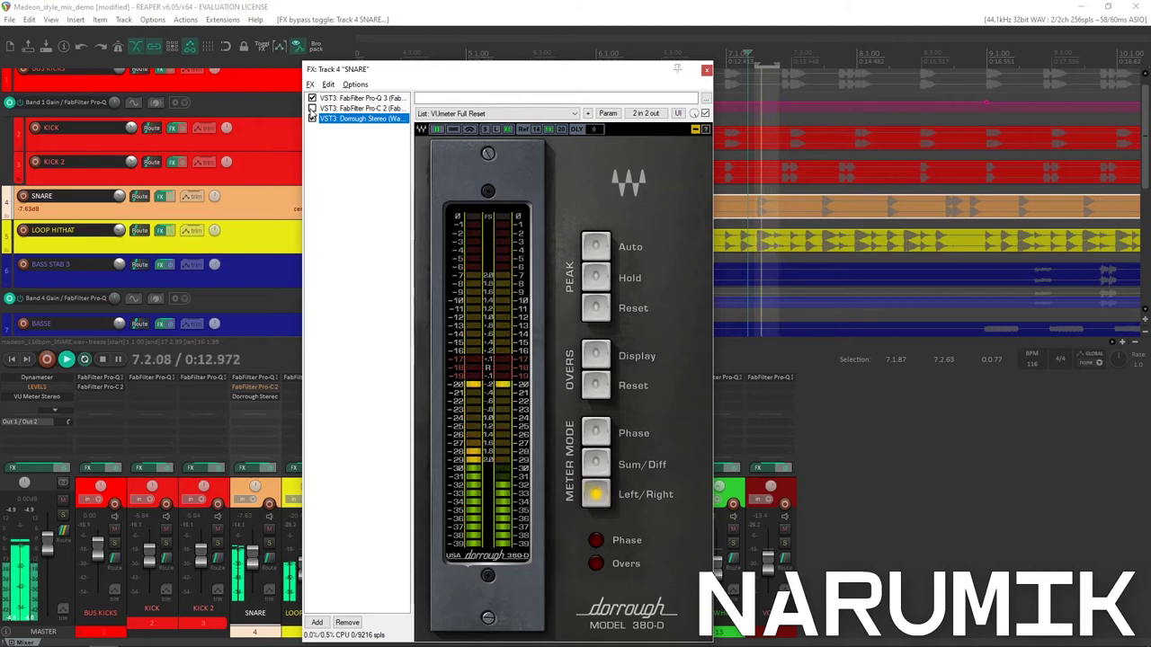
{"action": "key", "text": "space"}
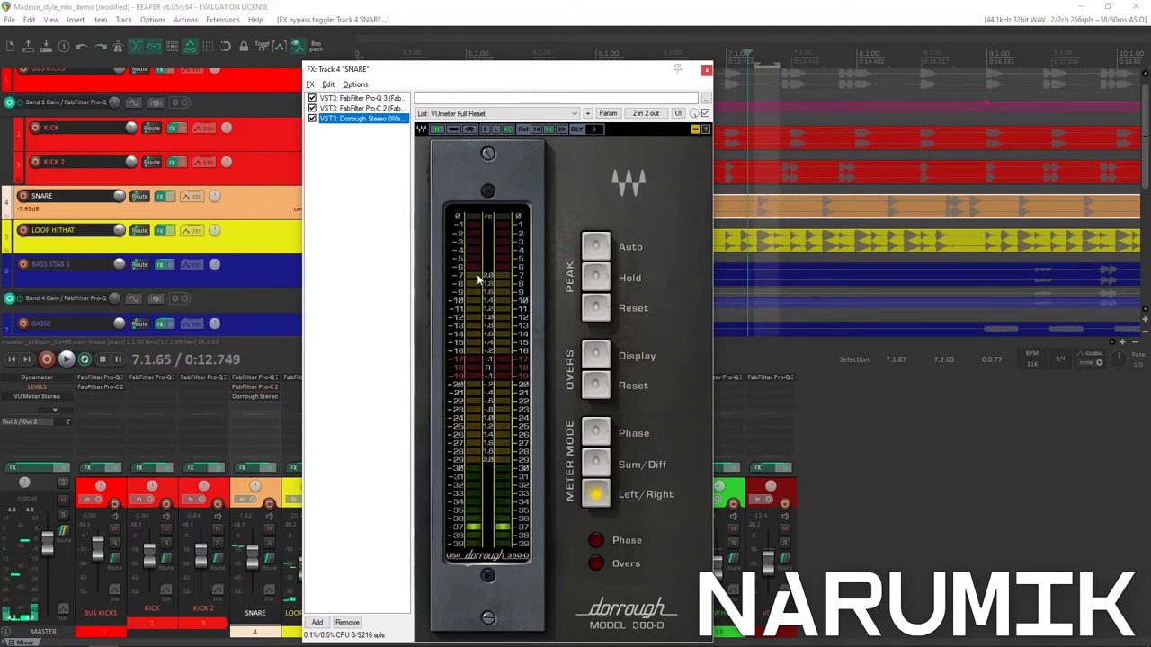
{"action": "left_click", "coordinate": [708, 71]}
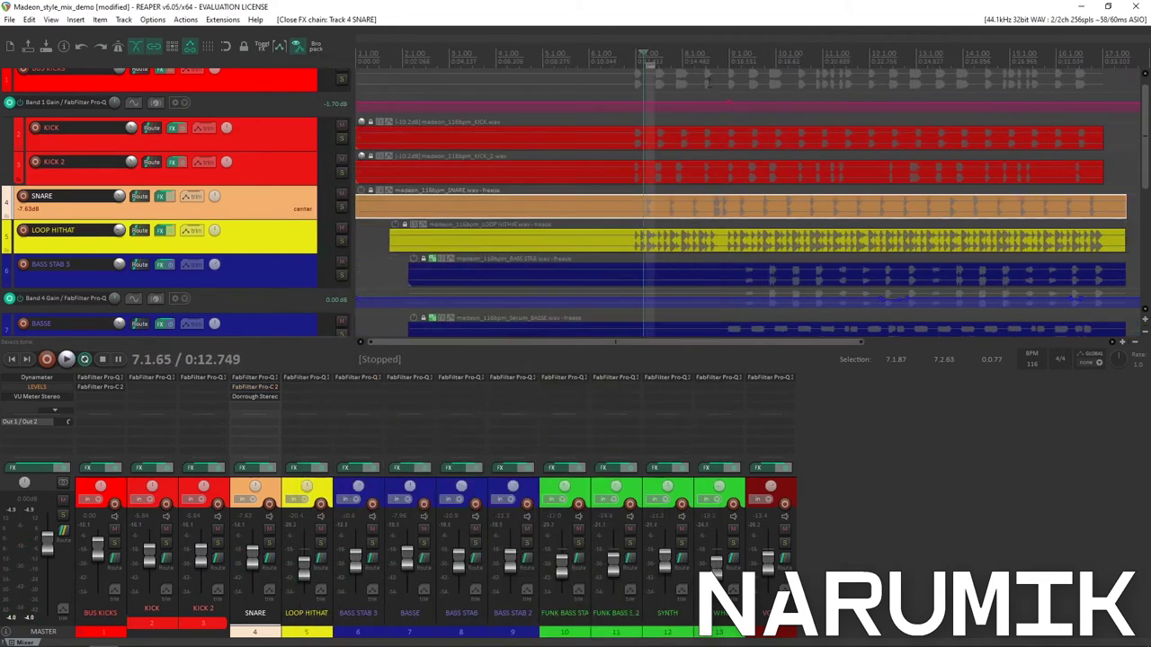
Play the full mix from around bar 8, stop it, and place the edit cursor in bar 9.
{"action": "scroll", "coordinate": [410, 170], "scroll_direction": "down", "scroll_amount": 3}
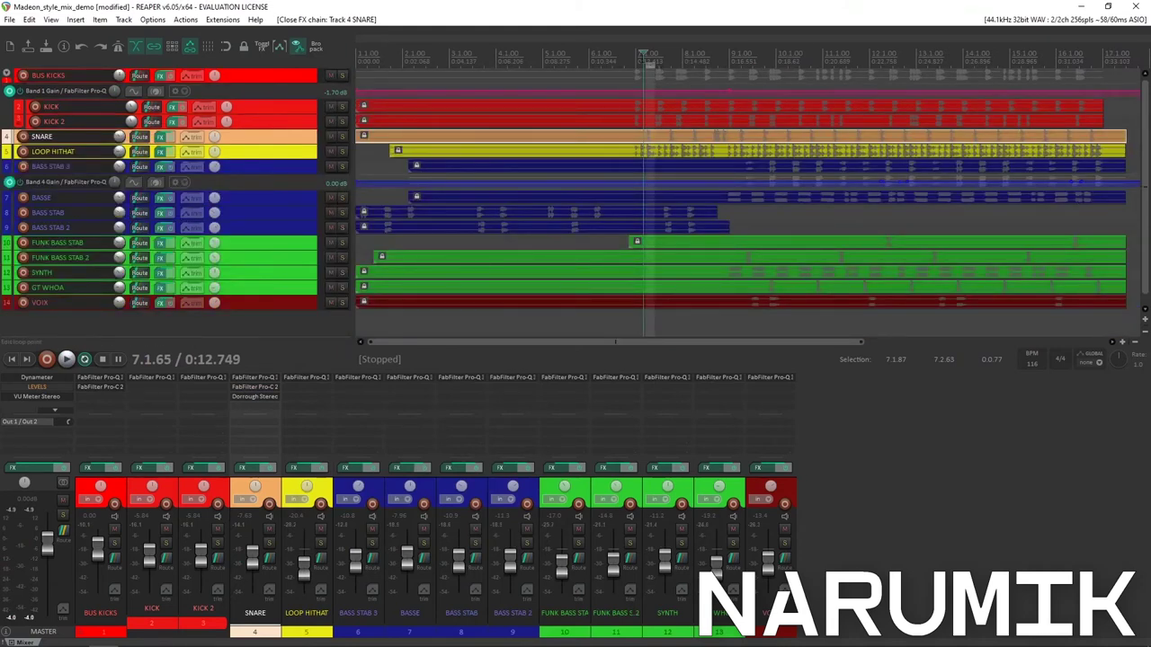
{"action": "scroll", "coordinate": [845, 84], "scroll_direction": "down", "scroll_amount": 2}
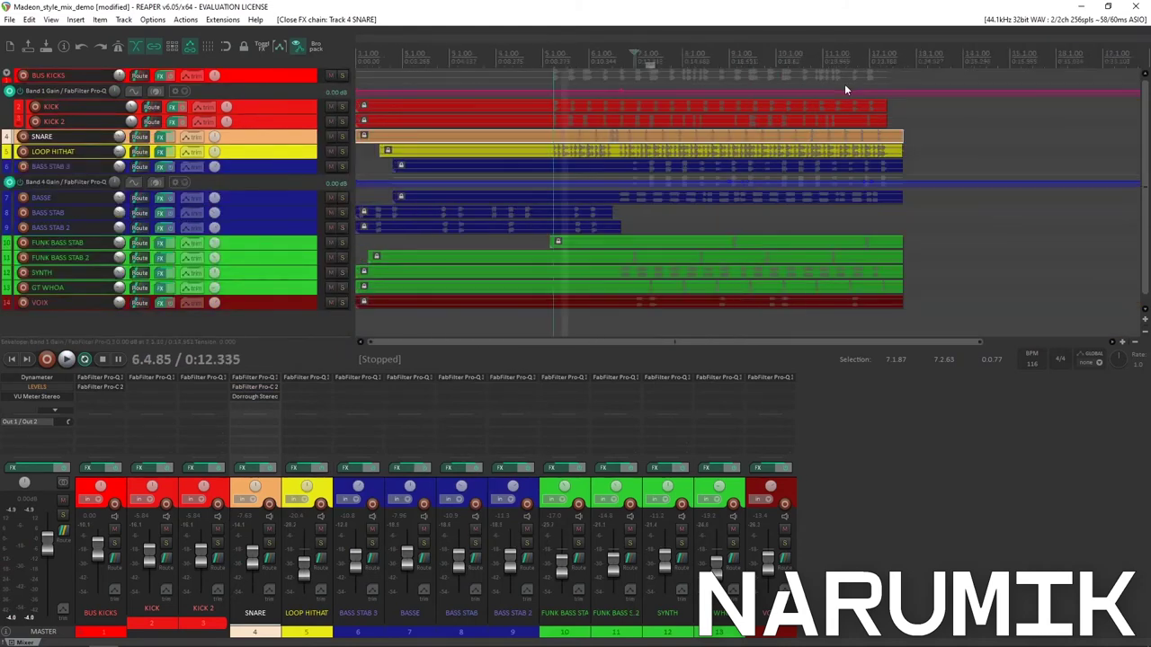
{"action": "left_click", "coordinate": [585, 54]}
{"action": "scroll", "coordinate": [615, 54], "scroll_direction": "up", "scroll_amount": 5}
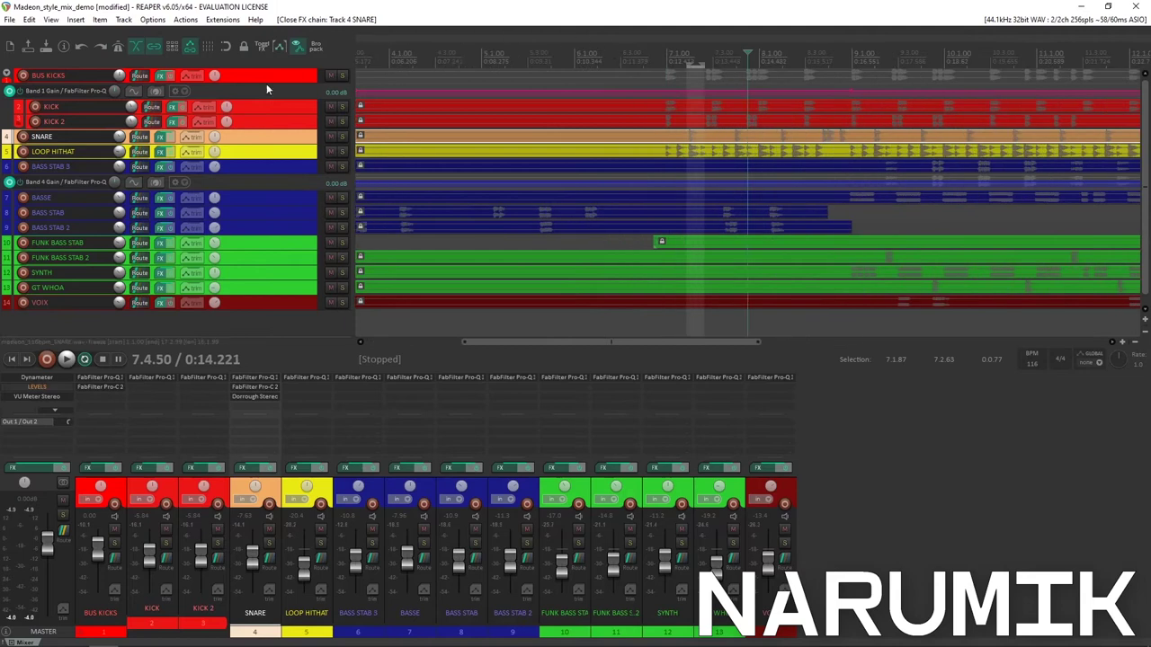
{"action": "key", "text": "space"}
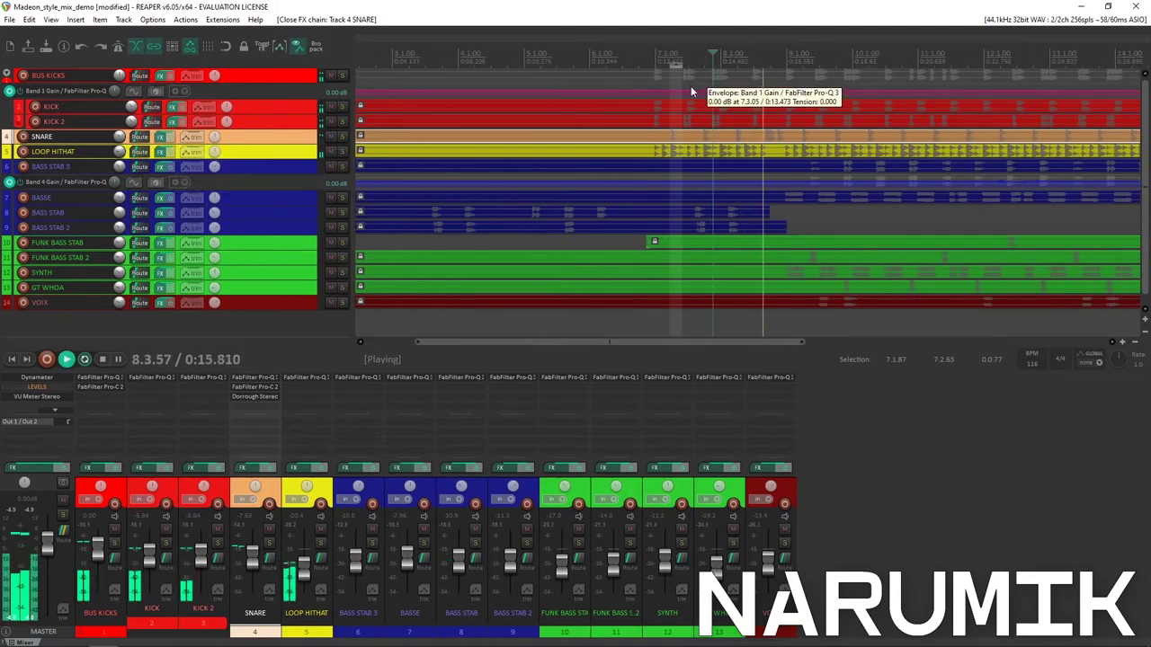
{"action": "scroll", "coordinate": [719, 97], "scroll_direction": "down", "scroll_amount": 2}
{"action": "scroll", "coordinate": [754, 103], "scroll_direction": "up", "scroll_amount": 3}
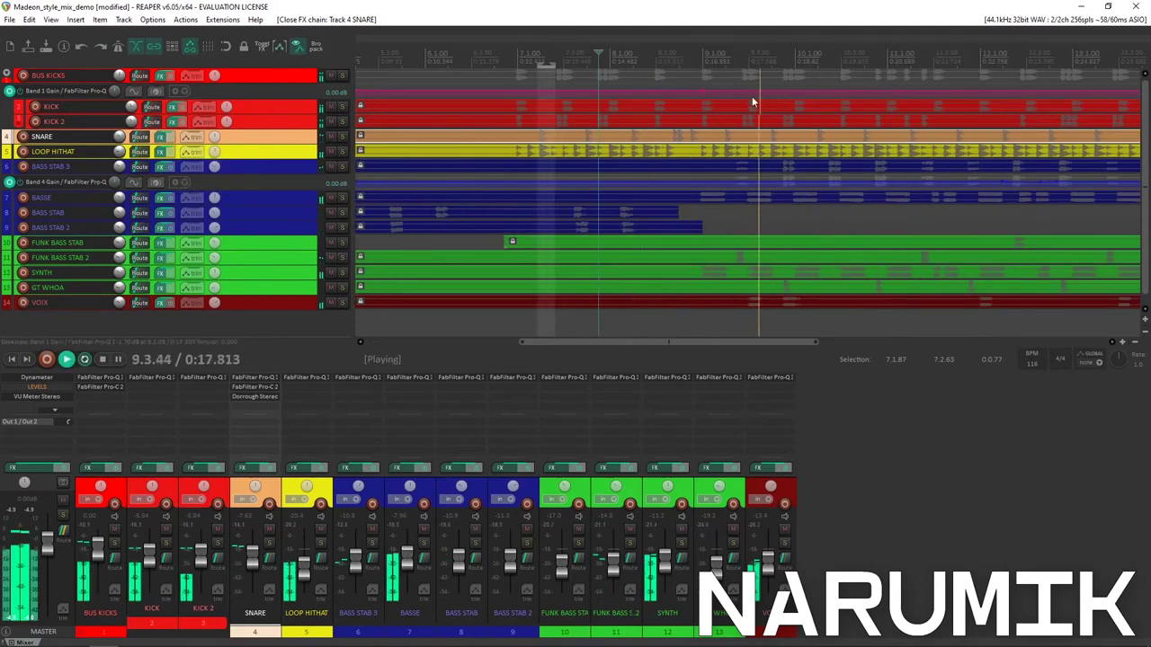
{"action": "key", "text": "space"}
{"action": "left_click", "coordinate": [743, 59]}
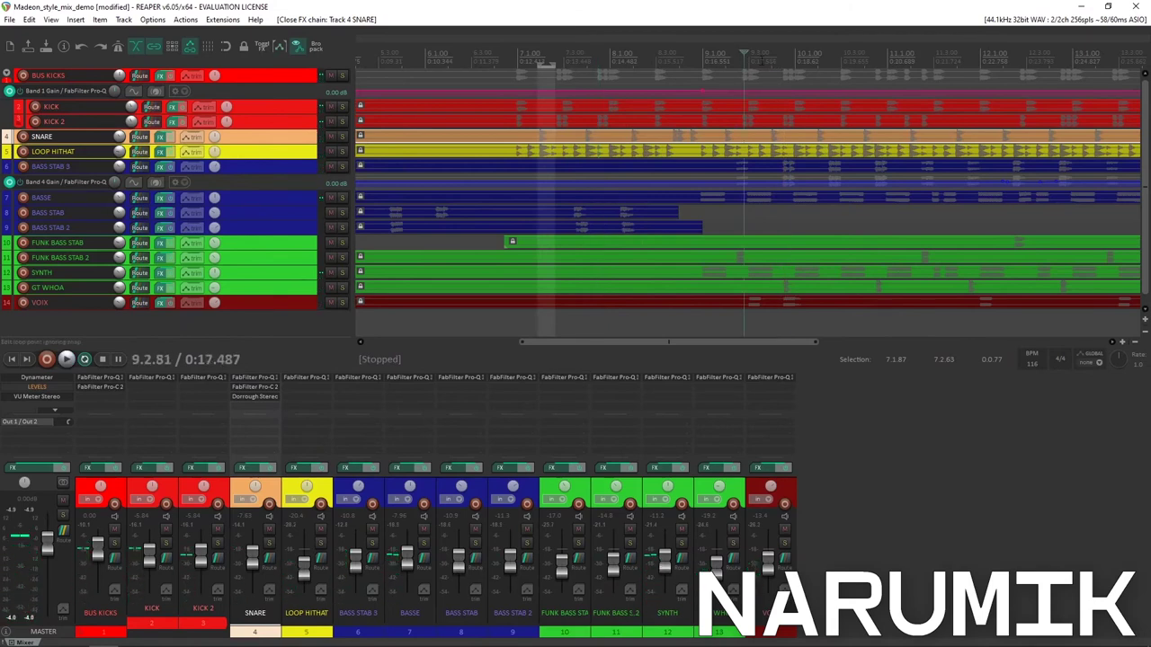
Reopen SNARE's effects chain and compare Pro-C 2 bypassed and enabled within the full mix, closing the chain with the compressor enabled.
{"action": "left_click", "coordinate": [161, 138]}
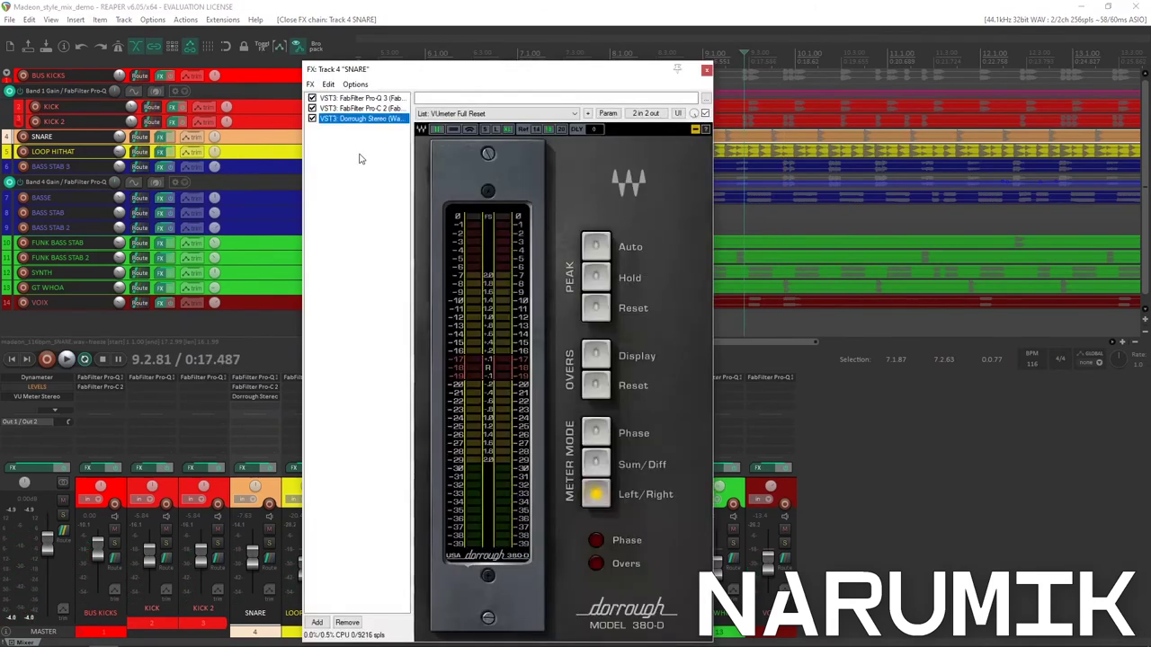
{"action": "key", "text": "space"}
{"action": "left_click", "coordinate": [312, 108]}
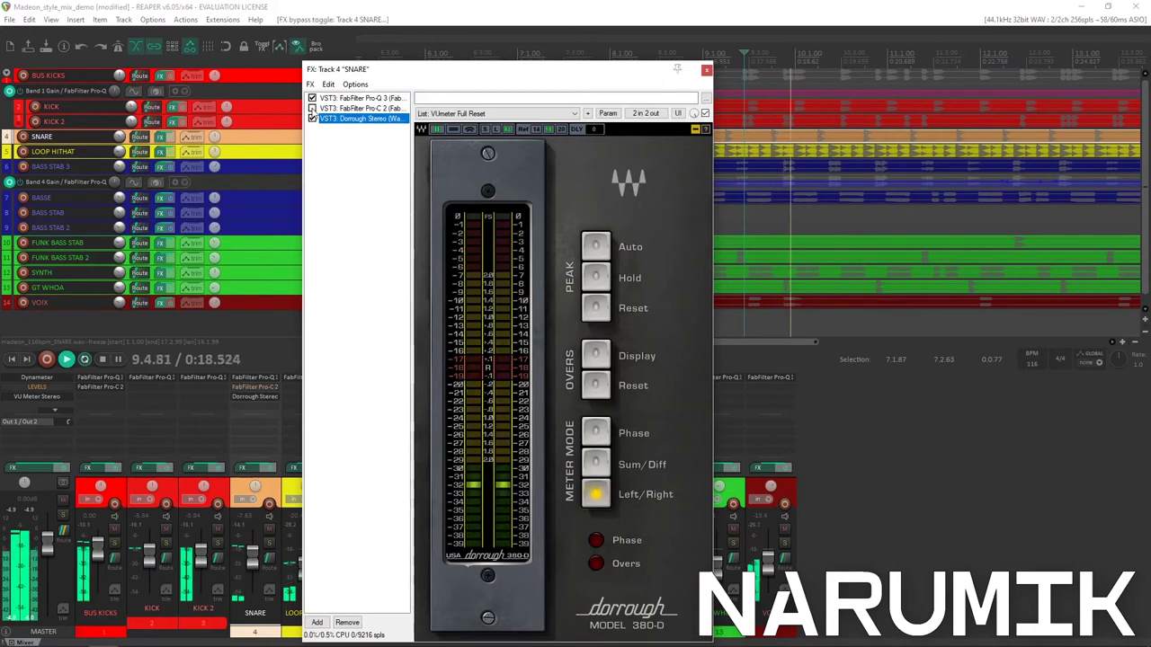
{"action": "left_click", "coordinate": [312, 109]}
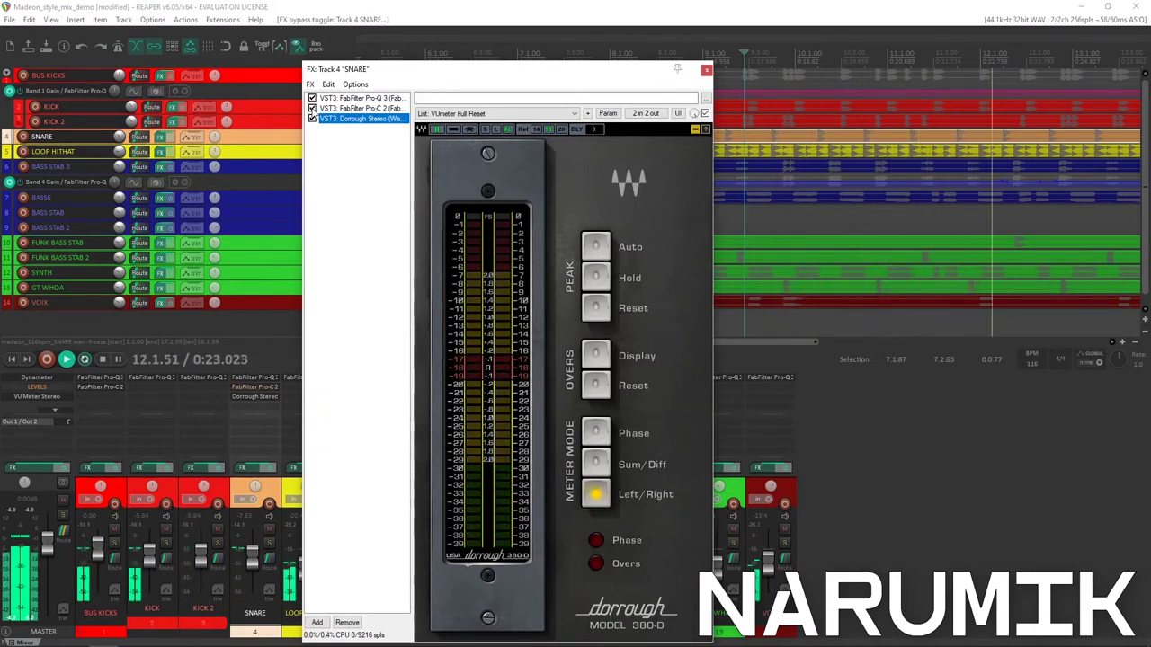
{"action": "left_click", "coordinate": [706, 70]}
{"action": "key", "text": "space"}
Enlarge the LOOP HITHAT track's height and look over its waveform between bars 7 and 12.
{"action": "scroll", "coordinate": [737, 105], "scroll_direction": "down", "scroll_amount": 3}
{"action": "left_click", "coordinate": [219, 163]}
{"action": "left_click", "coordinate": [257, 154]}
{"action": "left_click_drag", "start_coordinate": [254, 158], "coordinate": [254, 226]}
{"action": "scroll", "coordinate": [675, 213], "scroll_direction": "up", "scroll_amount": 3}
{"action": "scroll", "coordinate": [675, 214], "scroll_direction": "down", "scroll_amount": 1}
{"action": "scroll", "coordinate": [675, 214], "scroll_direction": "up", "scroll_amount": 5}
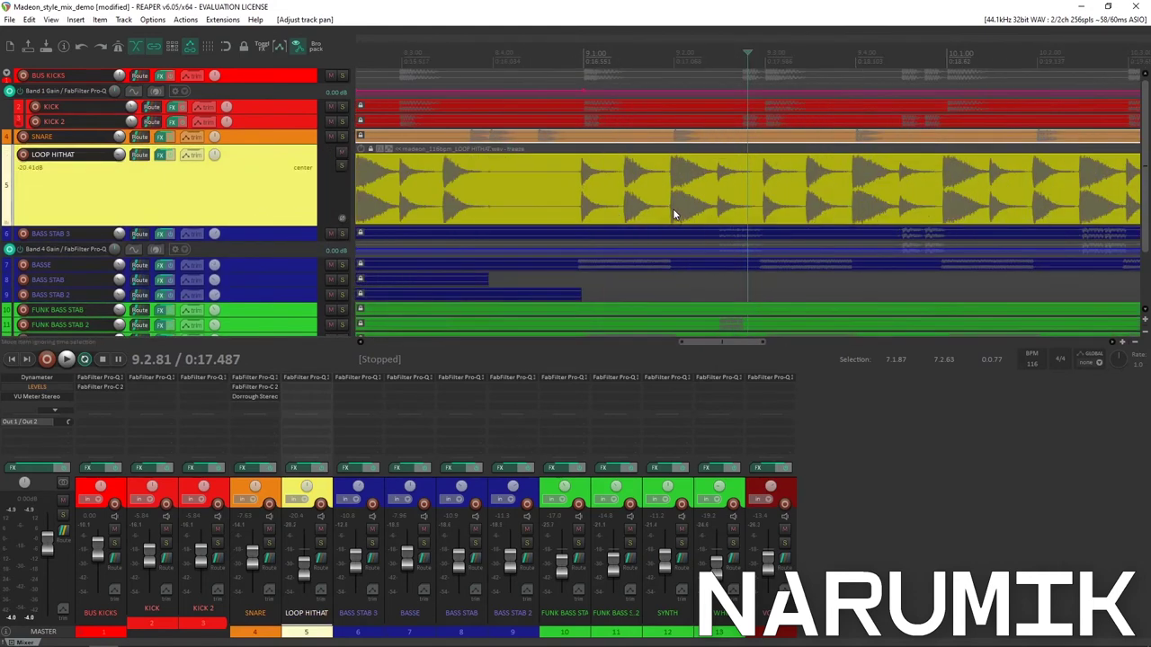
{"action": "scroll", "coordinate": [467, 188], "scroll_direction": "down", "scroll_amount": 3}
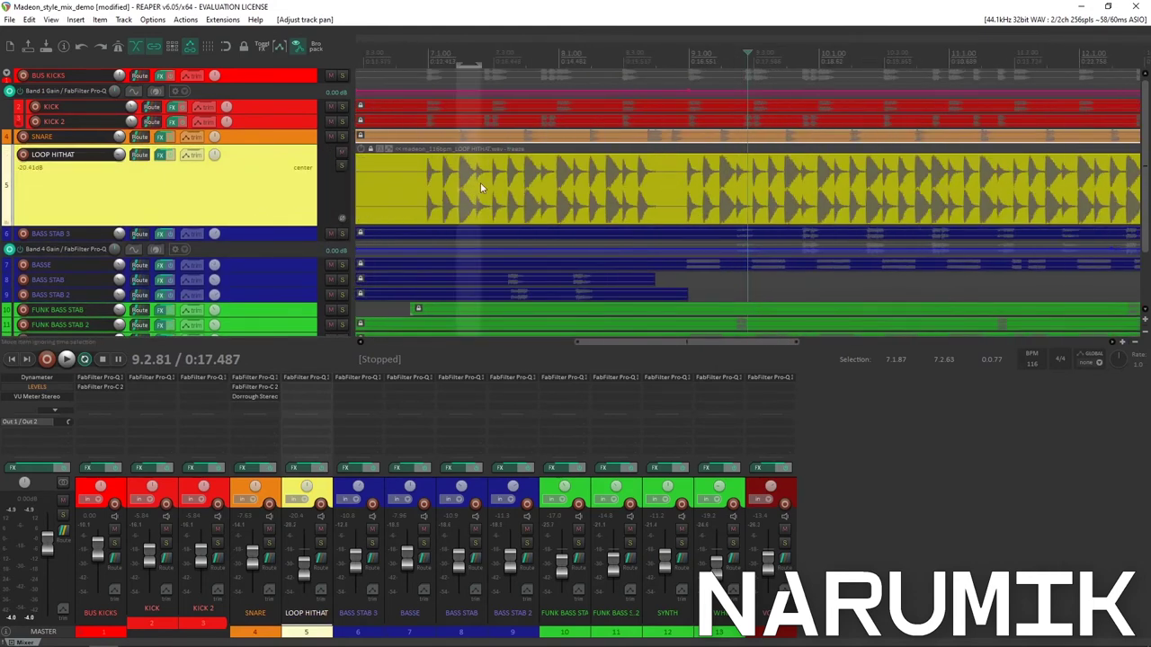
Open LOOP HITHAT's effects chain and move its window below the track's waveform.
{"action": "left_click", "coordinate": [160, 156]}
{"action": "left_click_drag", "start_coordinate": [547, 72], "coordinate": [506, 283]}
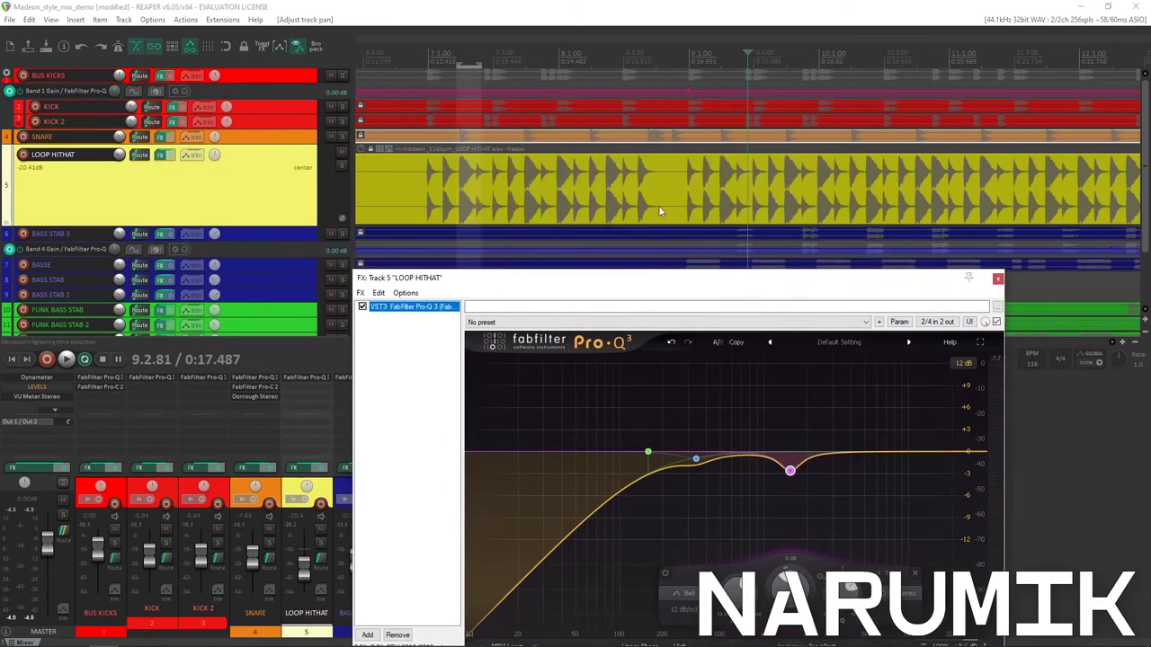
{"action": "scroll", "coordinate": [658, 205], "scroll_direction": "down", "scroll_amount": 2}
Solo LOOP HITHAT, listen to it from bar 10 with its Pro-Q 3 analyzer in view, and unsolo it.
{"action": "left_click", "coordinate": [677, 173]}
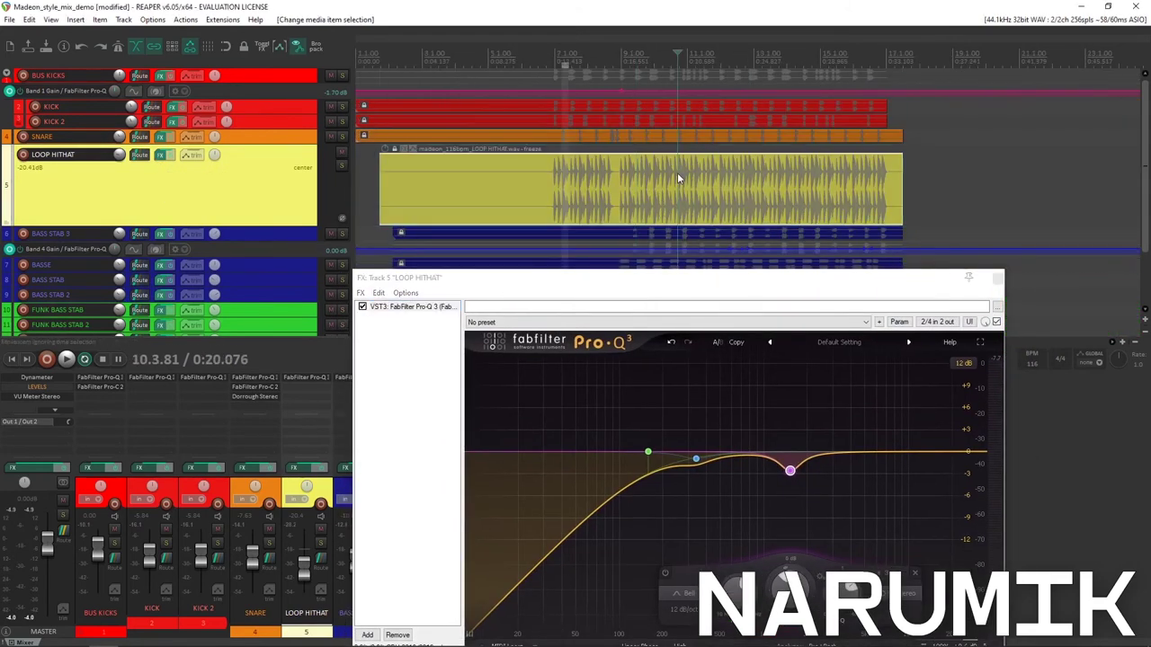
{"action": "left_click", "coordinate": [341, 167]}
{"action": "key", "text": "space"}
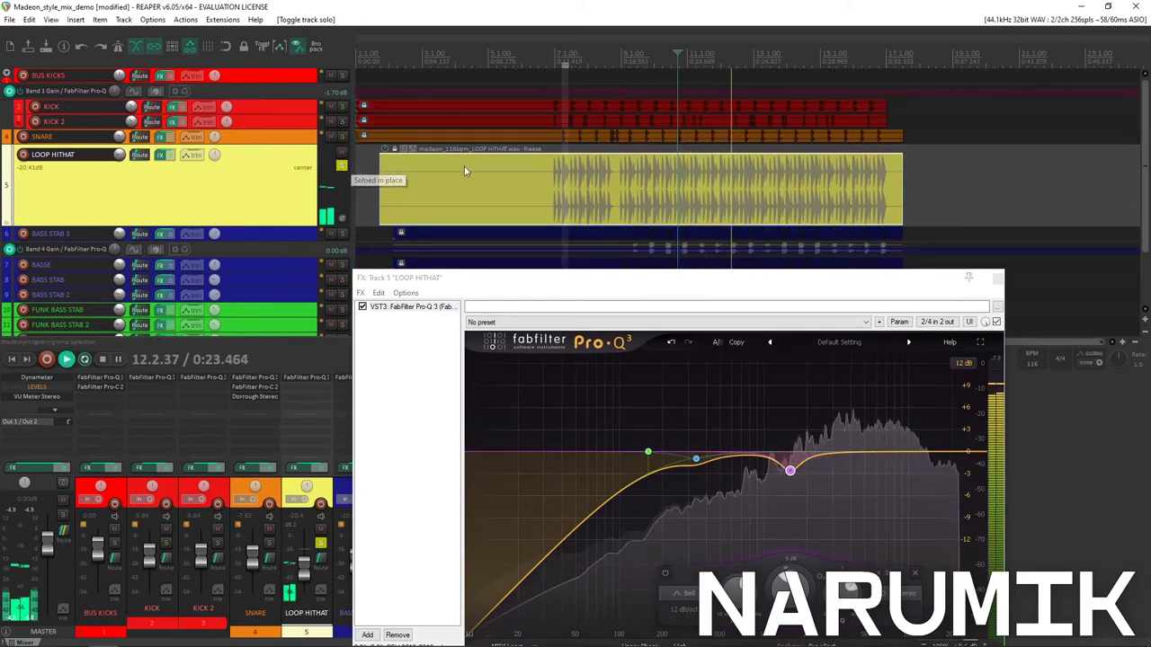
{"action": "scroll", "coordinate": [464, 167], "scroll_direction": "up", "scroll_amount": 3}
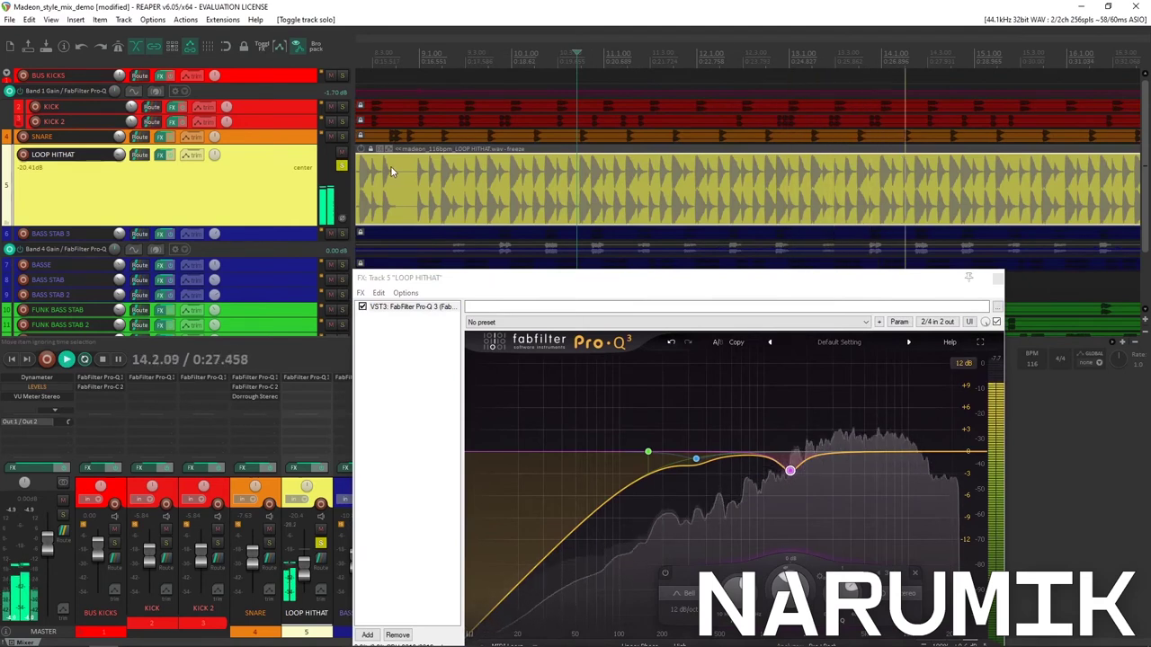
{"action": "key", "text": "space"}
{"action": "scroll", "coordinate": [501, 189], "scroll_direction": "up", "scroll_amount": 3}
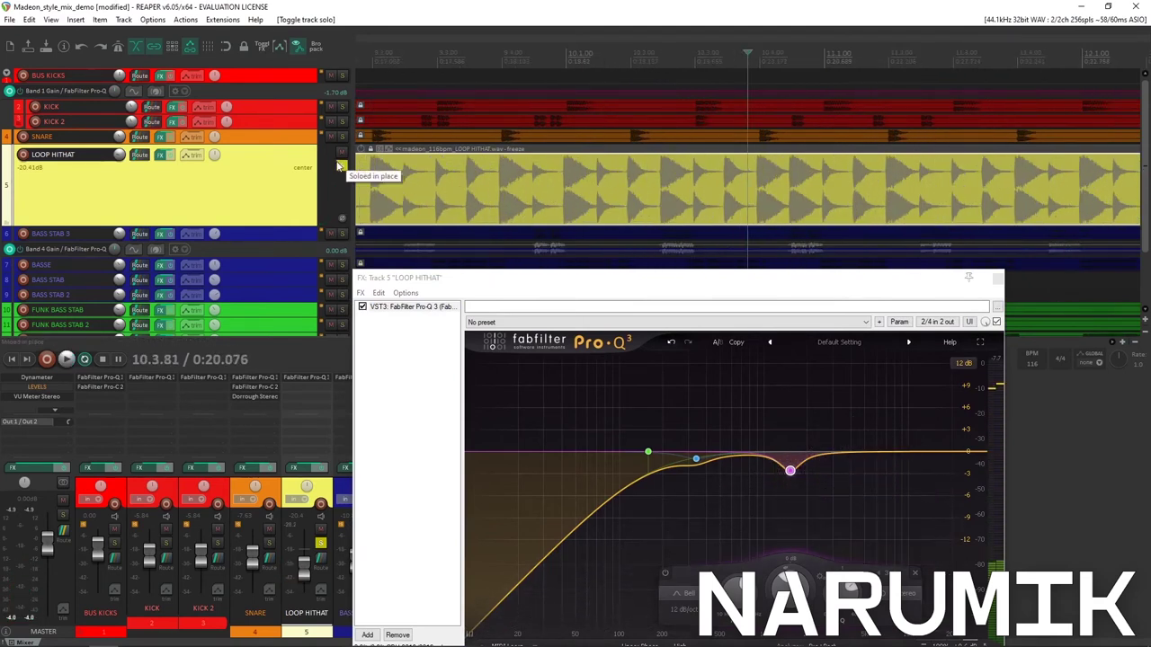
{"action": "scroll", "coordinate": [492, 171], "scroll_direction": "down", "scroll_amount": 3}
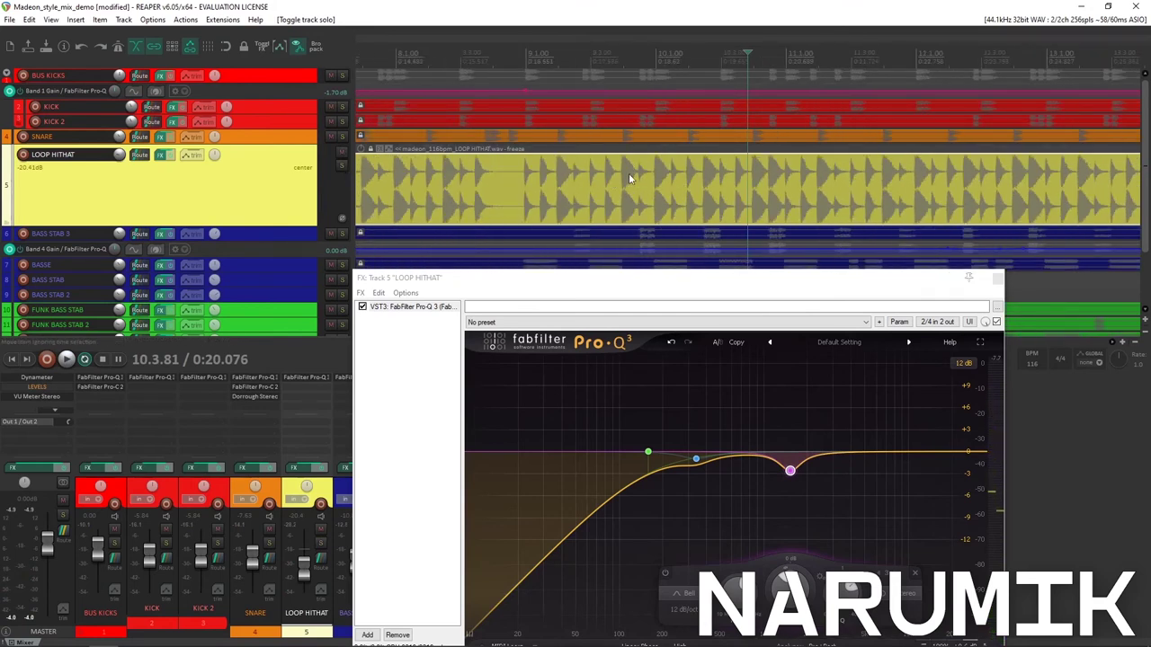
Place the edit cursor just before bar 7 and save the project.
{"action": "scroll", "coordinate": [629, 179], "scroll_direction": "down", "scroll_amount": 3}
{"action": "scroll", "coordinate": [634, 178], "scroll_direction": "up", "scroll_amount": 3}
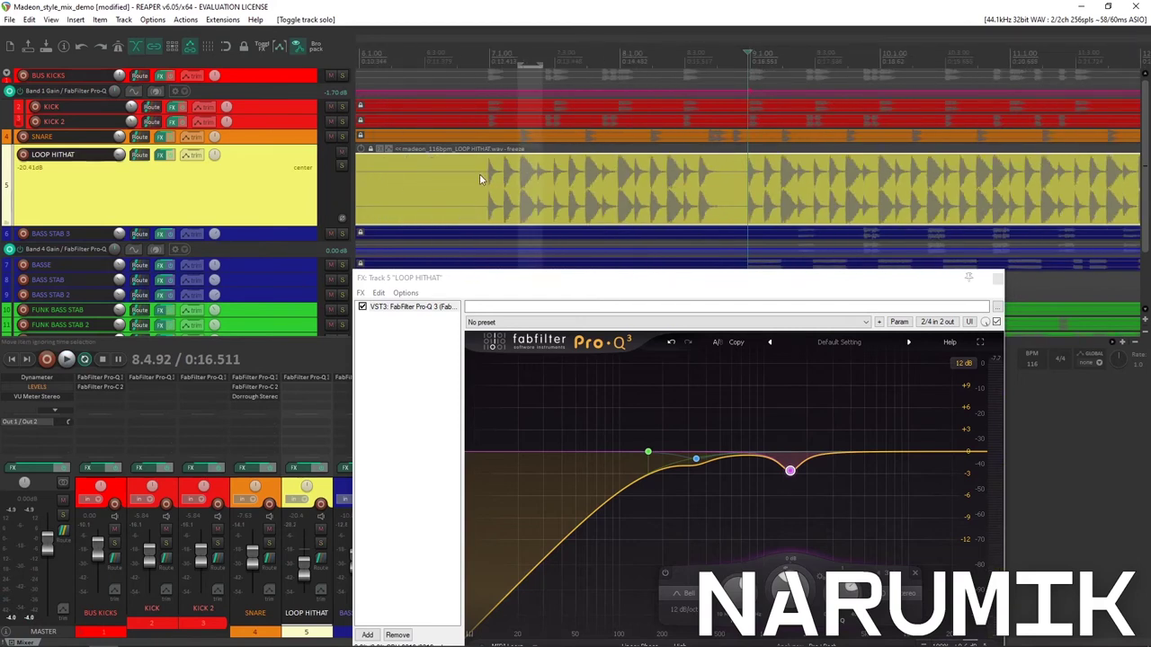
{"action": "key", "text": "ctrl+s"}
Play the full mix from just before bar 7 to hear the hi-hat in context, and close LOOP HITHAT's effects chain.
{"action": "scroll", "coordinate": [545, 174], "scroll_direction": "down", "scroll_amount": 5}
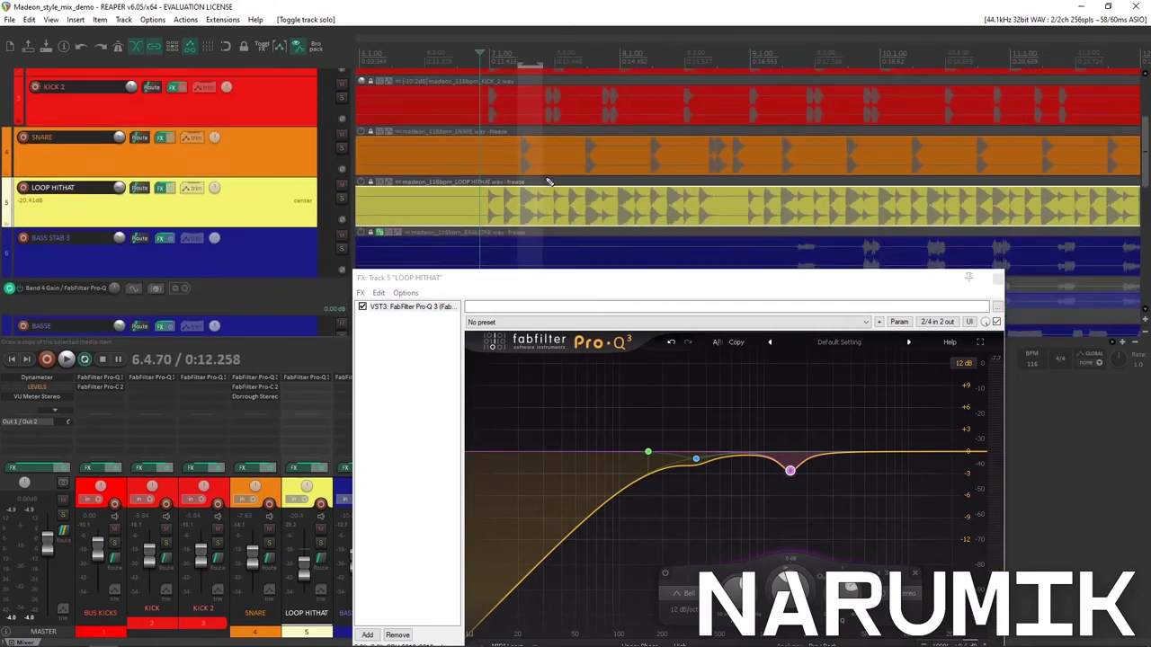
{"action": "scroll", "coordinate": [542, 156], "scroll_direction": "down", "scroll_amount": 5}
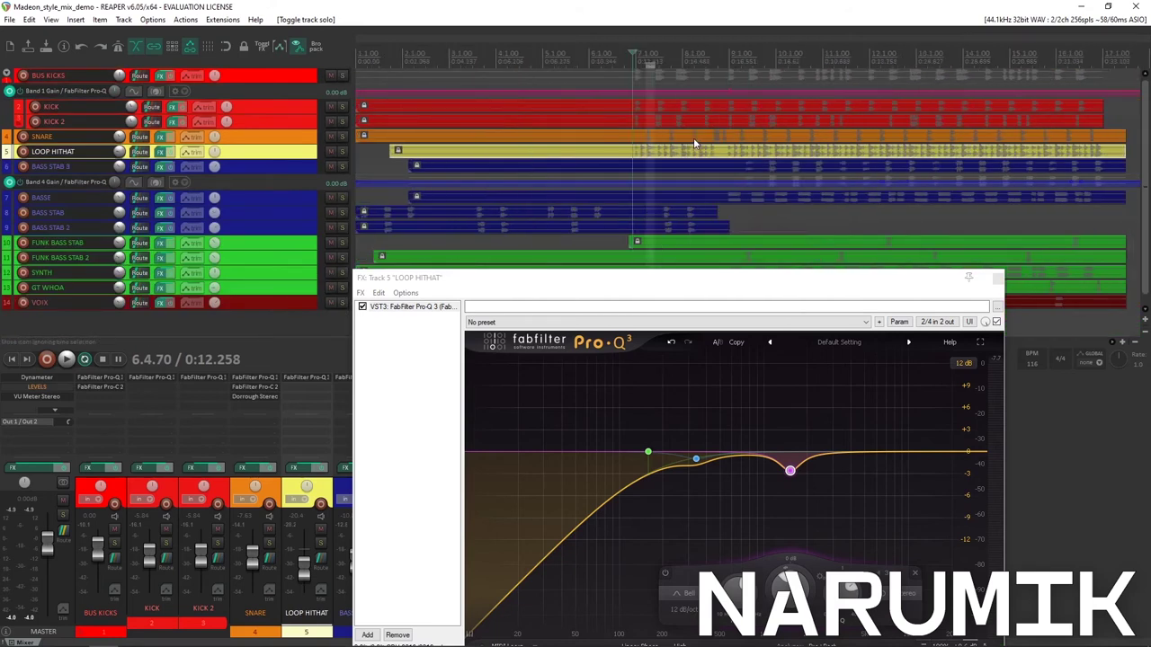
{"action": "scroll", "coordinate": [733, 183], "scroll_direction": "up", "scroll_amount": 5}
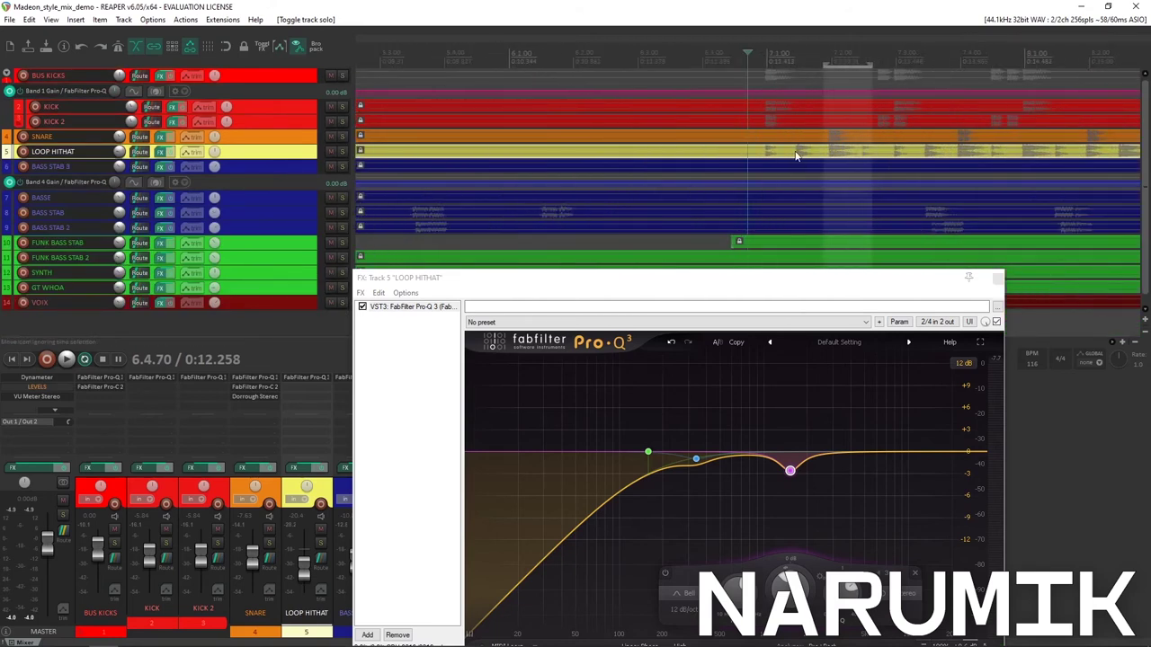
{"action": "scroll", "coordinate": [773, 162], "scroll_direction": "down", "scroll_amount": 3}
{"action": "key", "text": "space"}
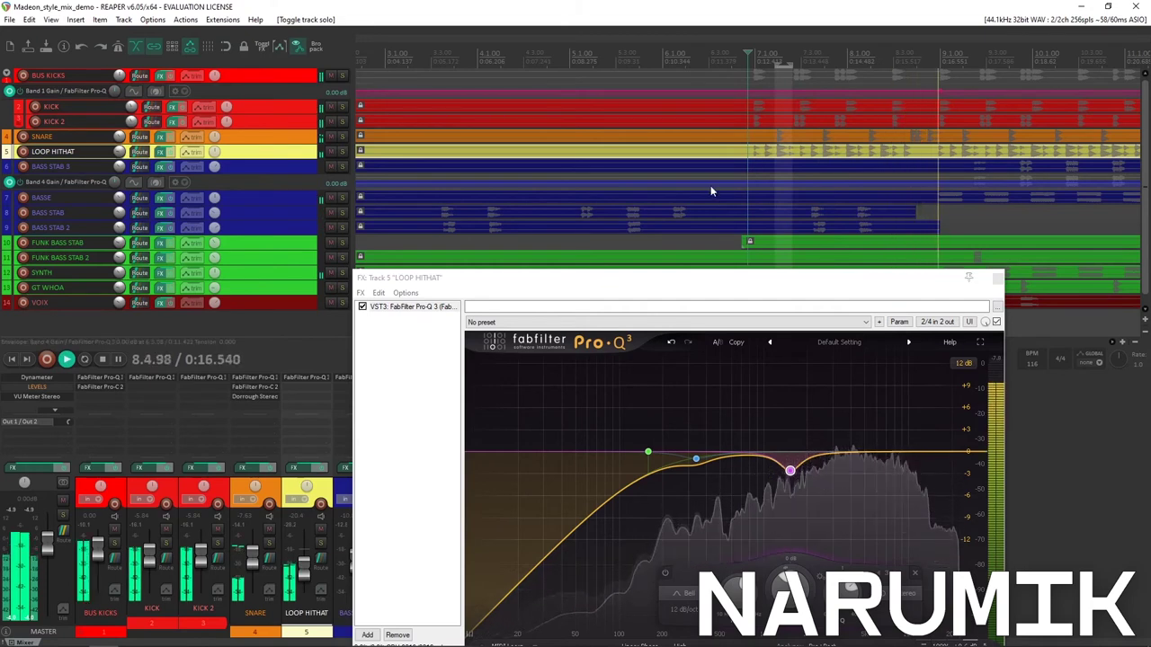
{"action": "key", "text": "space"}
{"action": "left_click", "coordinate": [997, 277]}
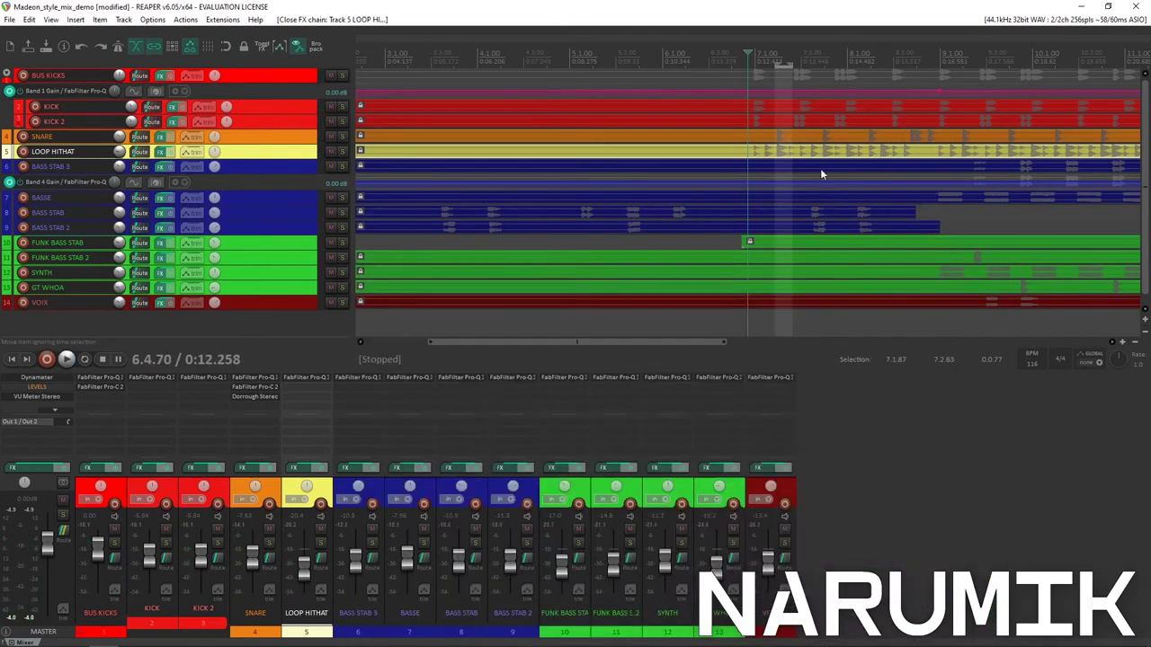
Enlarge the BASS STAB 3 track's height so its waveform fills the arrangement.
{"action": "scroll", "coordinate": [820, 168], "scroll_direction": "down", "scroll_amount": 5}
{"action": "scroll", "coordinate": [565, 164], "scroll_direction": "up", "scroll_amount": 4}
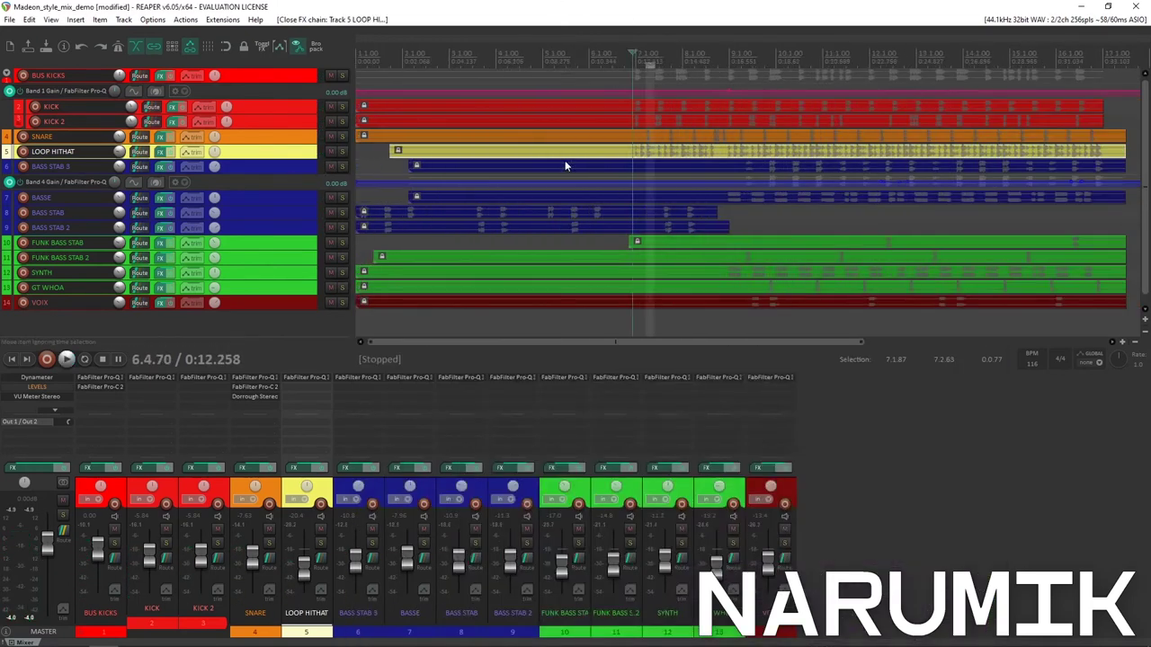
{"action": "left_click", "coordinate": [285, 169]}
{"action": "left_click_drag", "start_coordinate": [285, 174], "coordinate": [263, 262]}
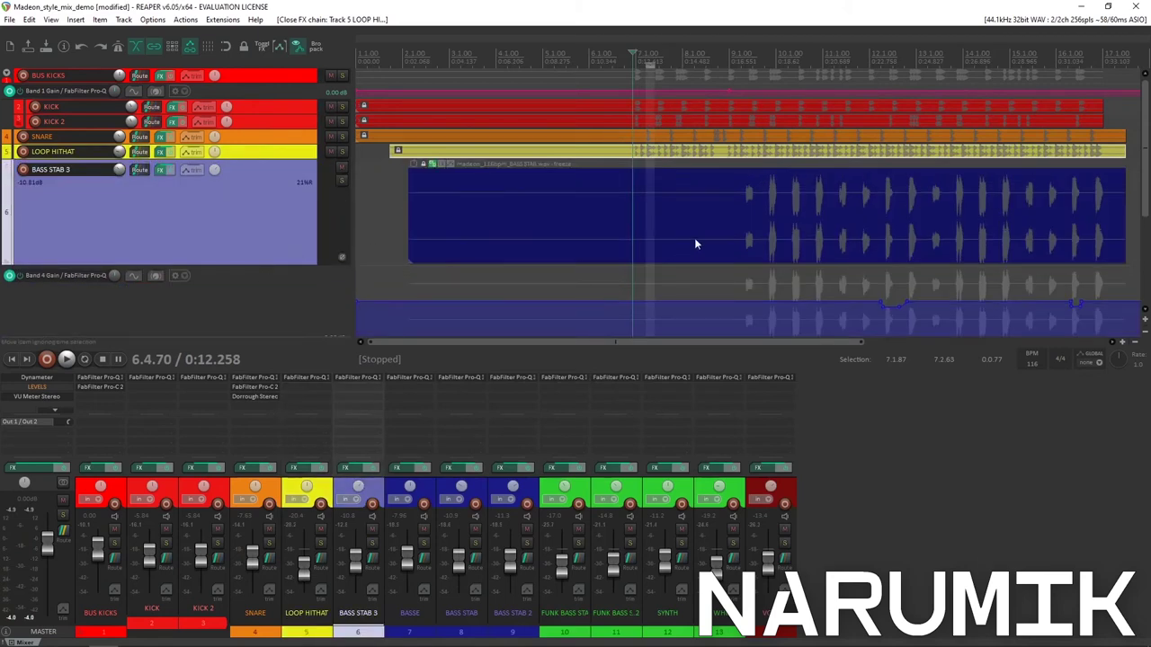
Play the mix from around the start of bar 9 to hear where BASS STAB 3 enters, and examine its waveform.
{"action": "left_click", "coordinate": [736, 207]}
{"action": "scroll", "coordinate": [767, 226], "scroll_direction": "up", "scroll_amount": 4}
{"action": "key", "text": "space"}
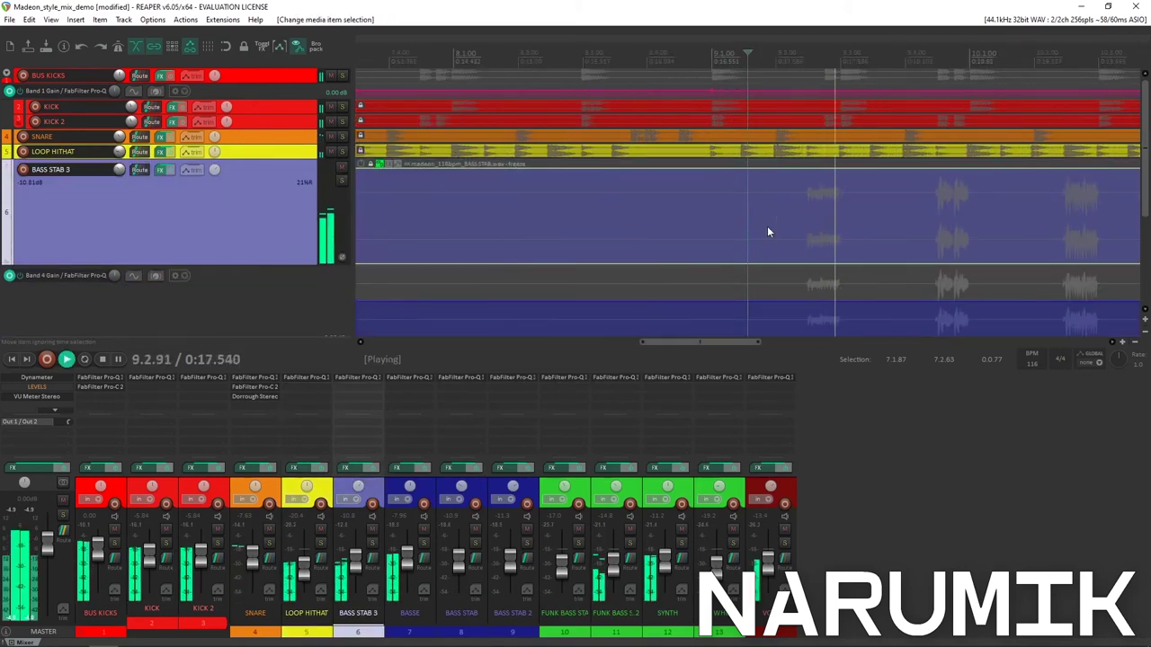
{"action": "scroll", "coordinate": [767, 226], "scroll_direction": "down", "scroll_amount": 4}
{"action": "key", "text": "space"}
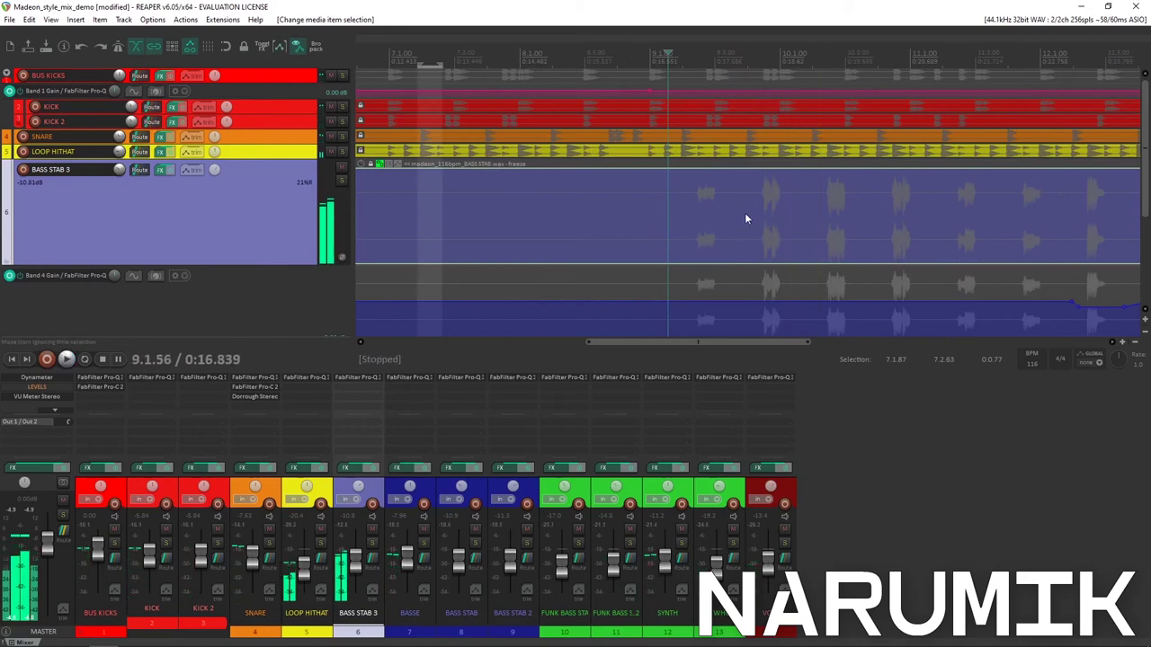
{"action": "scroll", "coordinate": [745, 219], "scroll_direction": "down", "scroll_amount": 5}
{"action": "scroll", "coordinate": [747, 218], "scroll_direction": "up", "scroll_amount": 4}
{"action": "scroll", "coordinate": [747, 219], "scroll_direction": "down", "scroll_amount": 2}
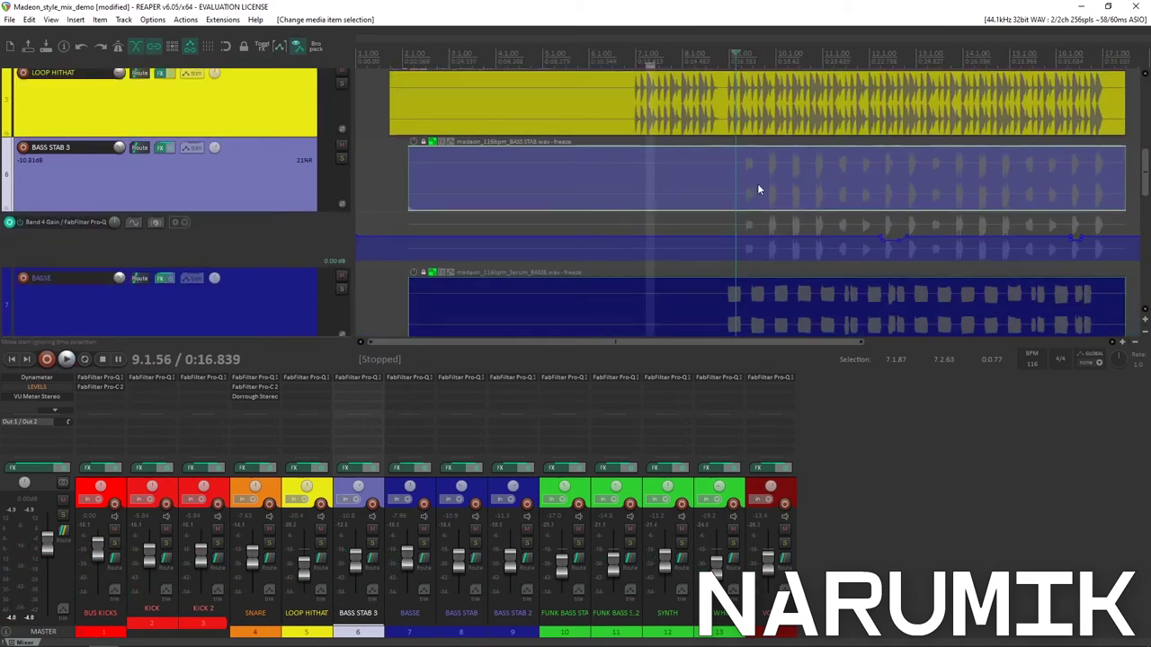
Place the edit cursor just before the first BASS STAB 3 hit in bar 9 and open the track's effects chain.
{"action": "scroll", "coordinate": [764, 183], "scroll_direction": "up", "scroll_amount": 4}
{"action": "left_click", "coordinate": [777, 176]}
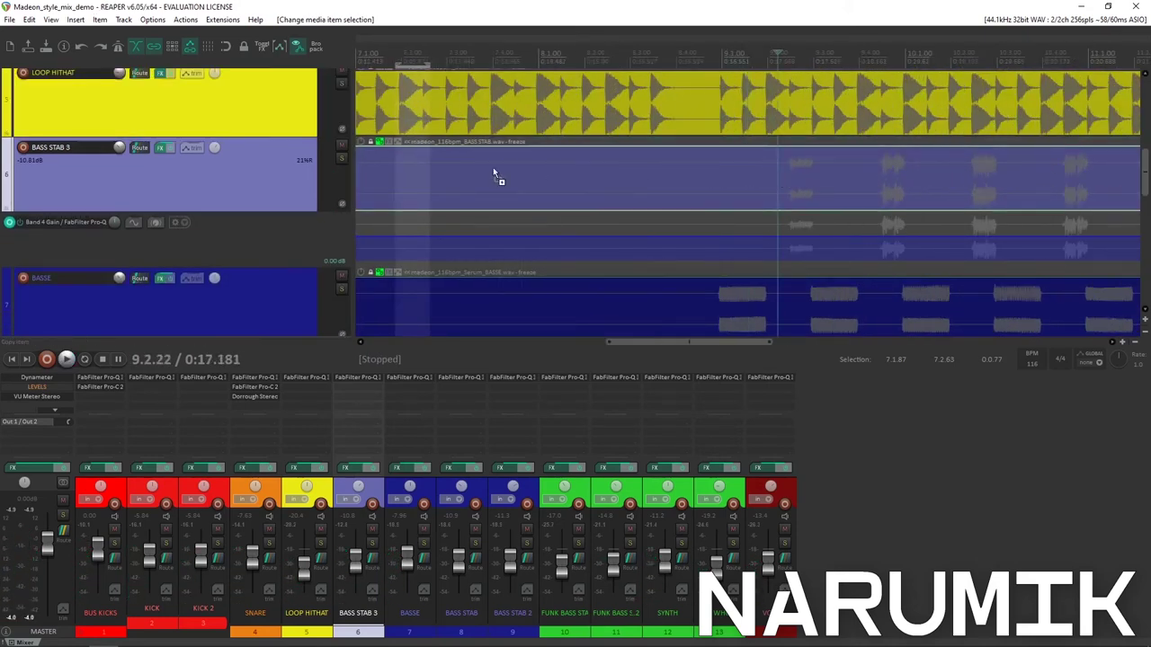
{"action": "left_click", "coordinate": [161, 149]}
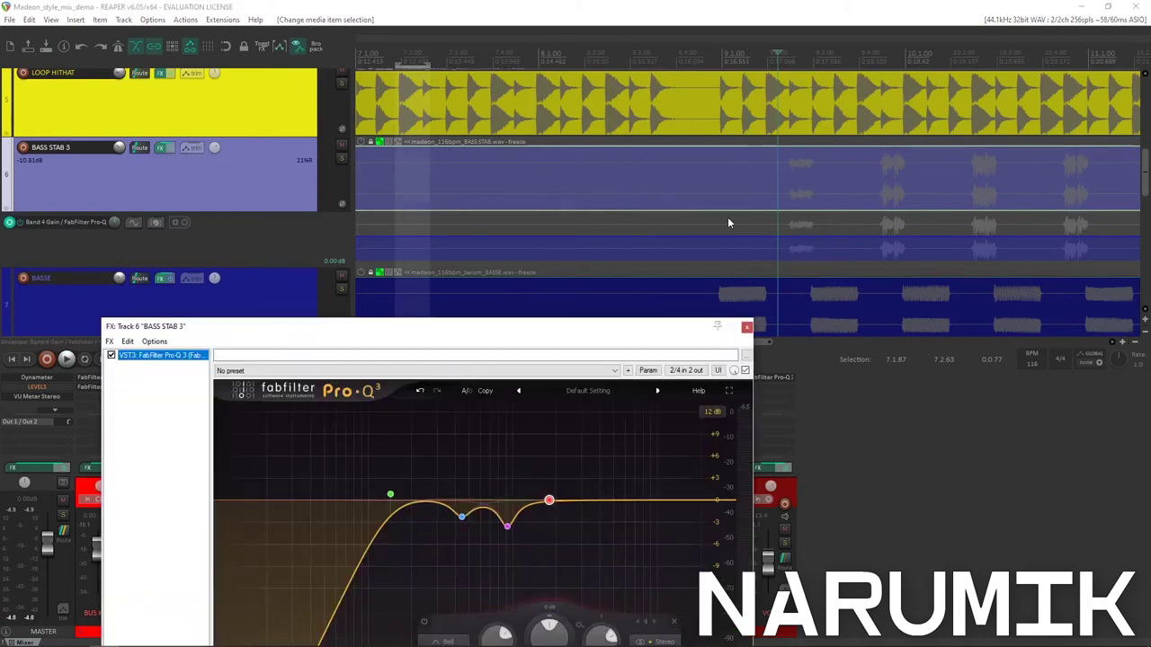
{"action": "scroll", "coordinate": [727, 217], "scroll_direction": "down", "scroll_amount": 3}
{"action": "left_click_drag", "start_coordinate": [504, 332], "coordinate": [476, 179]}
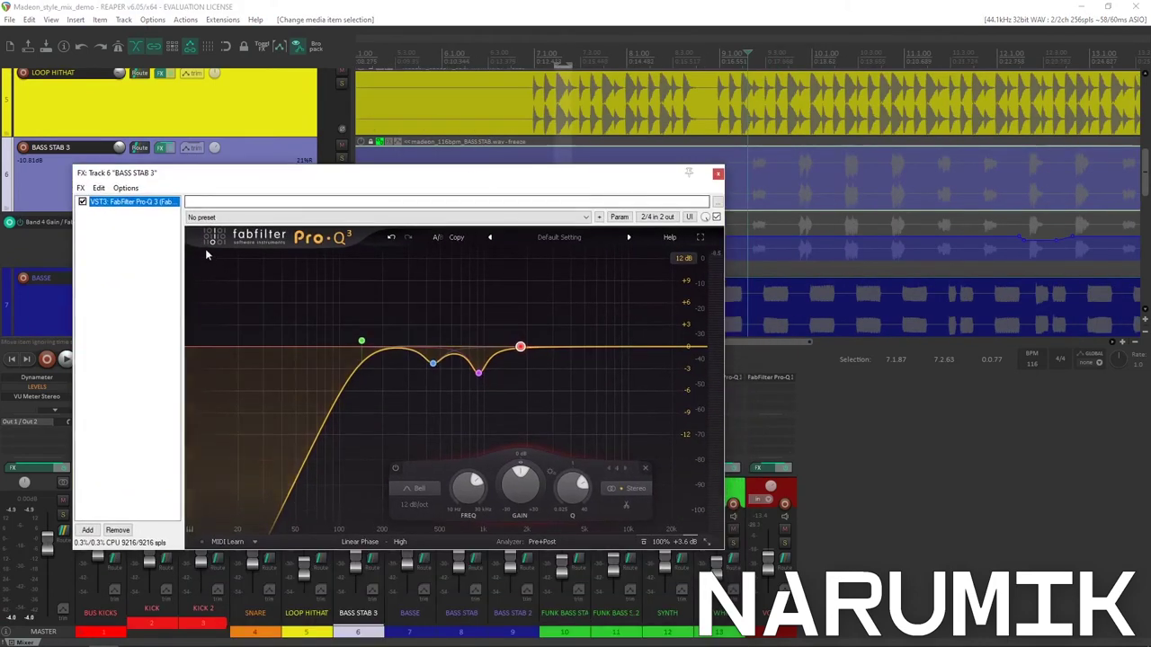
Bring up the plug-in browser for BASS STAB 3 and reposition it beside the effects chain so its full list is visible.
{"action": "double_click", "coordinate": [135, 247]}
{"action": "right_click", "coordinate": [136, 246]}
{"action": "left_click_drag", "start_coordinate": [670, 44], "coordinate": [773, 177]}
{"action": "left_click_drag", "start_coordinate": [532, 180], "coordinate": [435, 208]}
{"action": "left_click_drag", "start_coordinate": [692, 180], "coordinate": [842, 78]}
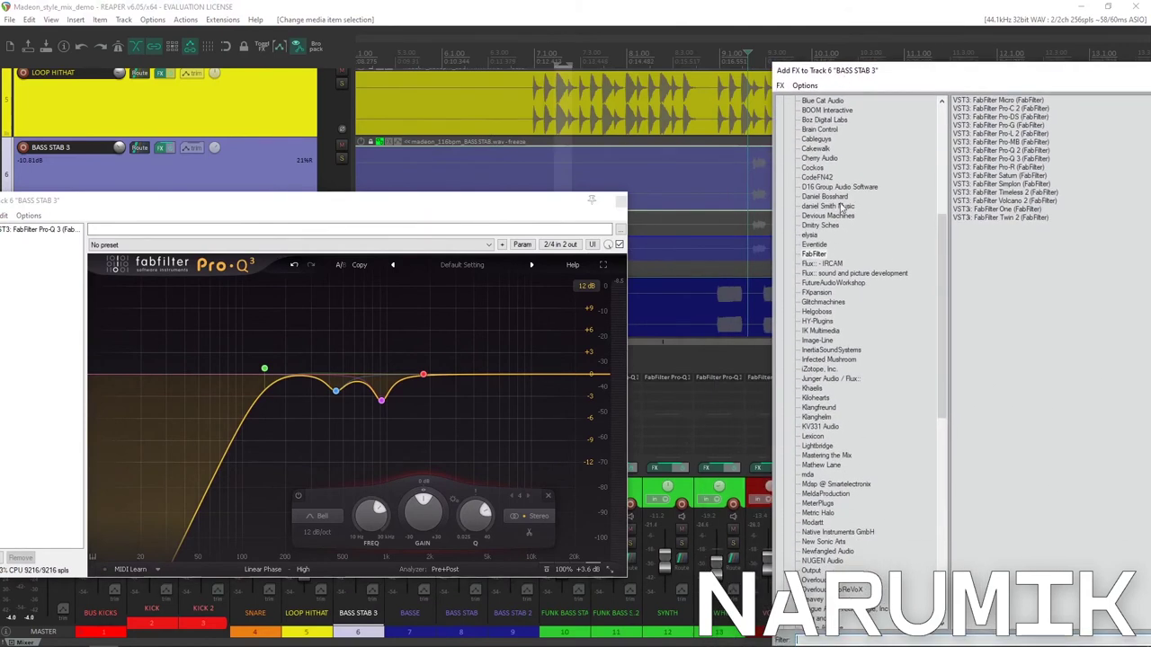
{"action": "scroll", "coordinate": [816, 393], "scroll_direction": "down", "scroll_amount": 20}
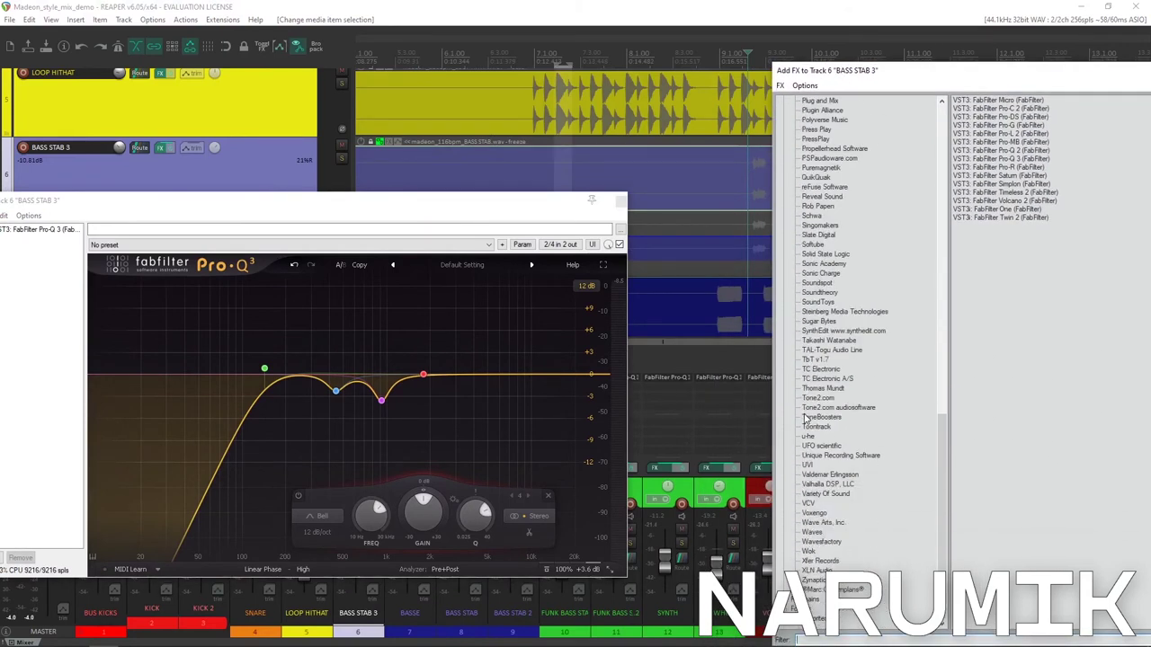
{"action": "left_click_drag", "start_coordinate": [881, 74], "coordinate": [1031, 82]}
{"action": "left_click", "coordinate": [742, 5]}
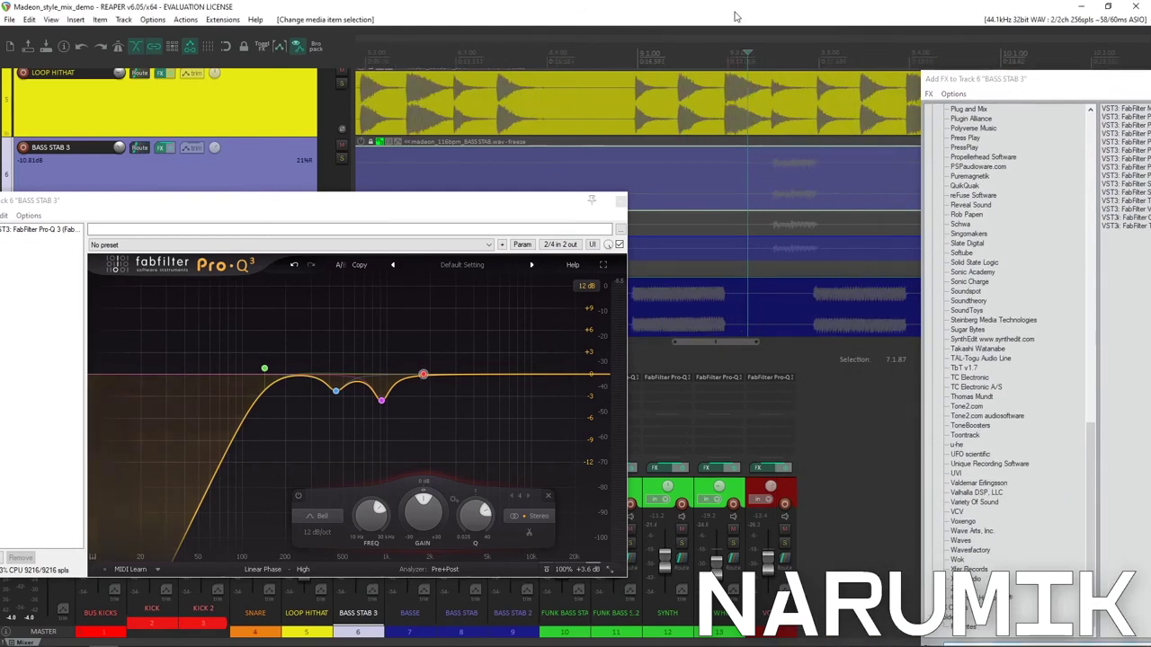
{"action": "left_click_drag", "start_coordinate": [954, 84], "coordinate": [811, 10]}
Add IK Multimedia's TR5 Opto Comp after Pro-Q 3 on BASS STAB 3 and start playback.
{"action": "scroll", "coordinate": [859, 405], "scroll_direction": "up", "scroll_amount": 6}
{"action": "scroll", "coordinate": [868, 462], "scroll_direction": "down", "scroll_amount": 4}
{"action": "scroll", "coordinate": [868, 463], "scroll_direction": "down", "scroll_amount": 2}
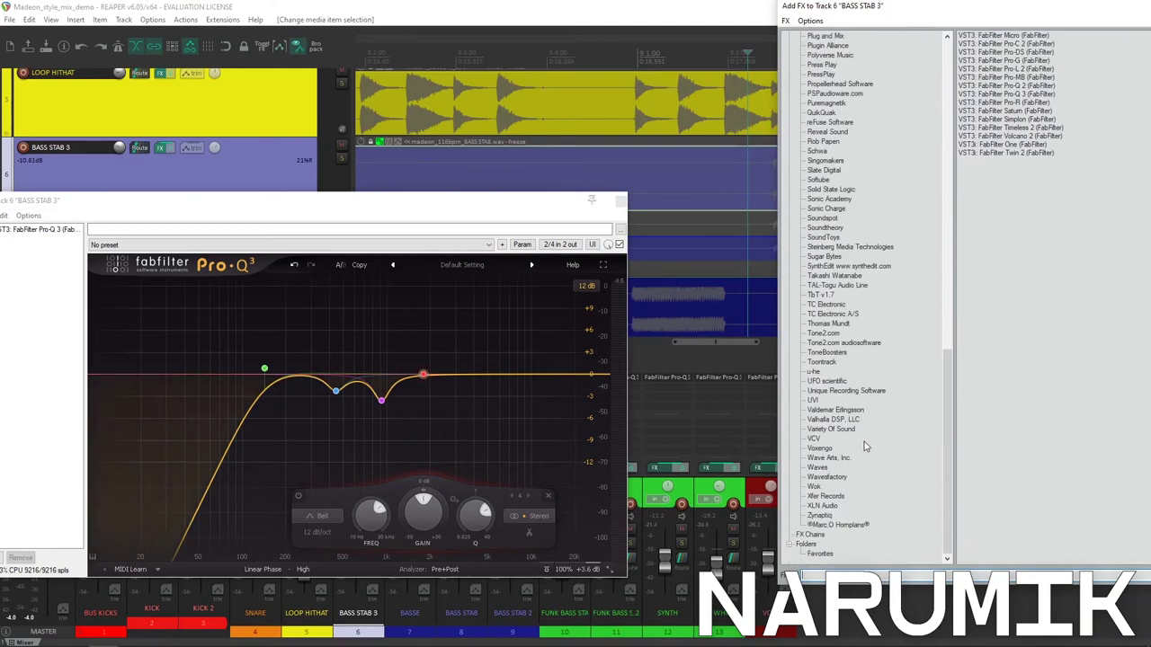
{"action": "scroll", "coordinate": [831, 333], "scroll_direction": "up", "scroll_amount": 15}
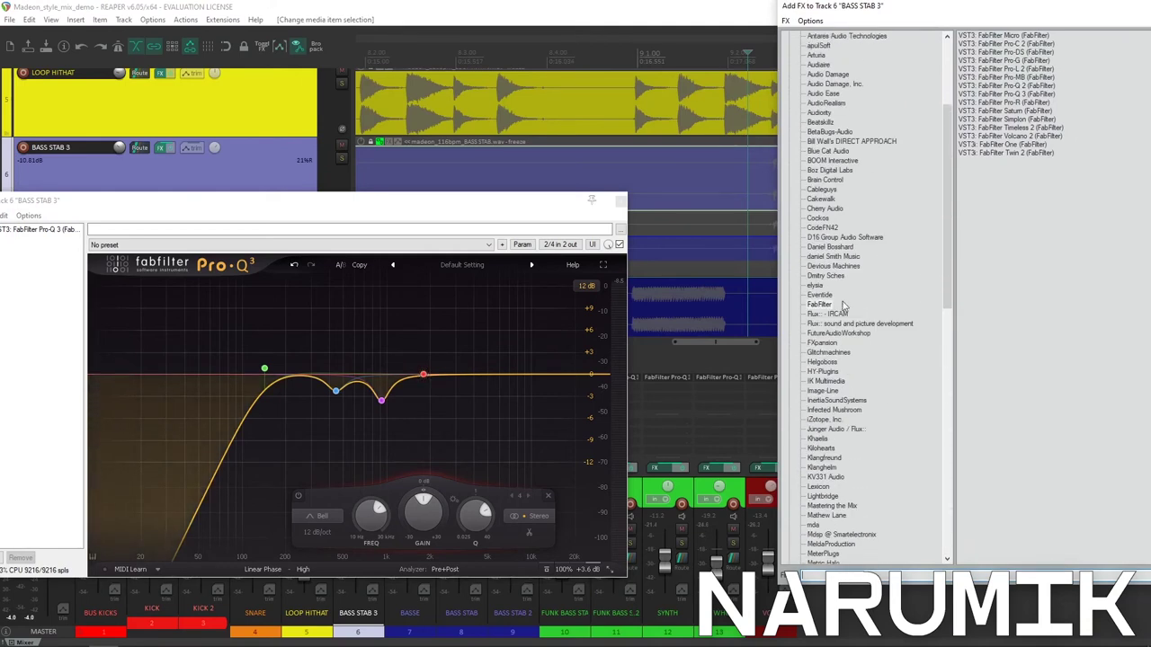
{"action": "left_click", "coordinate": [833, 314]}
{"action": "left_click", "coordinate": [830, 238]}
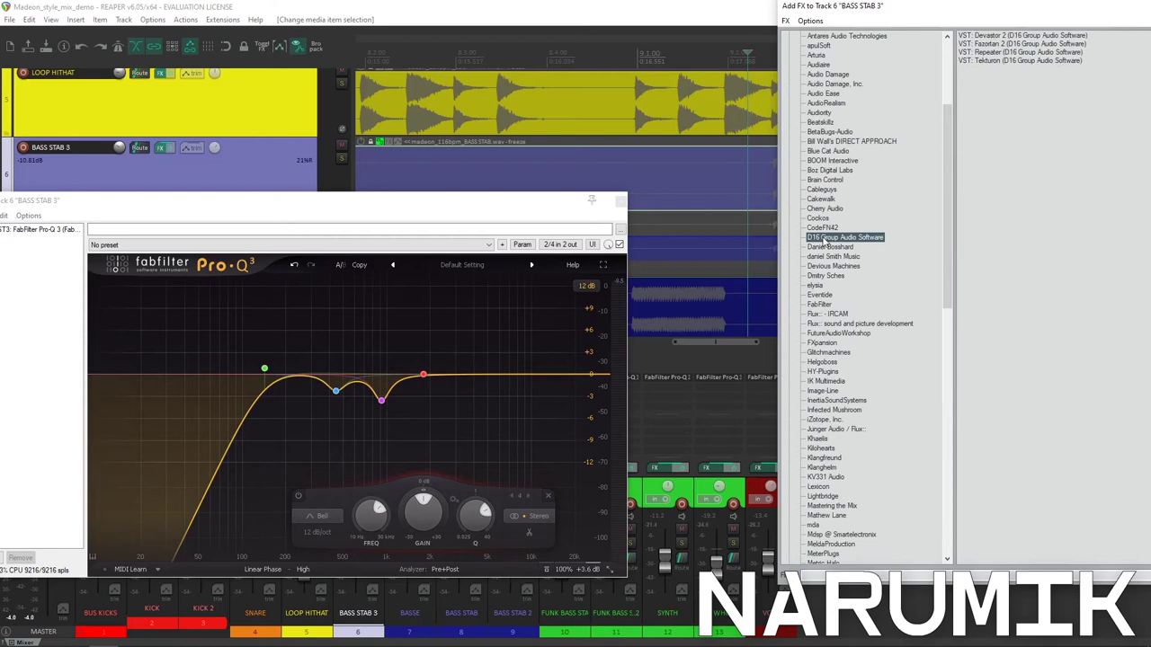
{"action": "left_click", "coordinate": [820, 372]}
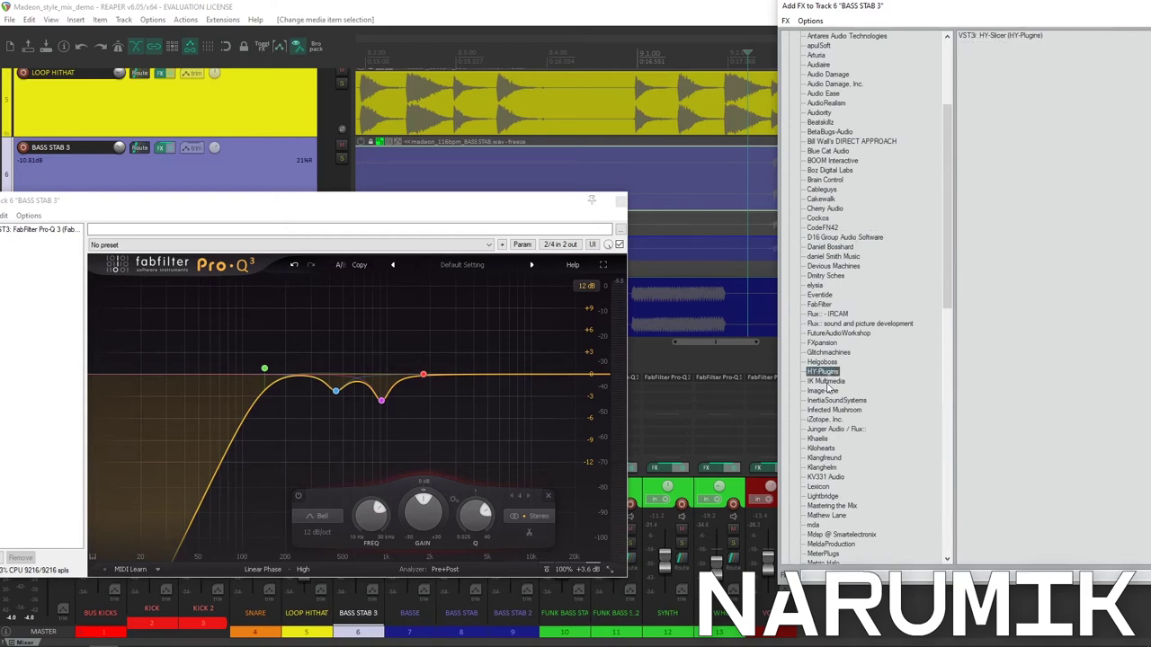
{"action": "left_click", "coordinate": [827, 383]}
{"action": "left_click", "coordinate": [828, 391]}
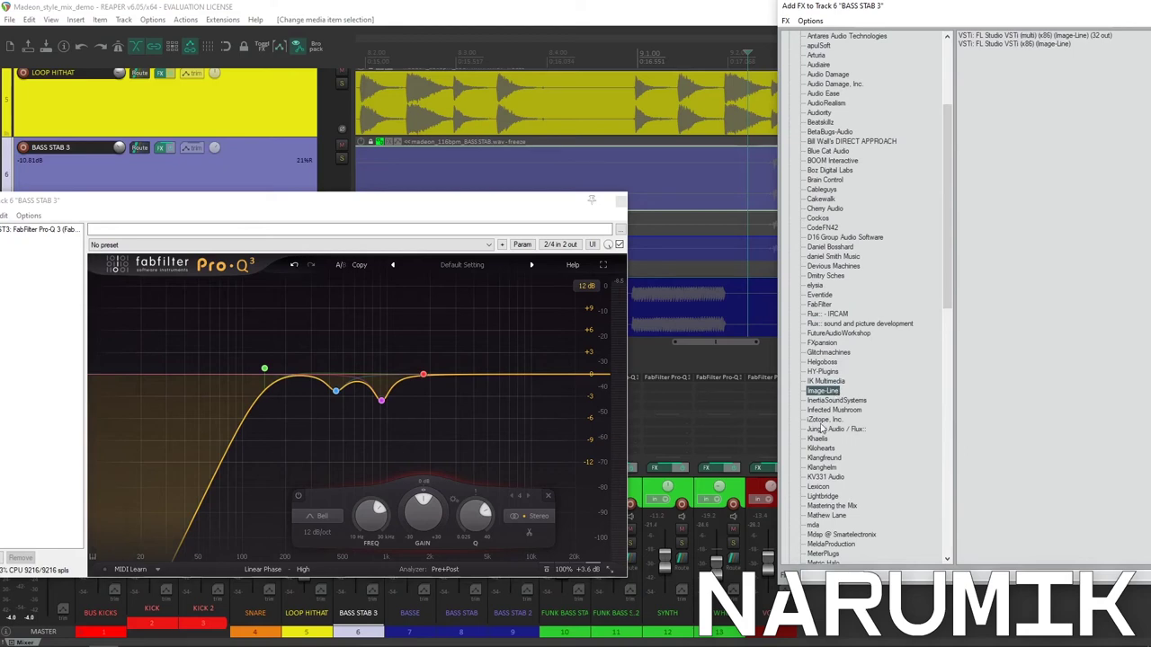
{"action": "left_click", "coordinate": [826, 382]}
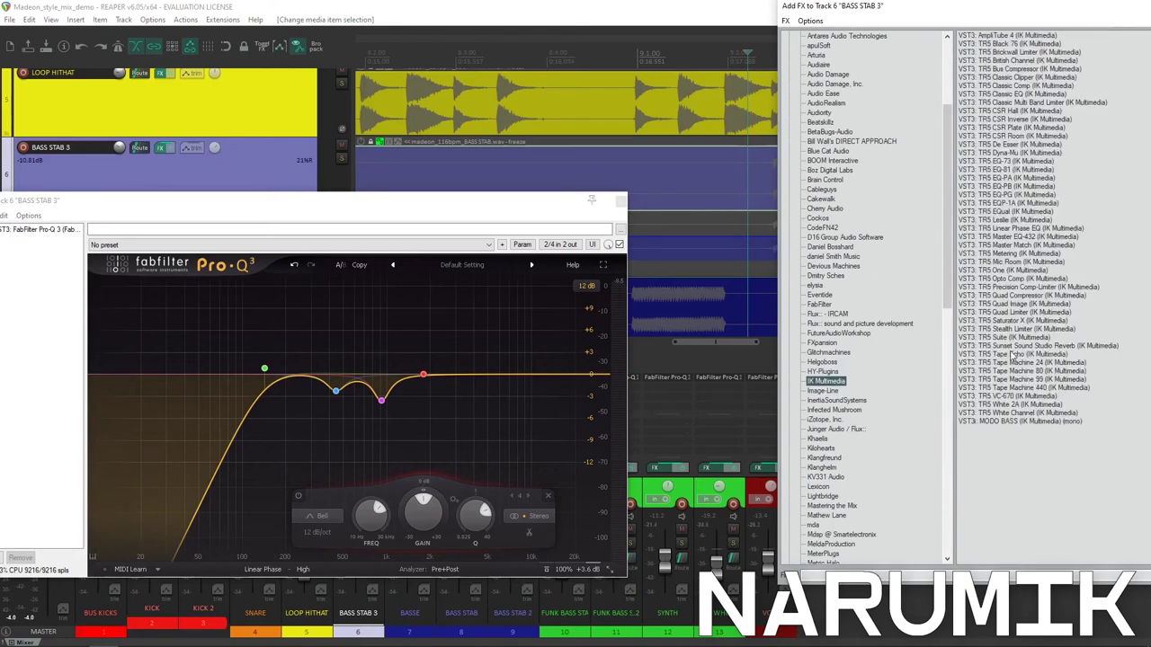
{"action": "double_click", "coordinate": [1003, 281]}
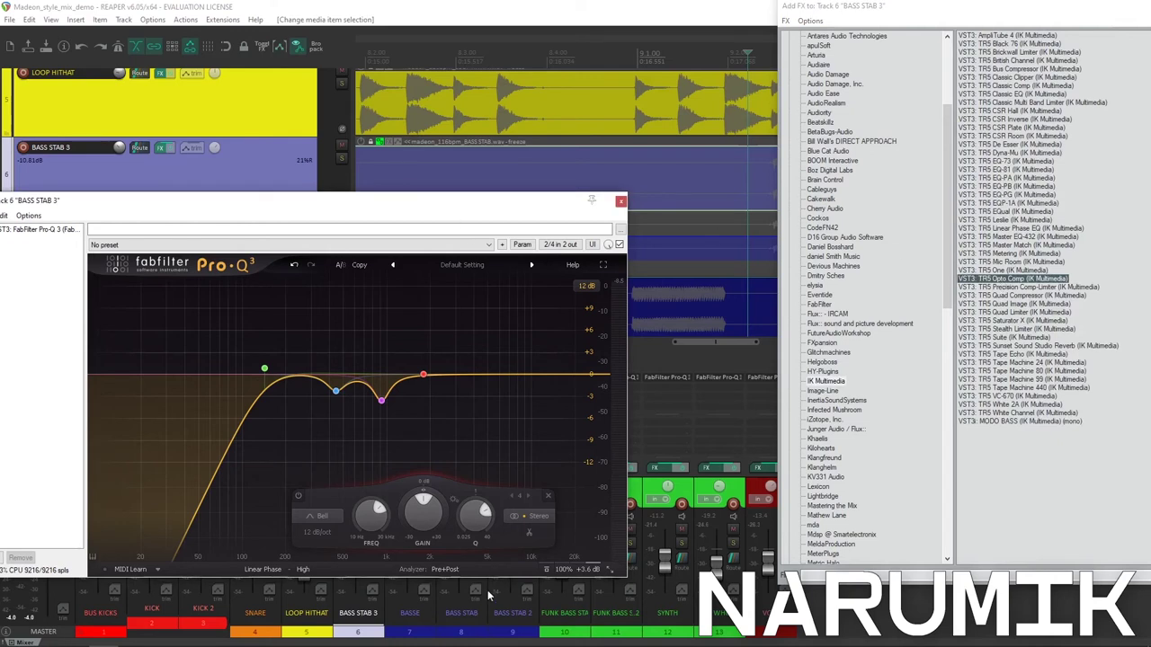
{"action": "key", "text": "Return"}
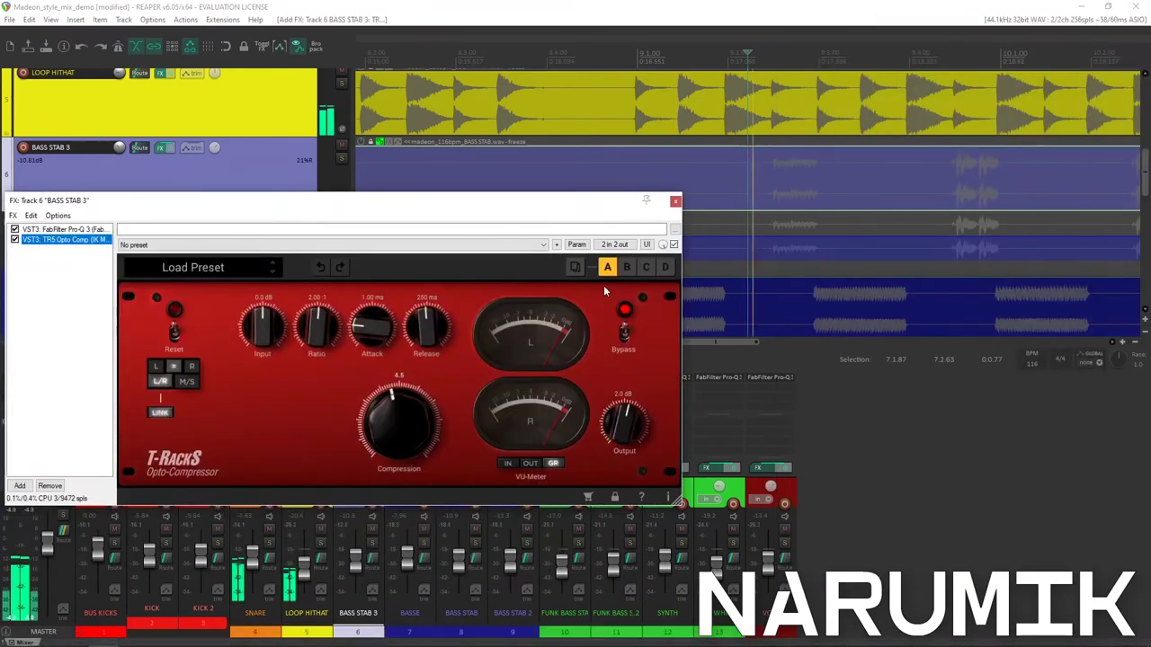
Make a time selection from 9.2.33 to 10.1.11 around the first two BASS STAB 3 hits.
{"action": "left_click", "coordinate": [764, 185]}
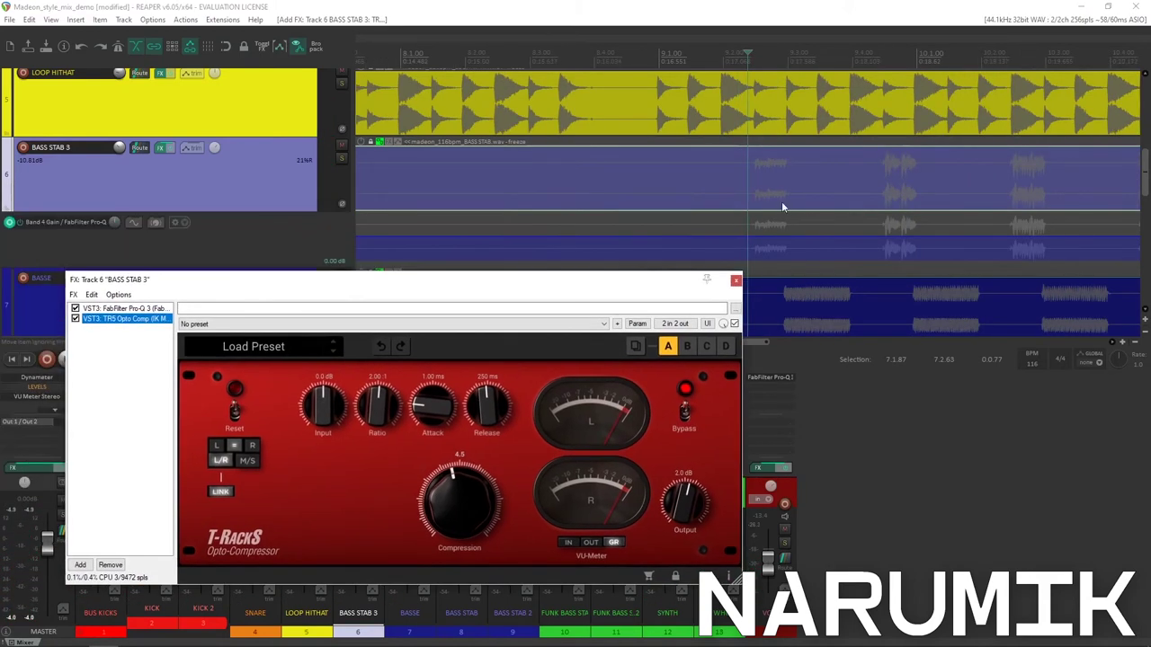
{"action": "scroll", "coordinate": [781, 202], "scroll_direction": "down", "scroll_amount": 2}
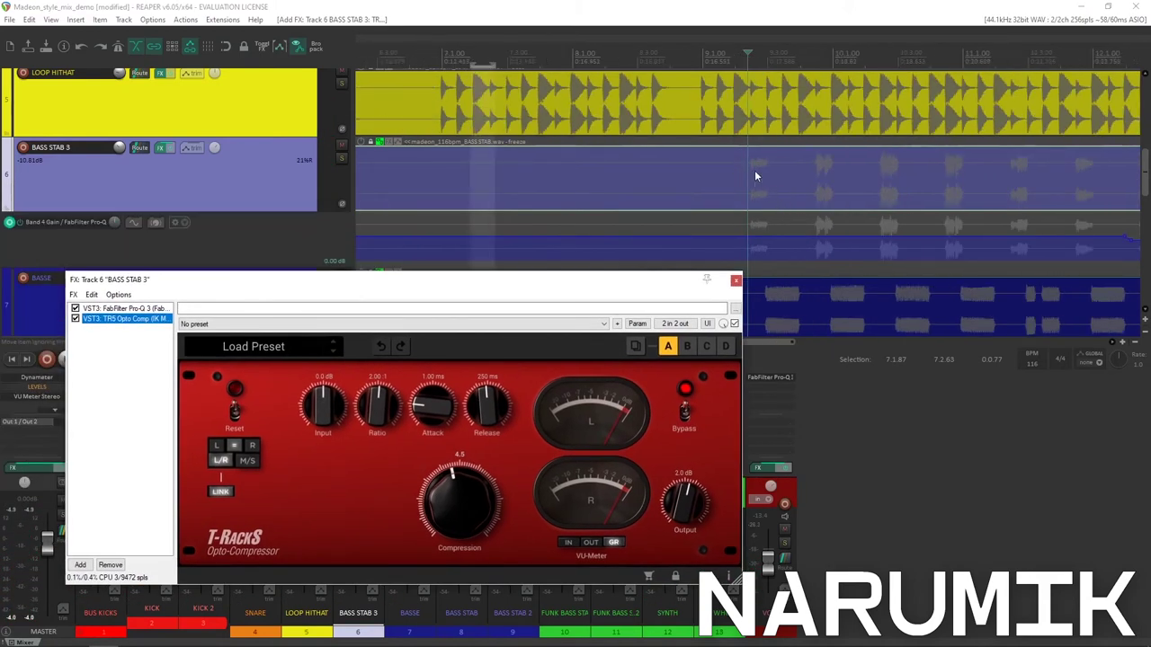
{"action": "left_click", "coordinate": [813, 169]}
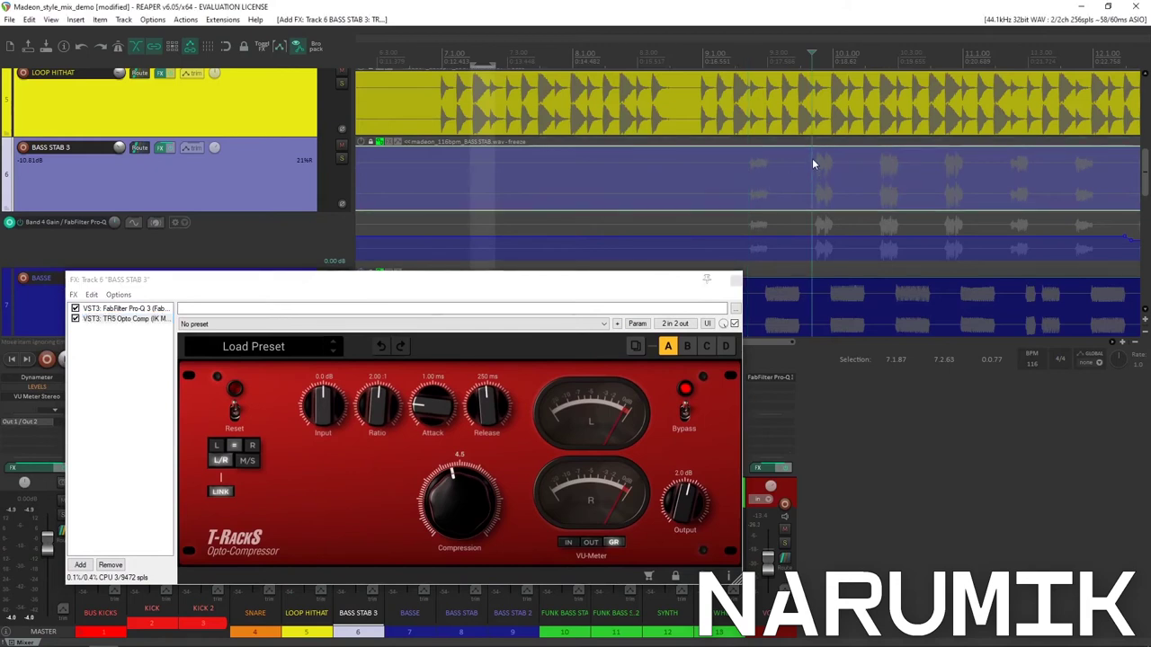
{"action": "left_click_drag", "start_coordinate": [834, 65], "coordinate": [747, 65]}
Set the Opto Comp ratio to 8.44:1, check it in playback, and return the edit cursor to just before the first hit.
{"action": "left_click_drag", "start_coordinate": [378, 410], "coordinate": [388, 345]}
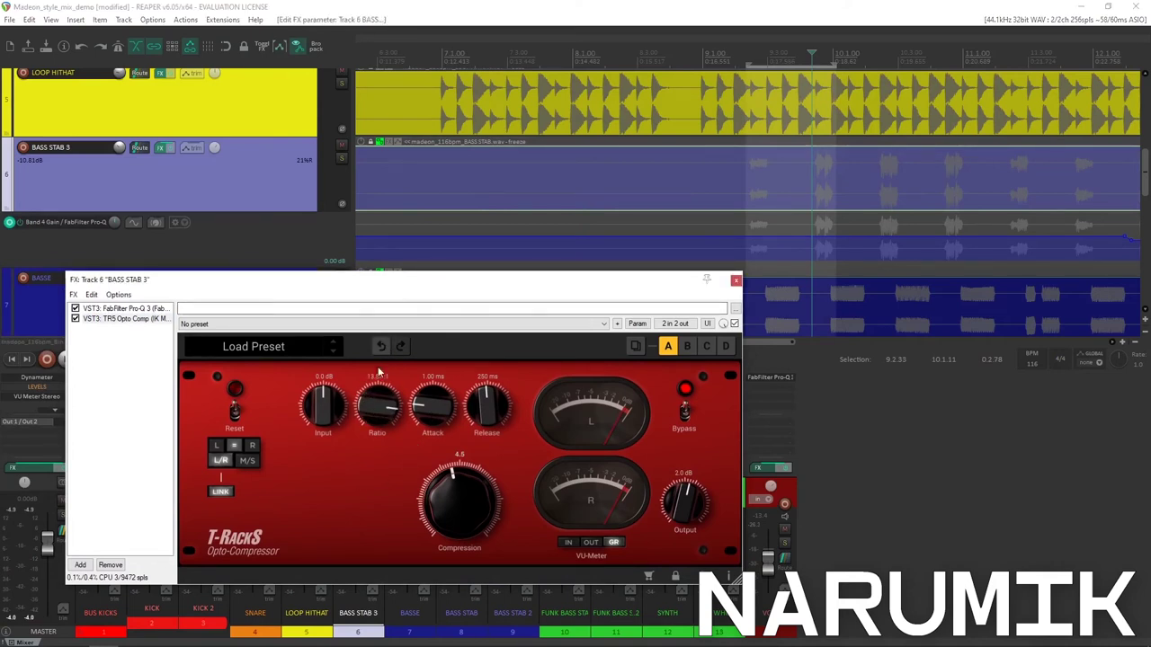
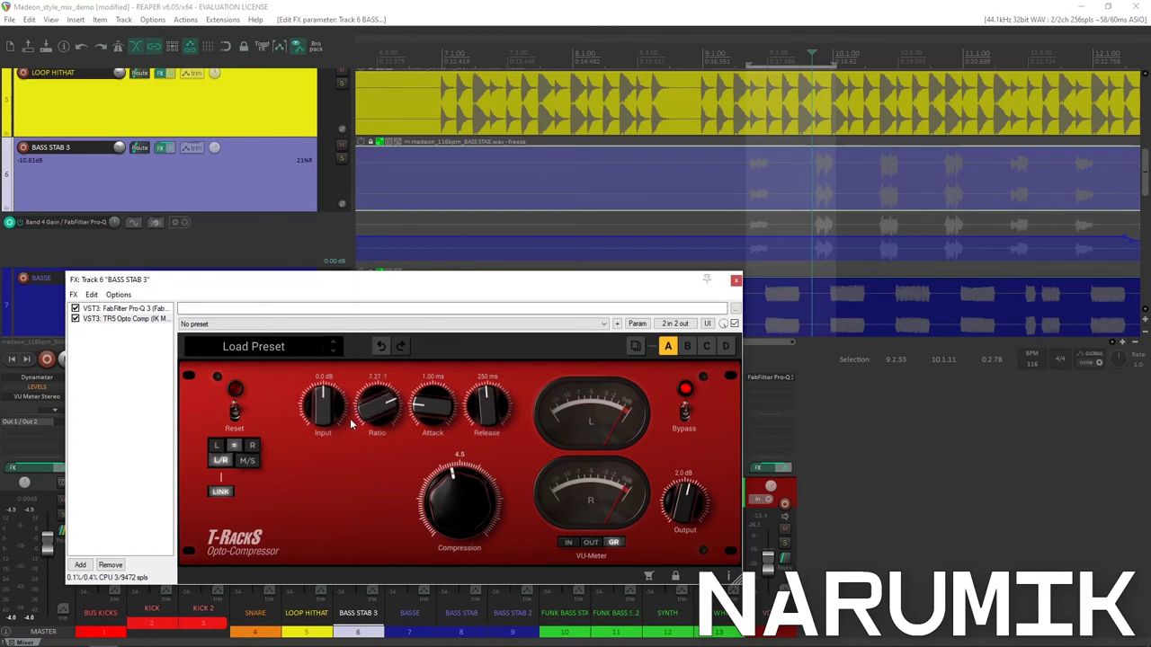
{"action": "key", "text": "space"}
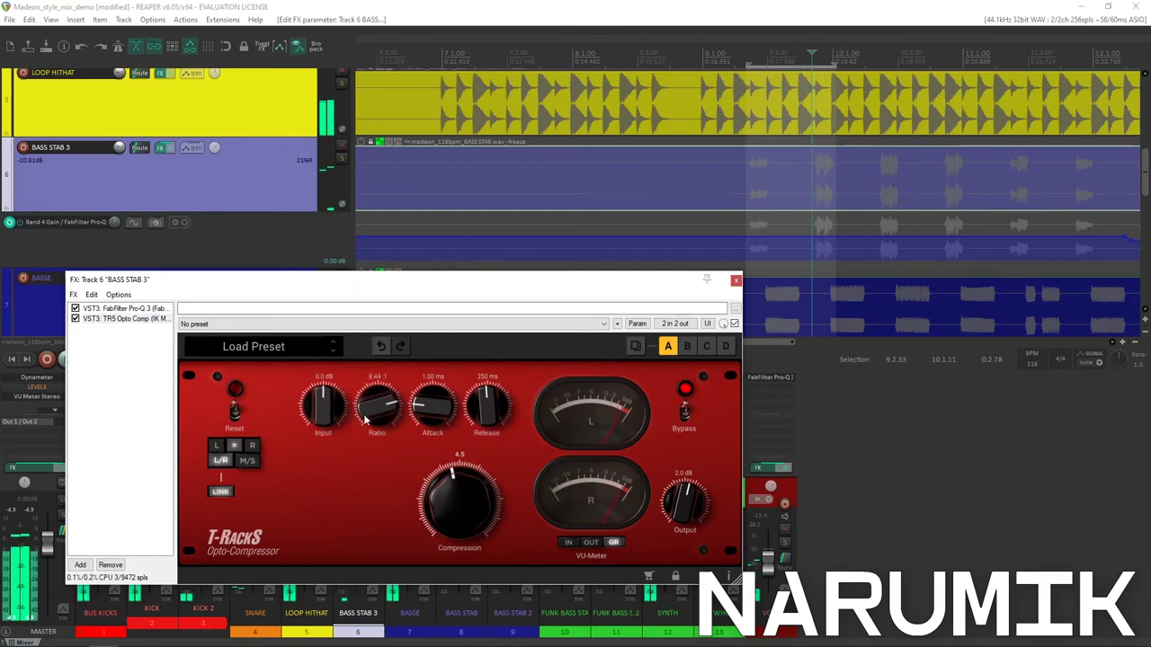
{"action": "left_click", "coordinate": [753, 188]}
{"action": "left_click", "coordinate": [743, 190]}
Set the Opto Comp input to -2.3 dB and its compression to 4.0, using the second stab hit for playback.
{"action": "left_click_drag", "start_coordinate": [323, 406], "coordinate": [327, 417]}
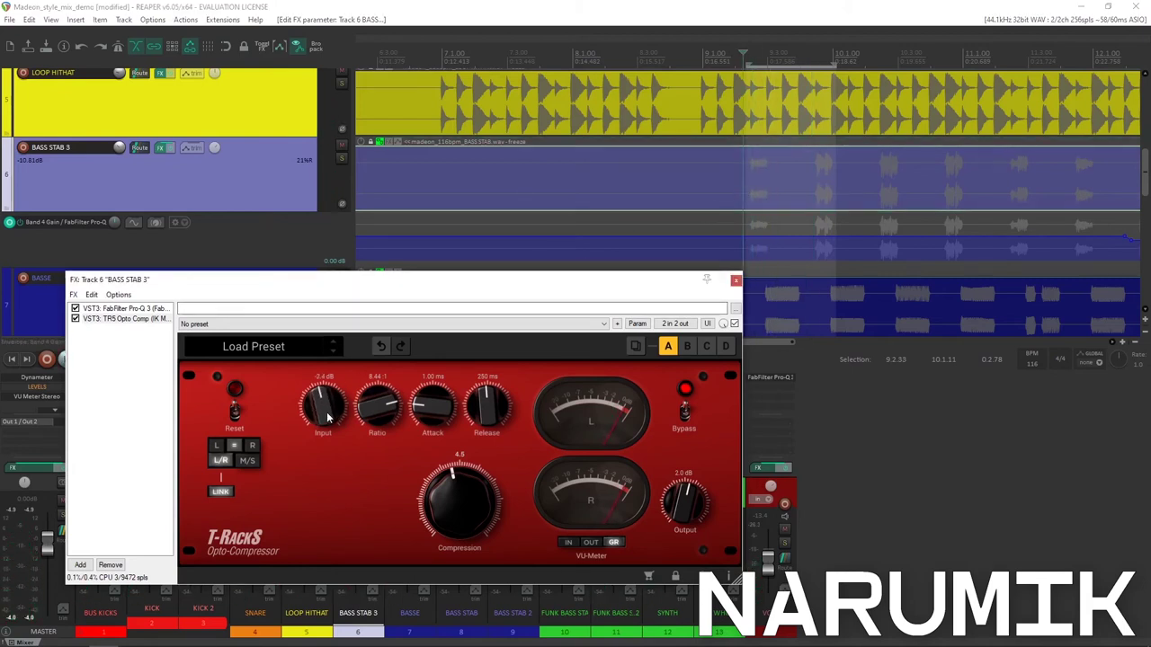
{"action": "left_click_drag", "start_coordinate": [472, 447], "coordinate": [473, 436]}
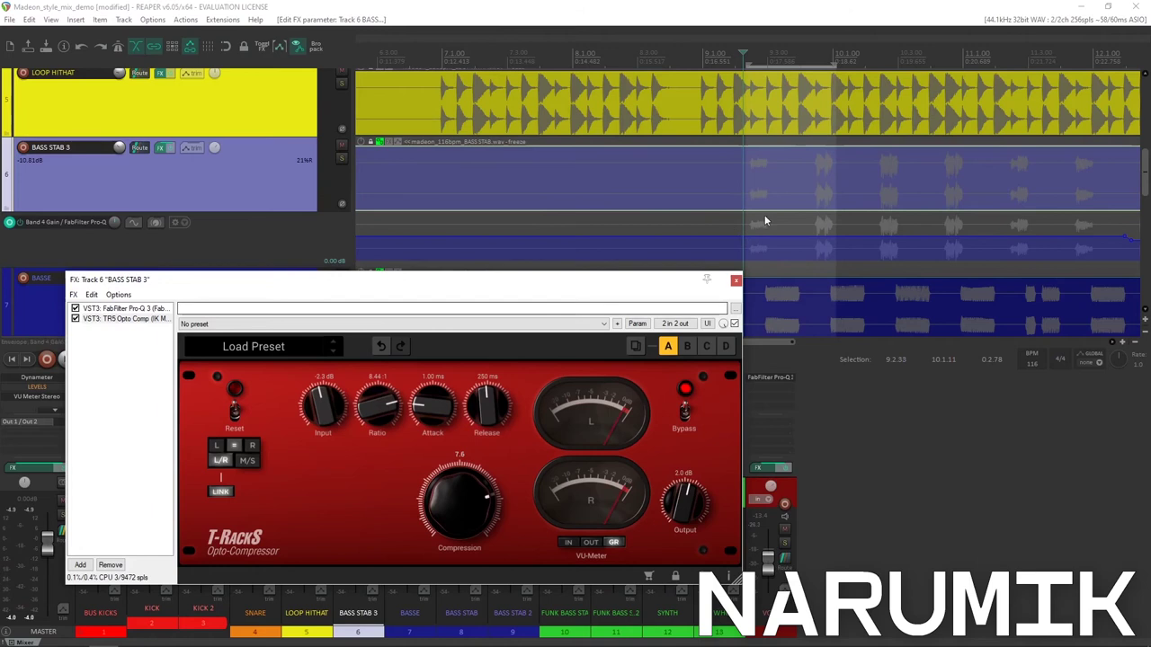
{"action": "left_click", "coordinate": [814, 182]}
{"action": "scroll", "coordinate": [815, 182], "scroll_direction": "up", "scroll_amount": 2}
{"action": "mouse_move", "coordinate": [464, 499]}
{"action": "left_mouse_down"}
{"action": "mouse_move", "coordinate": [463, 533]}
{"action": "mouse_move", "coordinate": [455, 511]}
{"action": "left_mouse_up"}
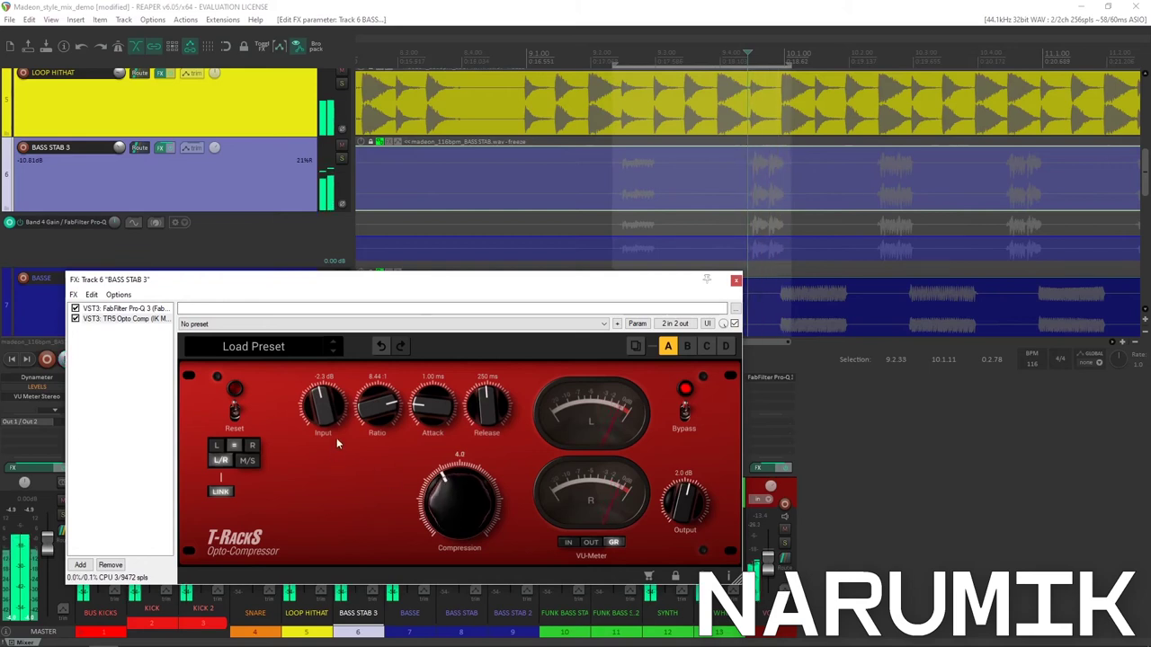
From the first stab hit, set the Opto Comp input to -9.9 dB, attack to 2.85 ms and release to 128 ms.
{"action": "left_click", "coordinate": [618, 163]}
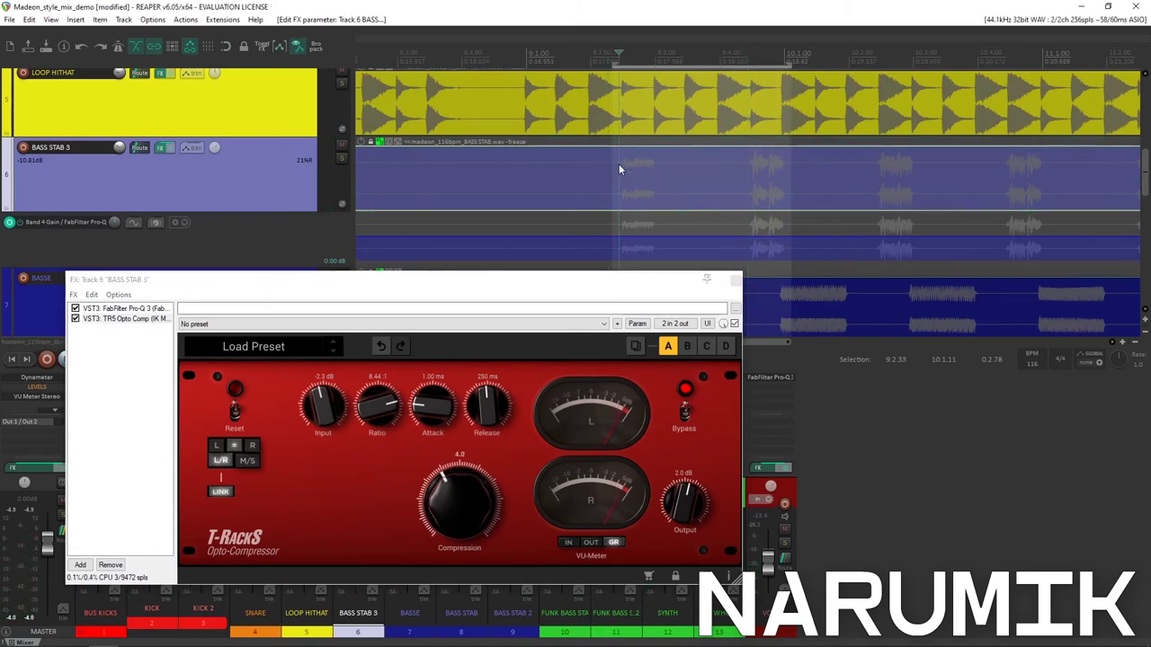
{"action": "left_click", "coordinate": [323, 413]}
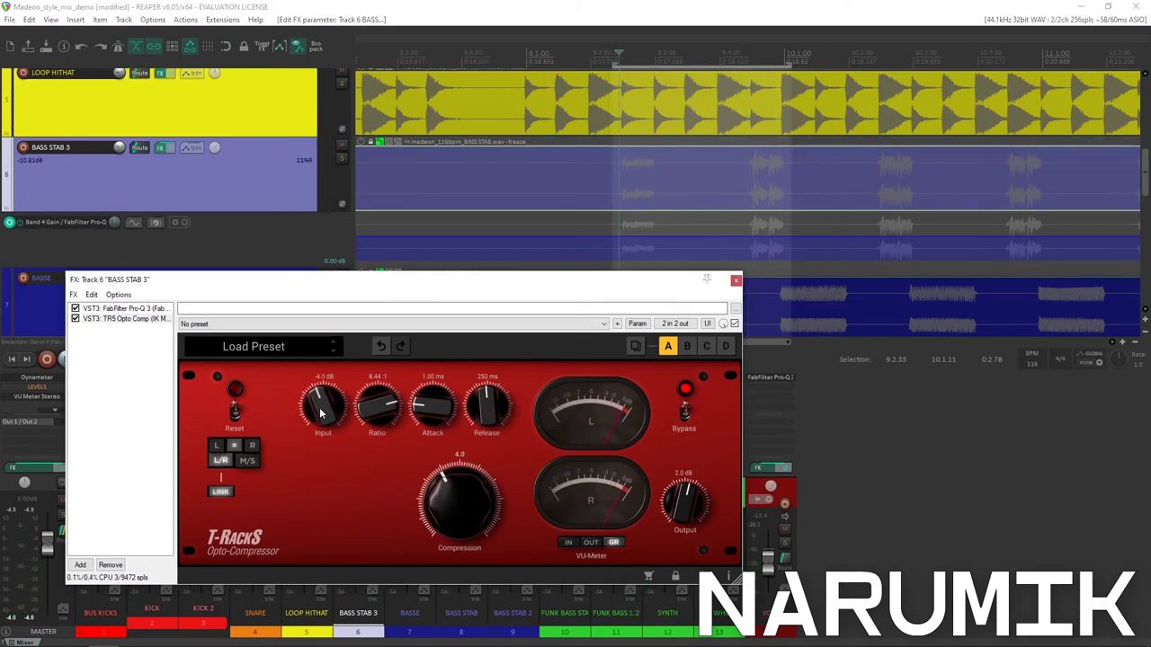
{"action": "key", "text": "space"}
{"action": "left_click_drag", "start_coordinate": [321, 413], "coordinate": [312, 420]}
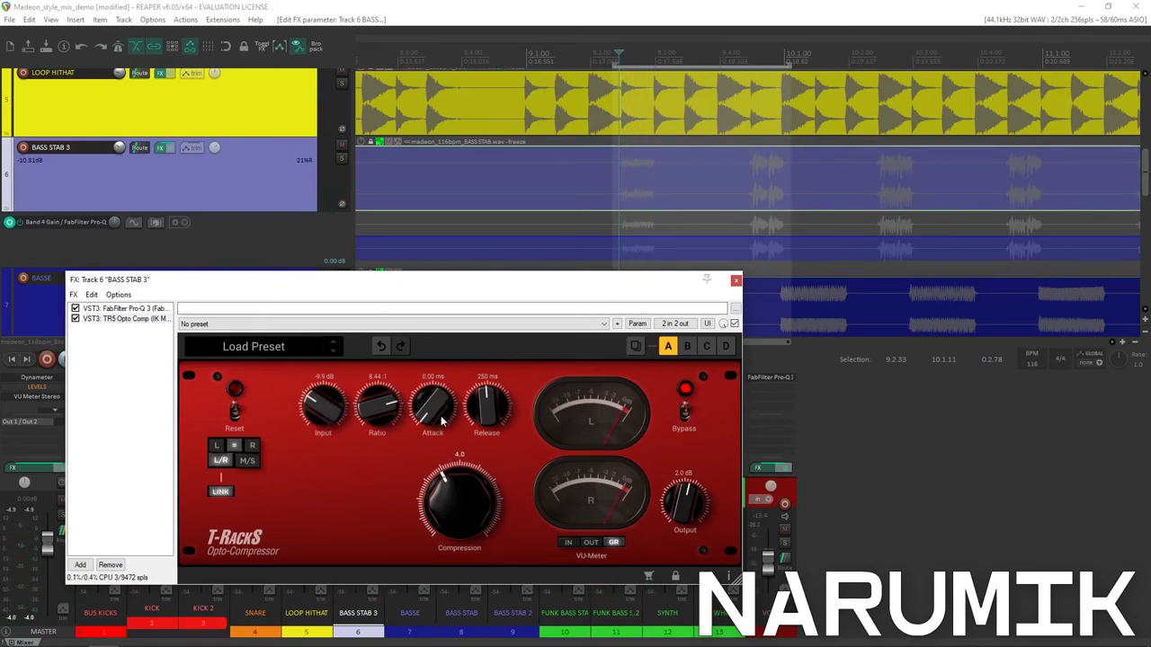
{"action": "left_click_drag", "start_coordinate": [441, 421], "coordinate": [439, 413]}
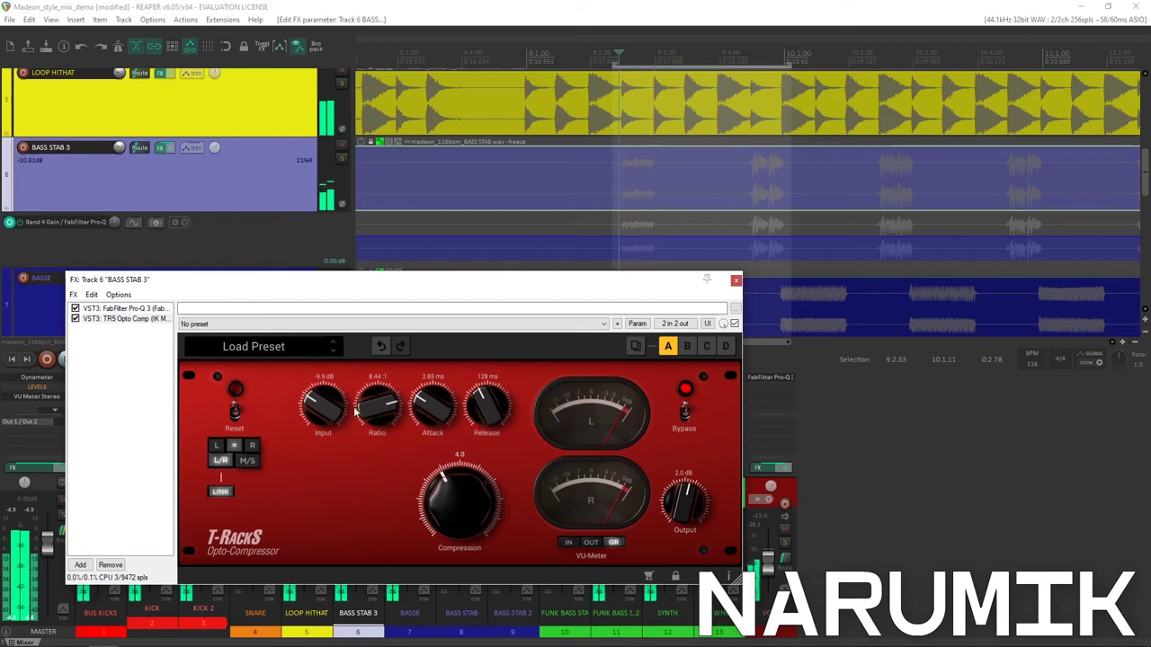
Lower the Opto Comp input to about -12.8 dB and audition several BASS STAB 3 hits across bars 9 and 10.
{"action": "left_click_drag", "start_coordinate": [332, 419], "coordinate": [332, 426]}
{"action": "left_click", "coordinate": [735, 208]}
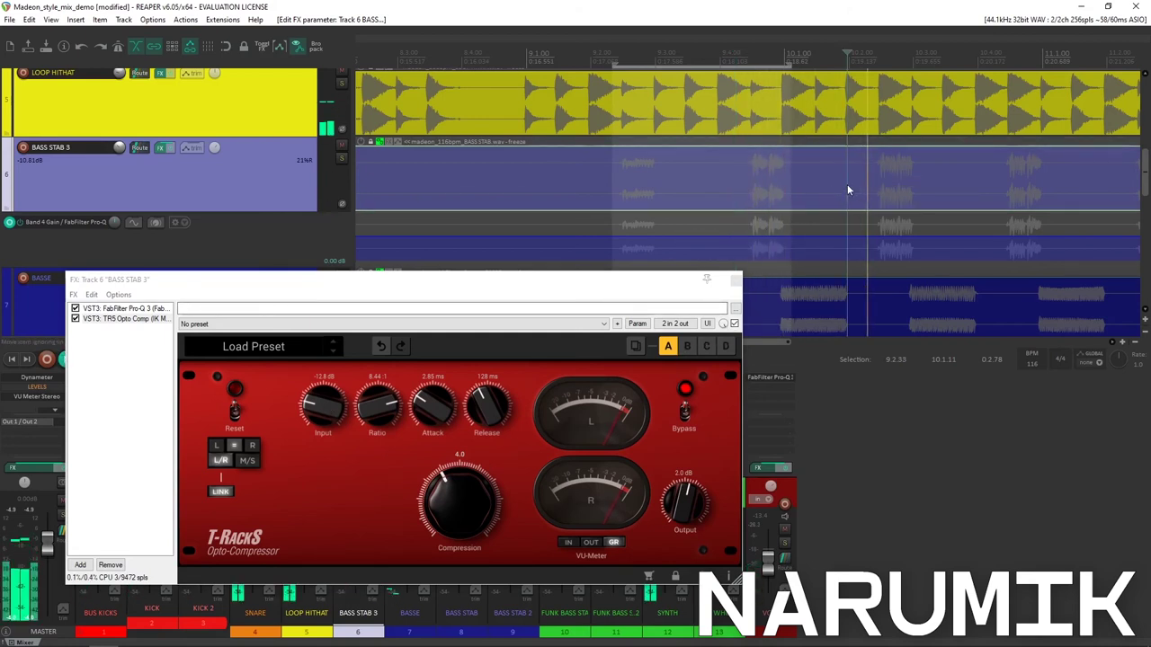
{"action": "scroll", "coordinate": [847, 189], "scroll_direction": "down", "scroll_amount": 2}
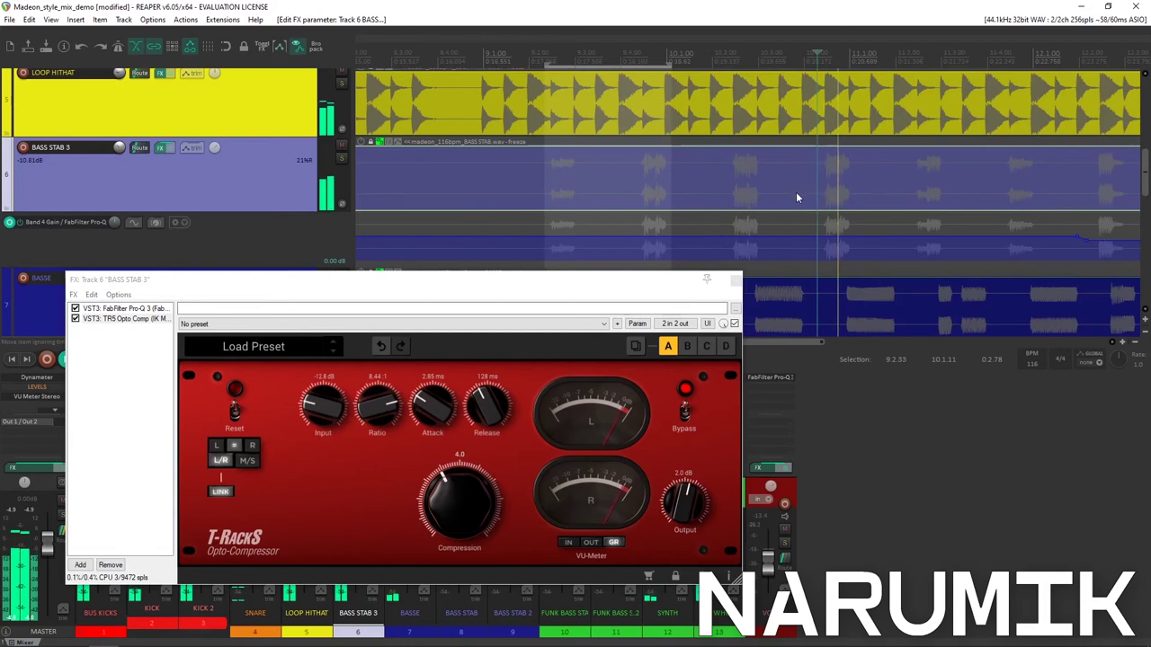
{"action": "left_click", "coordinate": [570, 187]}
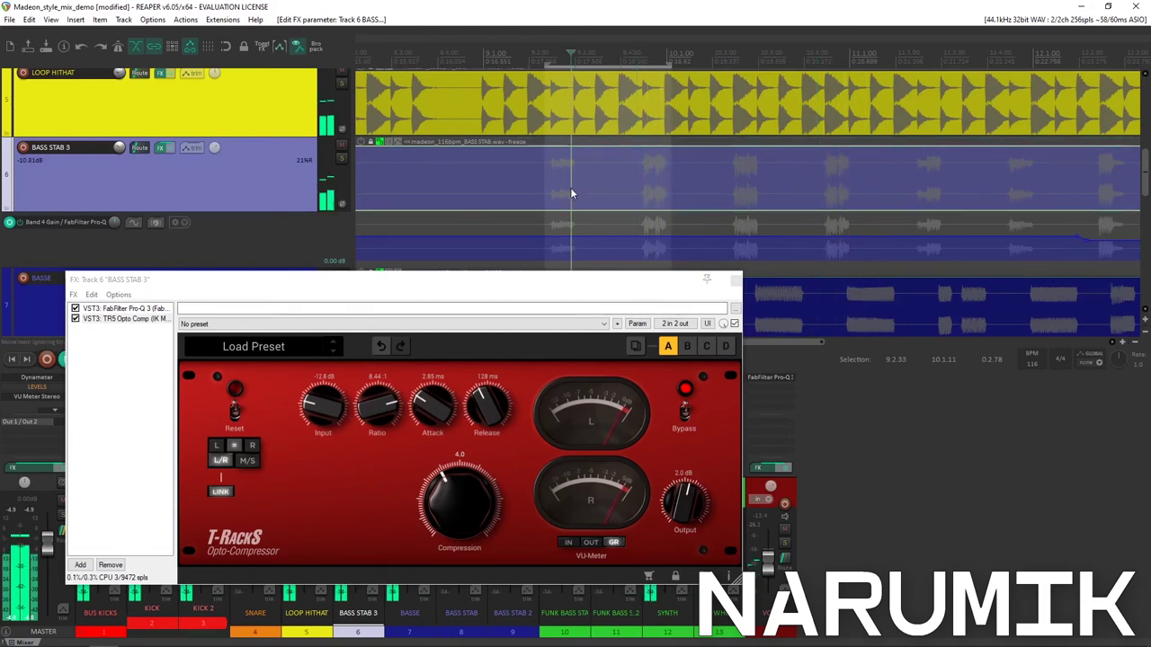
{"action": "left_click", "coordinate": [540, 177]}
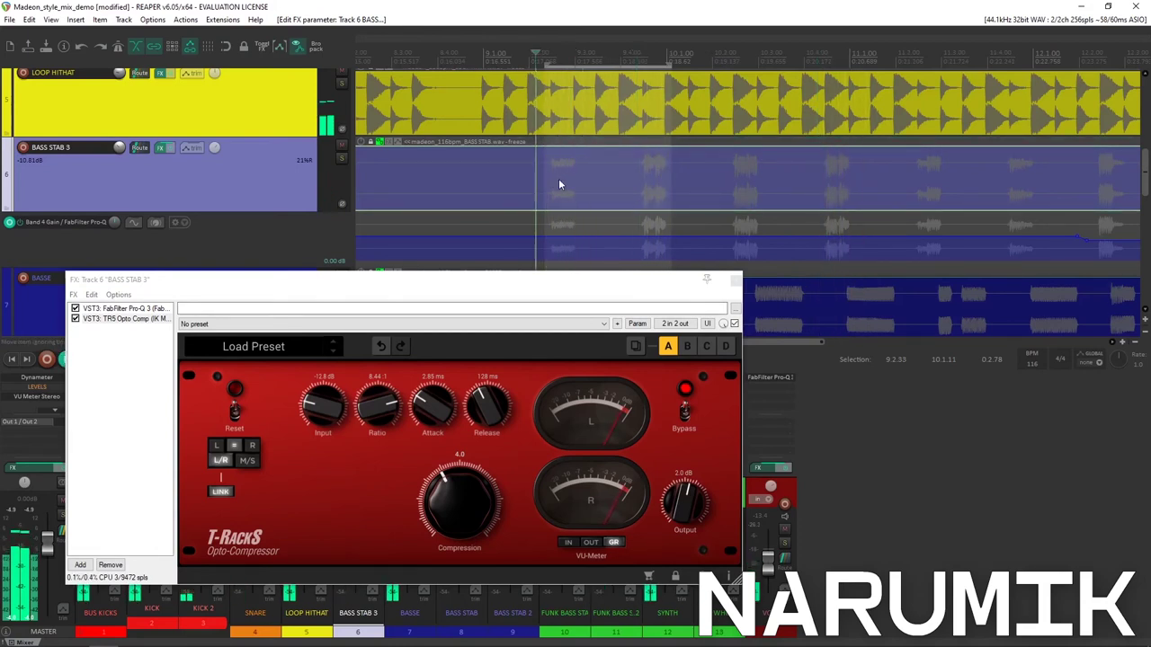
{"action": "key", "text": "space"}
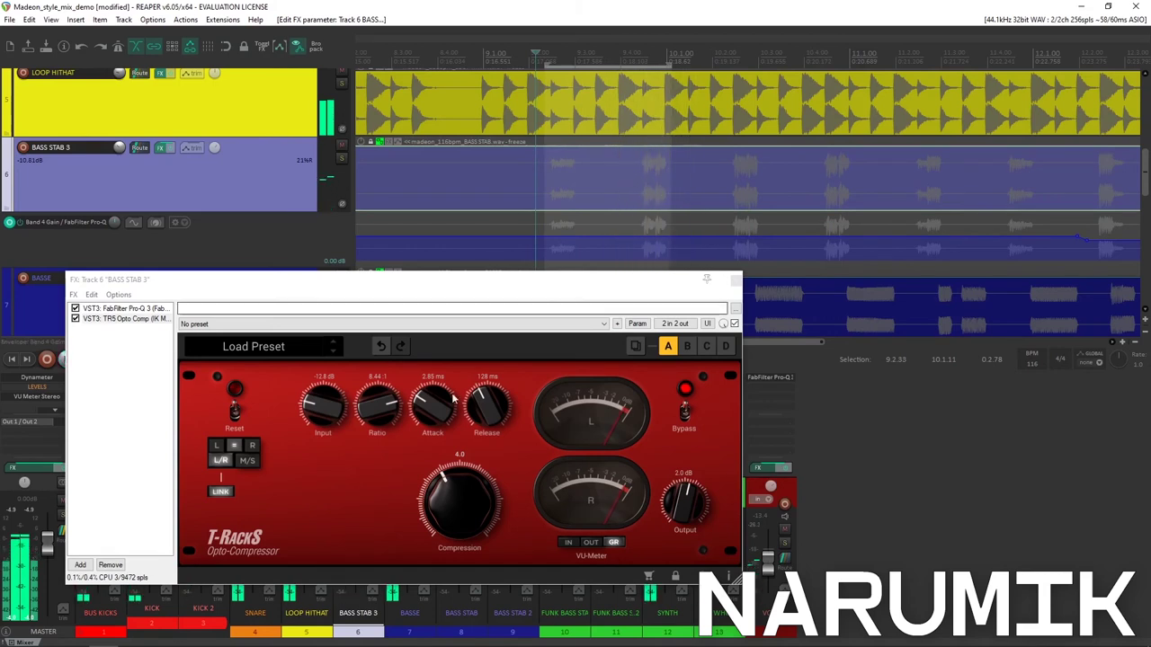
Raise the Opto Comp ratio to 18.58:1 and set the input to -14.4 dB while listening to the mix.
{"action": "left_click_drag", "start_coordinate": [374, 409], "coordinate": [377, 411]}
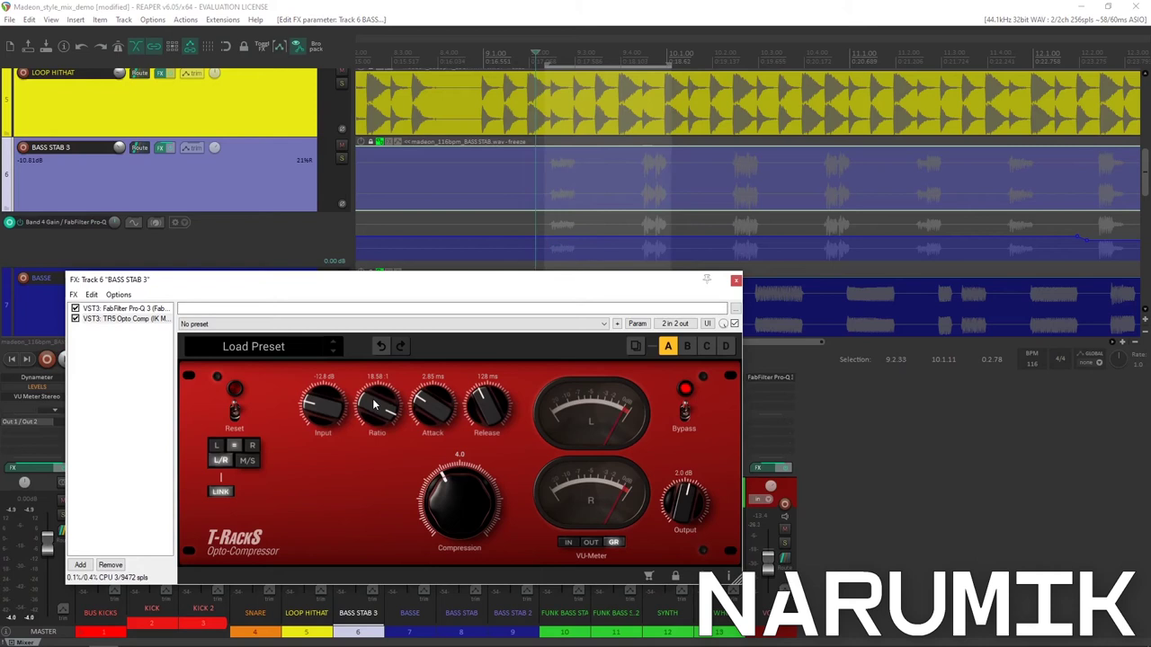
{"action": "key", "text": "space"}
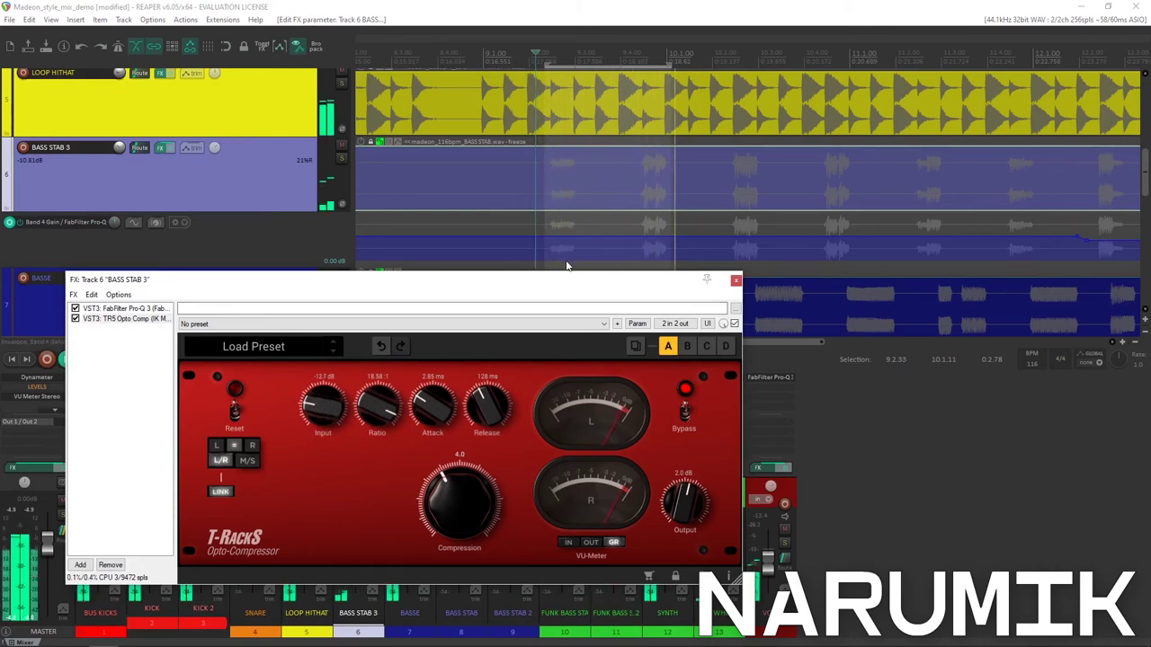
{"action": "left_click_drag", "start_coordinate": [327, 401], "coordinate": [329, 402]}
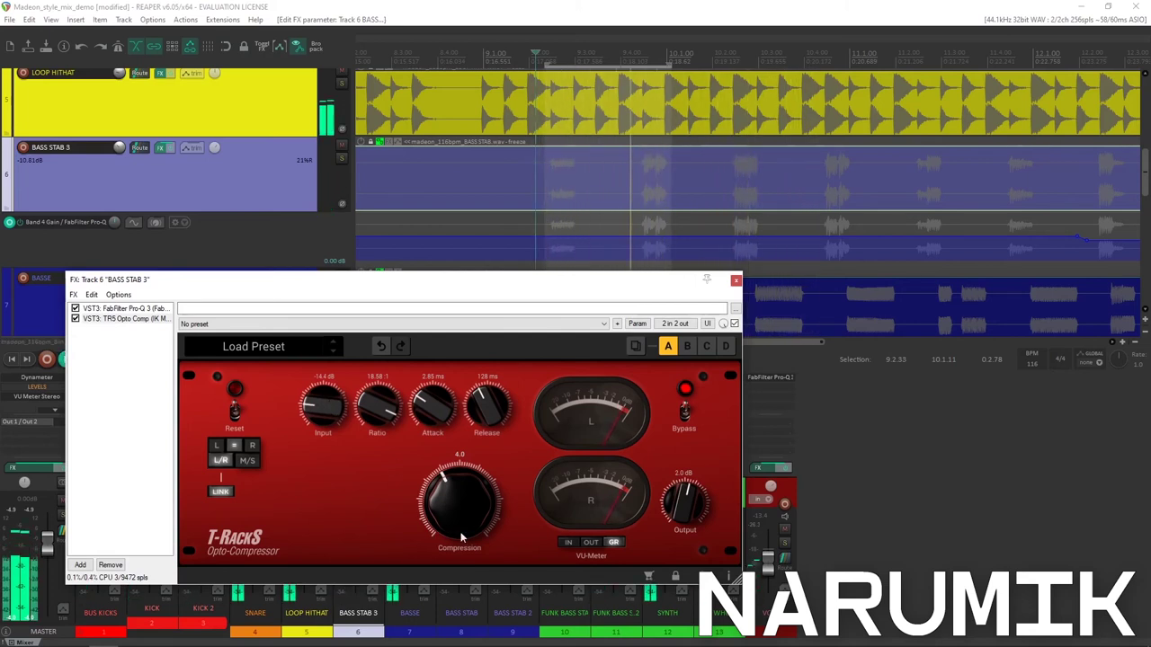
Raise the Opto Comp compression to 9.2 and set the release to 92 ms while playing the mix.
{"action": "left_click_drag", "start_coordinate": [461, 516], "coordinate": [468, 482]}
{"action": "scroll", "coordinate": [456, 504], "scroll_direction": "up", "scroll_amount": 10}
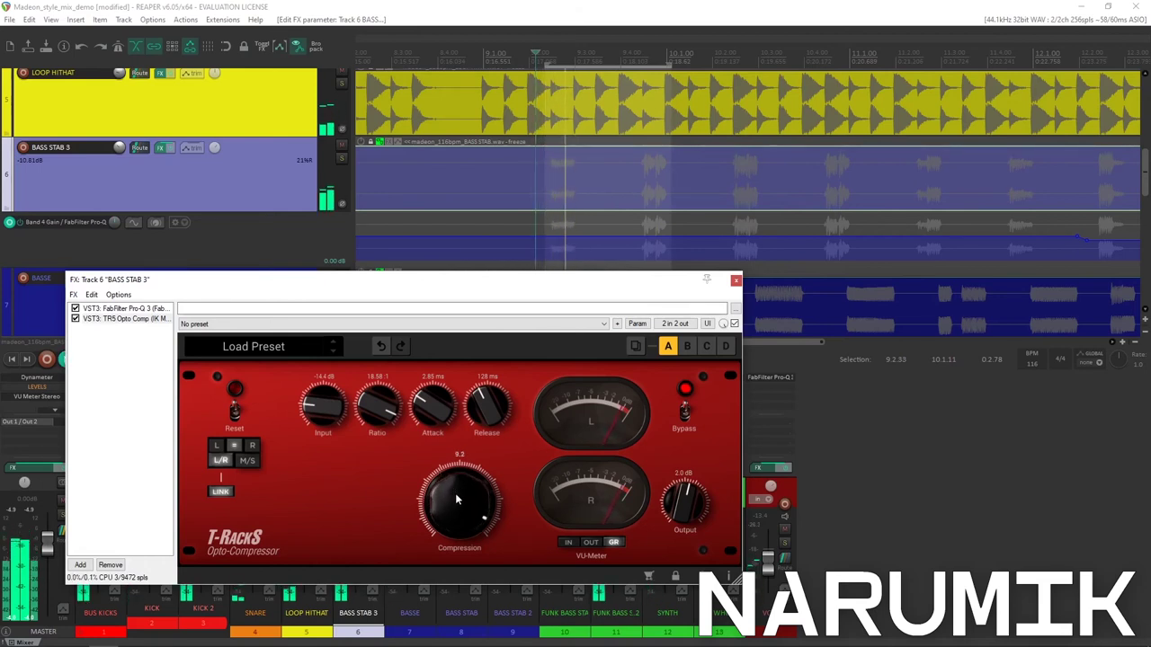
{"action": "key", "text": "space"}
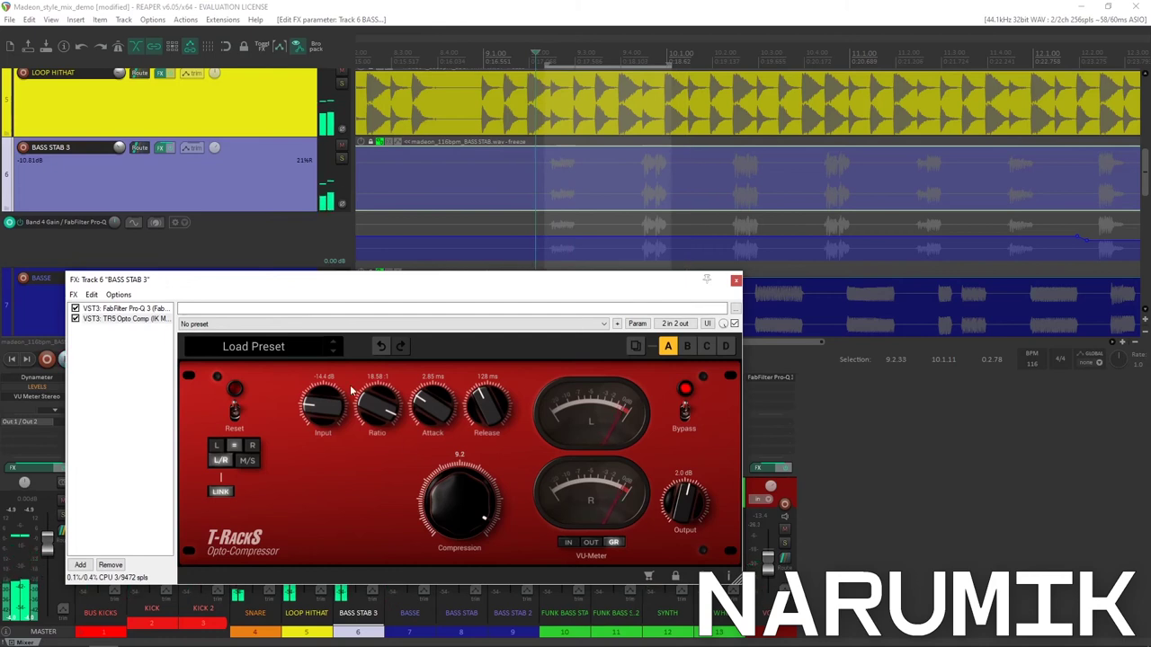
{"action": "scroll", "coordinate": [511, 413], "scroll_direction": "down", "scroll_amount": 4}
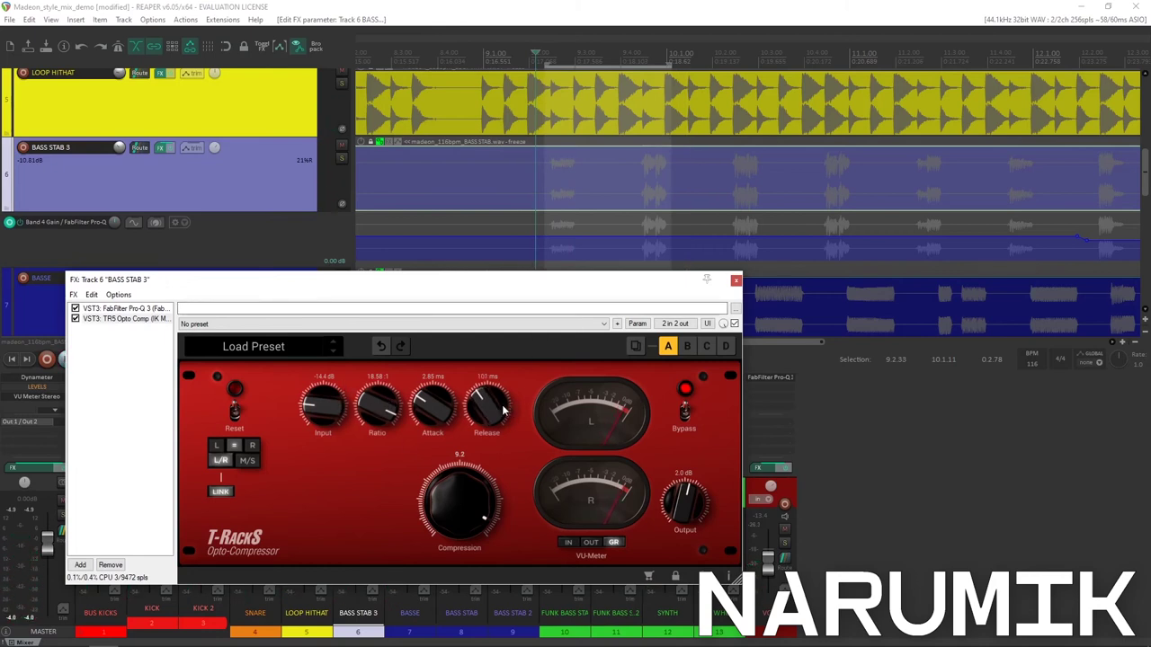
{"action": "scroll", "coordinate": [630, 206], "scroll_direction": "up", "scroll_amount": 3}
{"action": "key", "text": "space"}
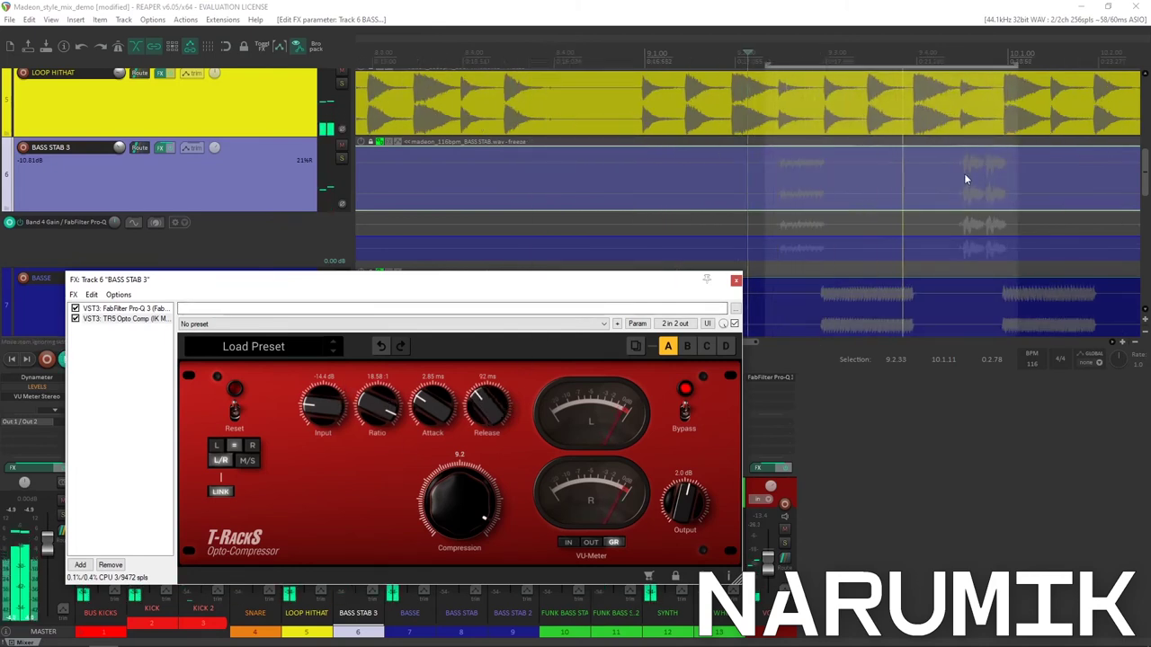
{"action": "key", "text": "space"}
Solo BASS STAB 3 and compare the stab hits with Opto Comp bypassed and active.
{"action": "left_click", "coordinate": [777, 176]}
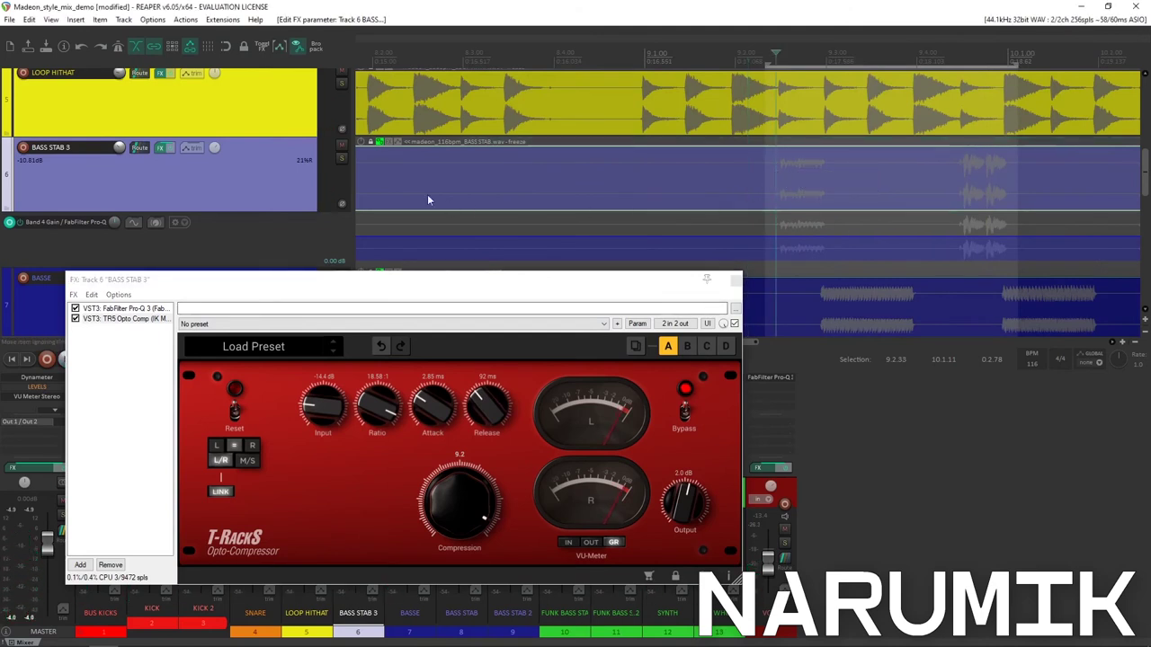
{"action": "left_click", "coordinate": [342, 160]}
{"action": "key", "text": "space"}
{"action": "scroll", "coordinate": [940, 175], "scroll_direction": "down", "scroll_amount": 2}
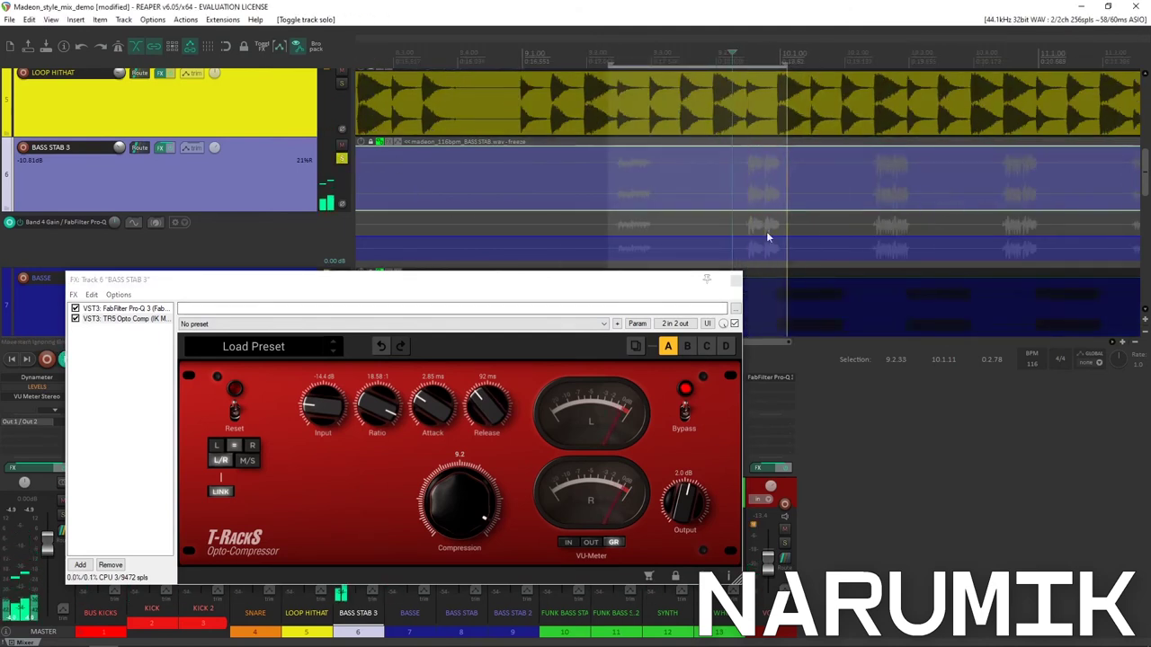
{"action": "left_click", "coordinate": [734, 323]}
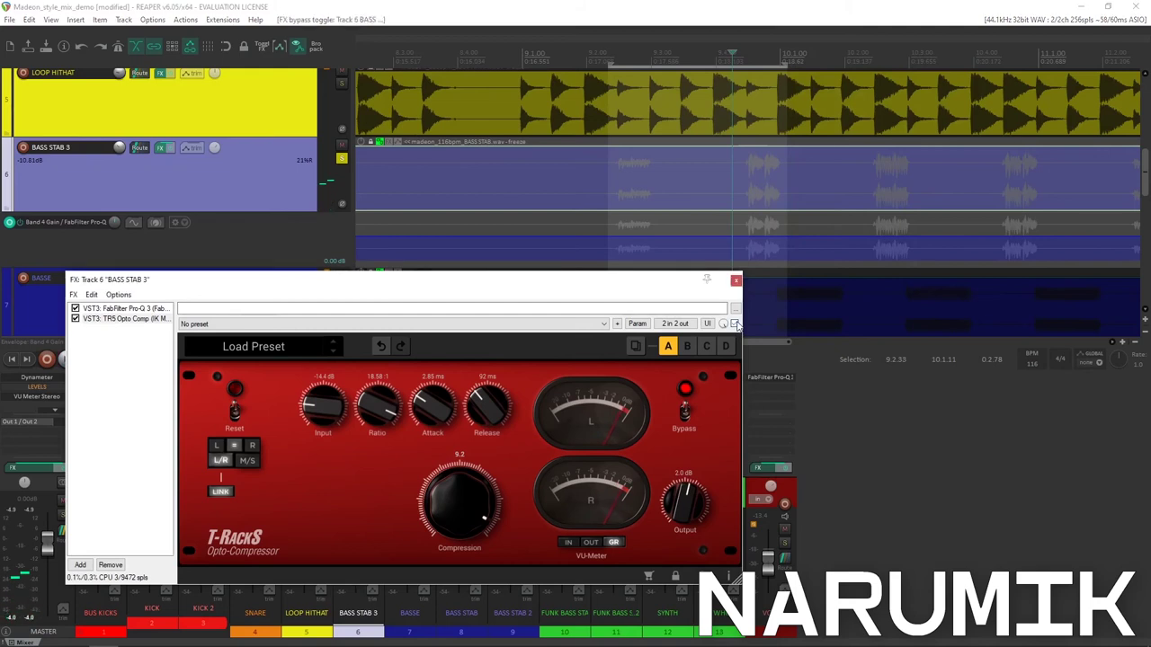
{"action": "left_click_drag", "start_coordinate": [440, 283], "coordinate": [673, 220]}
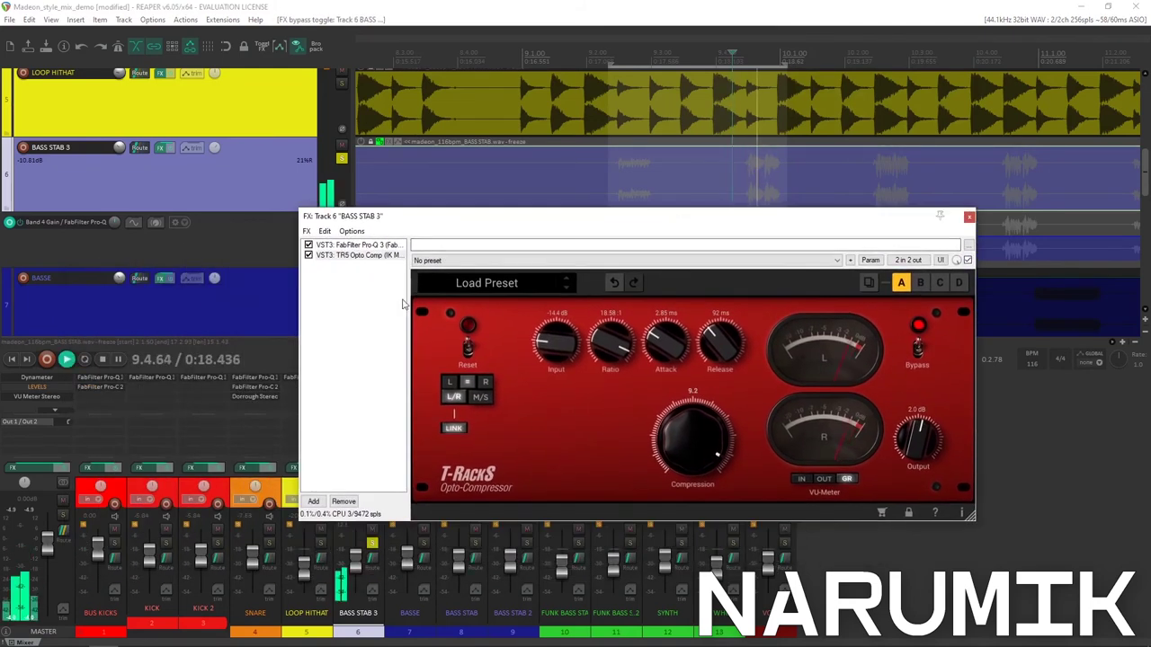
{"action": "left_click_drag", "start_coordinate": [417, 219], "coordinate": [455, 226]}
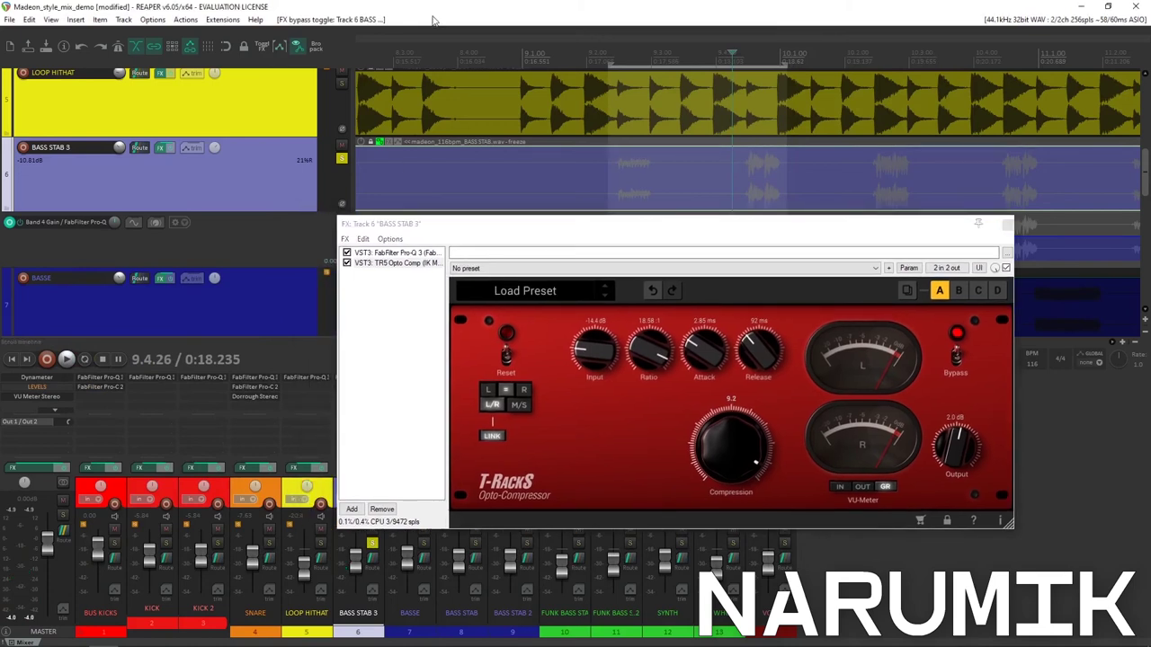
{"action": "left_click", "coordinate": [412, 314]}
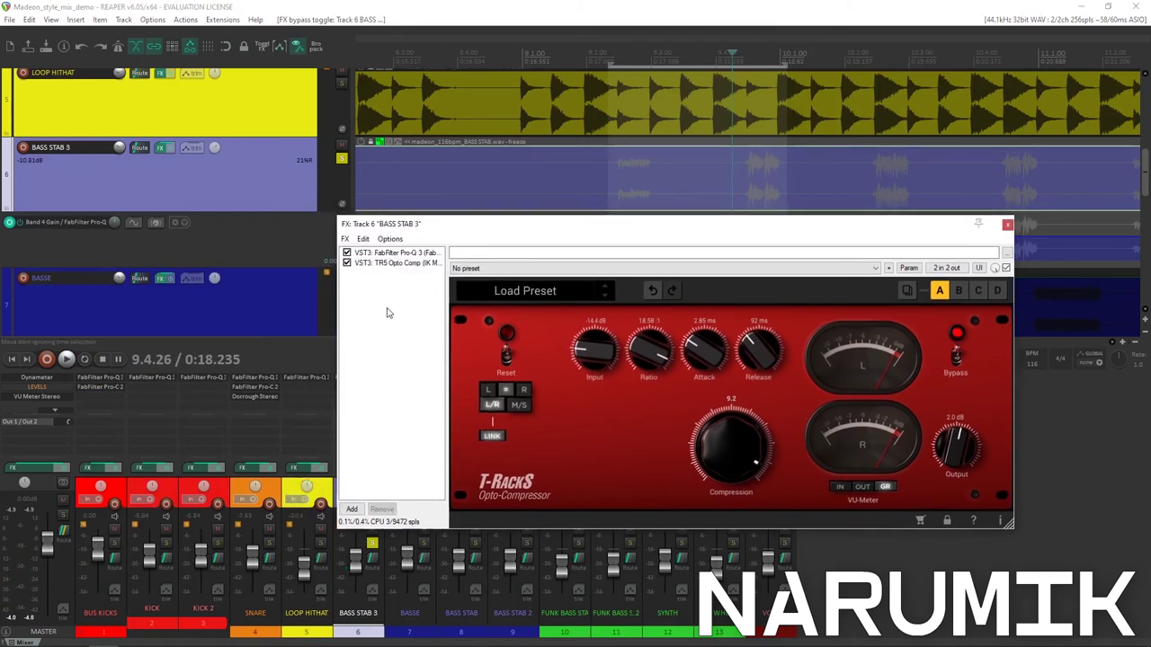
{"action": "double_click", "coordinate": [386, 313]}
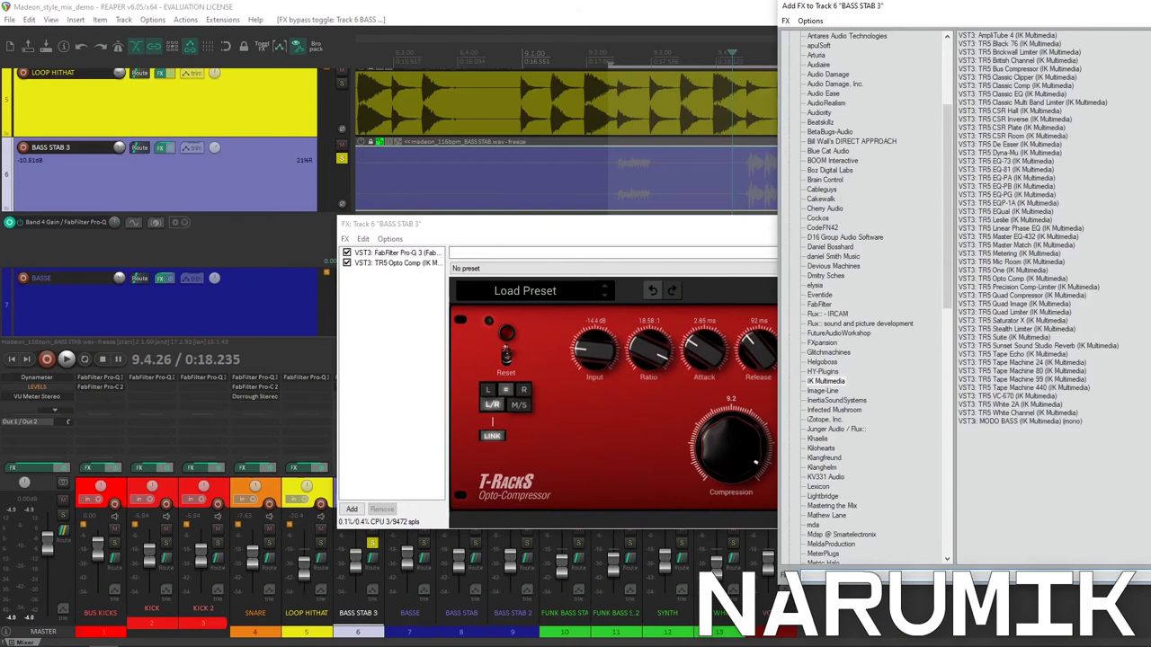
{"action": "key", "text": "Escape"}
{"action": "left_click_drag", "start_coordinate": [443, 225], "coordinate": [594, 224]}
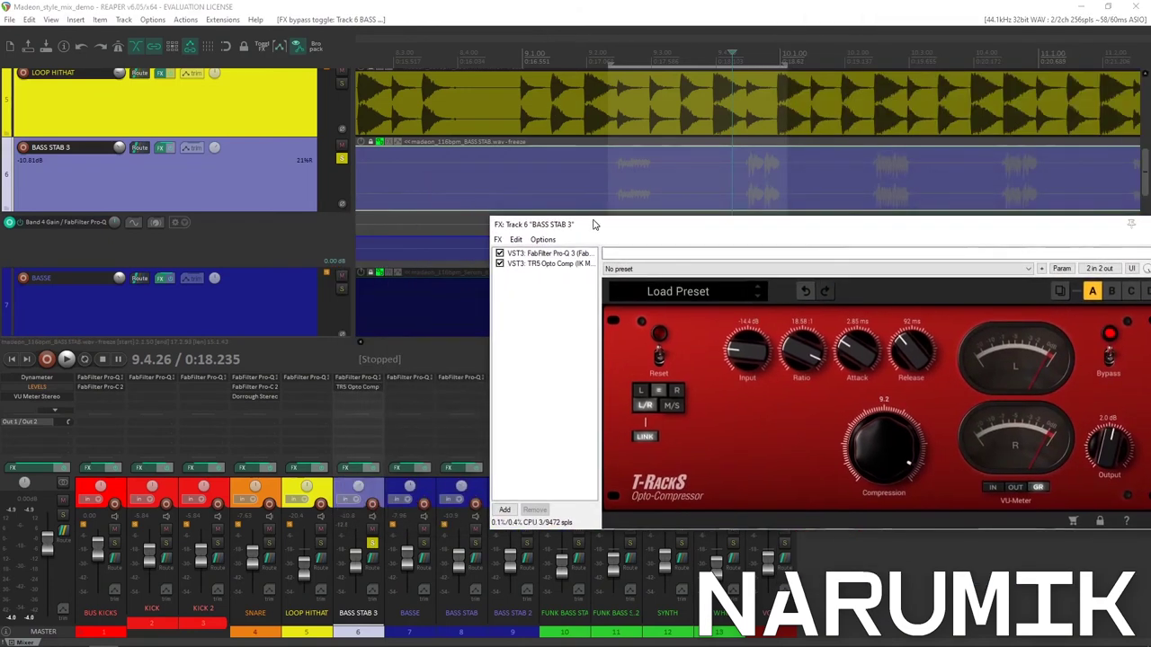
{"action": "left_click", "coordinate": [497, 7]}
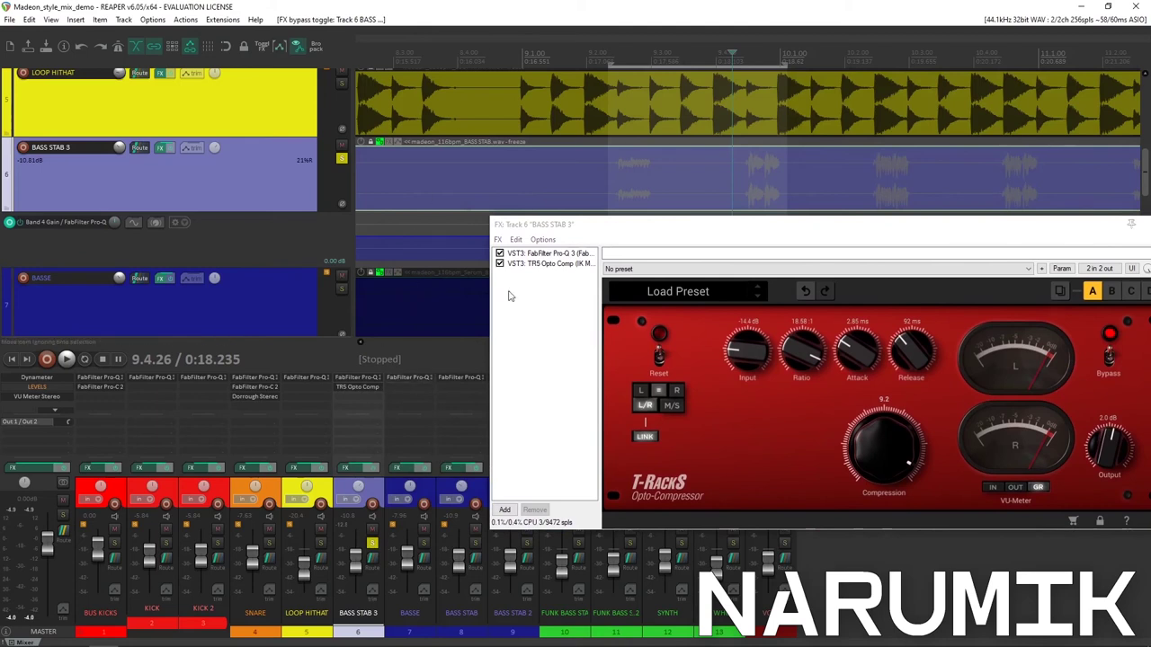
Move the Dorrough Stereo meter from the SNARE track to the end of the BASS STAB 3 effects chain.
{"action": "left_click_drag", "start_coordinate": [555, 228], "coordinate": [573, 109]}
{"action": "left_click", "coordinate": [412, 6]}
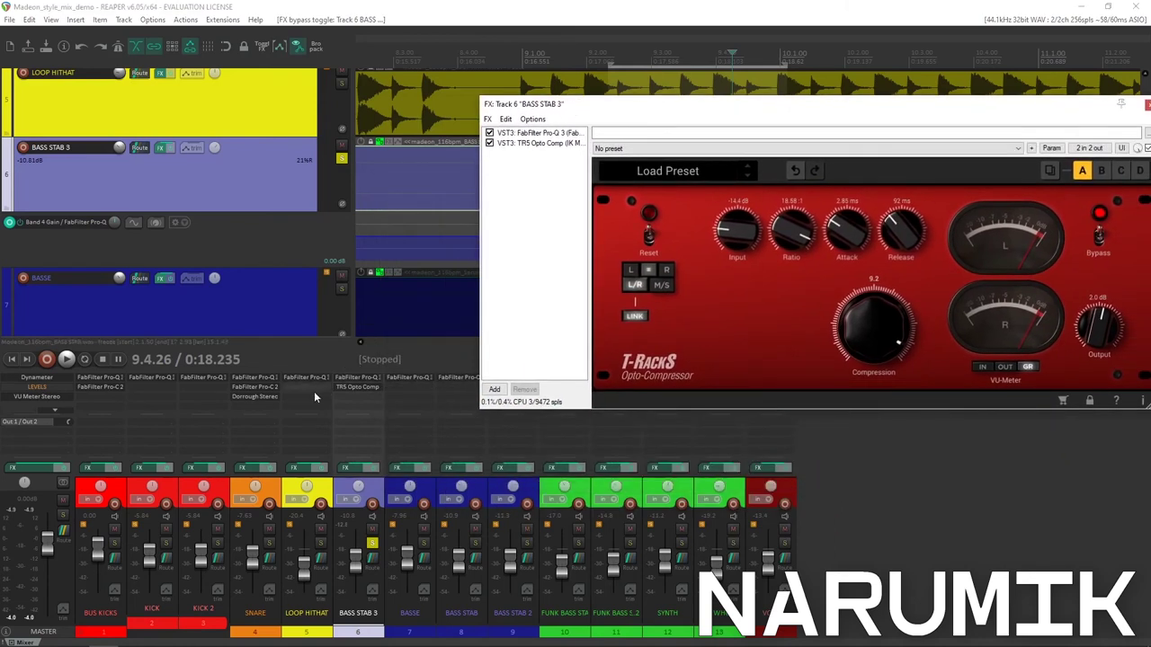
{"action": "left_click", "coordinate": [242, 399]}
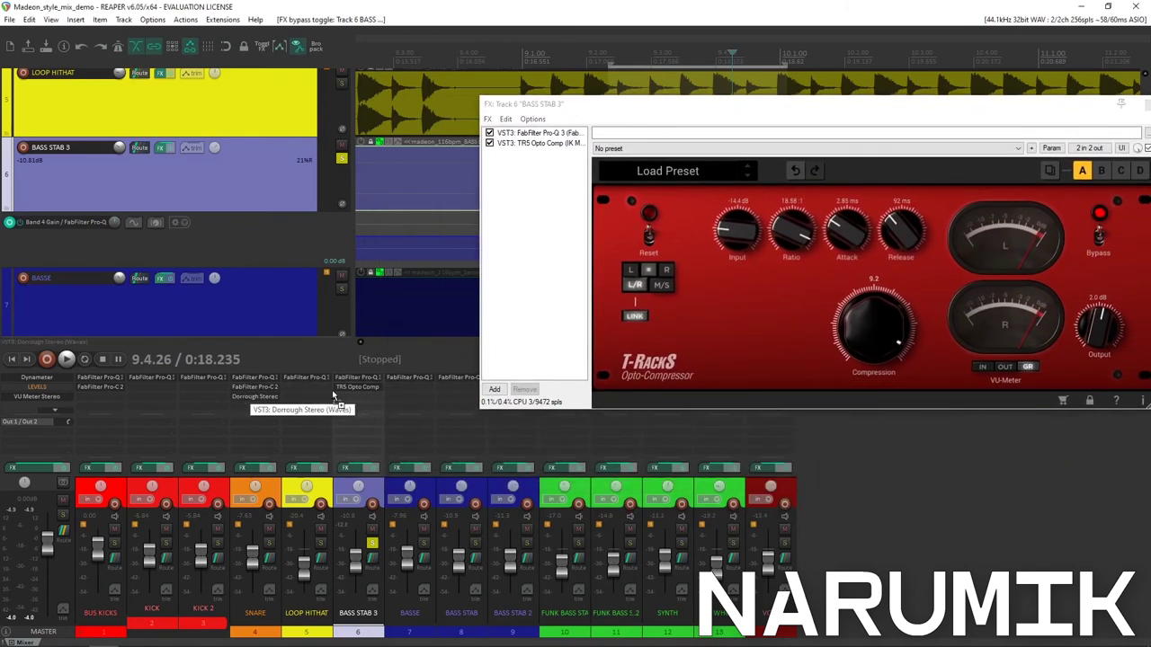
{"action": "left_click_drag", "start_coordinate": [363, 393], "coordinate": [363, 396]}
{"action": "left_click", "coordinate": [257, 399], "text": "alt"}
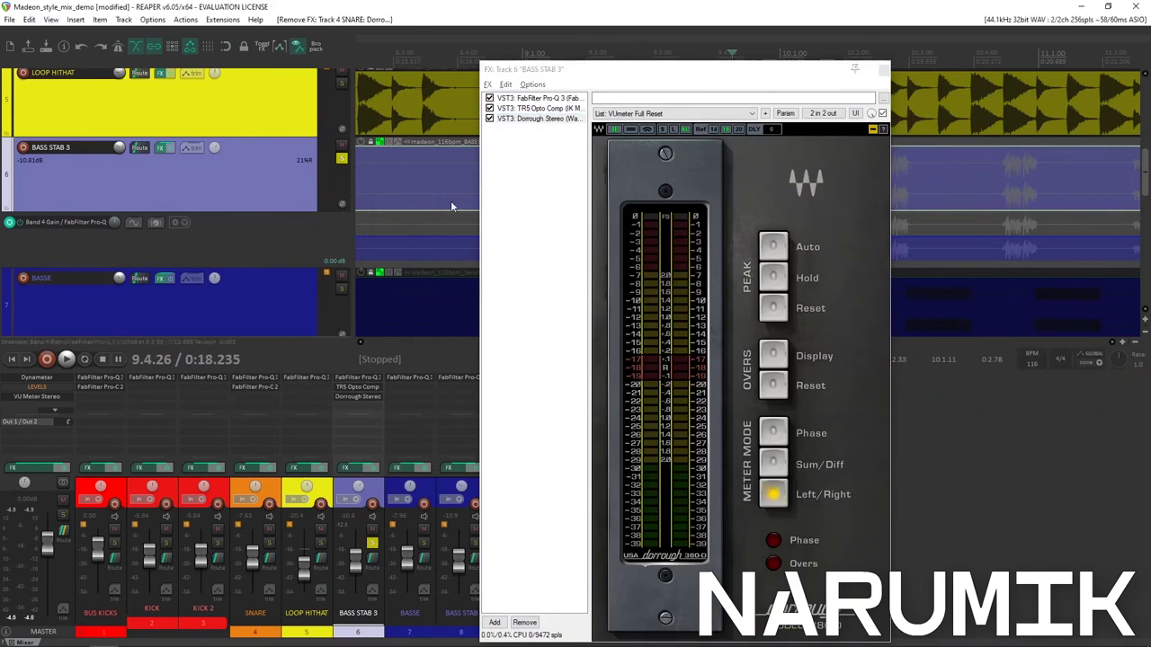
Float the Dorrough Stereo meter in its own window and check the stab level with Opto Comp bypassed.
{"action": "double_click", "coordinate": [523, 120]}
{"action": "left_click_drag", "start_coordinate": [574, 93], "coordinate": [306, 60]}
{"action": "left_click", "coordinate": [521, 109]}
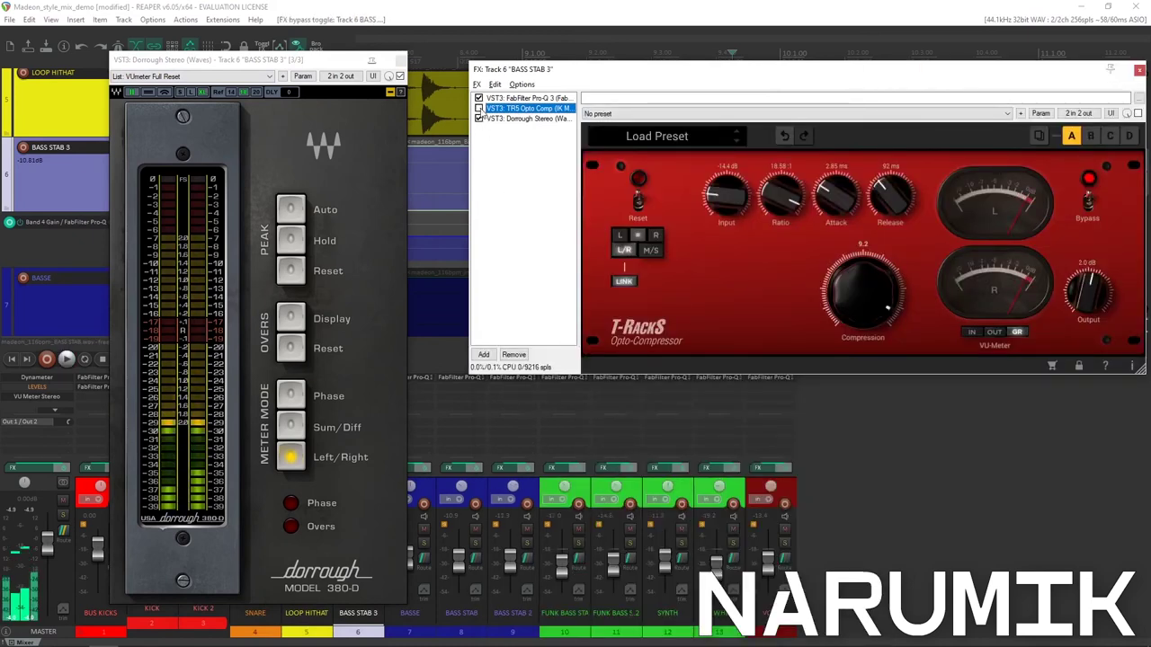
{"action": "left_click", "coordinate": [479, 108]}
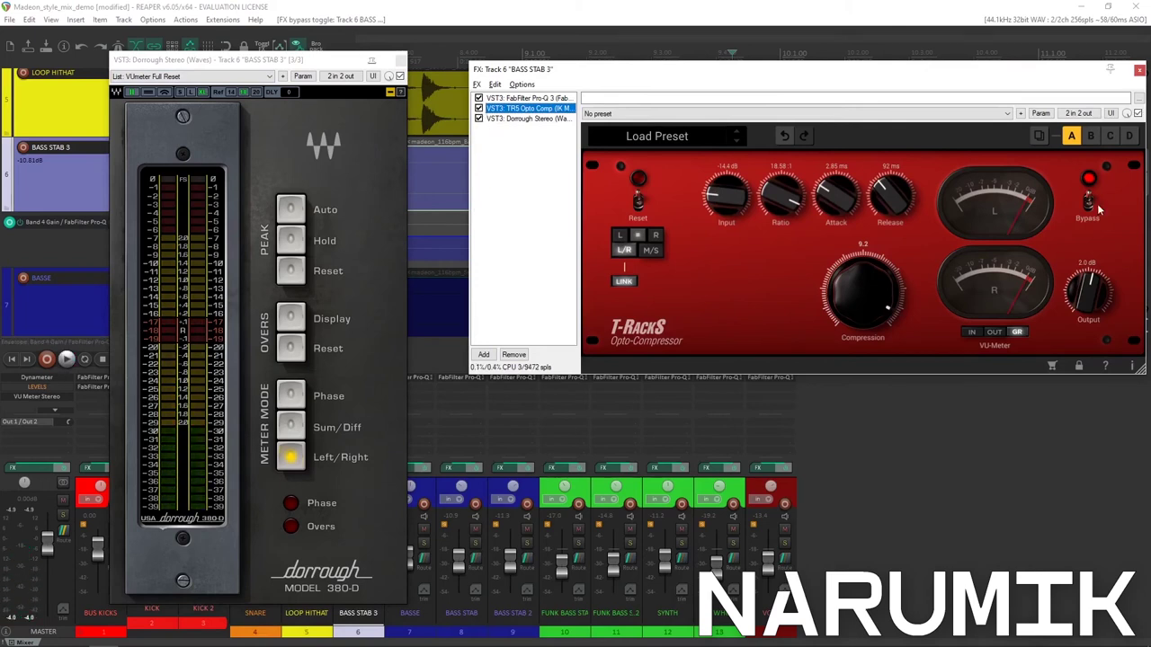
Raise the Opto Comp output to 17.6 dB and check the meter against the bypassed level.
{"action": "key", "text": "space"}
{"action": "mouse_move", "coordinate": [1099, 296]}
{"action": "left_mouse_down"}
{"action": "mouse_move", "coordinate": [1098, 279]}
{"action": "mouse_move", "coordinate": [1089, 286]}
{"action": "mouse_move", "coordinate": [1084, 274]}
{"action": "mouse_move", "coordinate": [1079, 300]}
{"action": "left_mouse_up"}
{"action": "key", "text": "space"}
{"action": "left_click", "coordinate": [479, 108]}
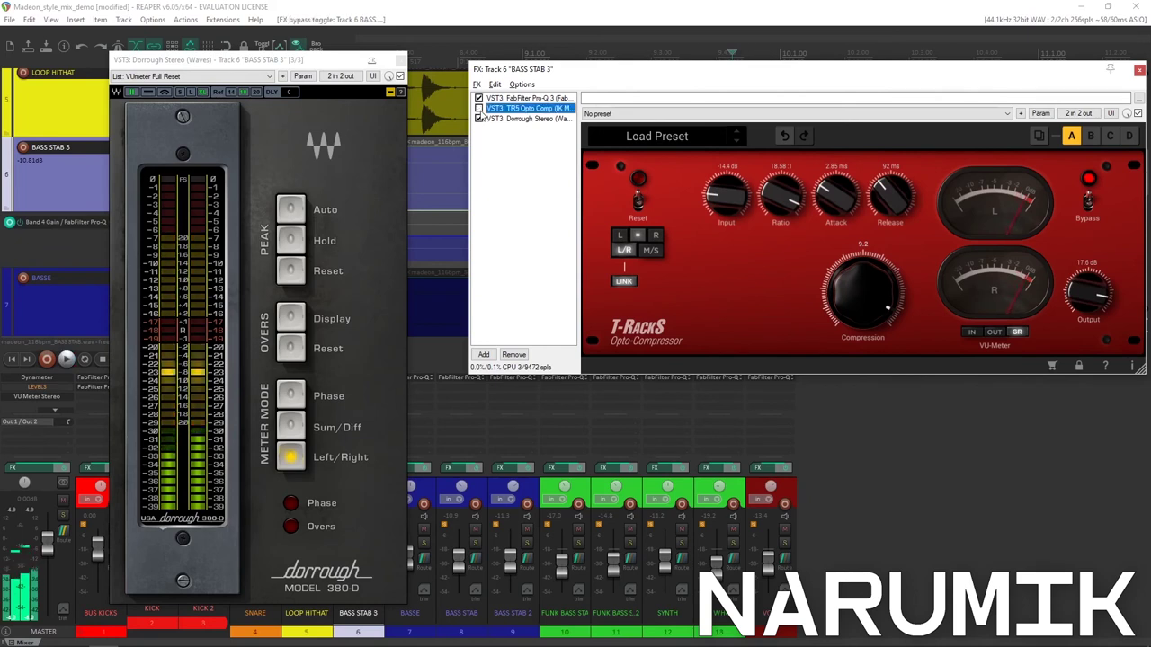
{"action": "key", "text": "space"}
{"action": "left_click", "coordinate": [478, 107]}
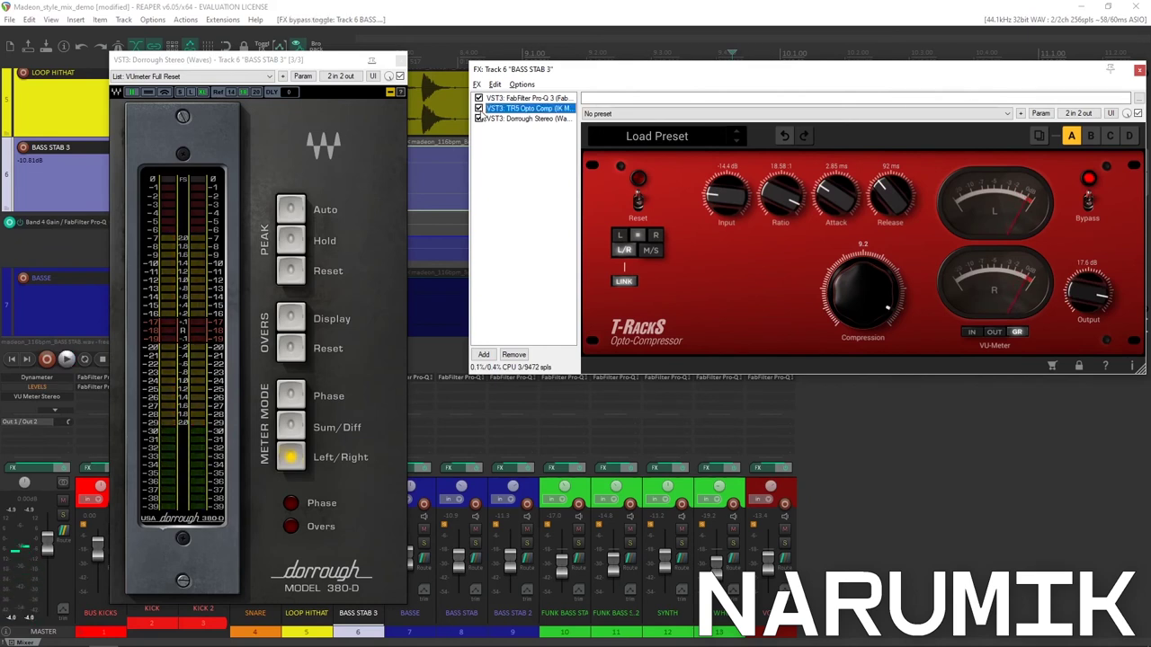
Close the floating Dorrough meter and compare the soloed stab hits with Opto Comp bypassed and active.
{"action": "left_click_drag", "start_coordinate": [511, 74], "coordinate": [491, 260]}
{"action": "left_click", "coordinate": [400, 60]}
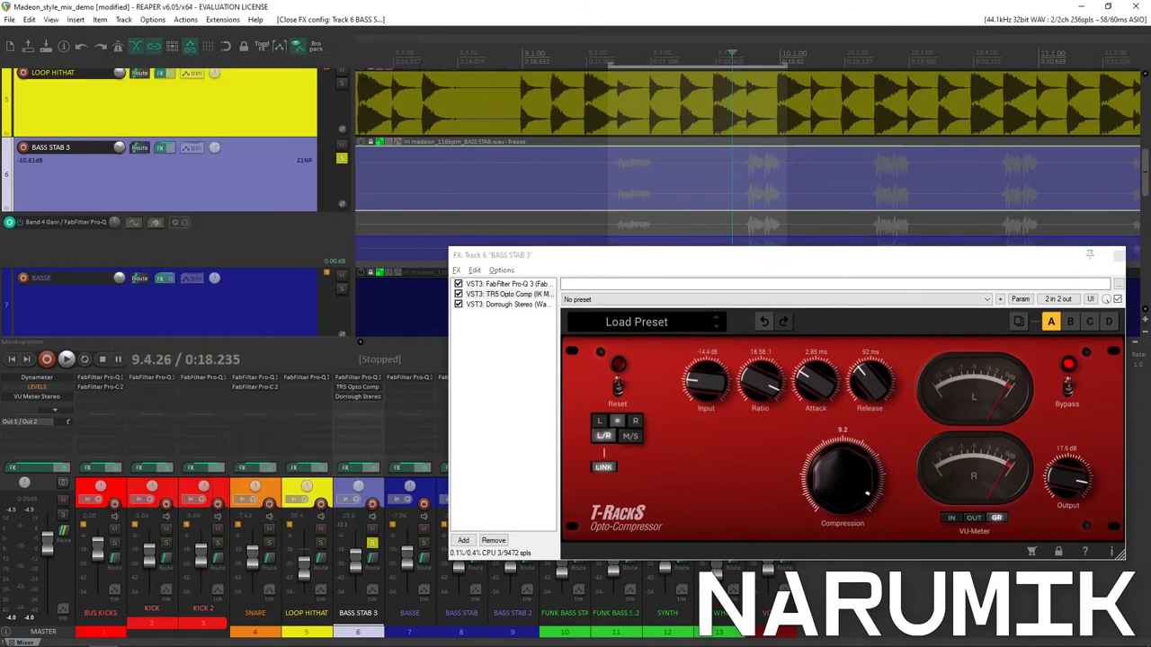
{"action": "key", "text": "space"}
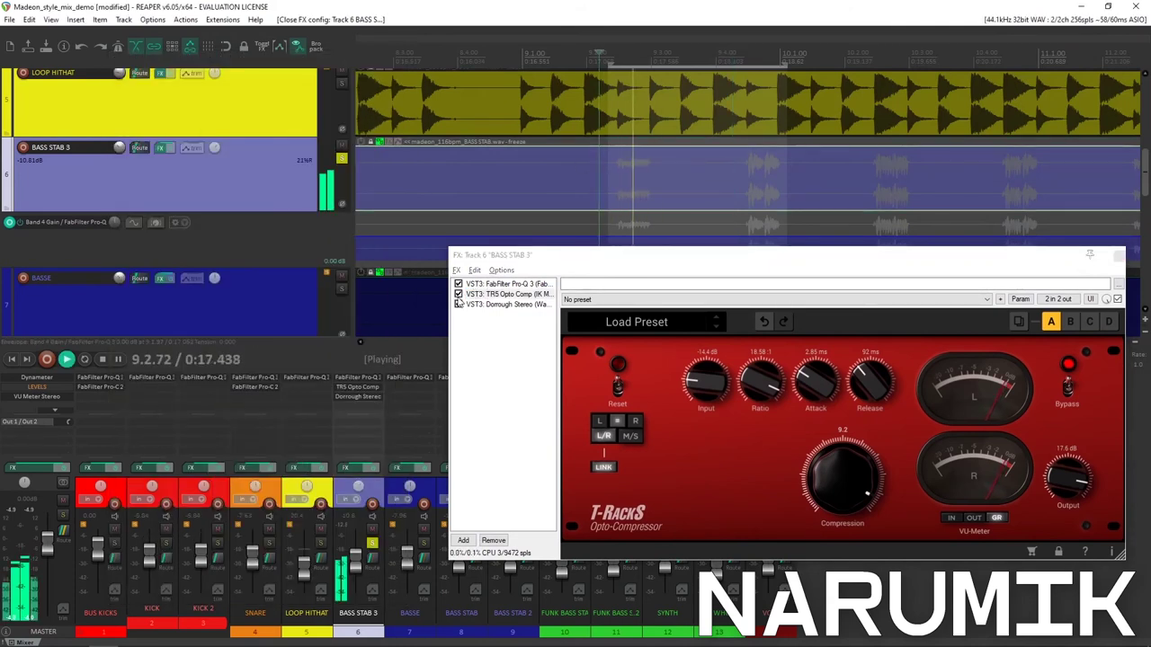
{"action": "left_click", "coordinate": [459, 294]}
{"action": "left_click", "coordinate": [459, 295]}
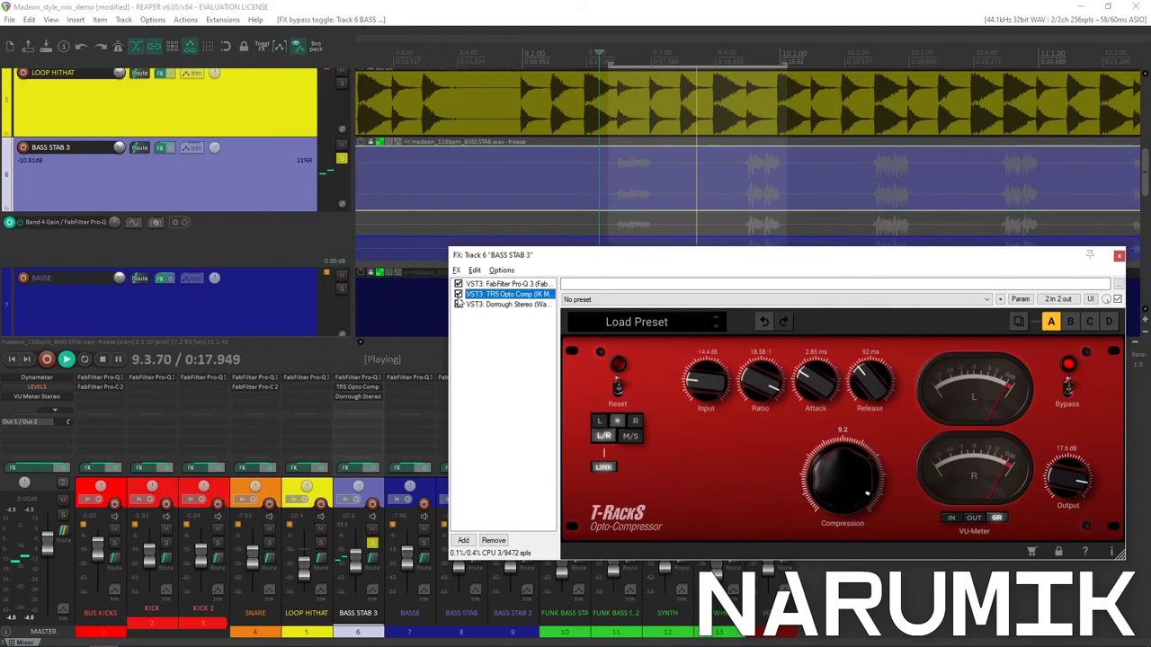
{"action": "left_click", "coordinate": [459, 295]}
{"action": "key", "text": "space"}
{"action": "left_click", "coordinate": [458, 294]}
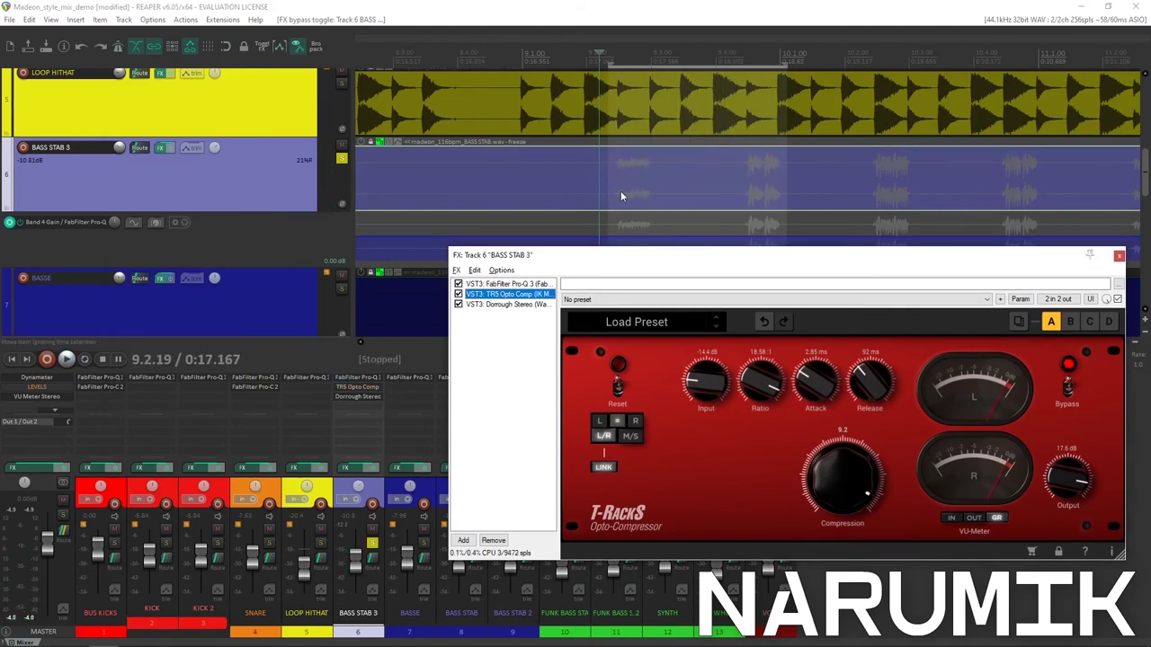
{"action": "scroll", "coordinate": [681, 184], "scroll_direction": "down", "scroll_amount": 3}
{"action": "key", "text": "space"}
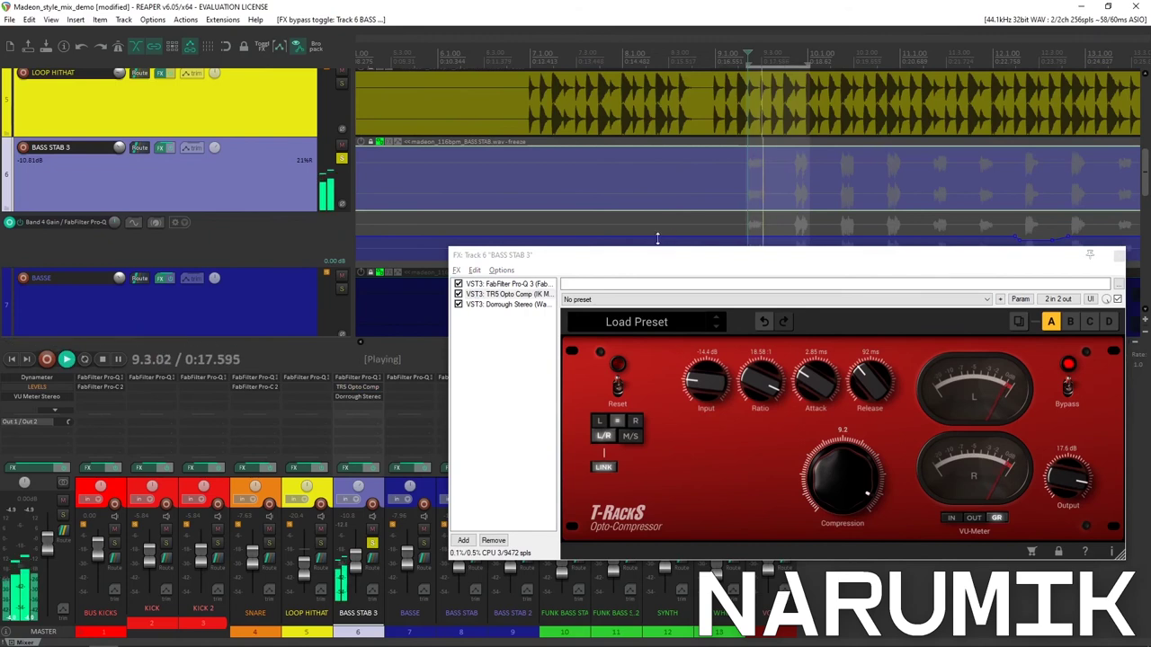
{"action": "left_click", "coordinate": [458, 295]}
{"action": "left_click", "coordinate": [458, 294]}
{"action": "key", "text": "space"}
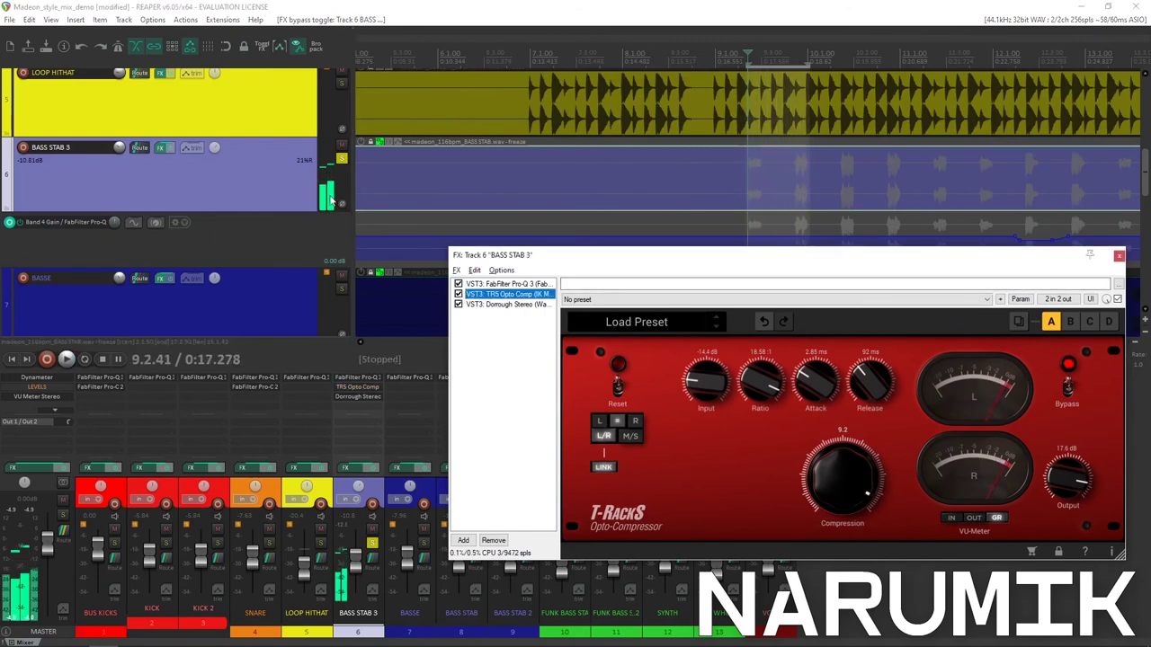
Unsolo BASS STAB 3 and listen to the compressed stabs in the full mix from bar 9.
{"action": "left_click", "coordinate": [342, 158]}
{"action": "key", "text": "space"}
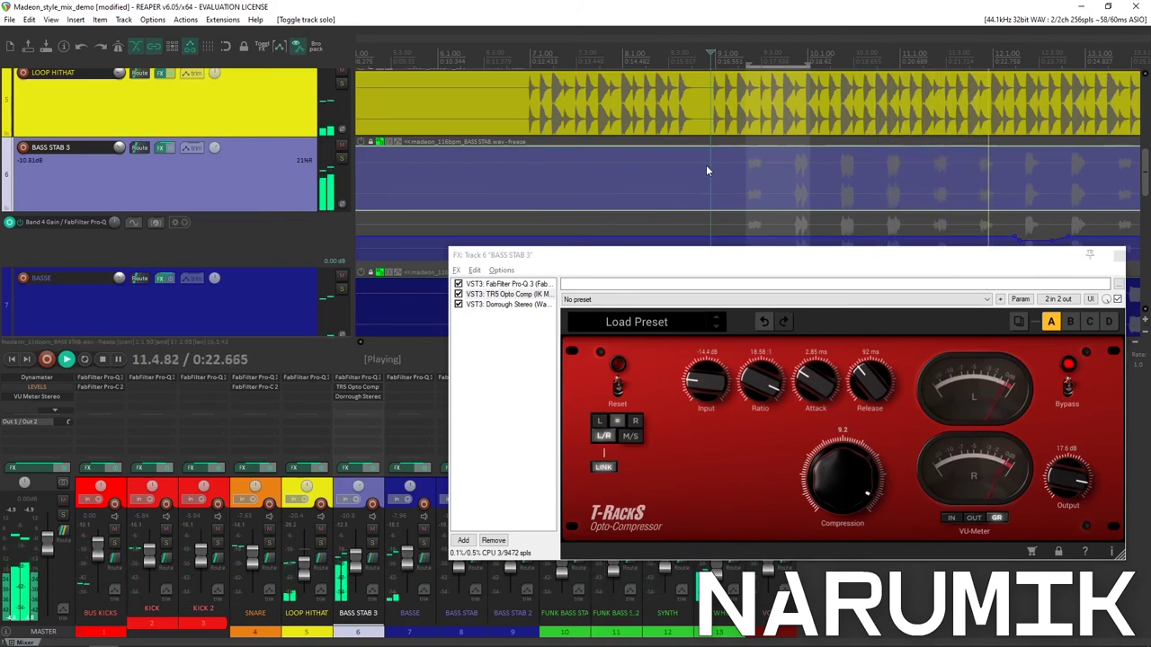
{"action": "scroll", "coordinate": [706, 170], "scroll_direction": "down", "scroll_amount": 3}
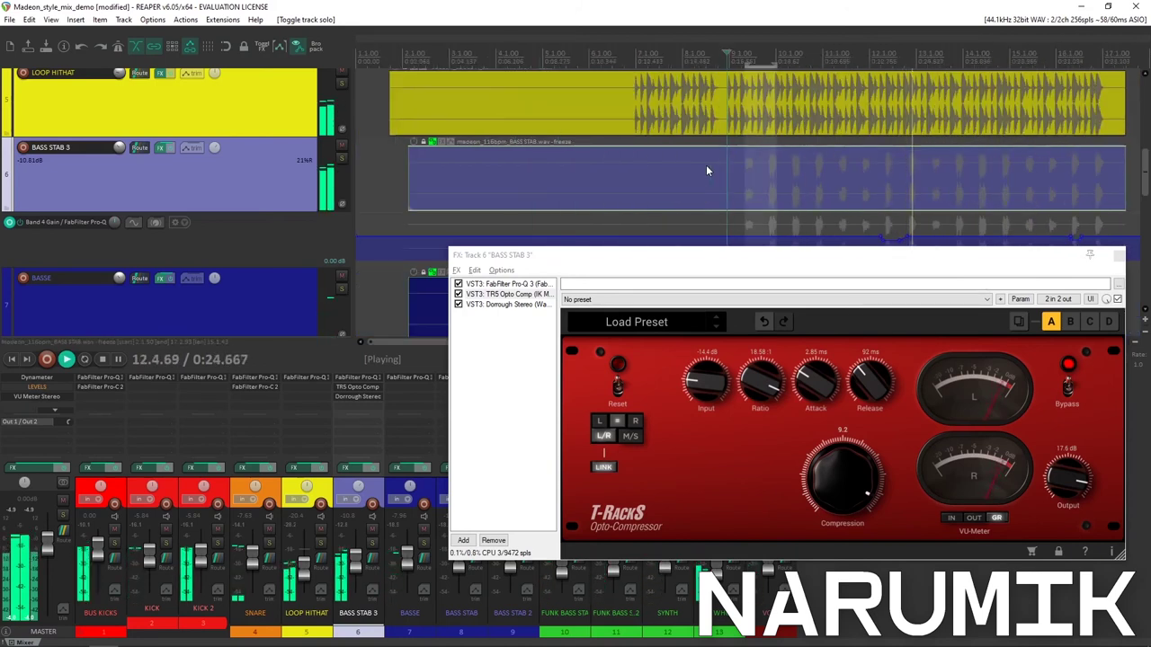
{"action": "key", "text": "space"}
Examine the BASS STAB 3 hits from bar 9 to bar 16, placing the edit cursor just before the hit in bar 13.
{"action": "scroll", "coordinate": [922, 183], "scroll_direction": "up", "scroll_amount": 4}
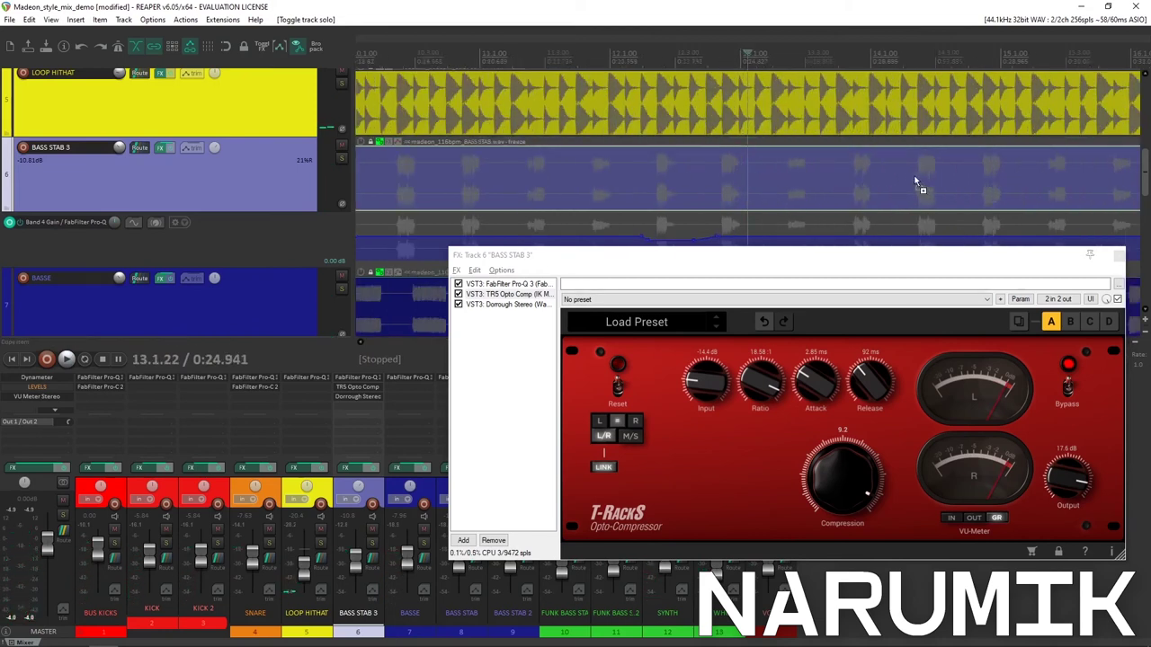
{"action": "scroll", "coordinate": [911, 174], "scroll_direction": "down", "scroll_amount": 5}
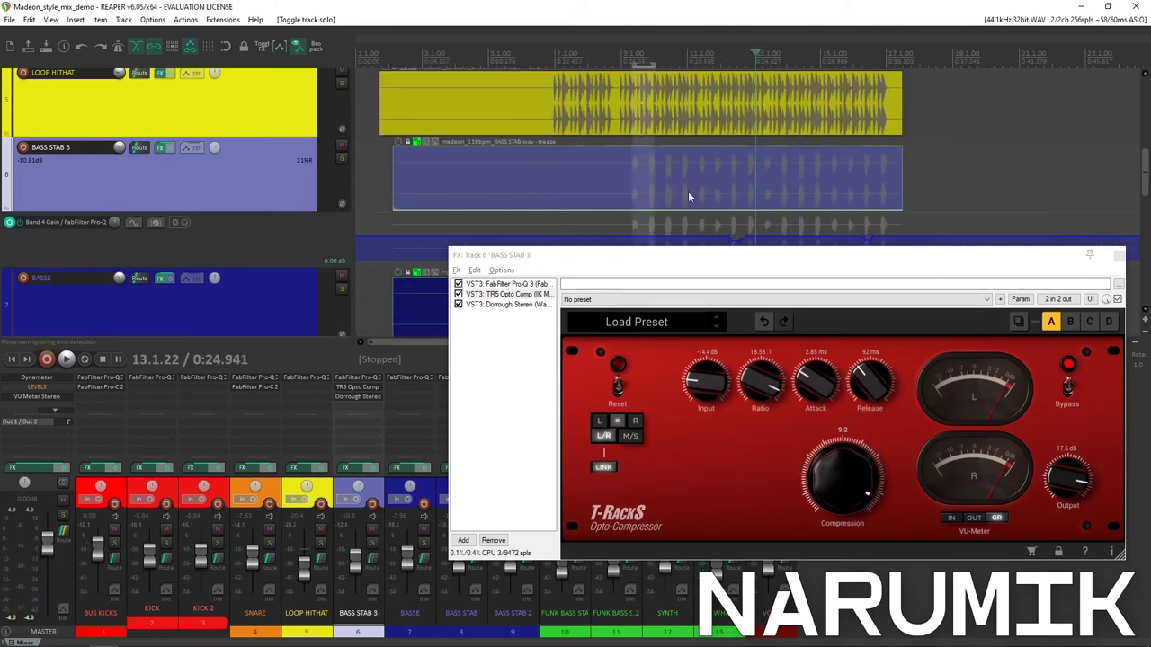
{"action": "scroll", "coordinate": [690, 196], "scroll_direction": "up", "scroll_amount": 2}
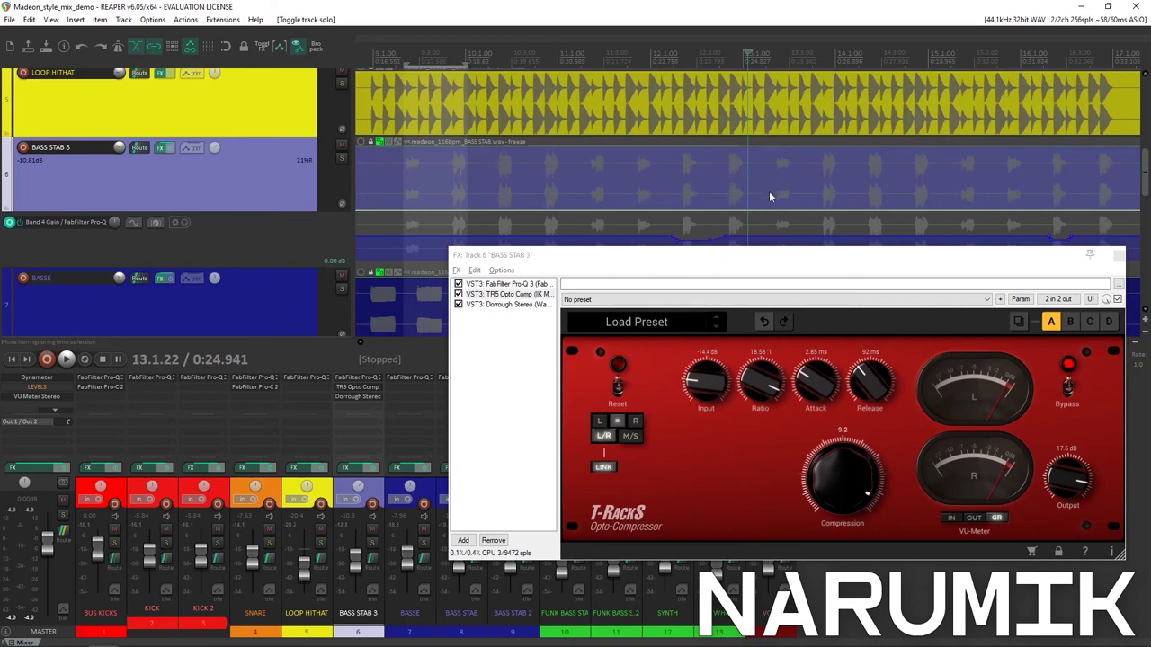
{"action": "left_click", "coordinate": [775, 186]}
{"action": "scroll", "coordinate": [775, 186], "scroll_direction": "down", "scroll_amount": 2}
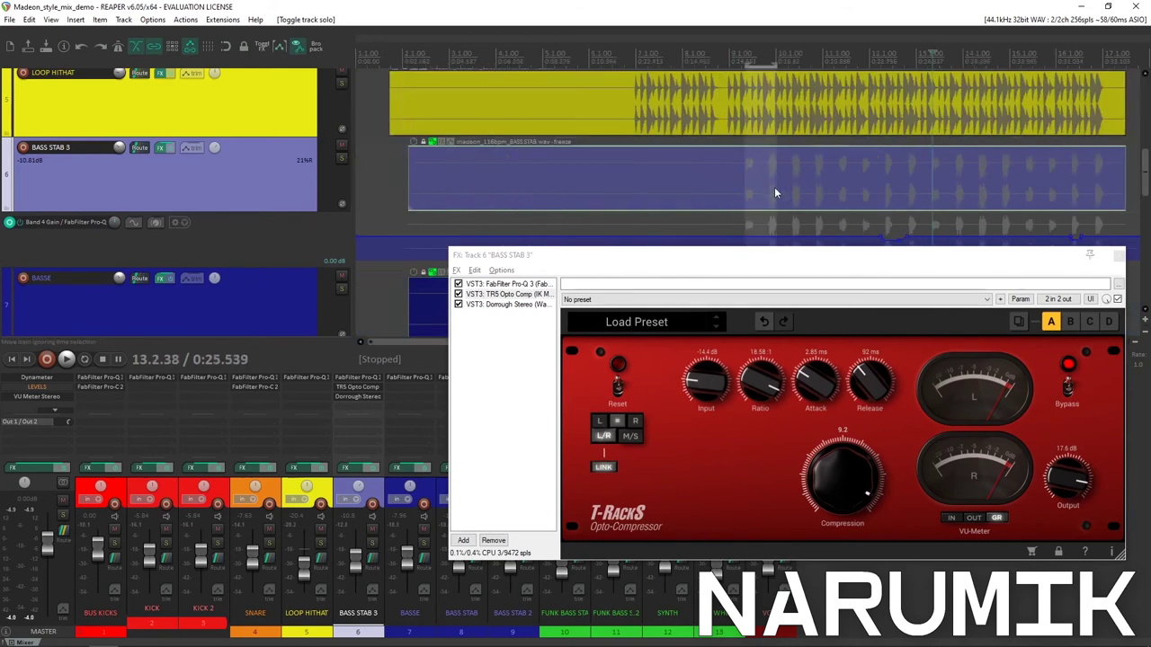
{"action": "scroll", "coordinate": [772, 189], "scroll_direction": "up", "scroll_amount": 8}
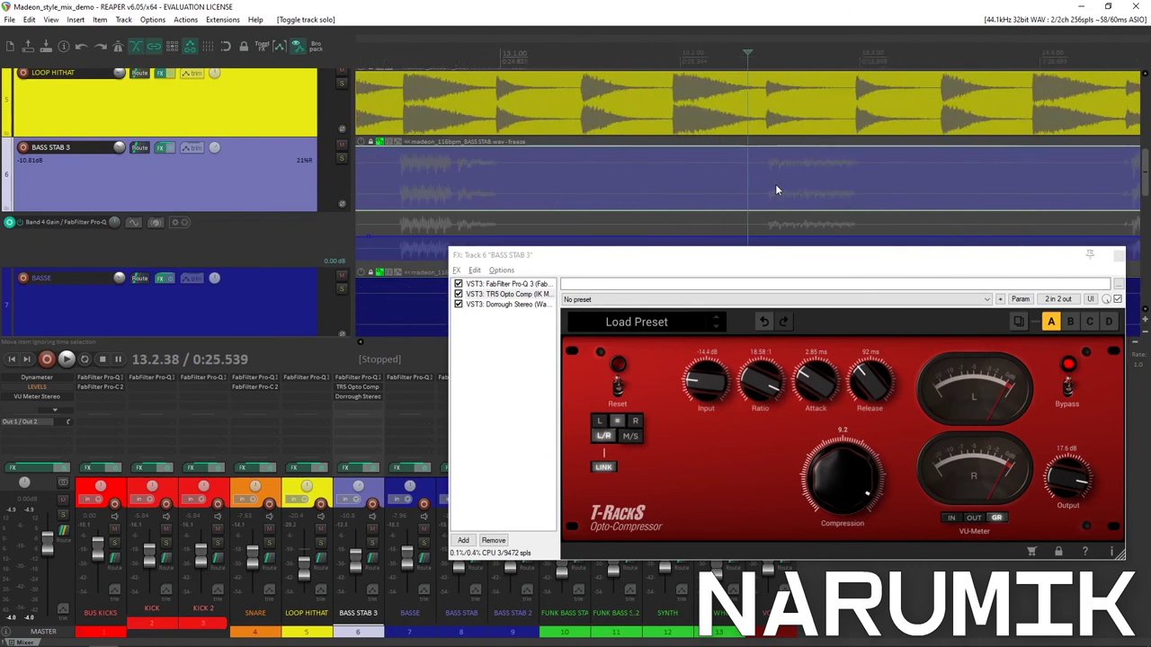
{"action": "scroll", "coordinate": [777, 190], "scroll_direction": "down", "scroll_amount": 8}
{"action": "scroll", "coordinate": [772, 188], "scroll_direction": "up", "scroll_amount": 3}
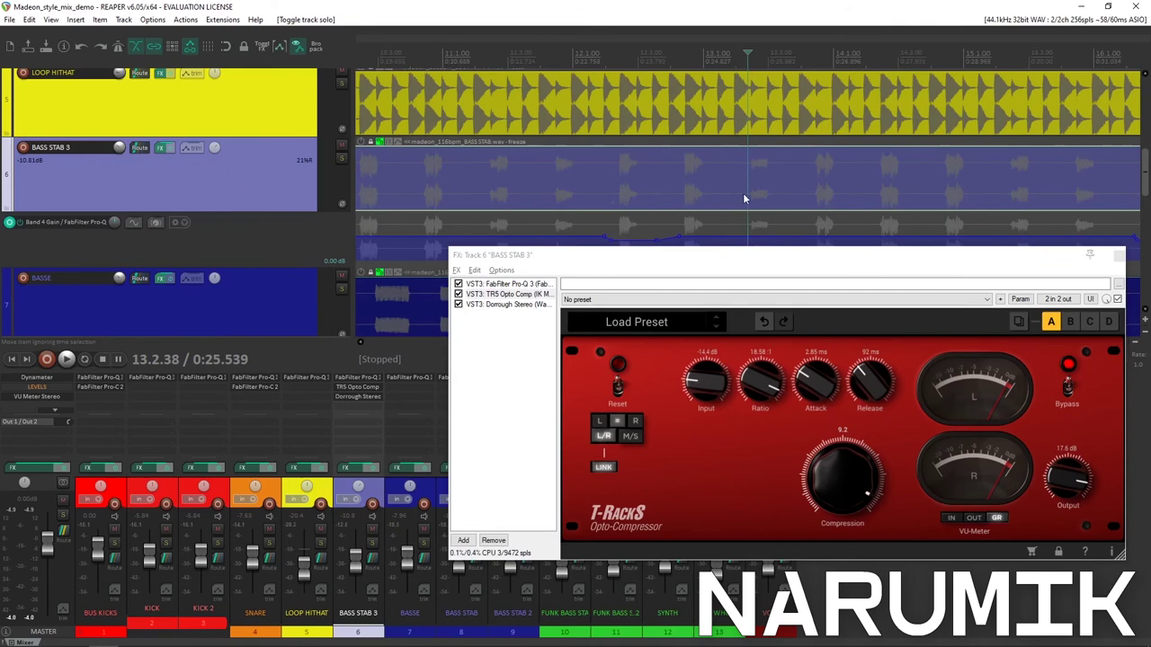
{"action": "scroll", "coordinate": [743, 192], "scroll_direction": "down", "scroll_amount": 1}
{"action": "scroll", "coordinate": [743, 191], "scroll_direction": "up", "scroll_amount": 3}
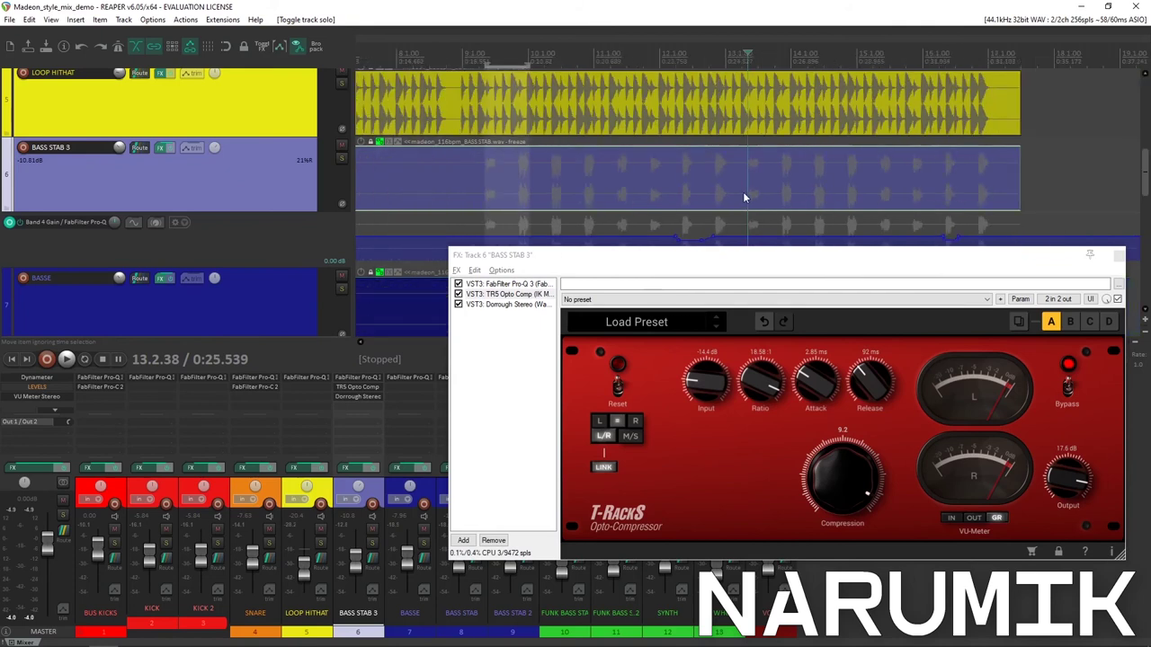
Play the full mix from bar 13 to hear the compressed BASS STAB 3 hits.
{"action": "scroll", "coordinate": [745, 192], "scroll_direction": "down", "scroll_amount": 3}
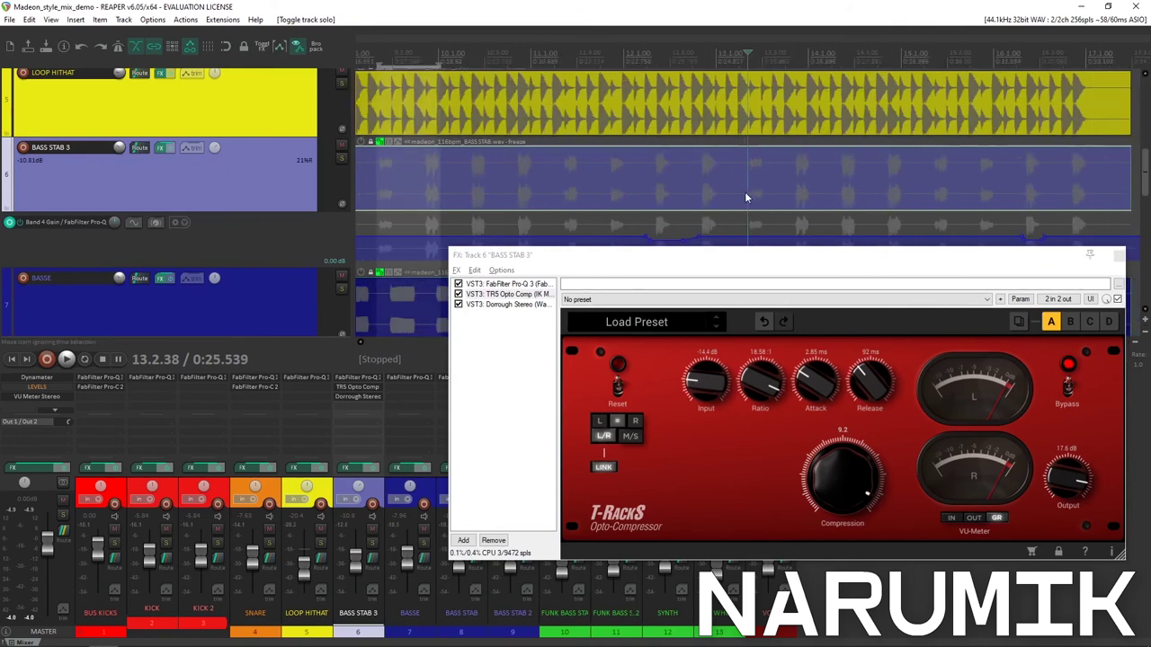
{"action": "left_click", "coordinate": [718, 183]}
{"action": "key", "text": "space"}
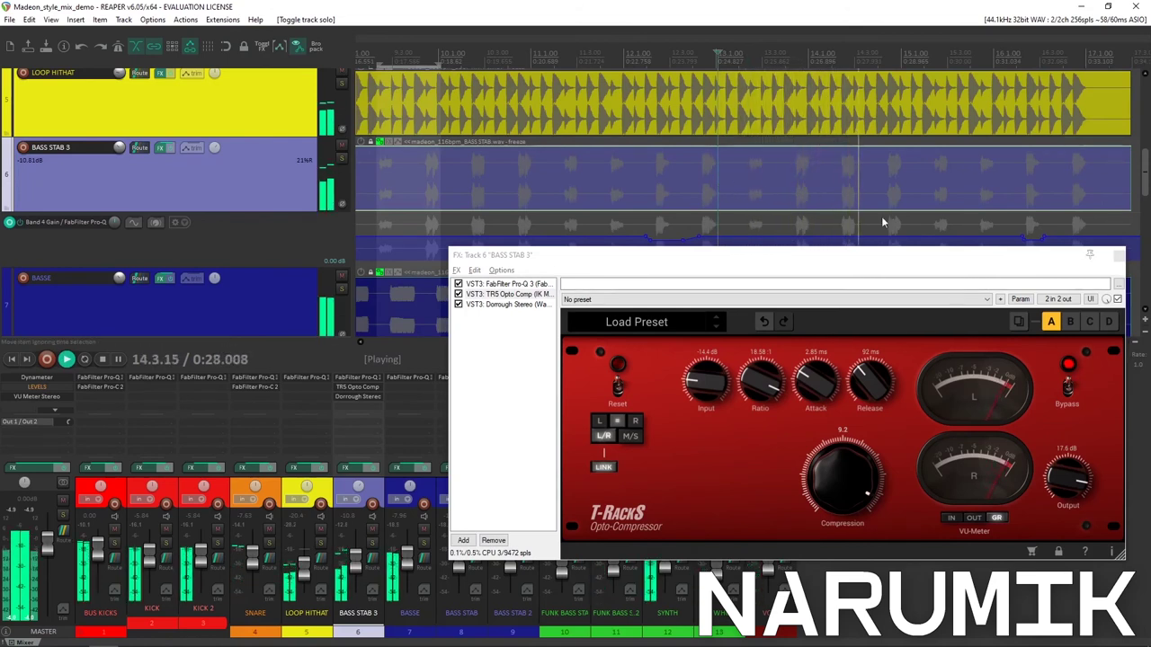
Close the BASS STAB 3 effects window, stop playback and save the project.
{"action": "left_click", "coordinate": [1118, 255]}
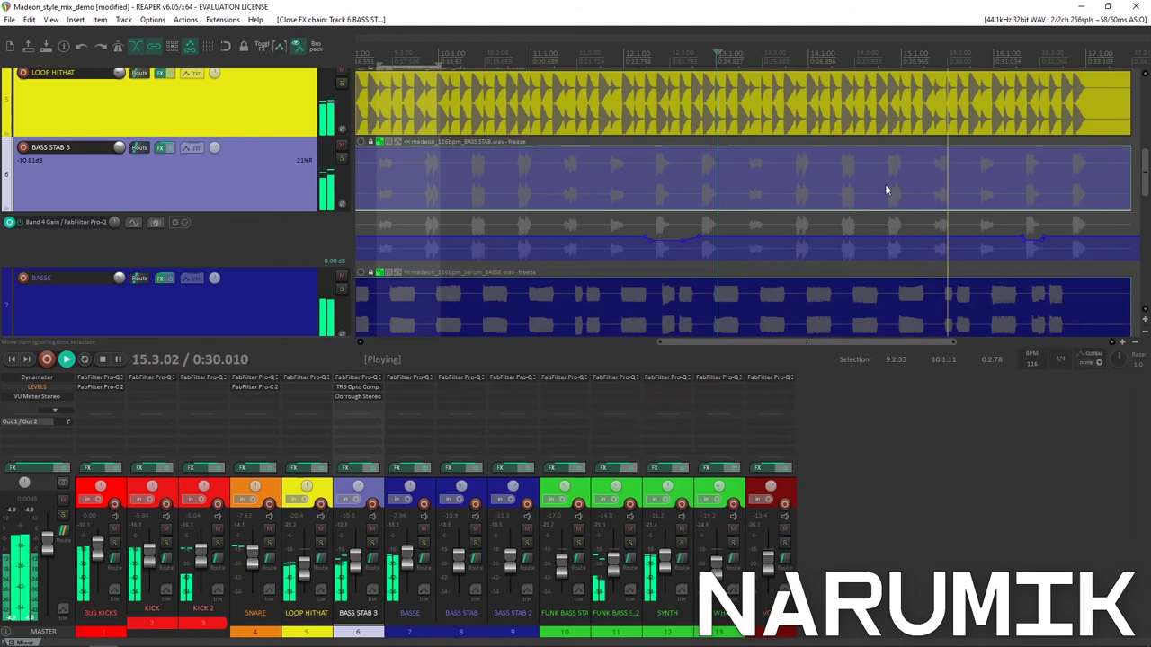
{"action": "key", "text": "space"}
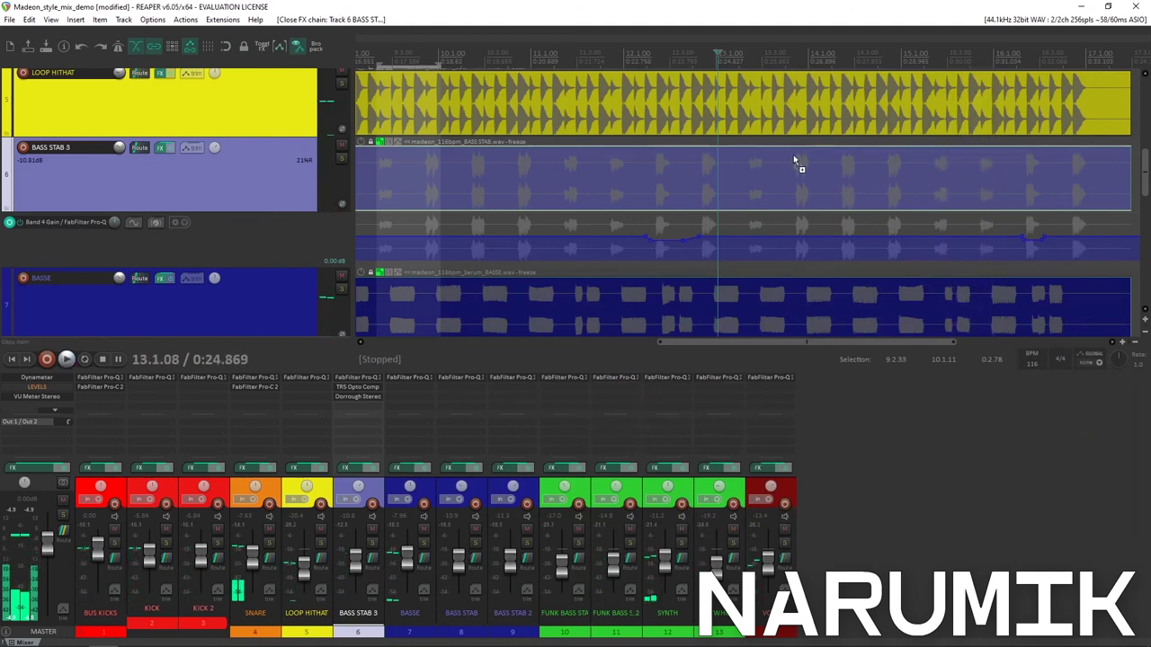
{"action": "key", "text": "ctrl+s"}
Select the BASSE track and enlarge its height to inspect the waveform.
{"action": "scroll", "coordinate": [641, 146], "scroll_direction": "down", "scroll_amount": 5}
{"action": "scroll", "coordinate": [622, 149], "scroll_direction": "up", "scroll_amount": 1}
{"action": "scroll", "coordinate": [594, 144], "scroll_direction": "down", "scroll_amount": 6}
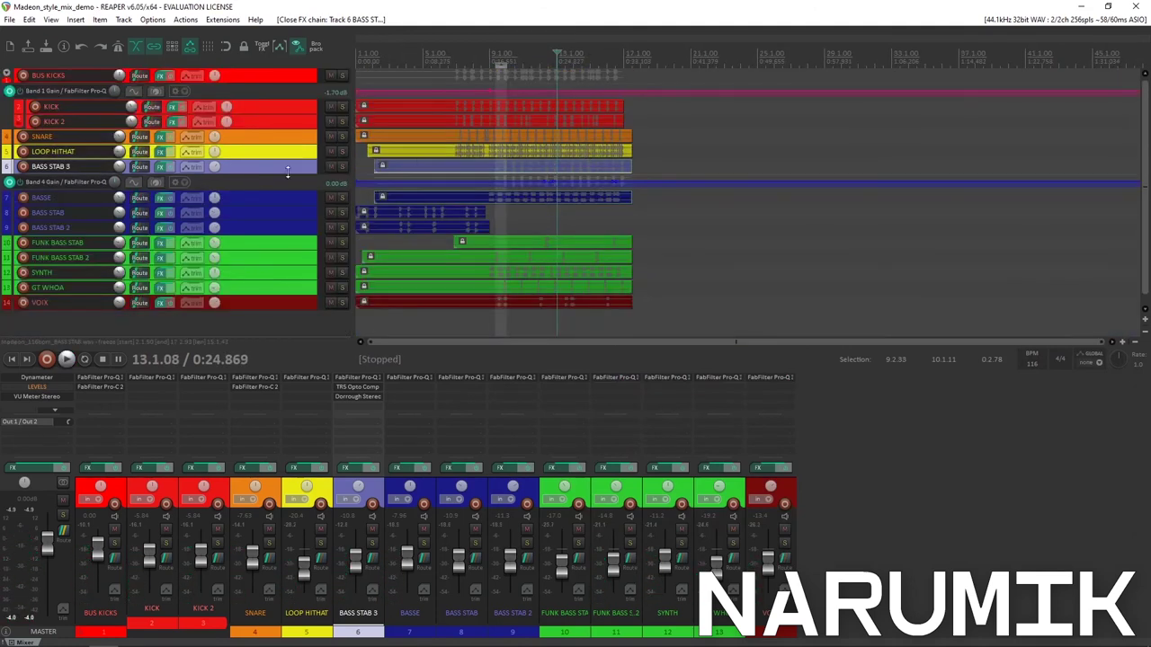
{"action": "left_click", "coordinate": [287, 201]}
{"action": "left_click_drag", "start_coordinate": [277, 206], "coordinate": [277, 326]}
{"action": "scroll", "coordinate": [402, 262], "scroll_direction": "up", "scroll_amount": 7}
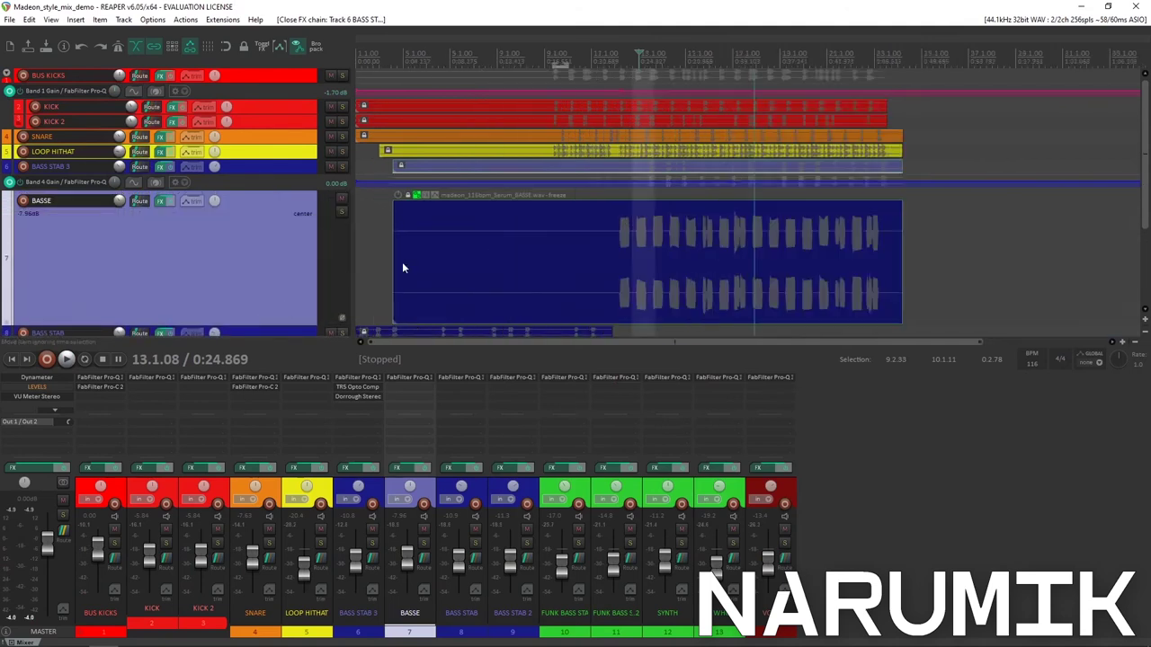
Play BASSE from around bar 11, comparing it soloed and in the full mix.
{"action": "left_click", "coordinate": [561, 251]}
{"action": "key", "text": "space"}
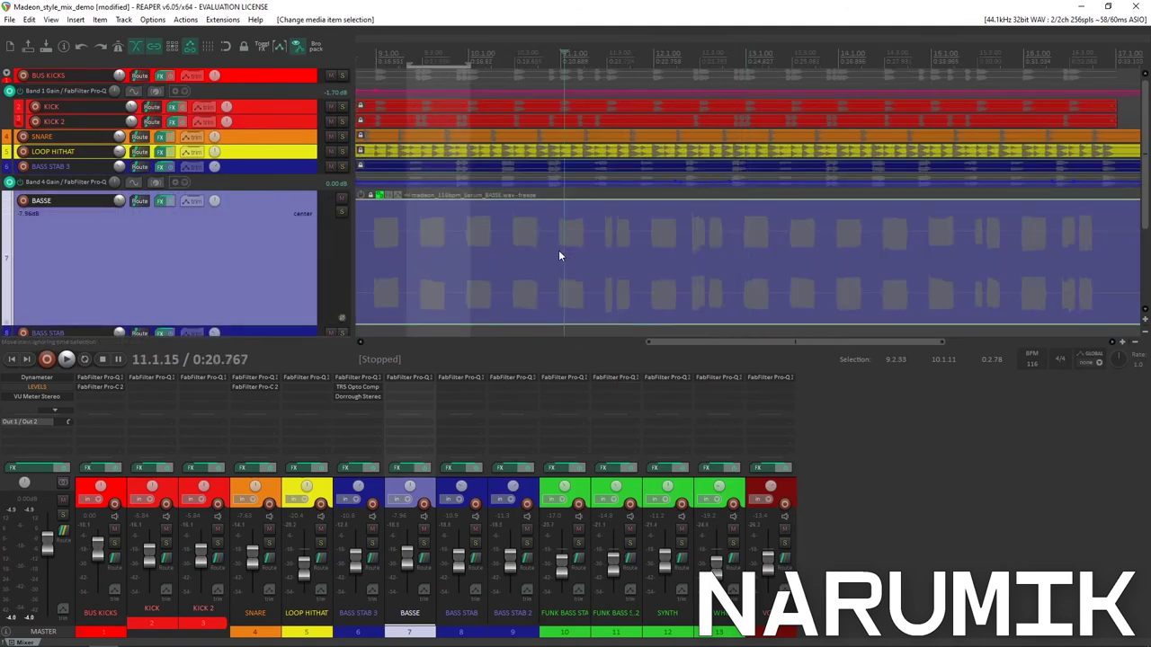
{"action": "left_click", "coordinate": [342, 213]}
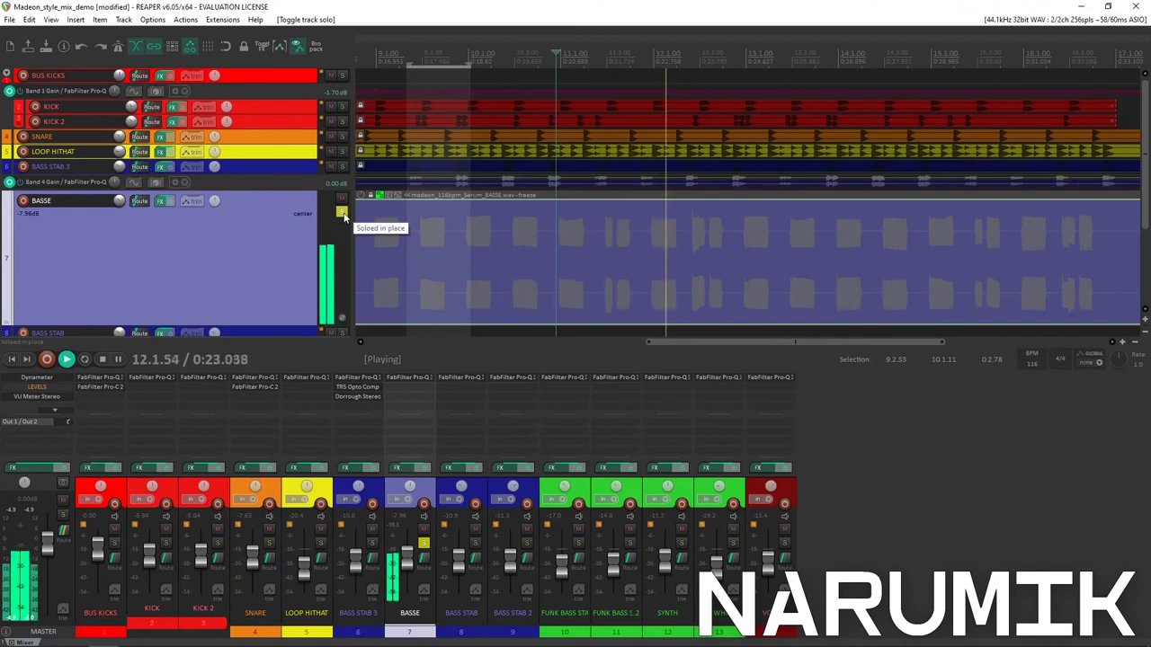
{"action": "left_click", "coordinate": [341, 213]}
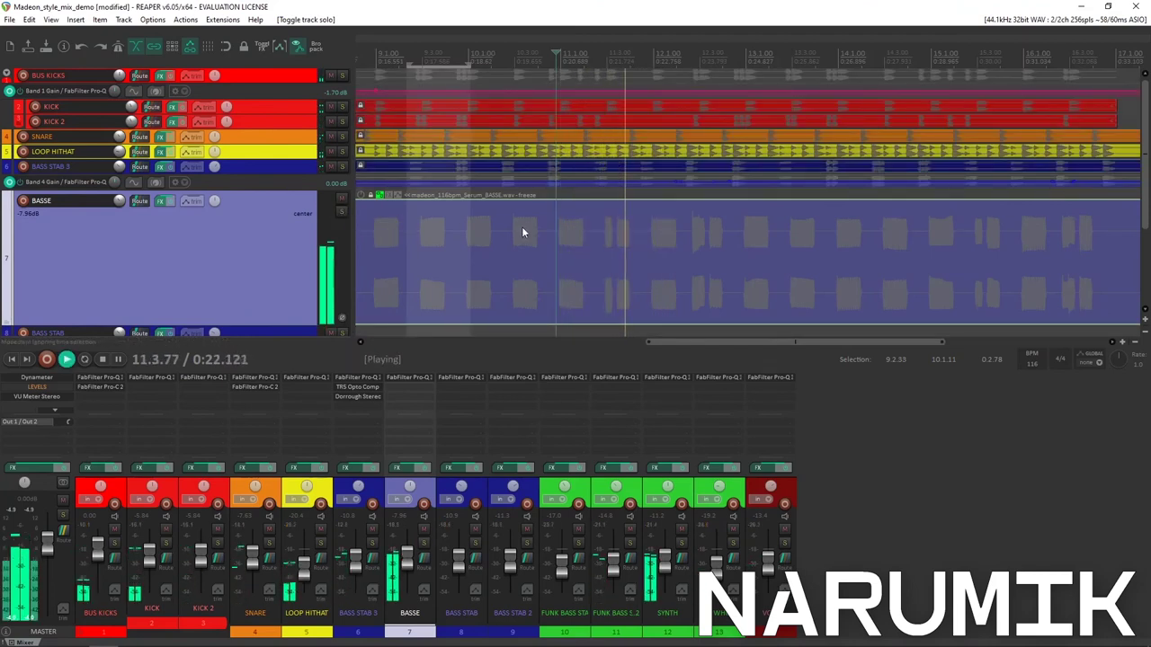
{"action": "key", "text": "space"}
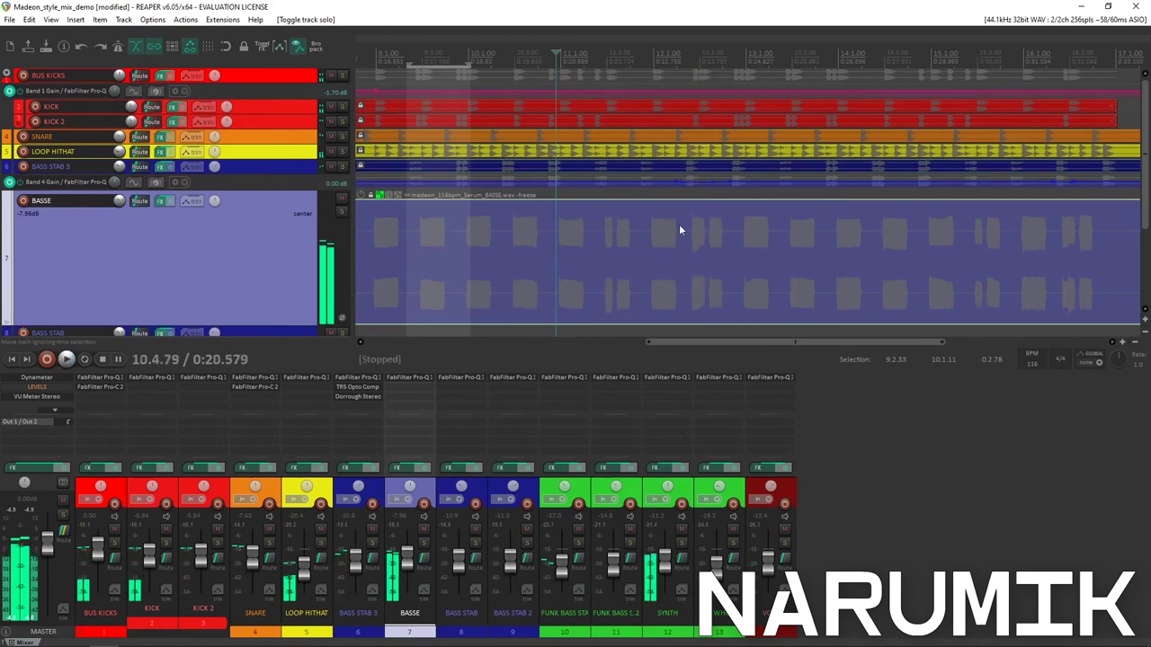
Select the BASS STAB track and enlarge its height to inspect the stab waveforms.
{"action": "scroll", "coordinate": [679, 230], "scroll_direction": "down", "scroll_amount": 2}
{"action": "scroll", "coordinate": [591, 232], "scroll_direction": "up", "scroll_amount": 2, "text": "ctrl"}
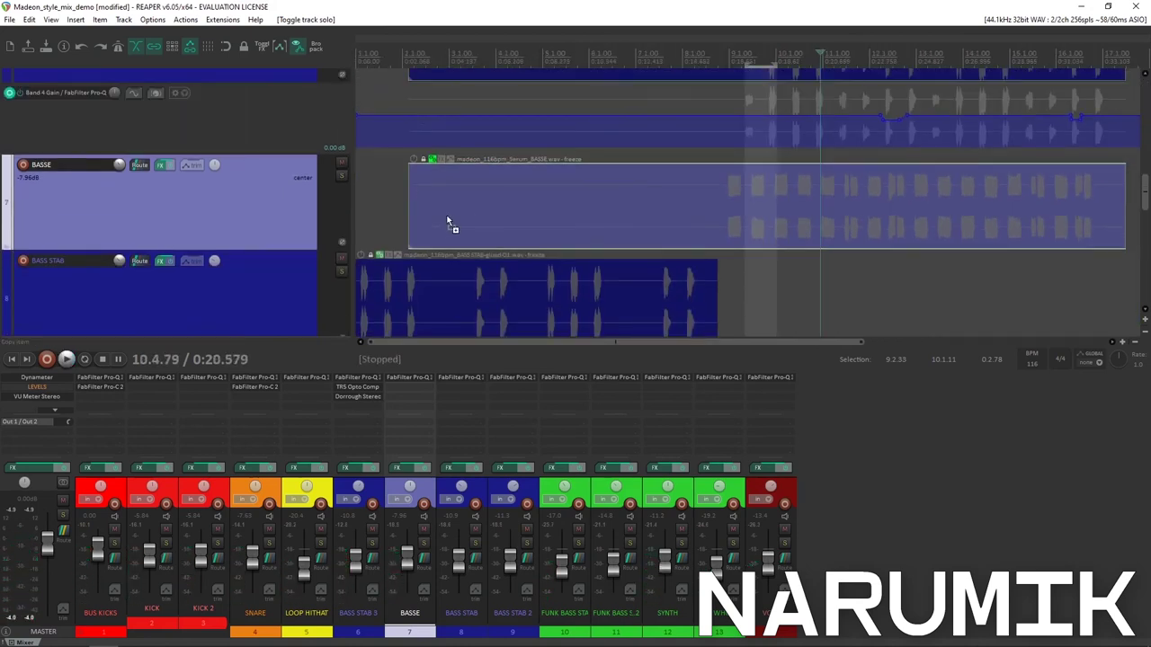
{"action": "scroll", "coordinate": [450, 225], "scroll_direction": "down", "scroll_amount": 3}
{"action": "left_click", "coordinate": [288, 215]}
{"action": "left_click_drag", "start_coordinate": [288, 220], "coordinate": [279, 296]}
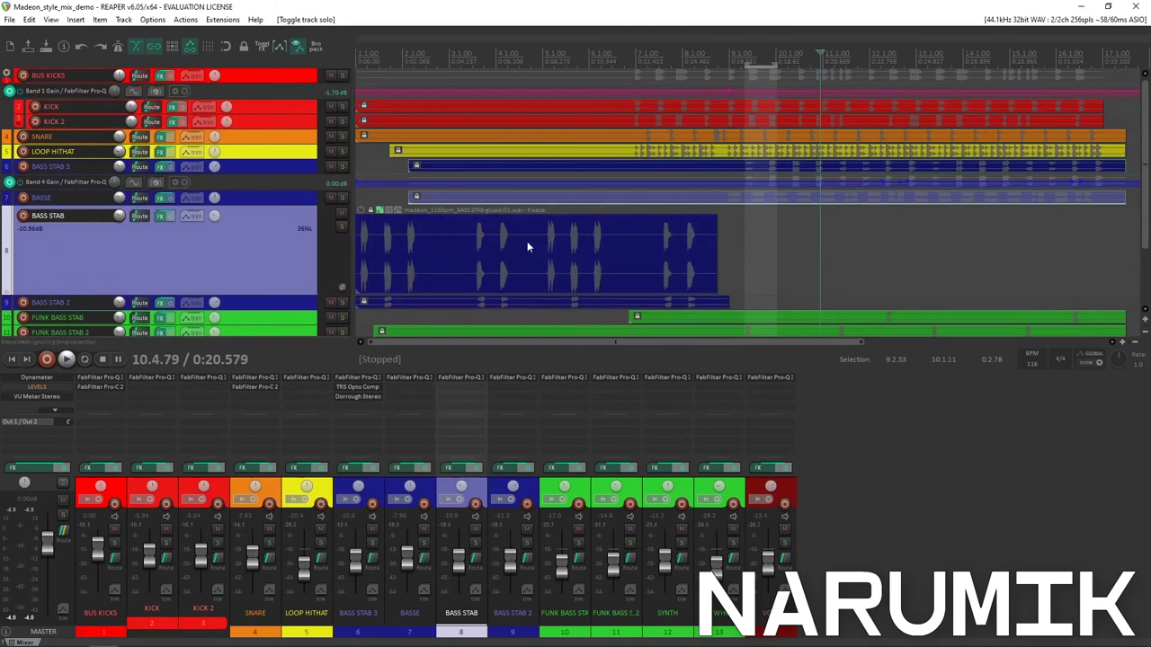
Listen to the BASS STAB hits in the mix from bar 5 and again from bar 7.
{"action": "left_click", "coordinate": [545, 263]}
{"action": "key", "text": "space"}
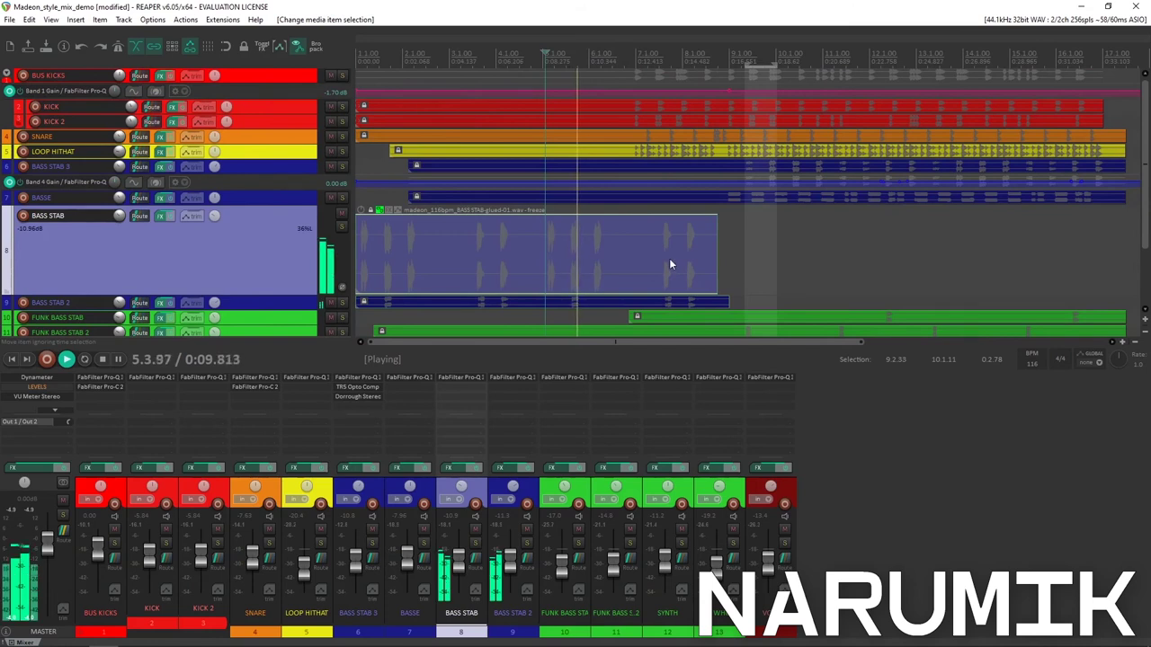
{"action": "key", "text": "space"}
{"action": "scroll", "coordinate": [667, 255], "scroll_direction": "up", "scroll_amount": 4}
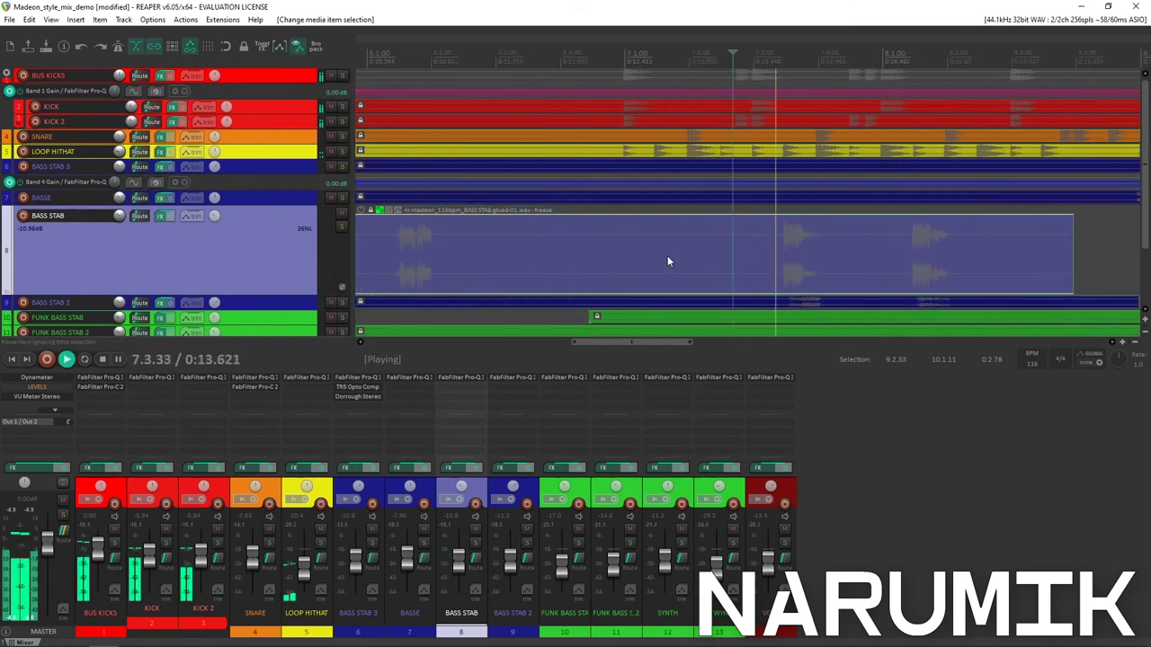
{"action": "scroll", "coordinate": [686, 247], "scroll_direction": "down", "scroll_amount": 2}
Select the BASS STAB 2 track and enlarge its height to view its waveform.
{"action": "left_click", "coordinate": [286, 302]}
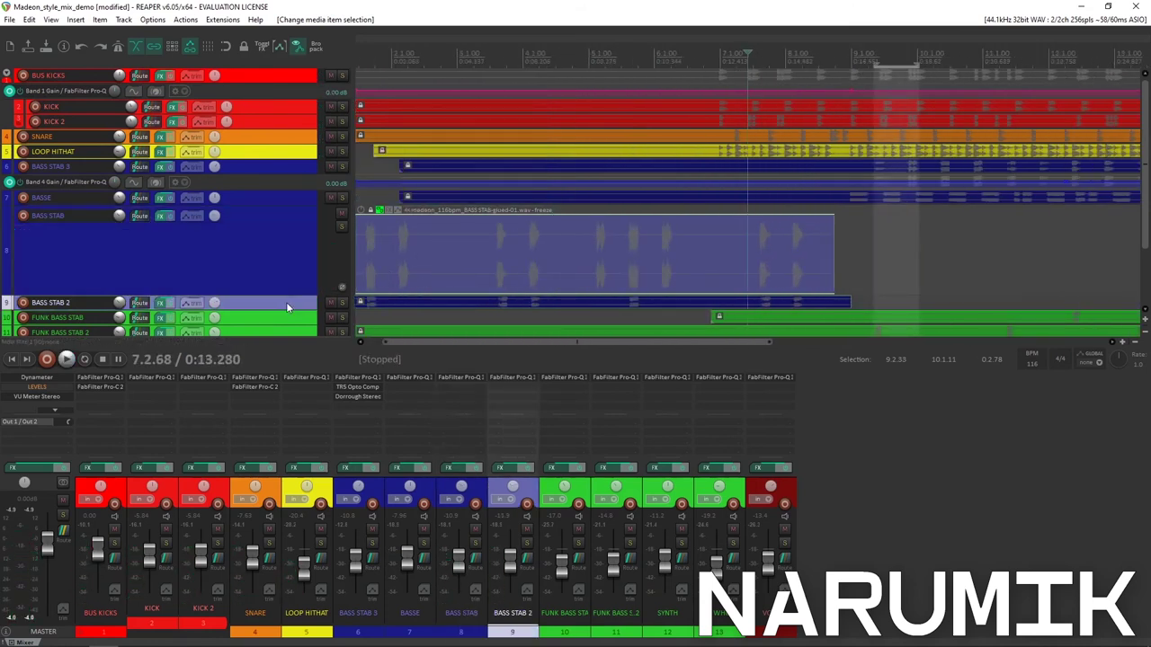
{"action": "left_click_drag", "start_coordinate": [1144, 209], "coordinate": [1130, 296]}
{"action": "scroll", "coordinate": [668, 234], "scroll_direction": "down", "scroll_amount": 4}
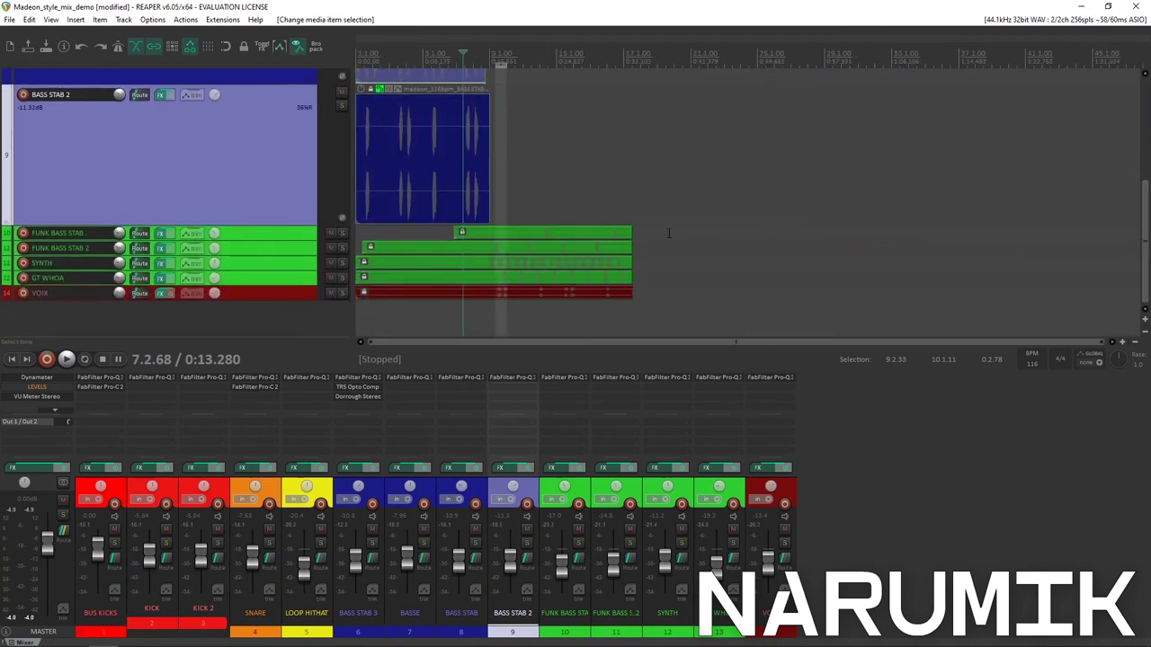
Play from just before the FUNK BASS STAB hit in bar 12, briefly toggling the track's solo.
{"action": "left_click", "coordinate": [532, 241]}
{"action": "scroll", "coordinate": [647, 261], "scroll_direction": "up", "scroll_amount": 5}
{"action": "key", "text": "space"}
{"action": "key", "text": "space"}
{"action": "left_click", "coordinate": [342, 233]}
{"action": "left_click", "coordinate": [342, 233]}
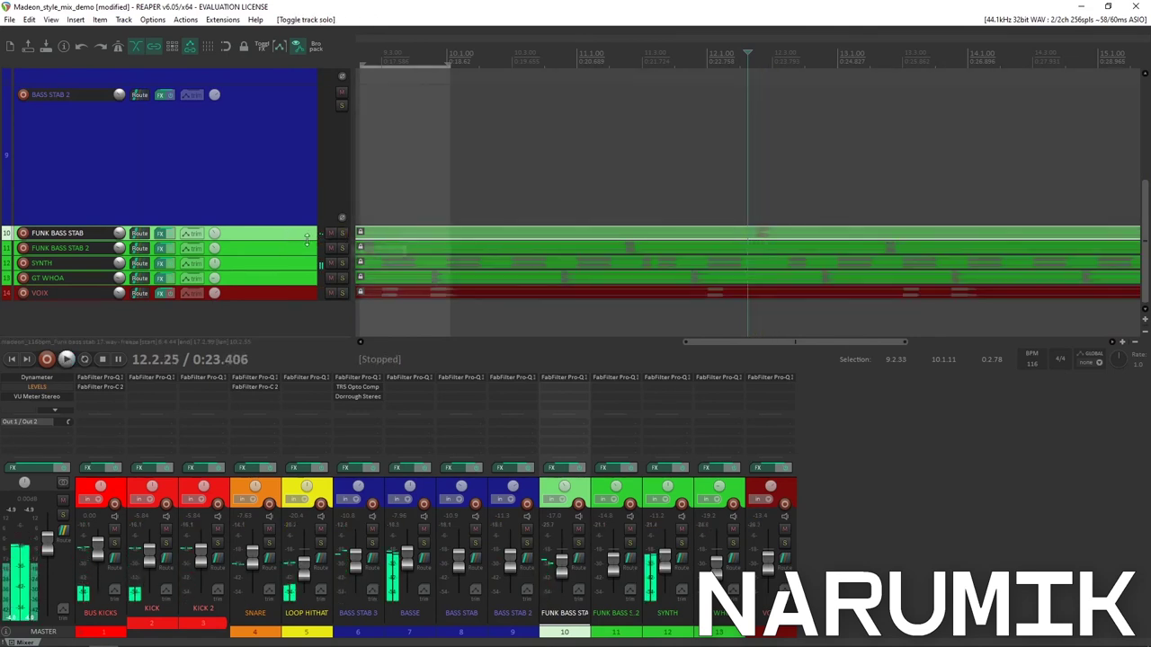
Enlarge the FUNK BASS STAB track and focus on its hit in bar 12.
{"action": "left_click_drag", "start_coordinate": [301, 240], "coordinate": [301, 325]}
{"action": "scroll", "coordinate": [639, 253], "scroll_direction": "down", "scroll_amount": 6}
{"action": "scroll", "coordinate": [683, 261], "scroll_direction": "up", "scroll_amount": 4}
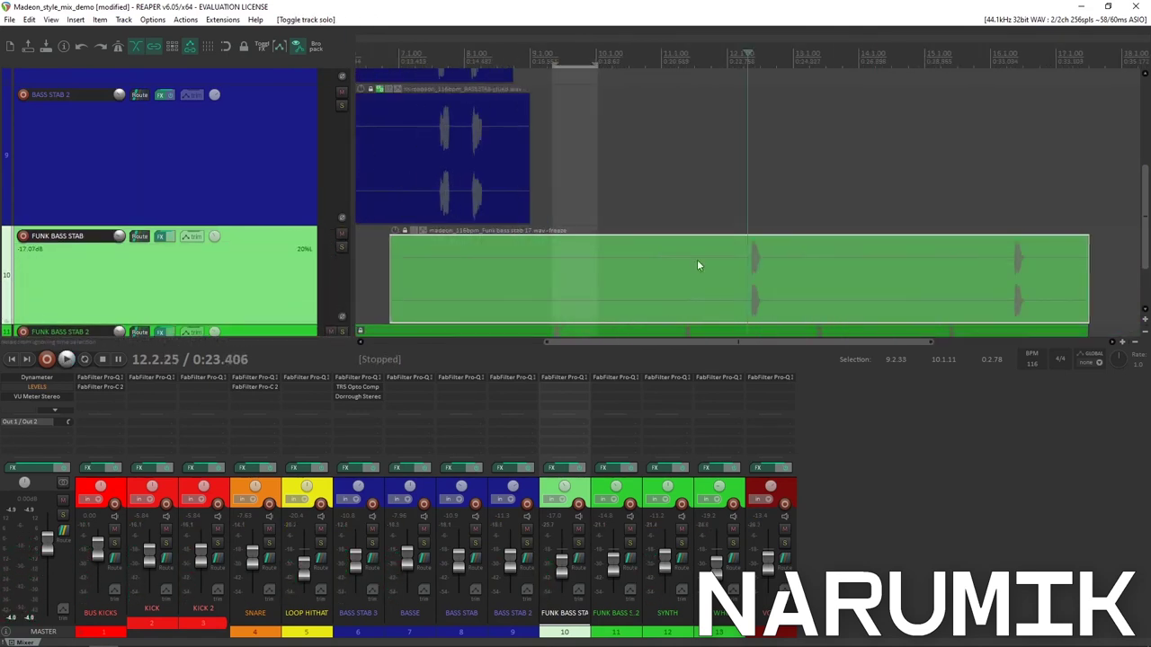
{"action": "scroll", "coordinate": [745, 266], "scroll_direction": "up", "scroll_amount": 4}
Replay the FUNK BASS STAB hit in bar 12 with the full mix and inspect its waveform up close.
{"action": "key", "text": "space"}
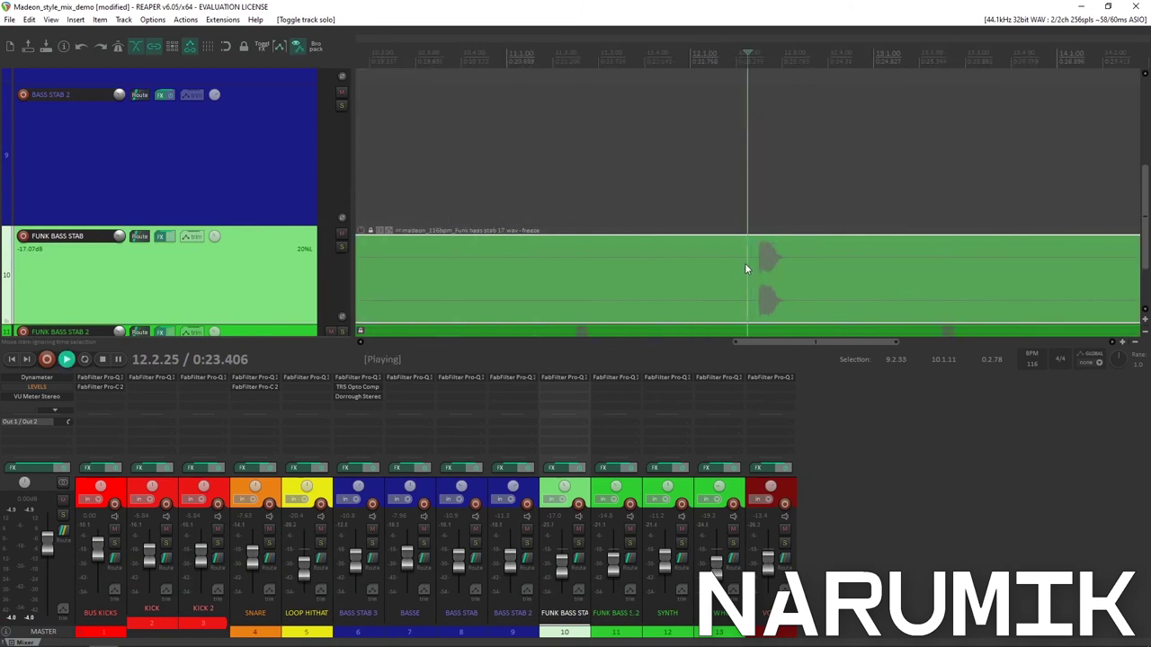
{"action": "key", "text": "space"}
{"action": "scroll", "coordinate": [745, 258], "scroll_direction": "down", "scroll_amount": 4}
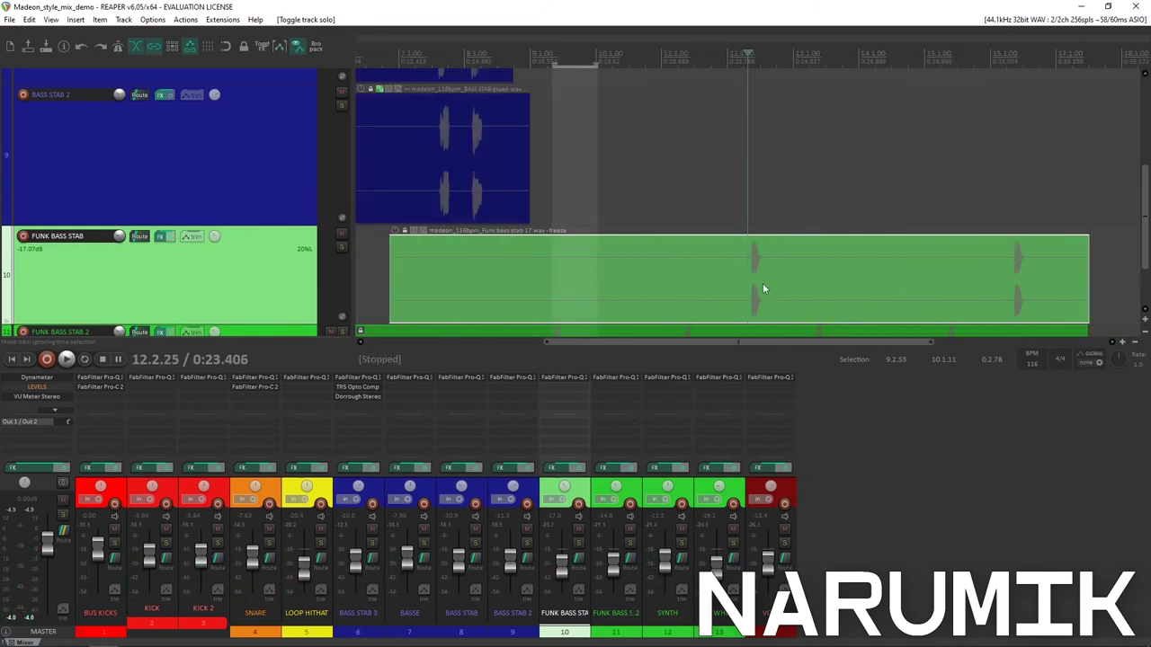
{"action": "scroll", "coordinate": [764, 289], "scroll_direction": "down", "scroll_amount": 4}
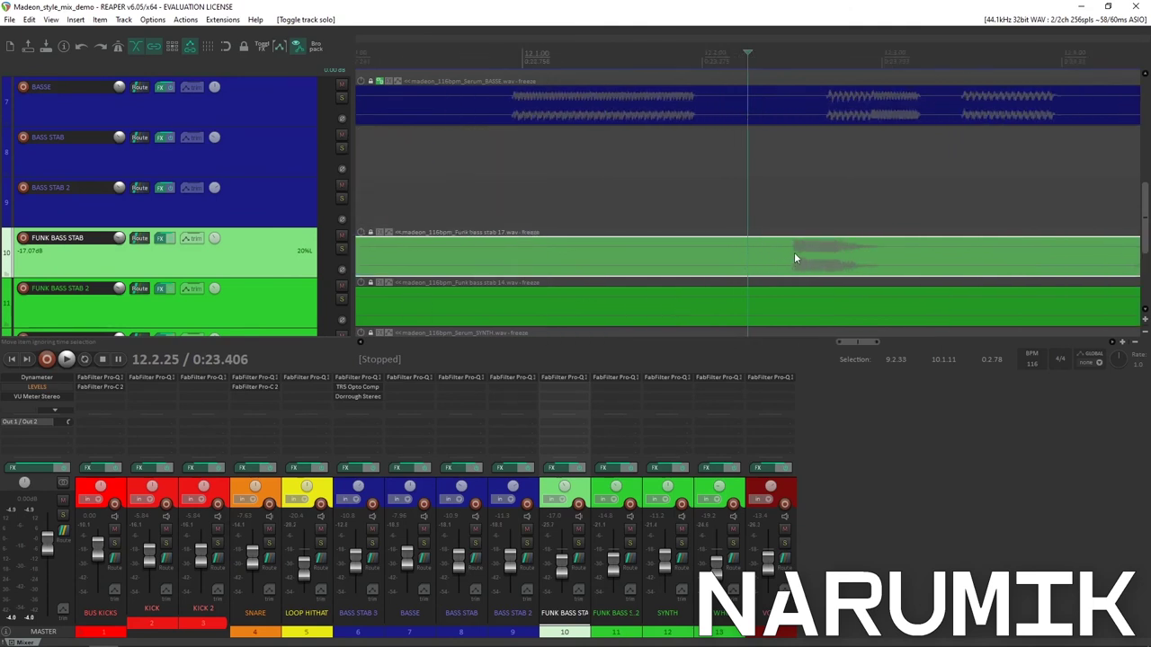
{"action": "key", "text": "space"}
{"action": "key", "text": "space"}
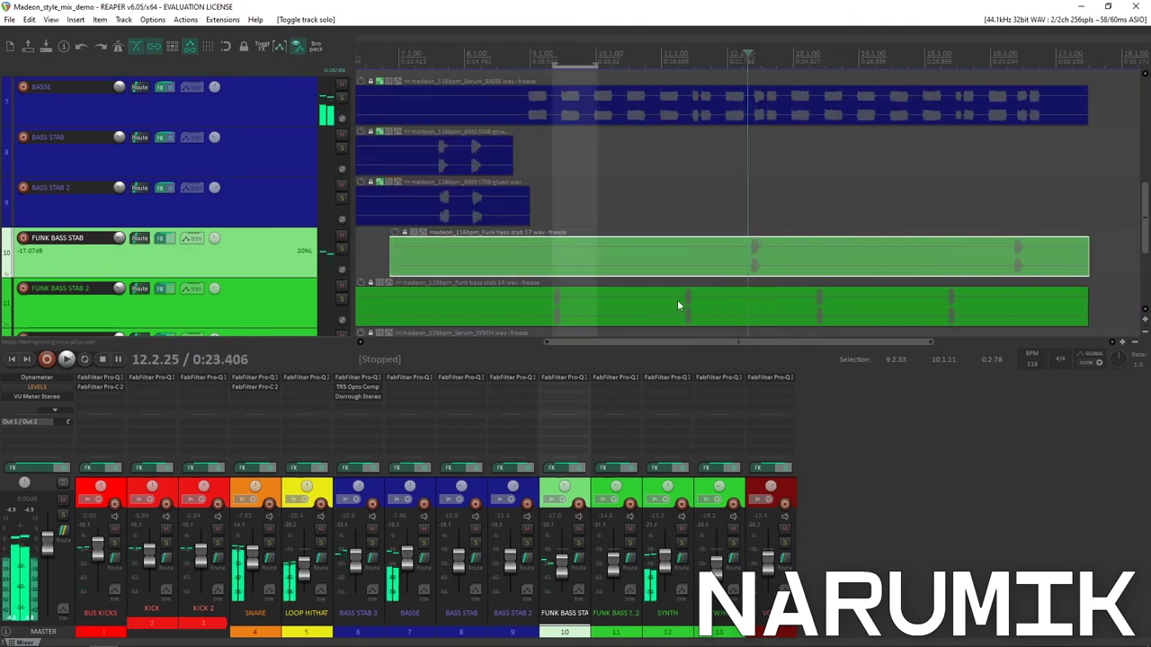
Play the FUNK BASS STAB 2 hit in bar 11 and compare its waveform with the neighbouring stab tracks.
{"action": "left_click", "coordinate": [682, 298]}
{"action": "scroll", "coordinate": [682, 297], "scroll_direction": "up", "scroll_amount": 5}
{"action": "key", "text": "space"}
{"action": "key", "text": "space"}
{"action": "scroll", "coordinate": [719, 299], "scroll_direction": "down", "scroll_amount": 2}
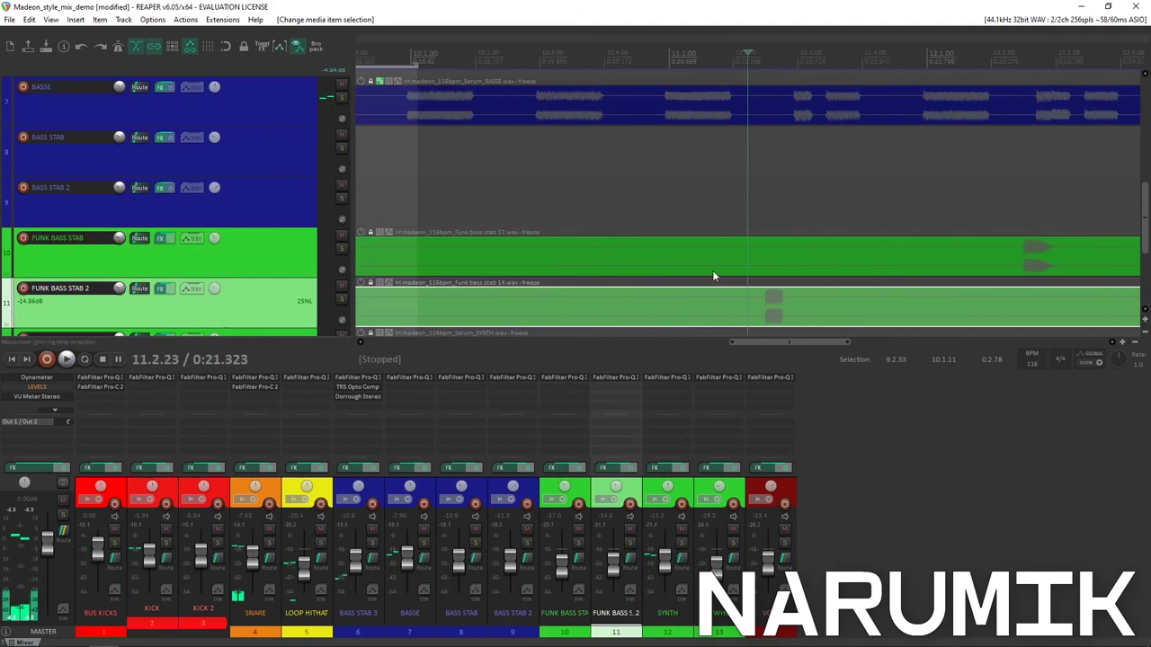
{"action": "scroll", "coordinate": [712, 270], "scroll_direction": "down", "scroll_amount": 5}
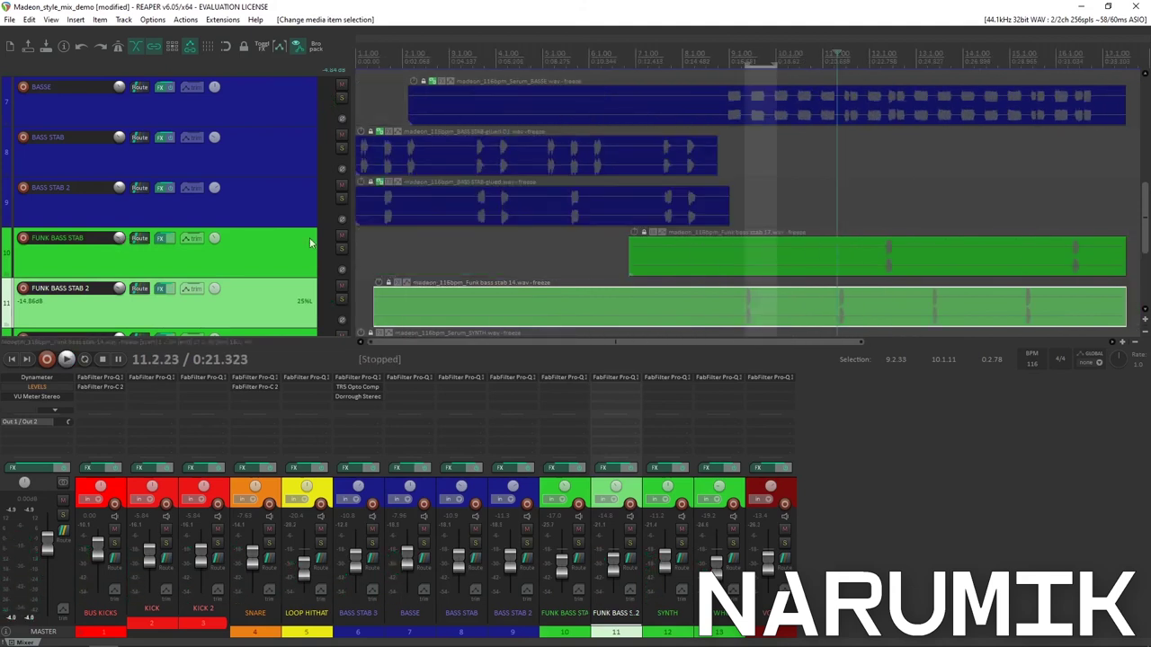
{"action": "scroll", "coordinate": [841, 284], "scroll_direction": "up", "scroll_amount": 5}
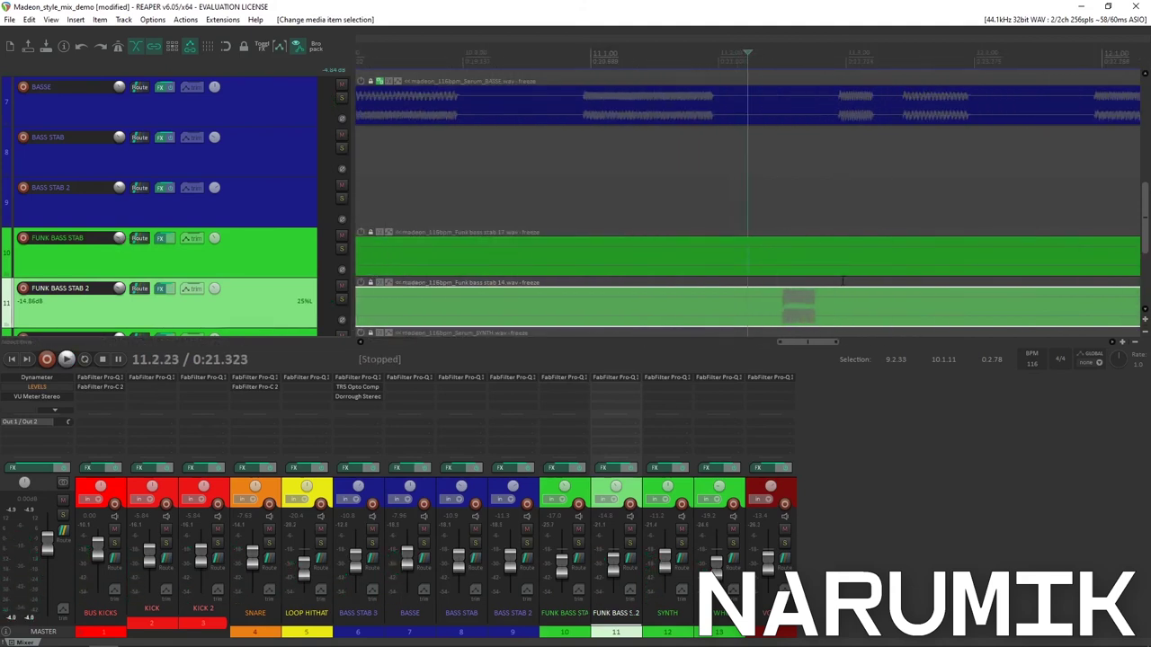
Solo FUNK BASS STAB and play its bar 12 hit repeatedly.
{"action": "left_click", "coordinate": [1014, 250]}
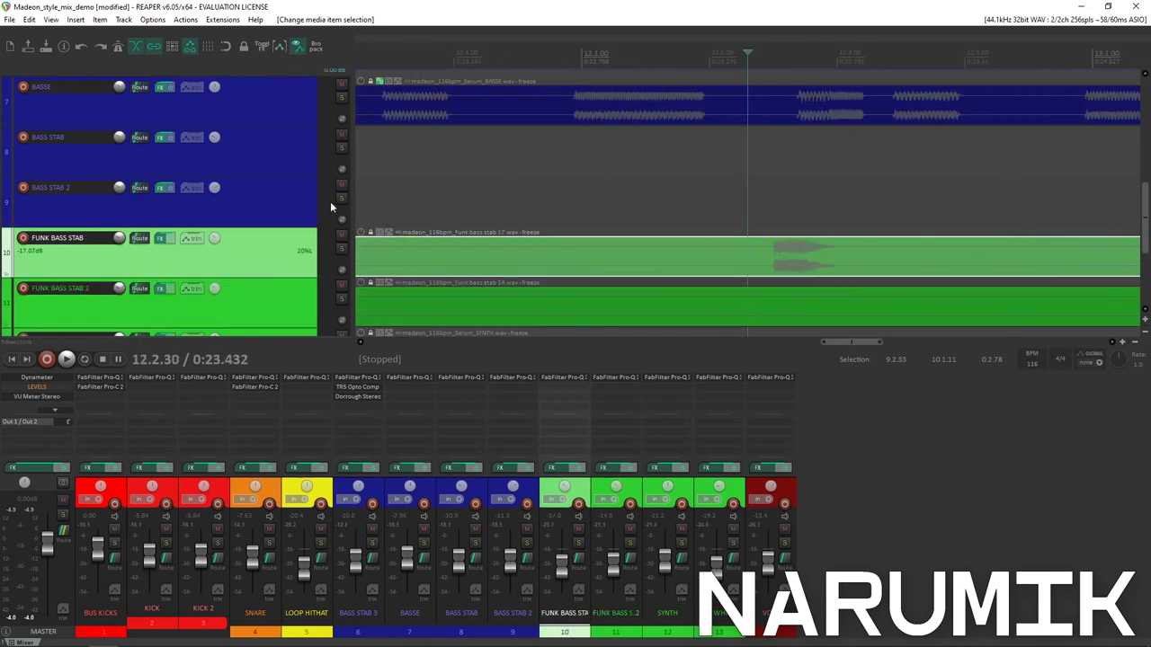
{"action": "left_click", "coordinate": [341, 249]}
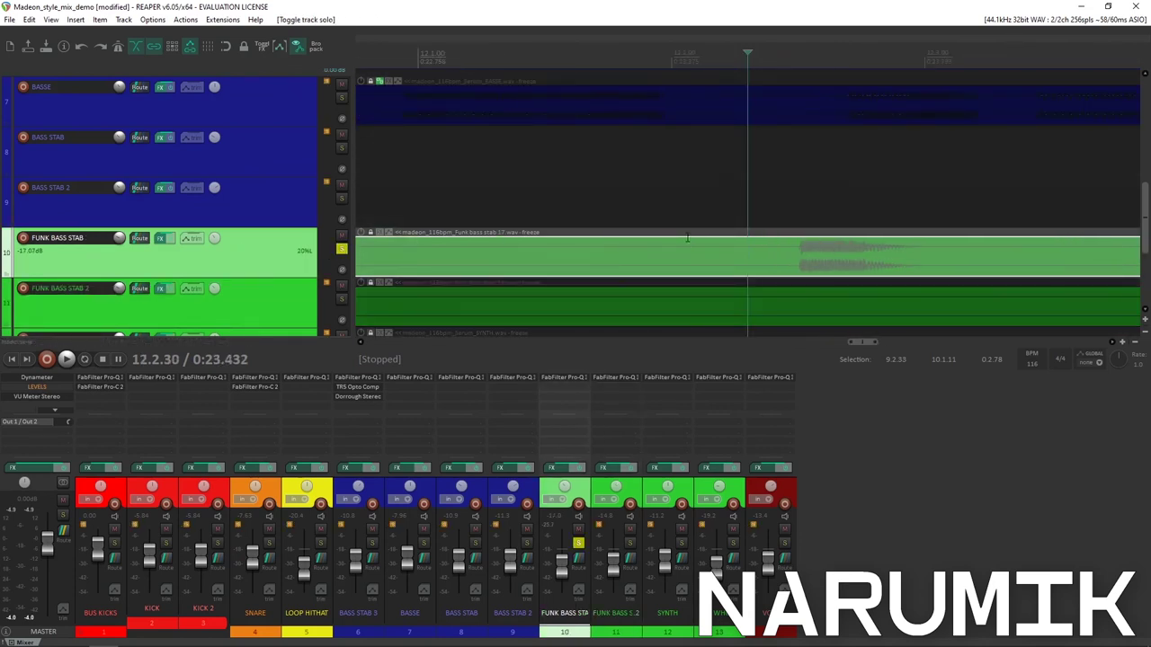
{"action": "scroll", "coordinate": [783, 259], "scroll_direction": "down", "scroll_amount": 2}
{"action": "key", "text": "space"}
{"action": "key", "text": "space"}
{"action": "key", "text": "space"}
{"action": "key", "text": "space"}
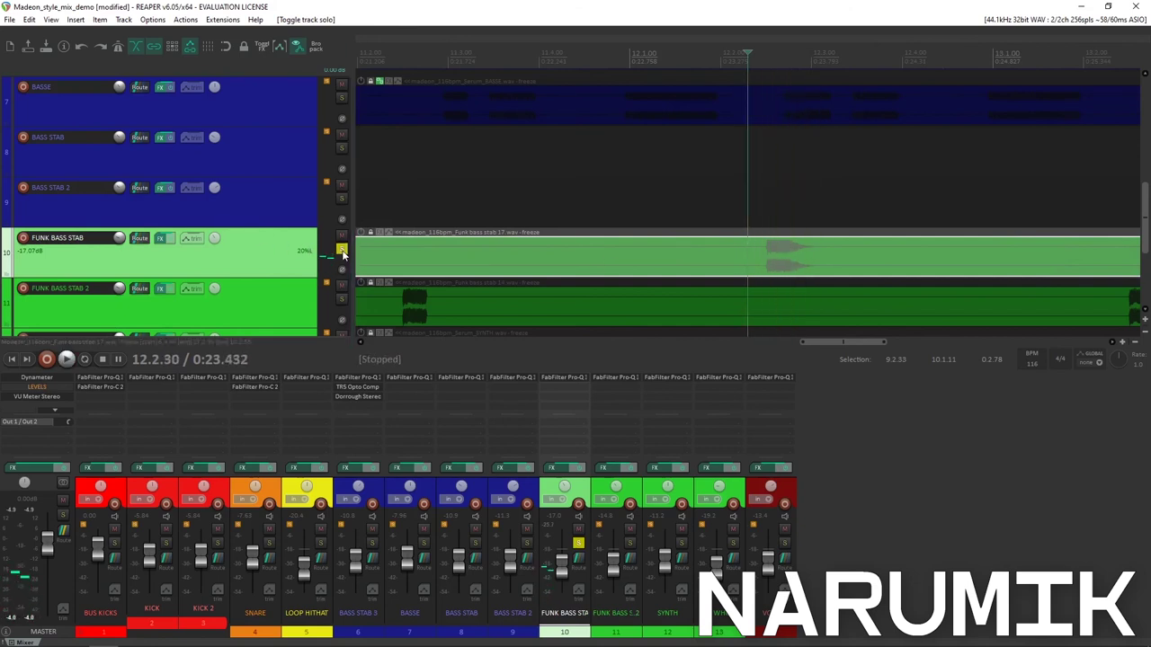
Unsolo FUNK BASS STAB and play the bar 12 hit in the full mix.
{"action": "left_click", "coordinate": [341, 249]}
{"action": "key", "text": "space"}
{"action": "key", "text": "space"}
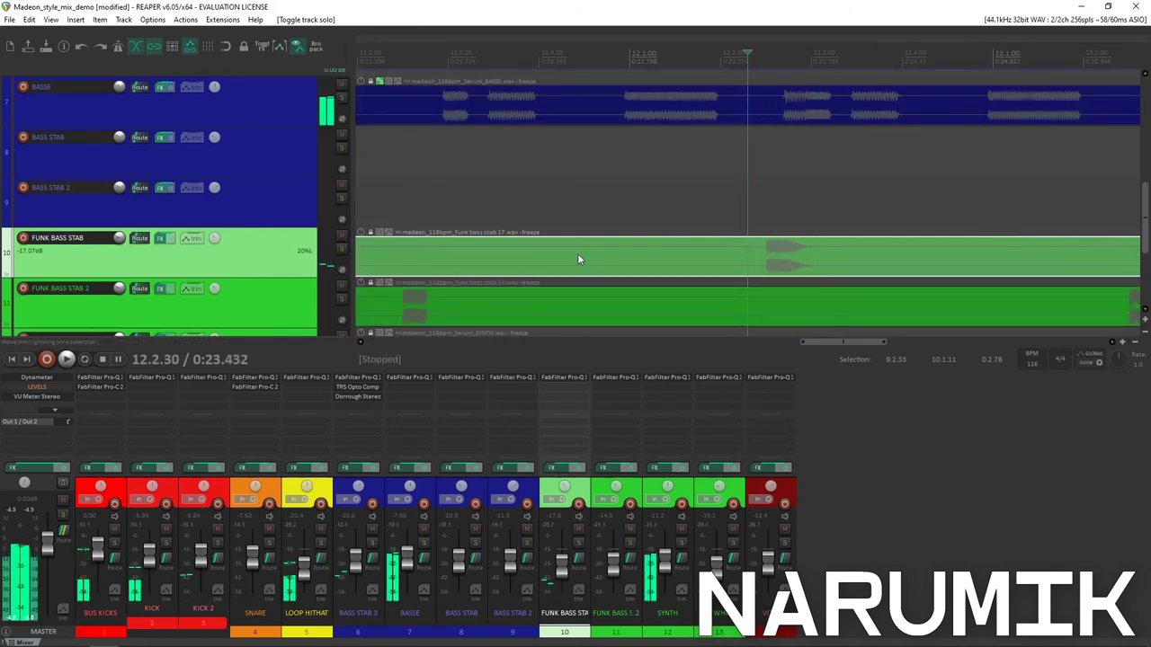
Solo FUNK BASS STAB again to hear its bar 12 hit alone, and release the solo.
{"action": "left_click", "coordinate": [341, 250]}
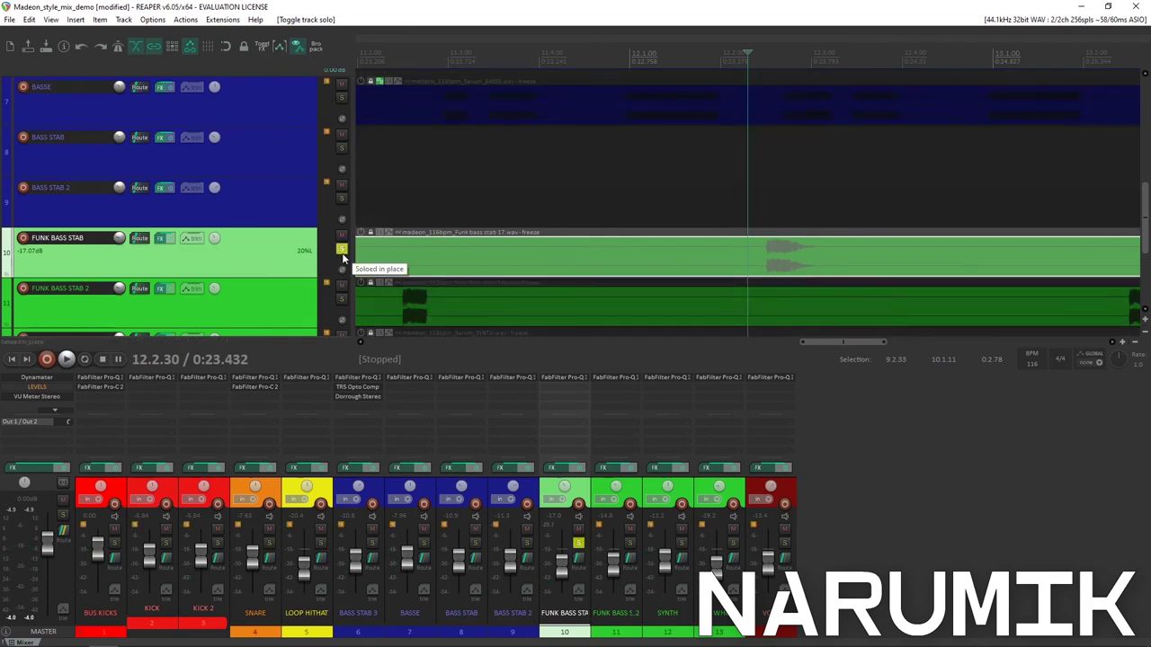
{"action": "key", "text": "space"}
{"action": "key", "text": "space"}
{"action": "left_click", "coordinate": [342, 249]}
Play the full mix repeatedly from slightly earlier in bar 12 to judge how the FUNK BASS STAB hit sits.
{"action": "scroll", "coordinate": [592, 227], "scroll_direction": "down", "scroll_amount": 2}
{"action": "scroll", "coordinate": [765, 201], "scroll_direction": "down", "scroll_amount": 2}
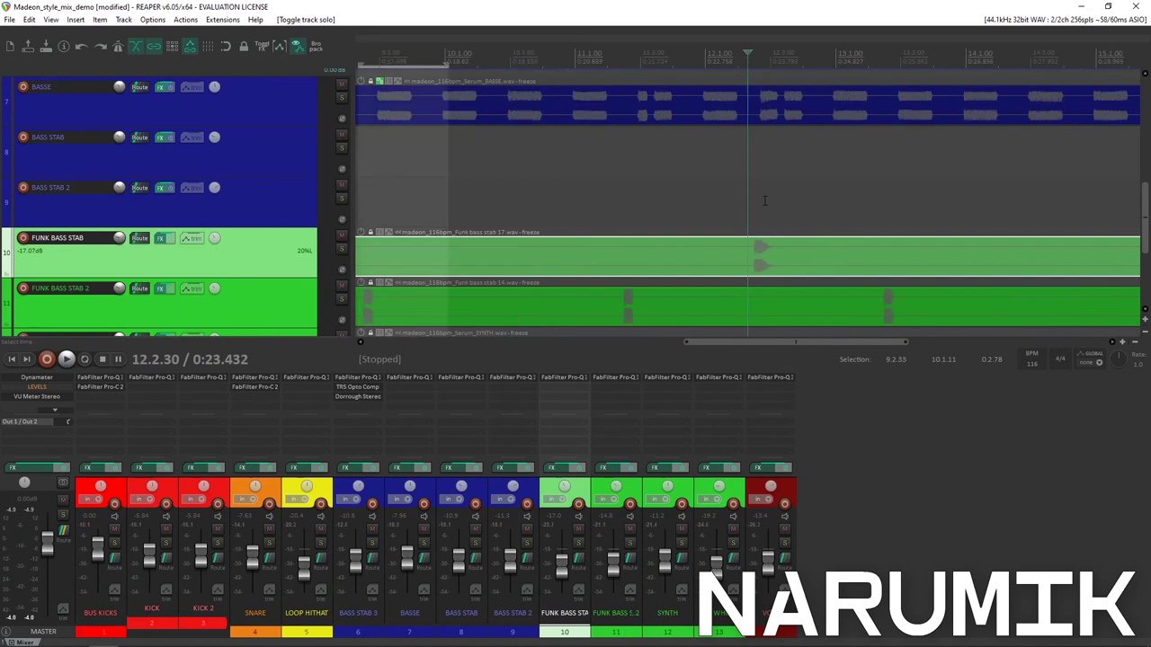
{"action": "left_click", "coordinate": [730, 193]}
{"action": "key", "text": "space"}
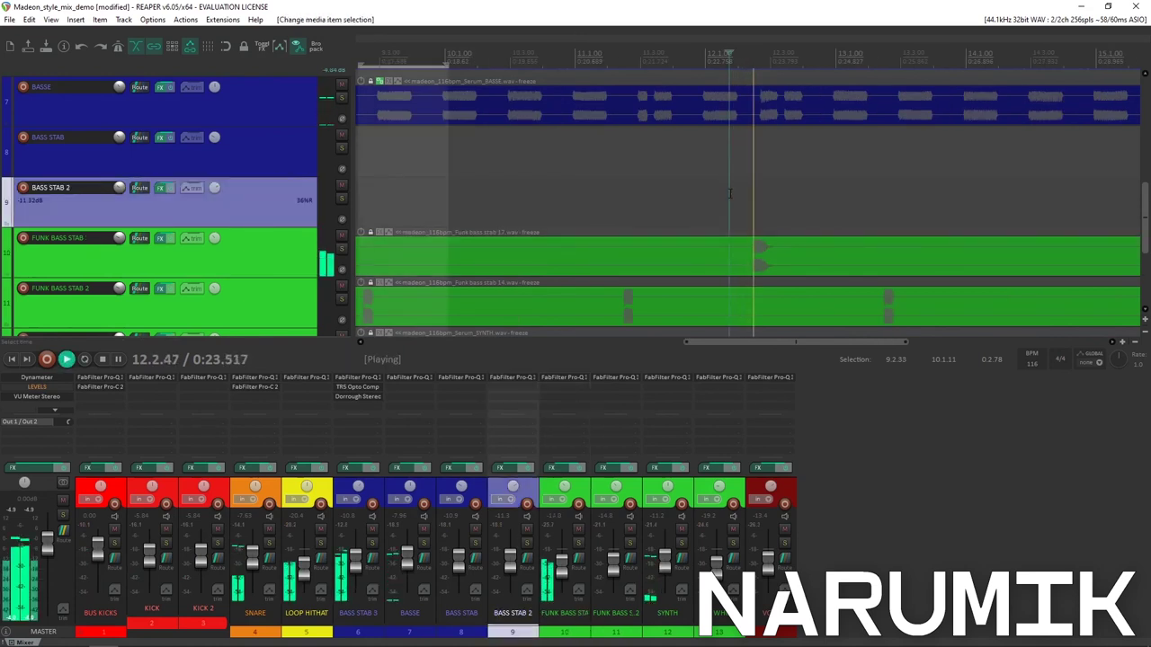
{"action": "key", "text": "space"}
{"action": "key", "text": "space"}
{"action": "key", "text": "space"}
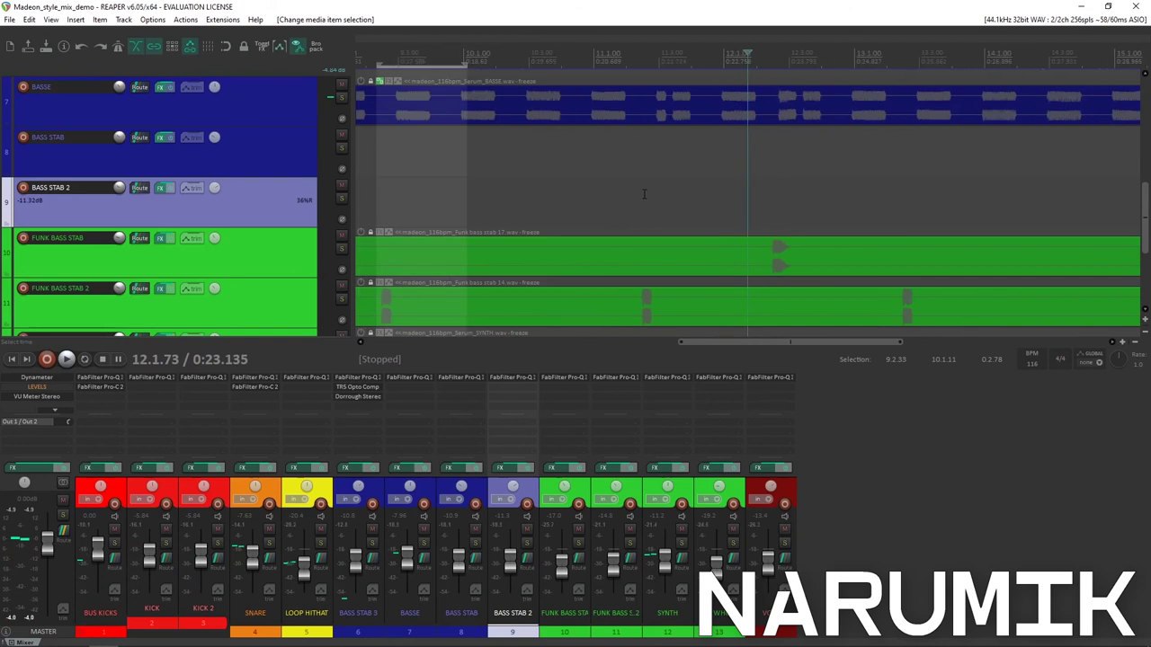
Play the FUNK BASS STAB 2 hit from bar 9, toggling the track's solo to compare it alone and in the mix.
{"action": "scroll", "coordinate": [644, 193], "scroll_direction": "down", "scroll_amount": 3}
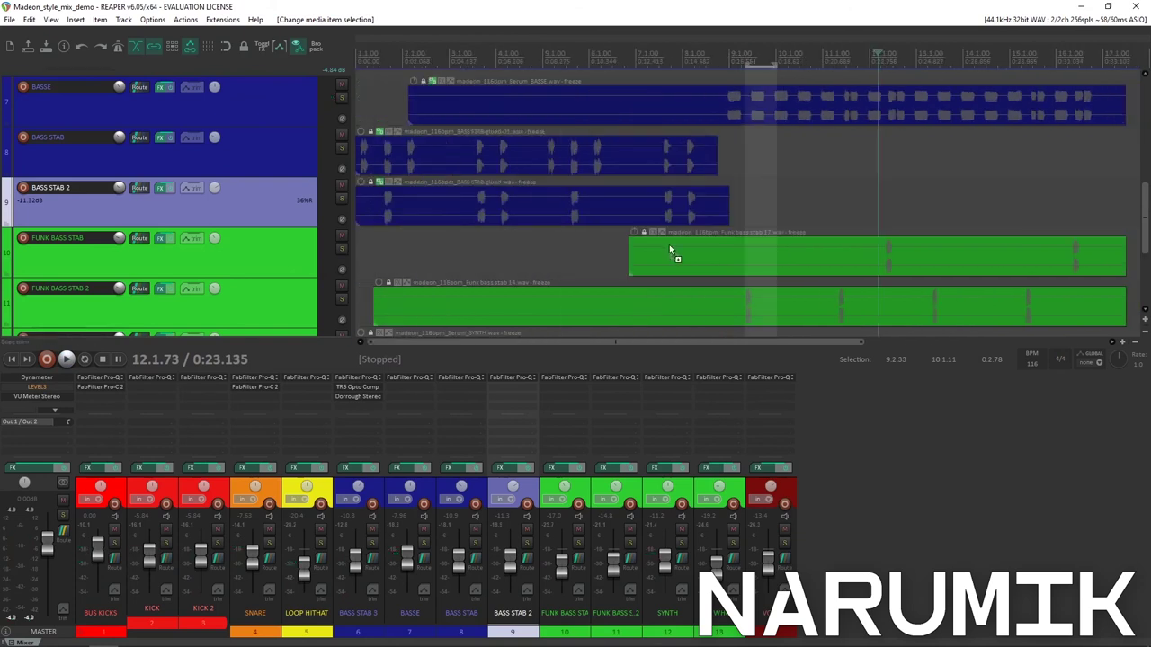
{"action": "scroll", "coordinate": [669, 245], "scroll_direction": "down", "scroll_amount": 2}
{"action": "left_click", "coordinate": [744, 260]}
{"action": "key", "text": "space"}
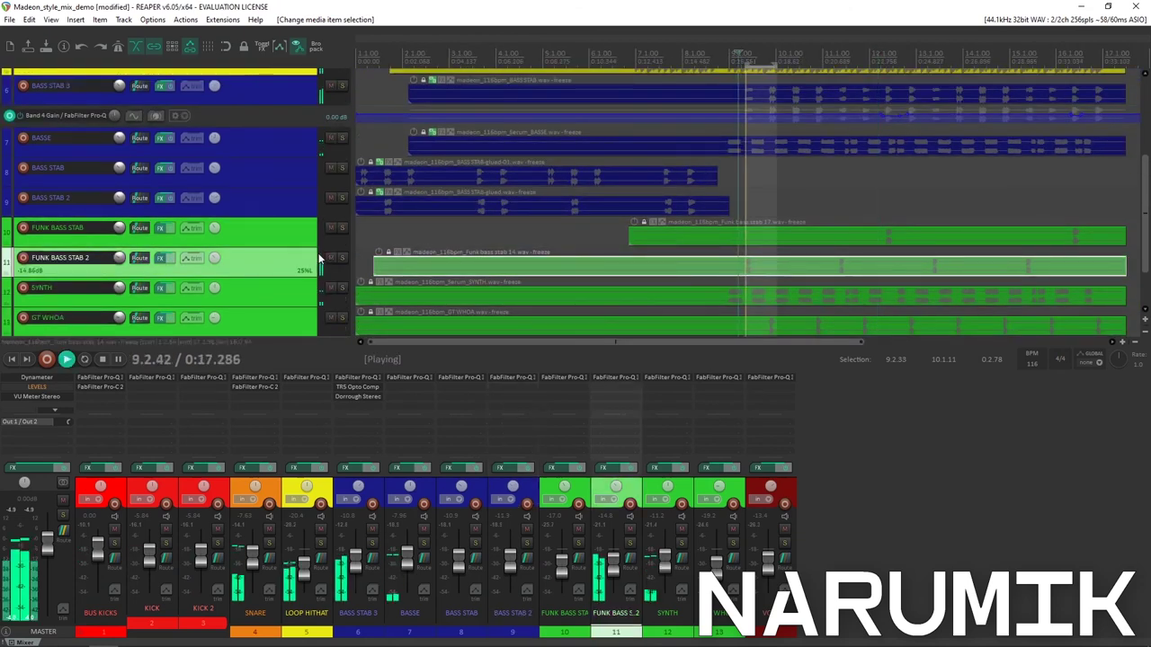
{"action": "left_click", "coordinate": [342, 258]}
{"action": "key", "text": "space"}
{"action": "key", "text": "space"}
{"action": "key", "text": "space"}
{"action": "left_click", "coordinate": [341, 259]}
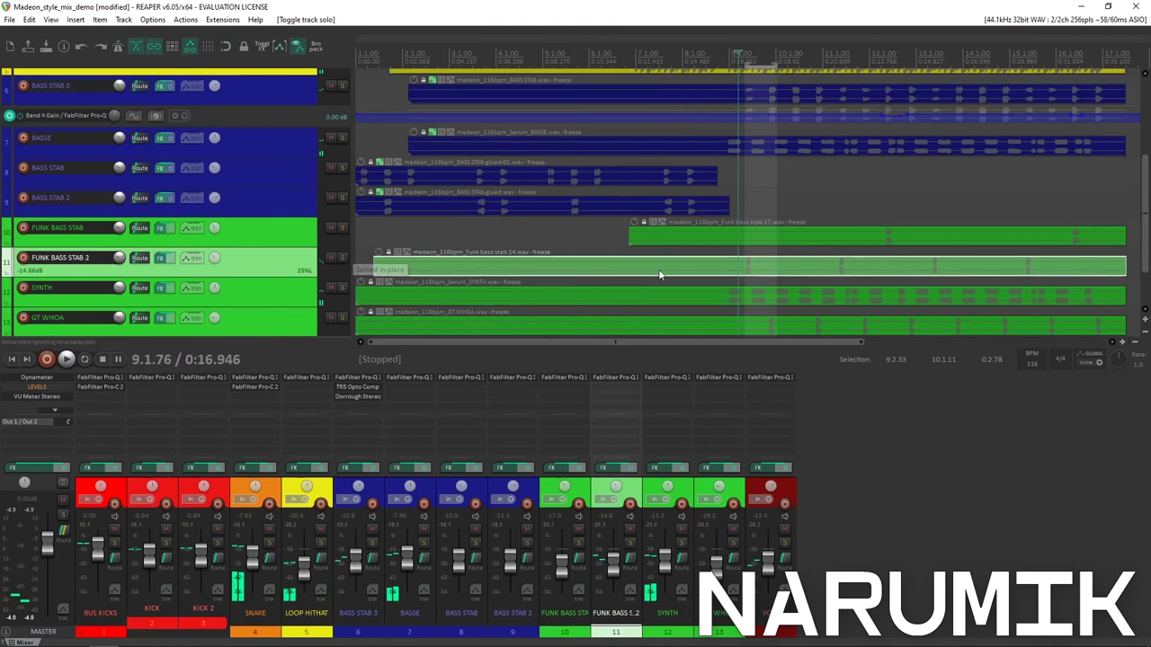
Play the FUNK BASS STAB 2 hit in bar 11 within the full mix.
{"action": "scroll", "coordinate": [774, 284], "scroll_direction": "down", "scroll_amount": 2}
{"action": "left_click", "coordinate": [694, 270]}
{"action": "scroll", "coordinate": [711, 270], "scroll_direction": "up", "scroll_amount": 4}
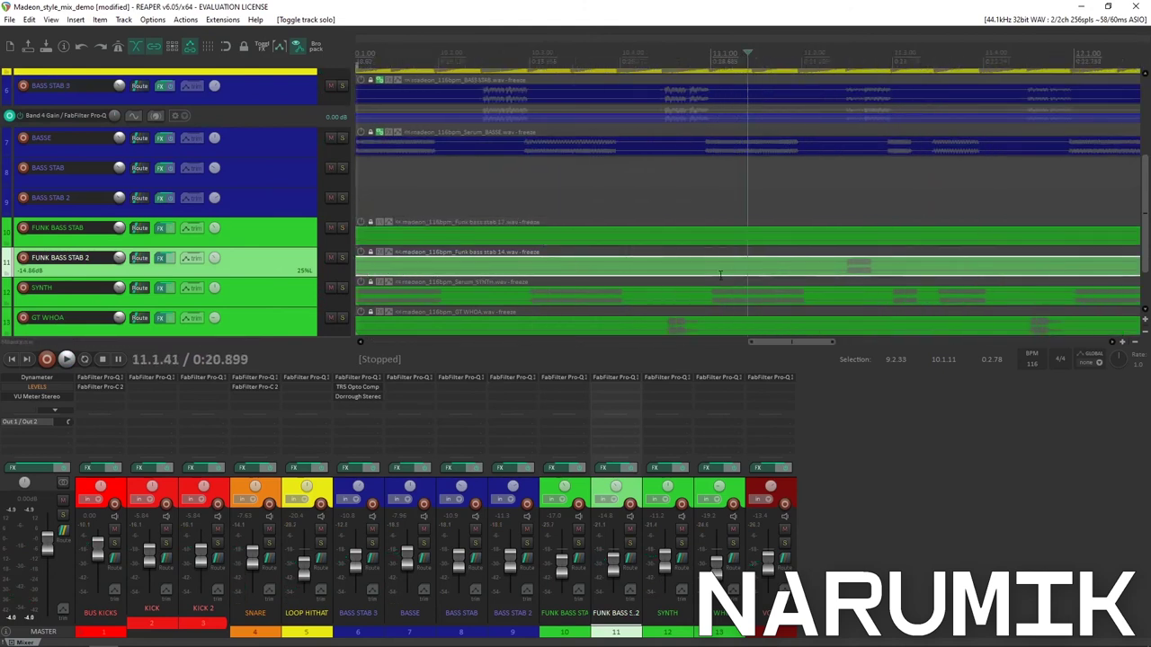
{"action": "left_click", "coordinate": [780, 267]}
{"action": "key", "text": "space"}
{"action": "scroll", "coordinate": [774, 266], "scroll_direction": "down", "scroll_amount": 5}
{"action": "key", "text": "space"}
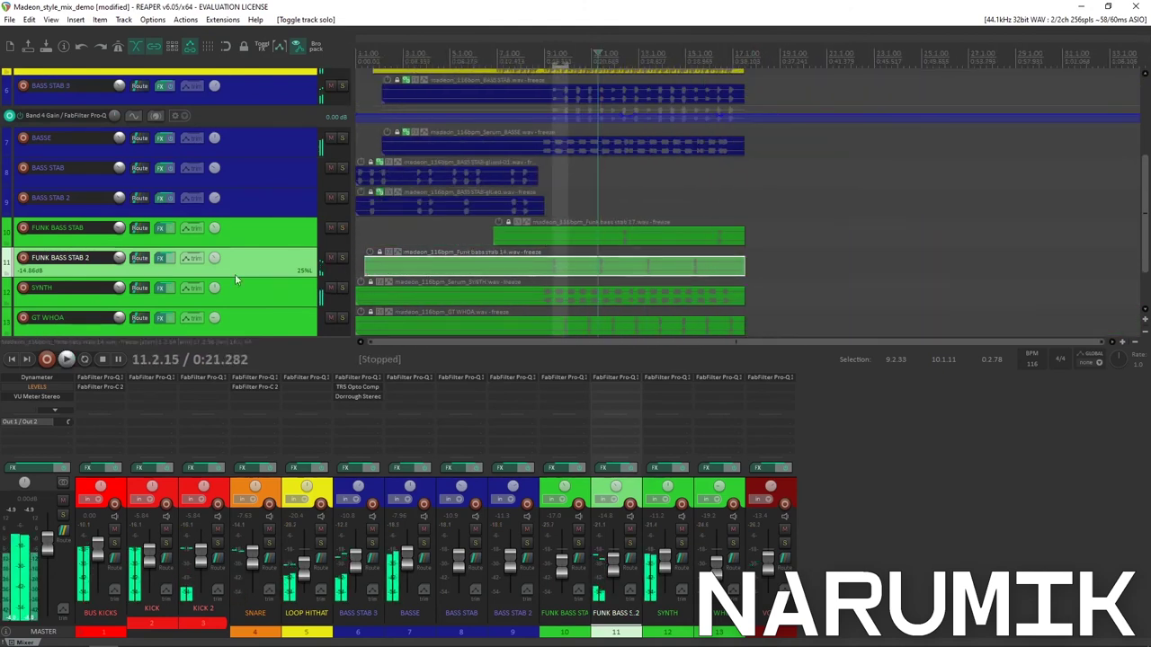
Solo SYNTH and play it from bar 11, enlarge the track to inspect its waveform, and release the solo.
{"action": "left_click", "coordinate": [274, 287]}
{"action": "left_click", "coordinate": [341, 287]}
{"action": "key", "text": "space"}
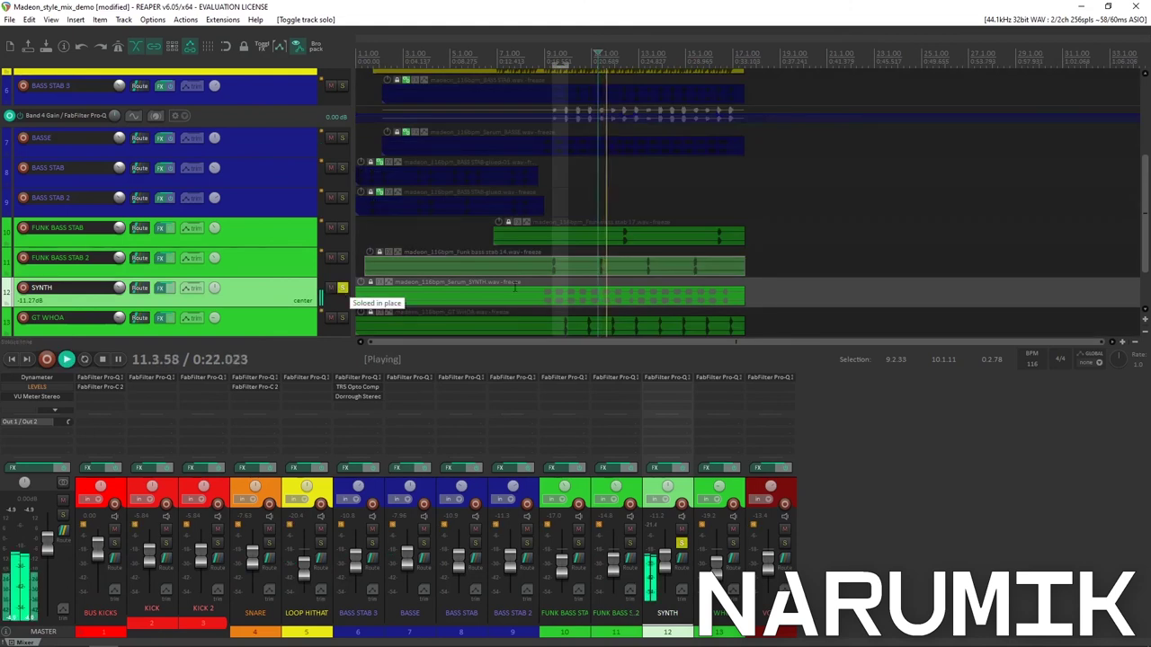
{"action": "scroll", "coordinate": [520, 286], "scroll_direction": "up", "scroll_amount": 2}
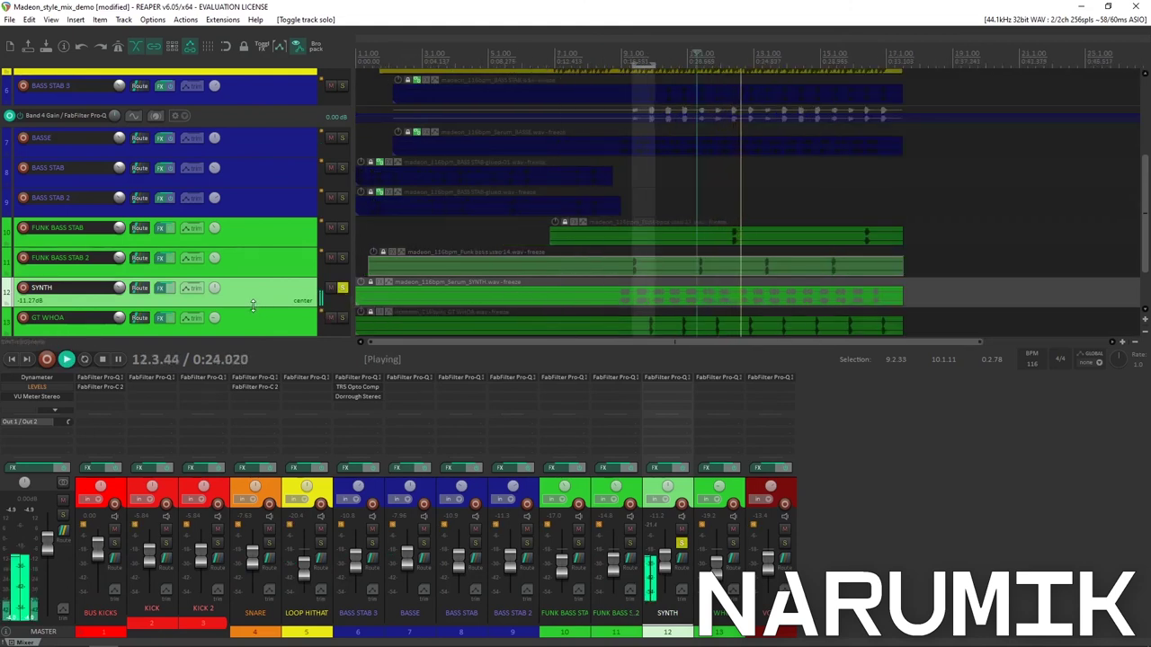
{"action": "left_click_drag", "start_coordinate": [252, 306], "coordinate": [252, 353]}
{"action": "scroll", "coordinate": [586, 281], "scroll_direction": "up", "scroll_amount": 4}
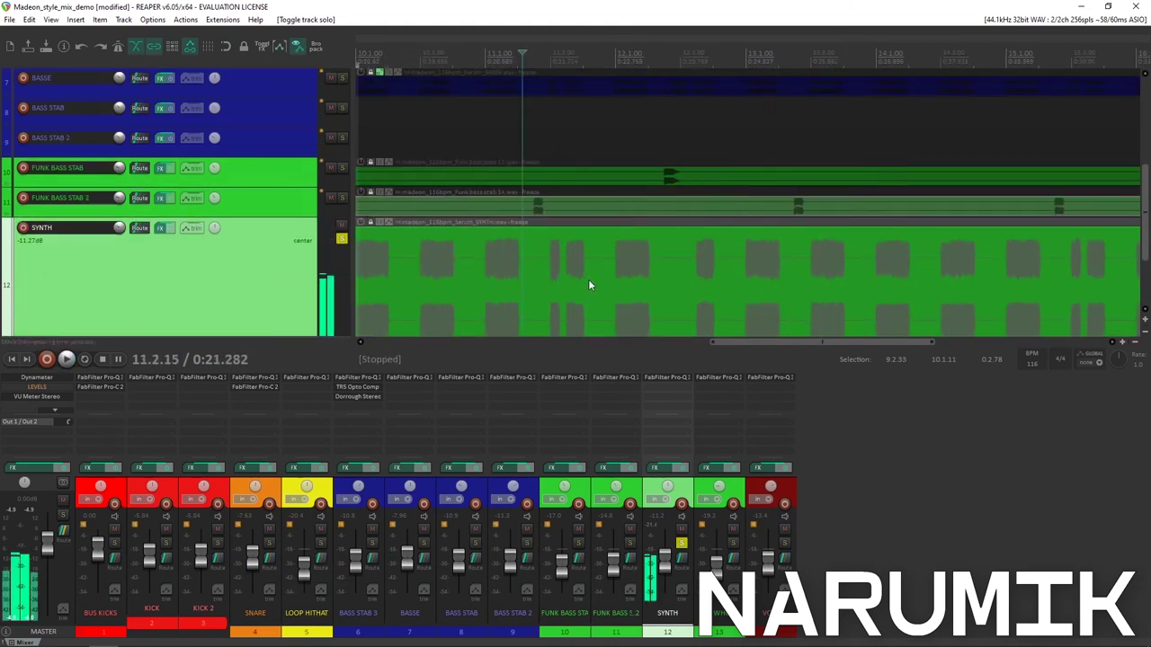
{"action": "key", "text": "space"}
{"action": "scroll", "coordinate": [589, 285], "scroll_direction": "down", "scroll_amount": 4}
{"action": "left_click", "coordinate": [342, 239]}
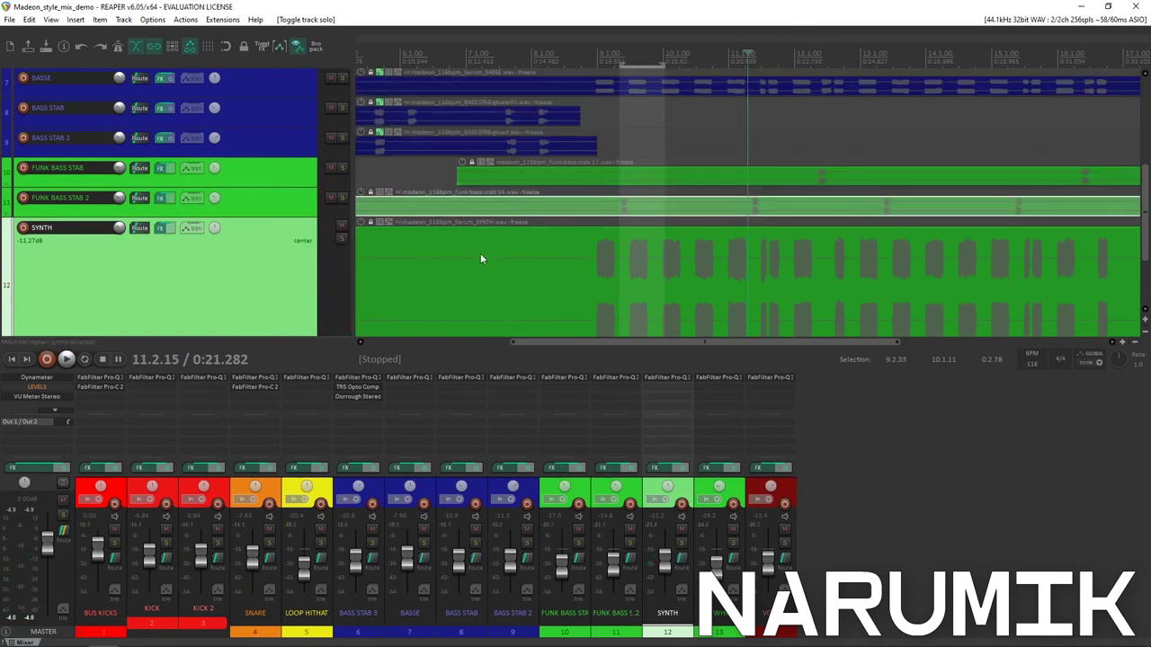
Enlarge the GT WHOA track and solo it to play its hit at the end of bar 9.
{"action": "key", "text": "grave"}
{"action": "left_click", "coordinate": [284, 232]}
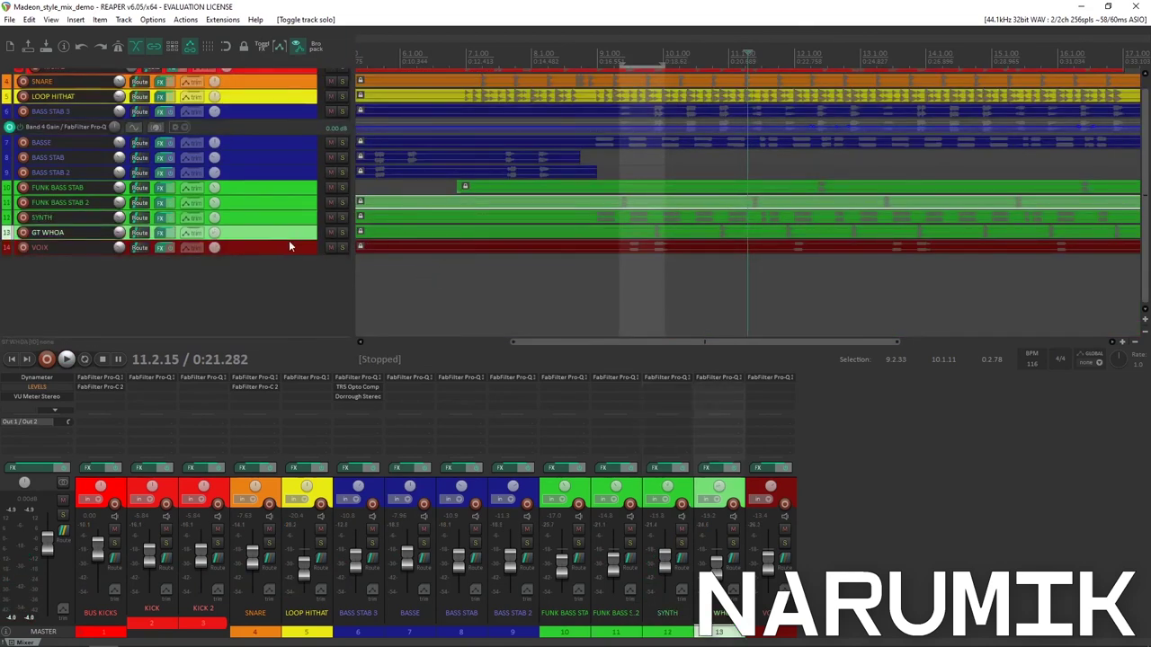
{"action": "key", "text": "grave"}
{"action": "left_click", "coordinate": [653, 268]}
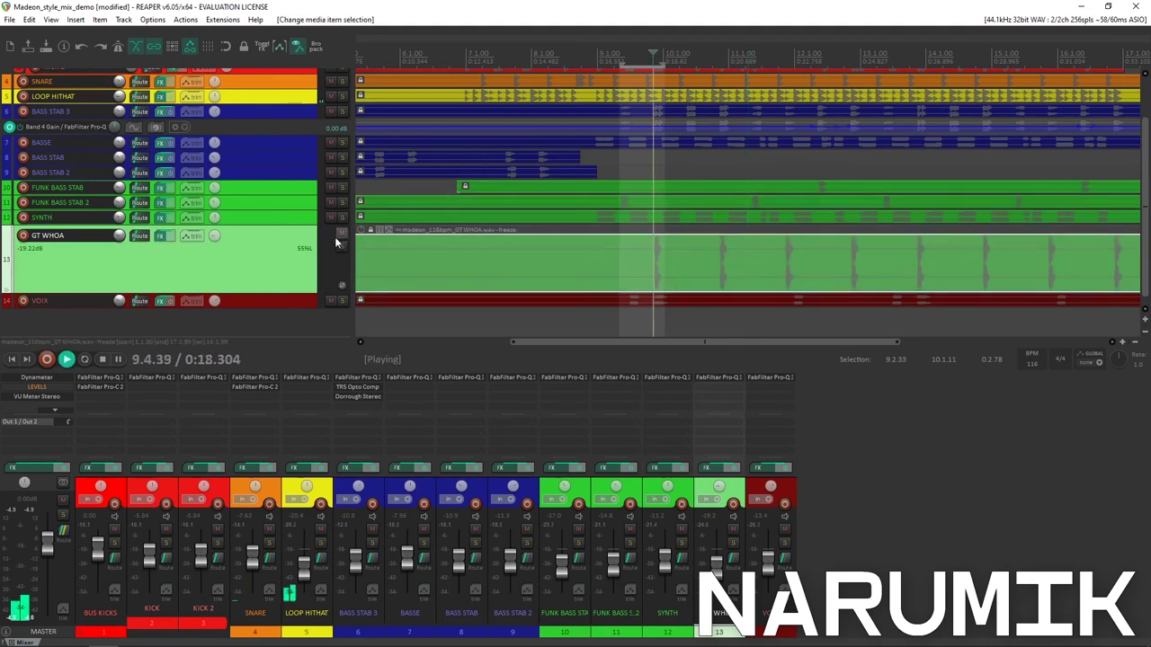
{"action": "left_click", "coordinate": [342, 246]}
{"action": "key", "text": "space"}
{"action": "key", "text": "space"}
{"action": "scroll", "coordinate": [653, 273], "scroll_direction": "up", "scroll_amount": 4}
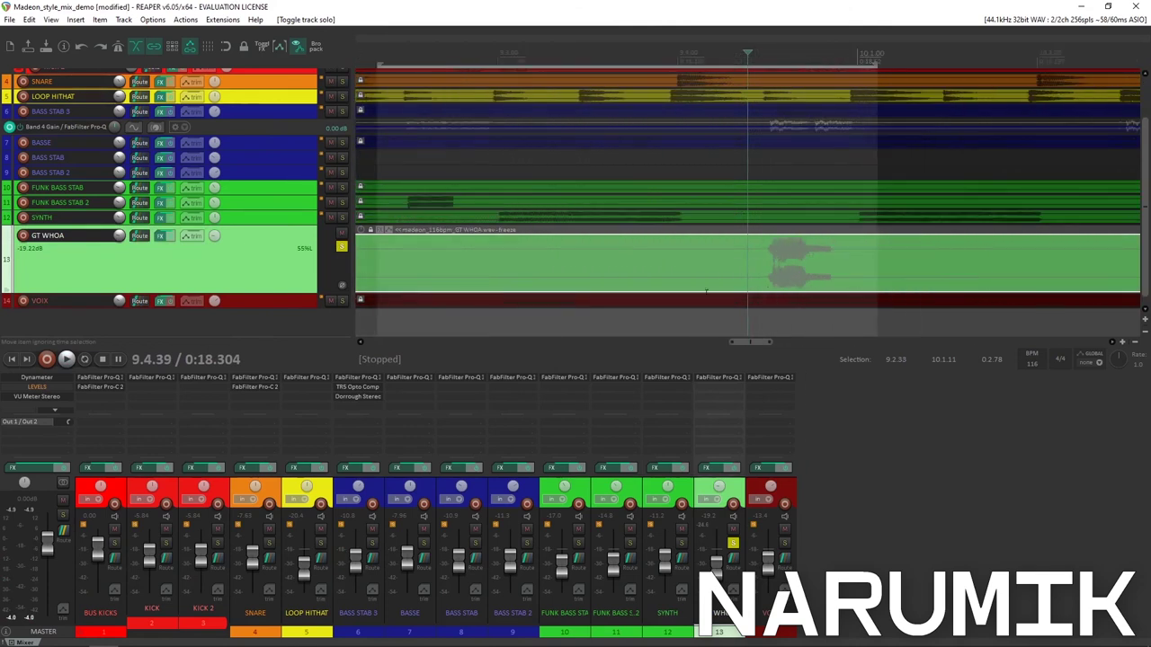
Examine the first GT WHOA hit's waveform up close and play the hit again using the track's solo.
{"action": "scroll", "coordinate": [481, 261], "scroll_direction": "up", "scroll_amount": 2}
{"action": "scroll", "coordinate": [559, 250], "scroll_direction": "down", "scroll_amount": 3}
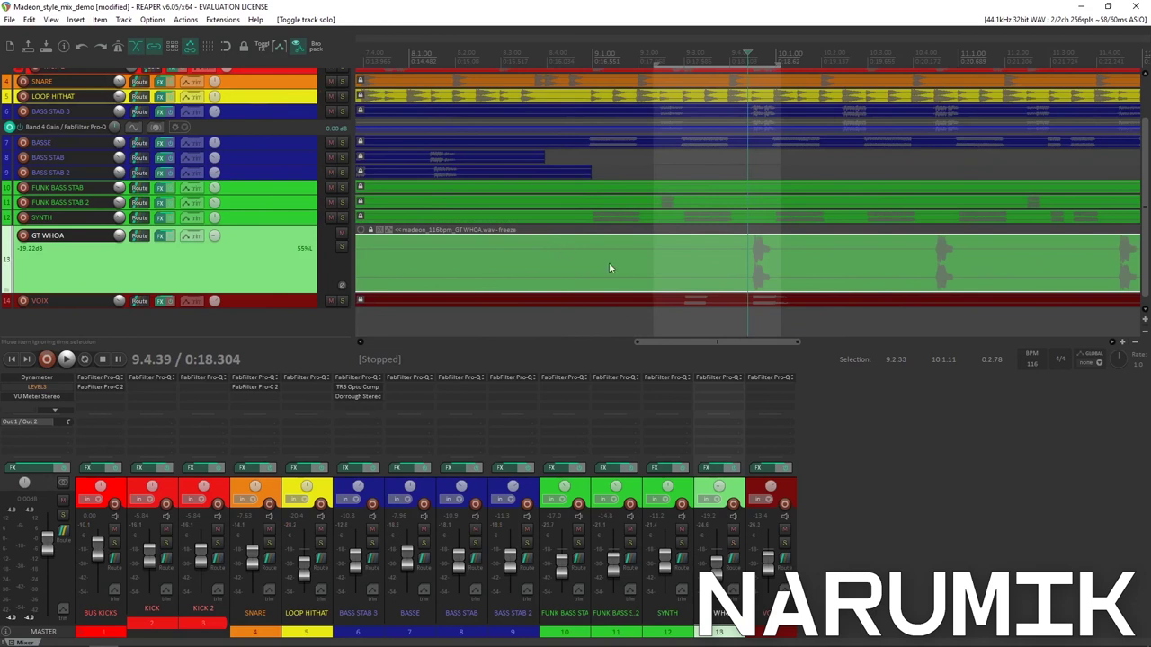
{"action": "scroll", "coordinate": [630, 264], "scroll_direction": "up", "scroll_amount": 5}
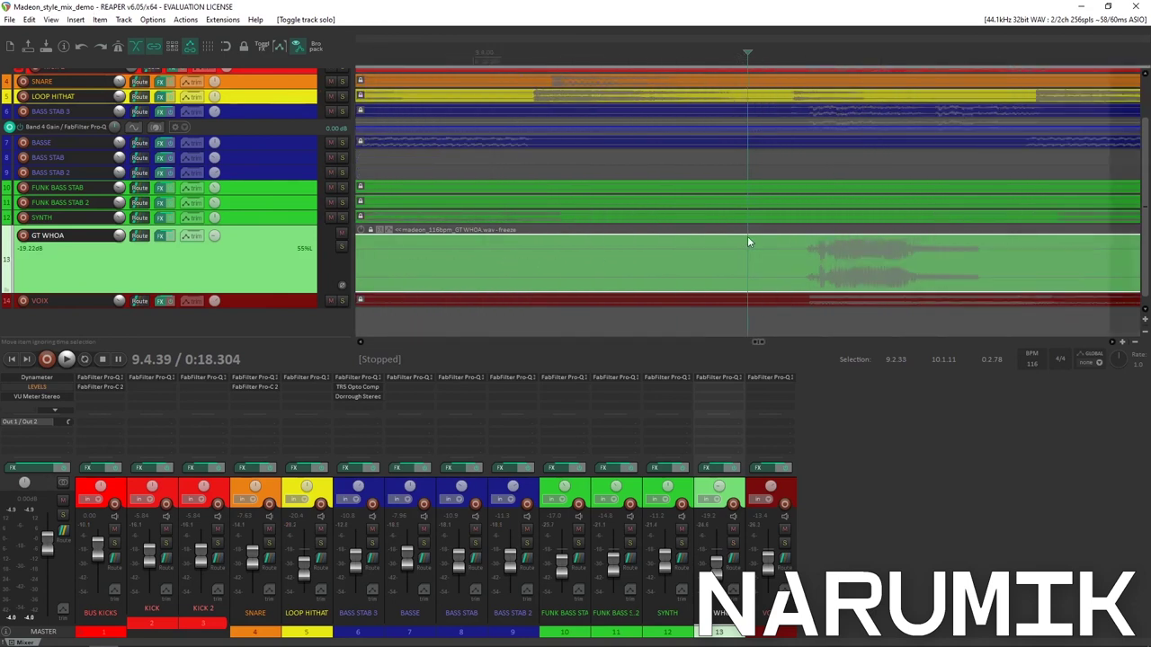
{"action": "scroll", "coordinate": [747, 238], "scroll_direction": "down", "scroll_amount": 3}
{"action": "left_click", "coordinate": [762, 241]}
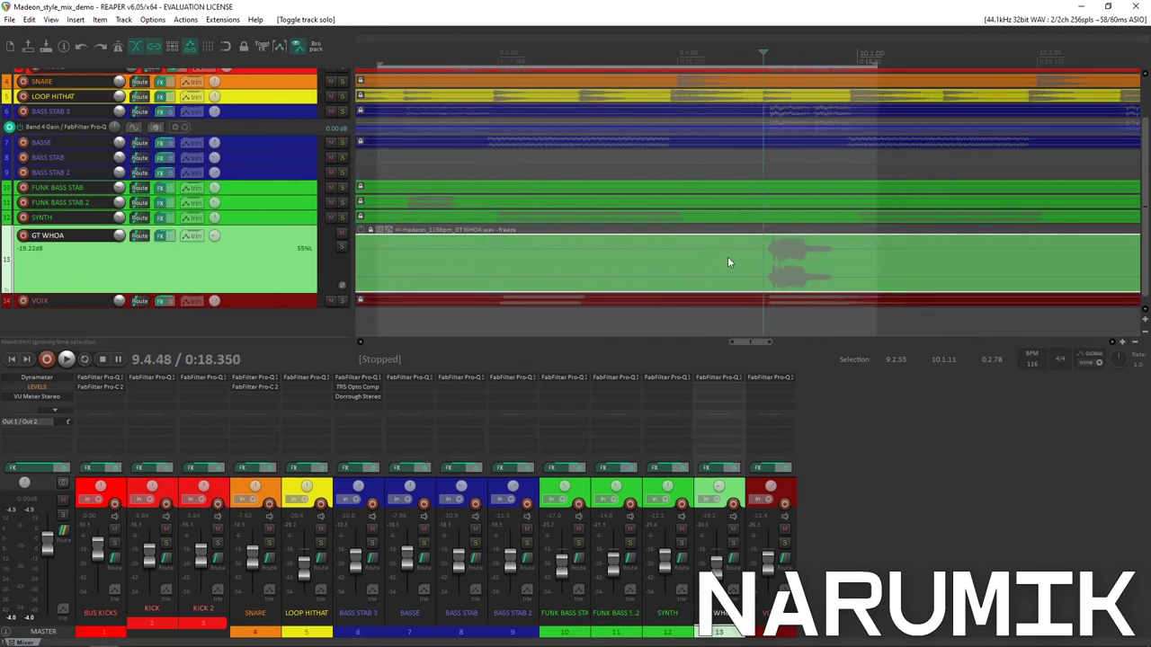
{"action": "left_click", "coordinate": [342, 245]}
{"action": "scroll", "coordinate": [686, 283], "scroll_direction": "up", "scroll_amount": 2}
{"action": "scroll", "coordinate": [693, 288], "scroll_direction": "down", "scroll_amount": 5}
{"action": "key", "text": "space"}
{"action": "key", "text": "space"}
Play the full mix from the second beat of bar 9 to hear GT WHOA in context.
{"action": "left_click", "coordinate": [642, 263]}
{"action": "key", "text": "space"}
{"action": "key", "text": "space"}
{"action": "scroll", "coordinate": [626, 257], "scroll_direction": "down", "scroll_amount": 3}
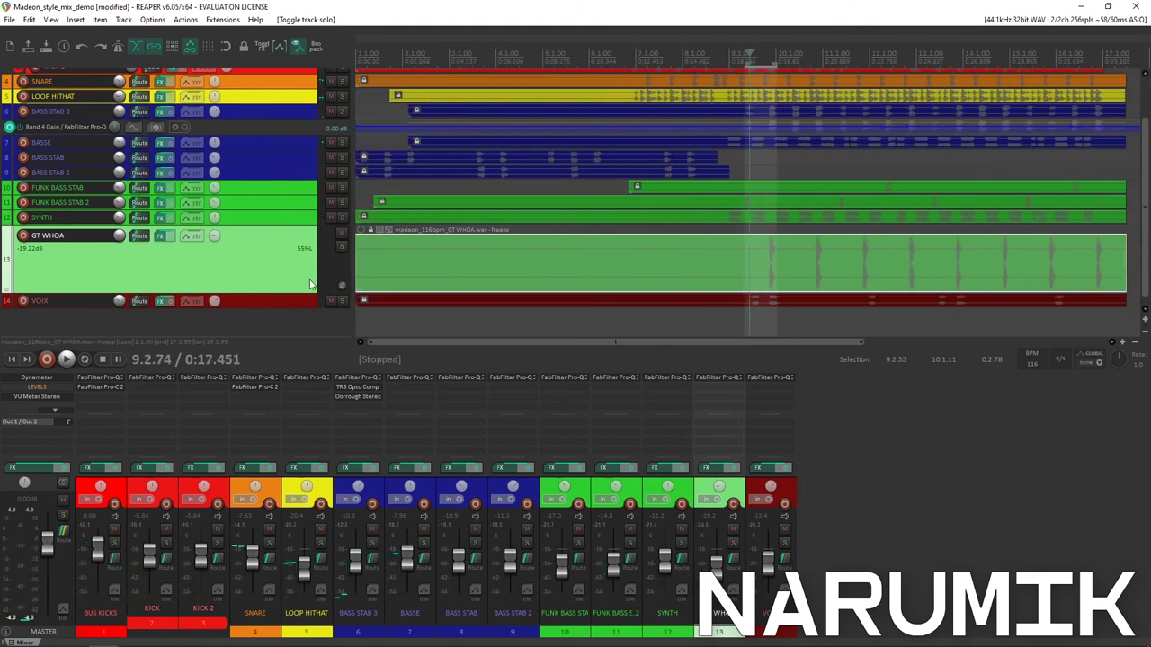
Enlarge the VOIX track and play its bar 9 phrases in the full mix.
{"action": "left_click", "coordinate": [267, 304]}
{"action": "left_click_drag", "start_coordinate": [268, 308], "coordinate": [268, 338]}
{"action": "scroll", "coordinate": [635, 331], "scroll_direction": "up", "scroll_amount": 4}
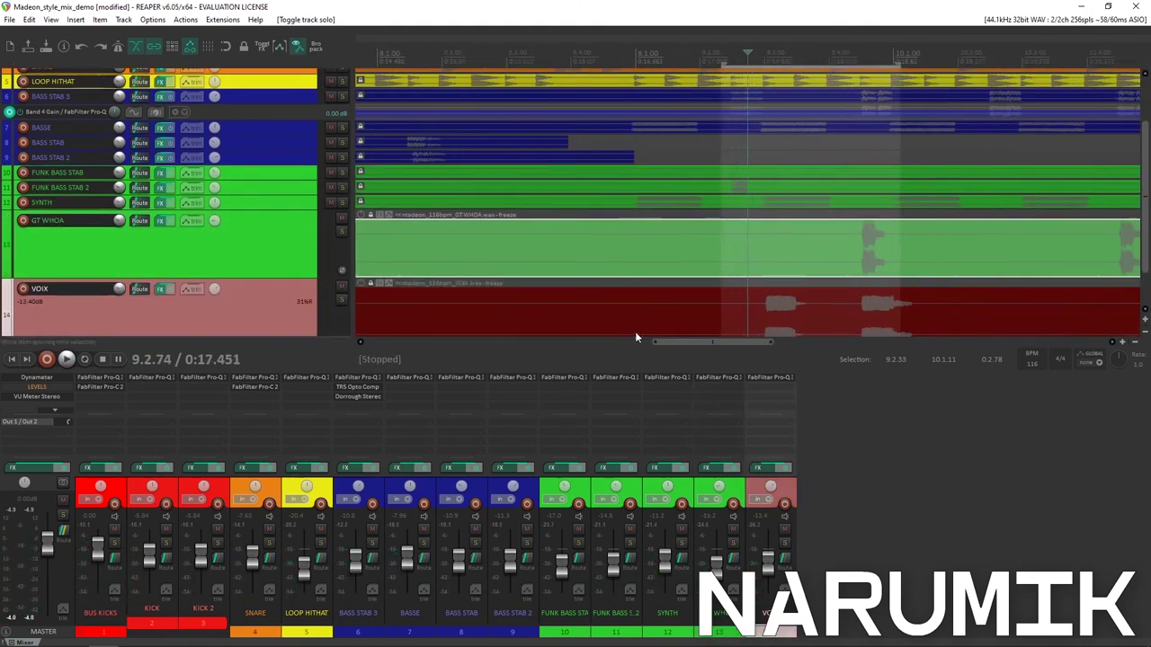
{"action": "key", "text": "space"}
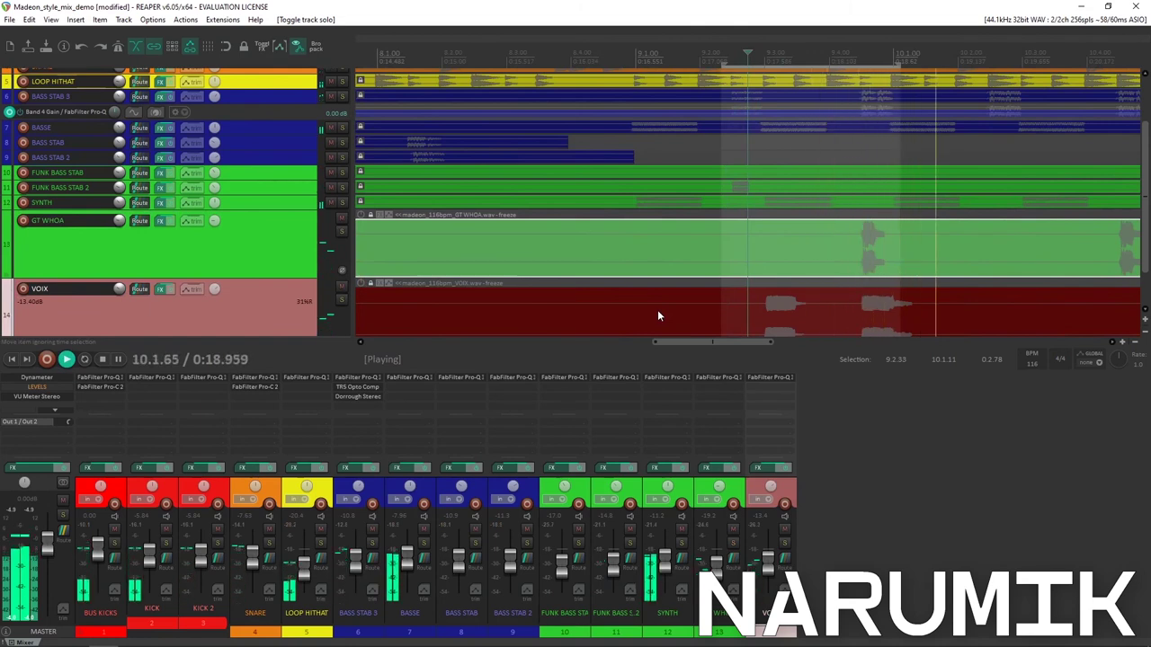
{"action": "scroll", "coordinate": [658, 309], "scroll_direction": "down", "scroll_amount": 4}
{"action": "key", "text": "space"}
{"action": "key", "text": "space"}
Play the VOIX phrase around bar 12 in the full mix, starting from the end of bar 11.
{"action": "left_click", "coordinate": [859, 320]}
{"action": "key", "text": "space"}
{"action": "key", "text": "space"}
{"action": "key", "text": "space"}
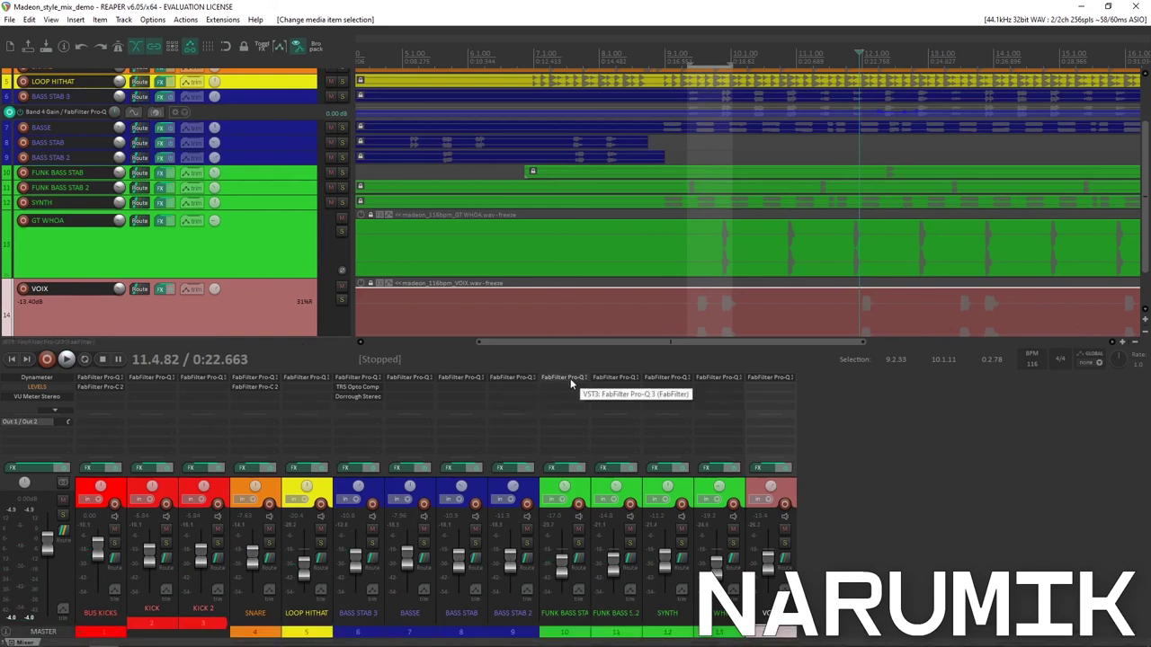
Shrink the enlarged tracks back to compact height so the whole arrangement fits in view.
{"action": "scroll", "coordinate": [588, 154], "scroll_direction": "down", "scroll_amount": 5}
{"action": "scroll", "coordinate": [588, 154], "scroll_direction": "down", "scroll_amount": 3, "text": "ctrl"}
{"action": "scroll", "coordinate": [586, 150], "scroll_direction": "up", "scroll_amount": 3}
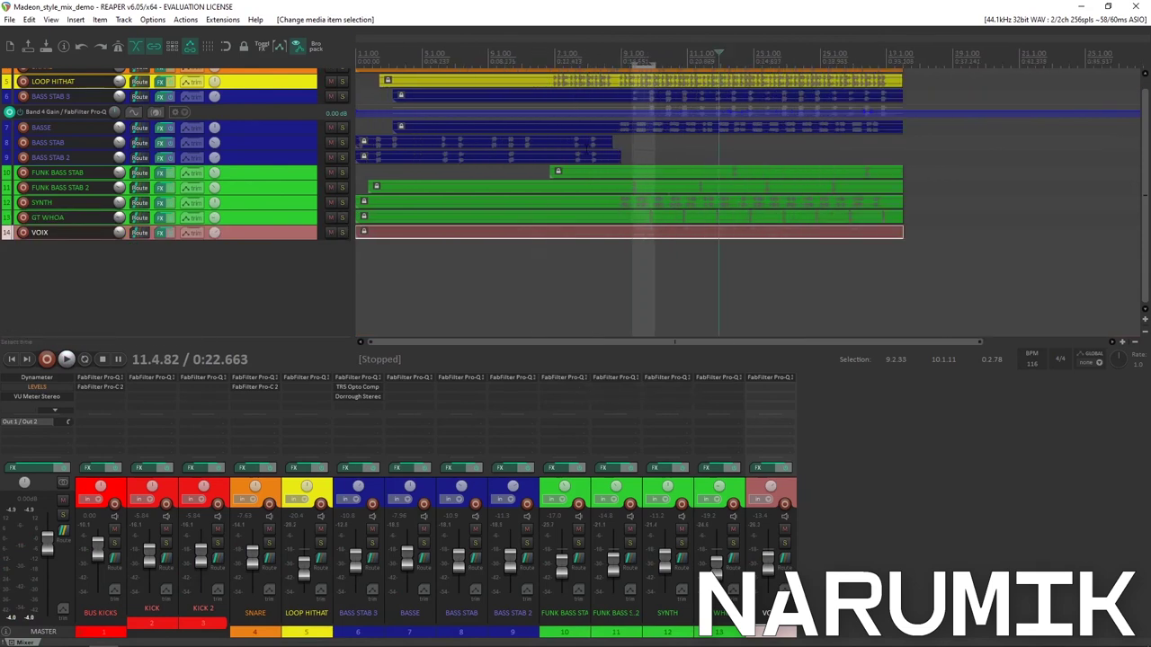
{"action": "scroll", "coordinate": [1007, 135], "scroll_direction": "up", "scroll_amount": 5}
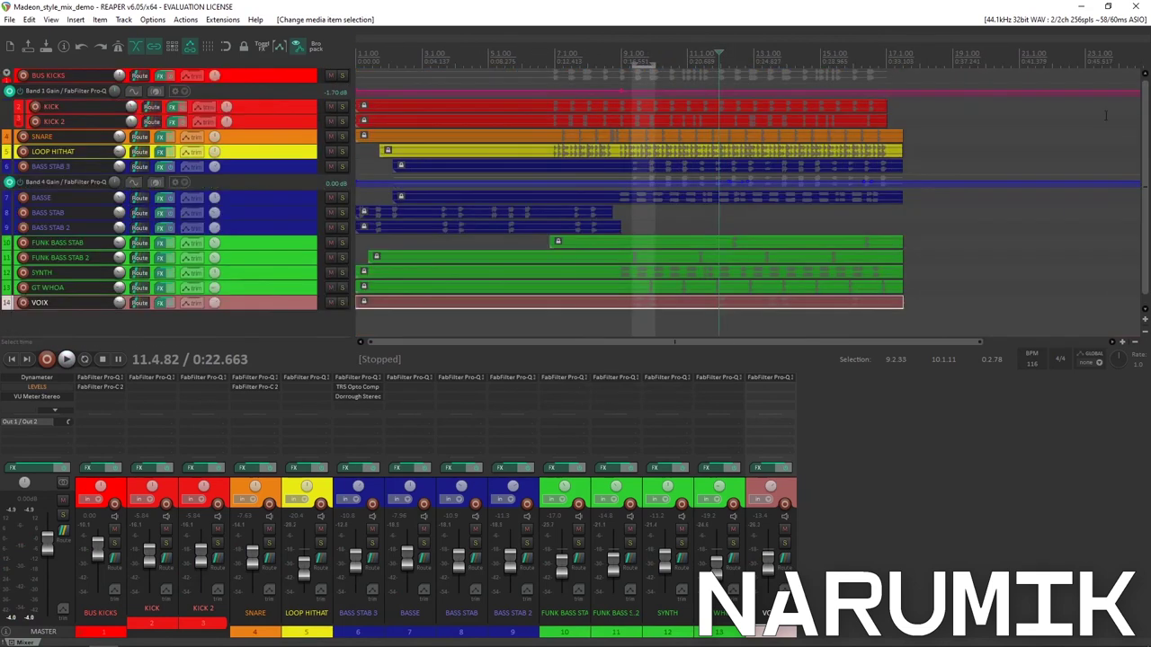
{"action": "scroll", "coordinate": [1008, 135], "scroll_direction": "down", "scroll_amount": 4}
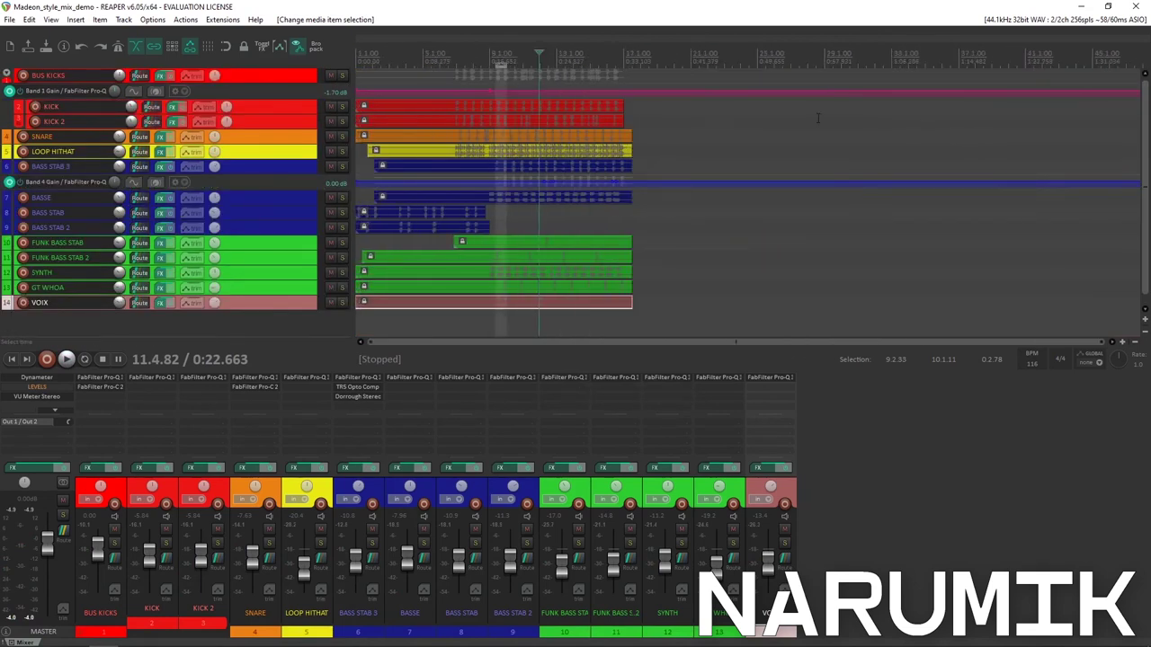
Return to the project start, then place the edit cursor at 6.4.01, just before the drums enter.
{"action": "key", "text": "Home"}
{"action": "scroll", "coordinate": [817, 116], "scroll_direction": "up", "scroll_amount": 6}
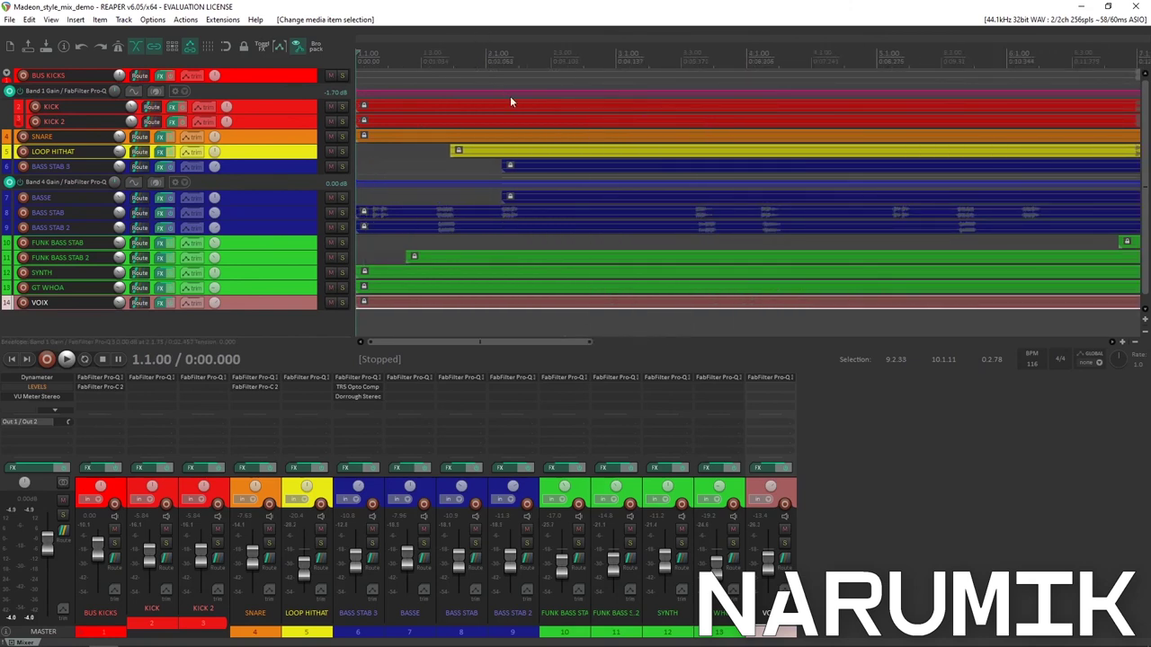
{"action": "scroll", "coordinate": [510, 95], "scroll_direction": "down", "scroll_amount": 3}
{"action": "left_click", "coordinate": [548, 62]}
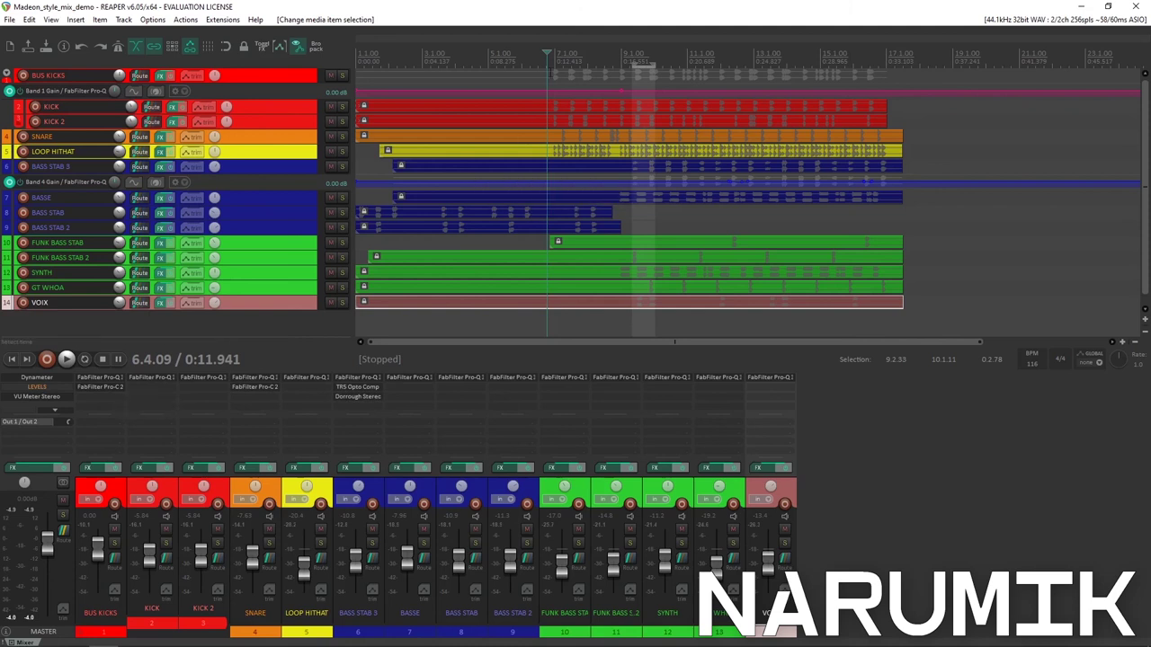
{"action": "key", "text": "Left"}
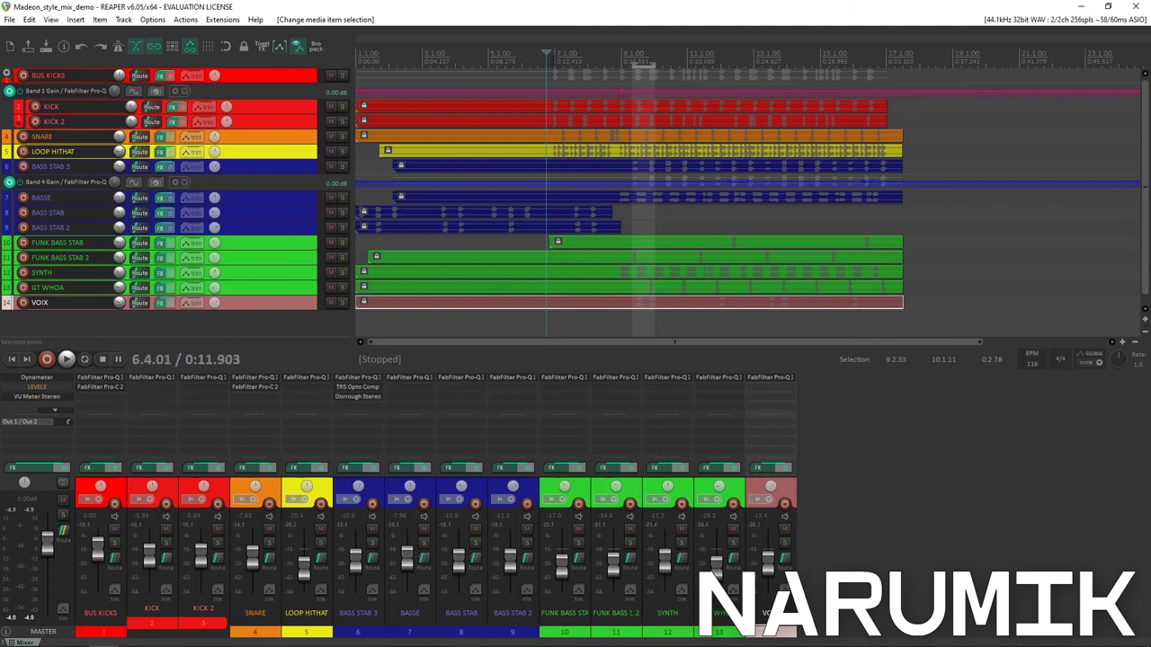